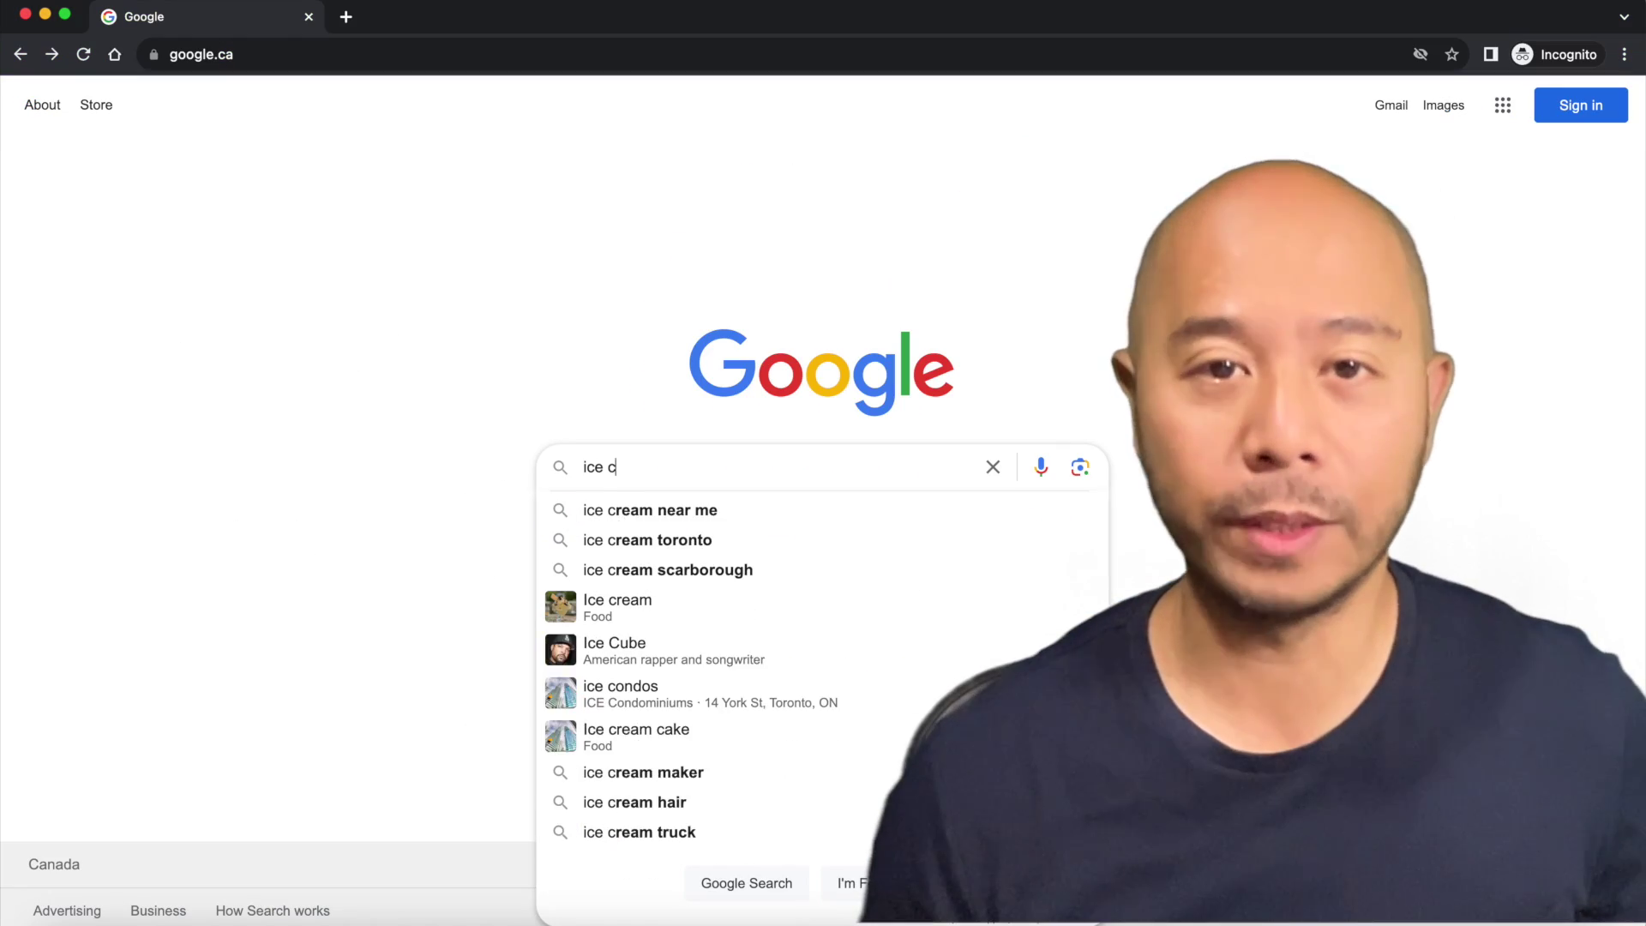
Search Google for 'ice cream vancouver' and open Earnest Ice Cream's business panel
text(ream vancouver)
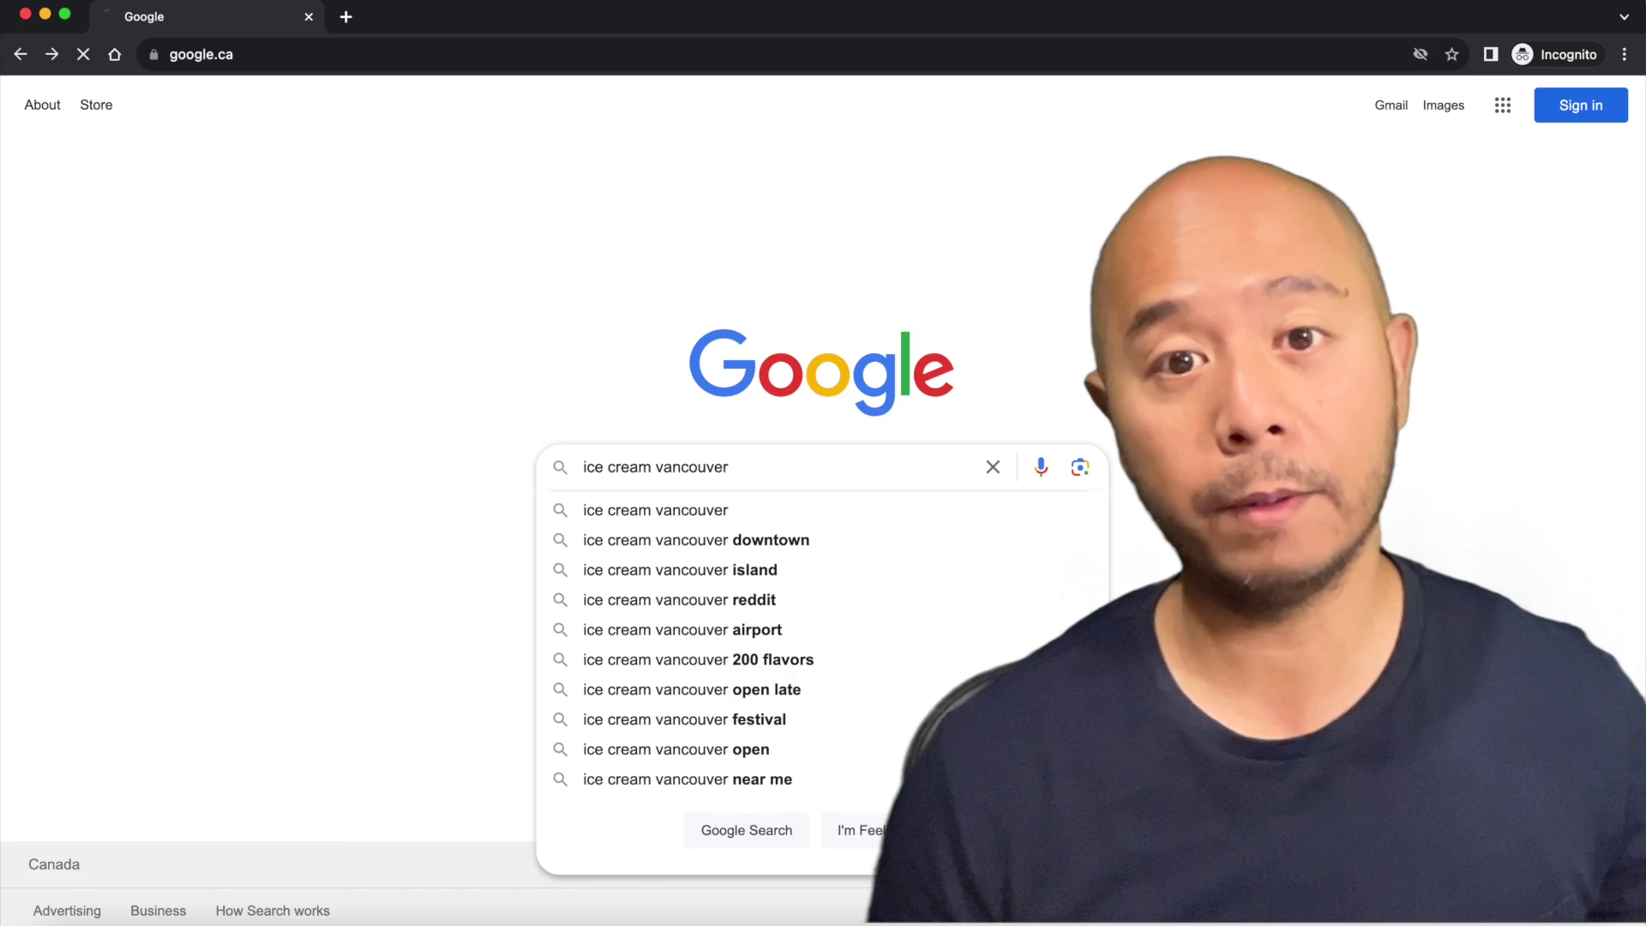
key(Return)
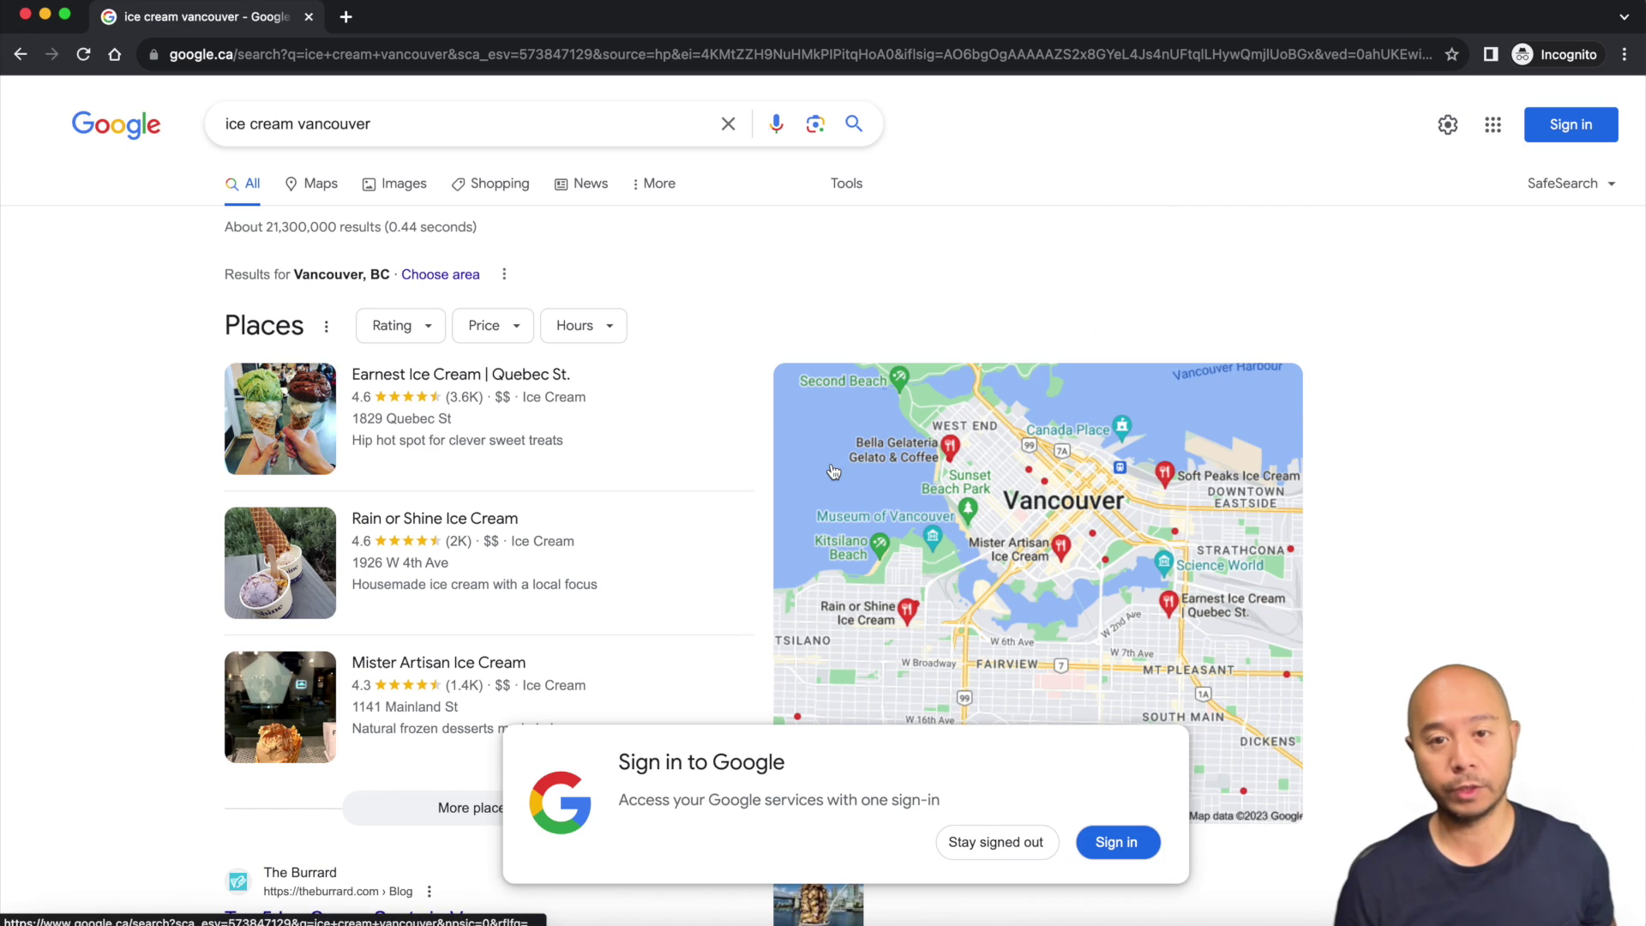
click(614, 452)
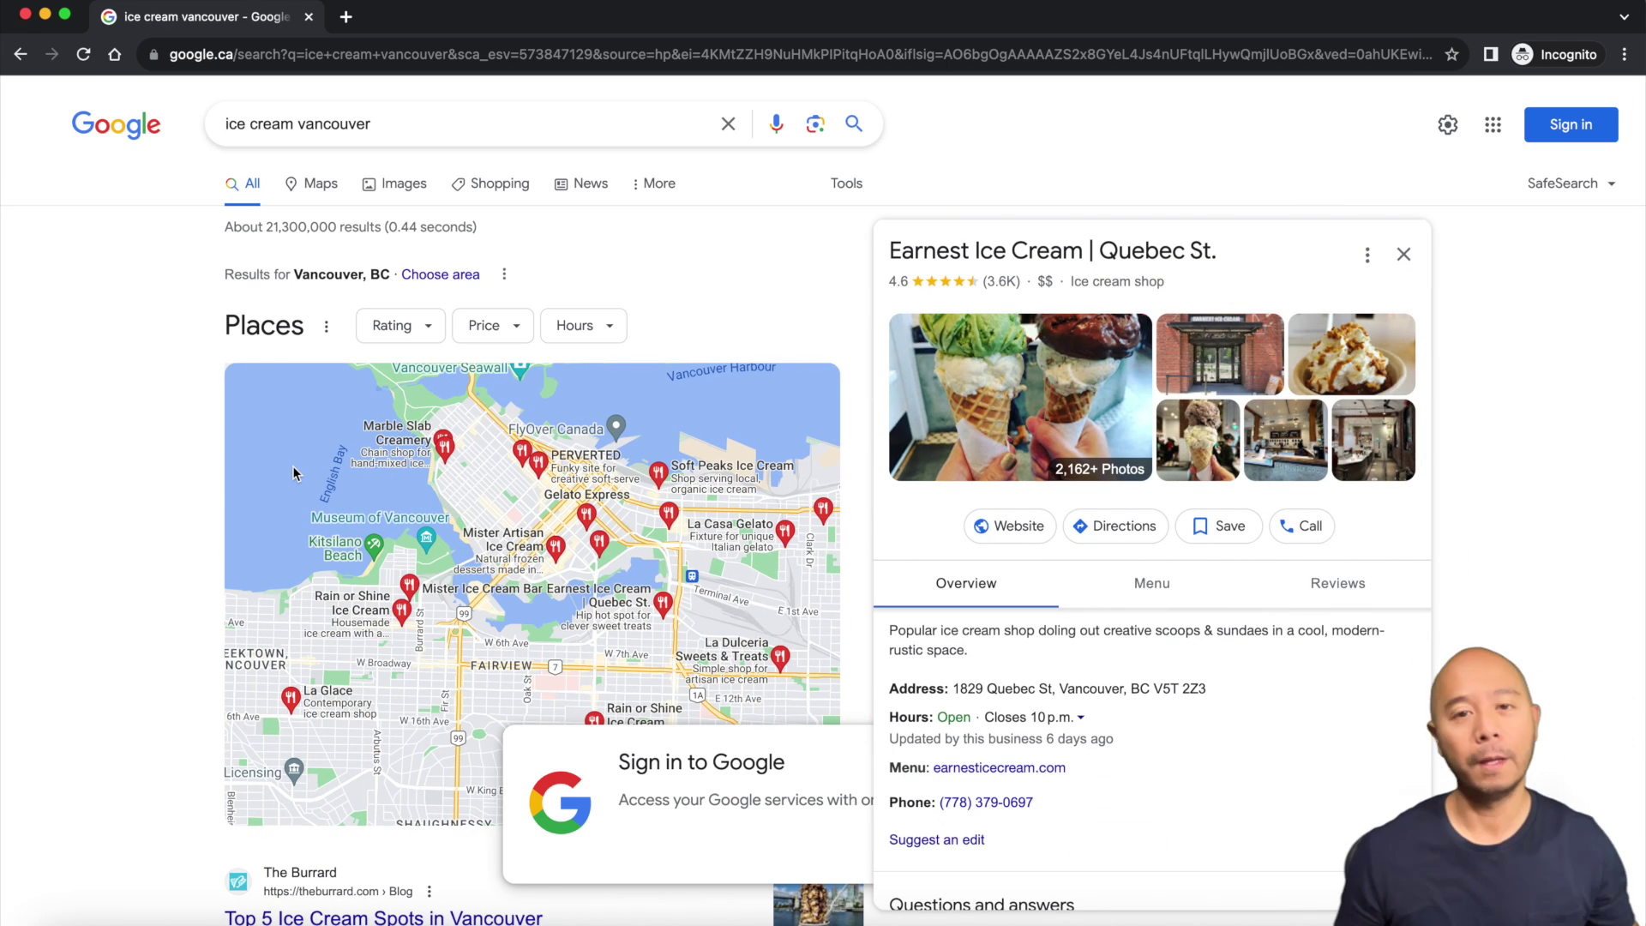
View Earnest Ice Cream's reviews, then return to its Overview details and scroll them
click(1337, 584)
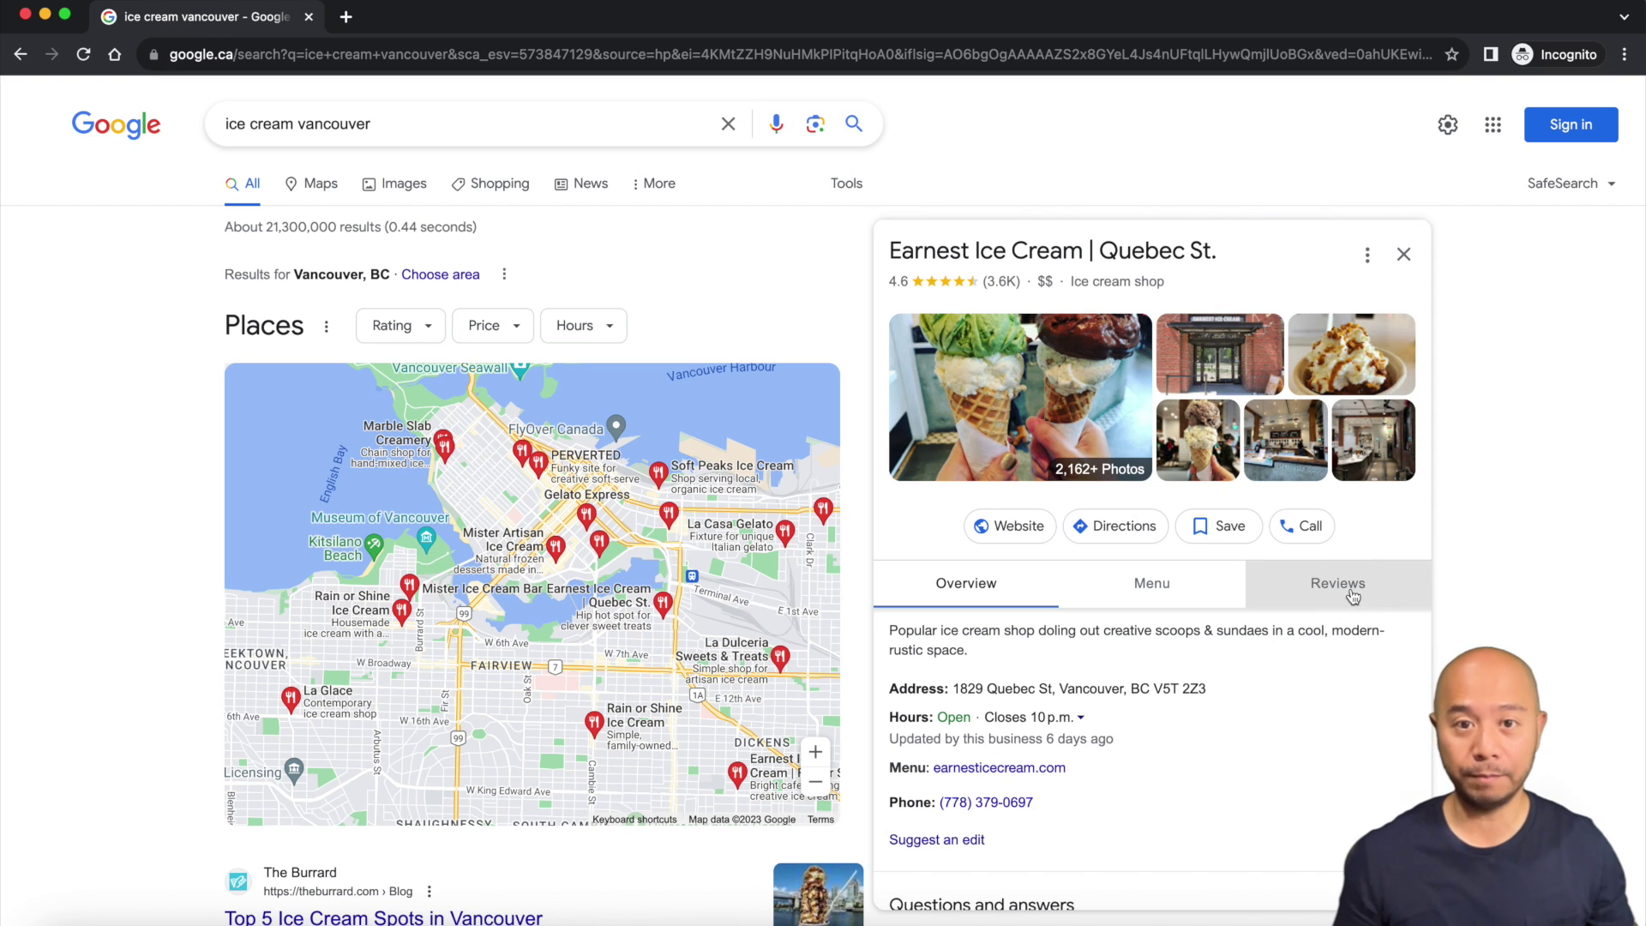
click(954, 580)
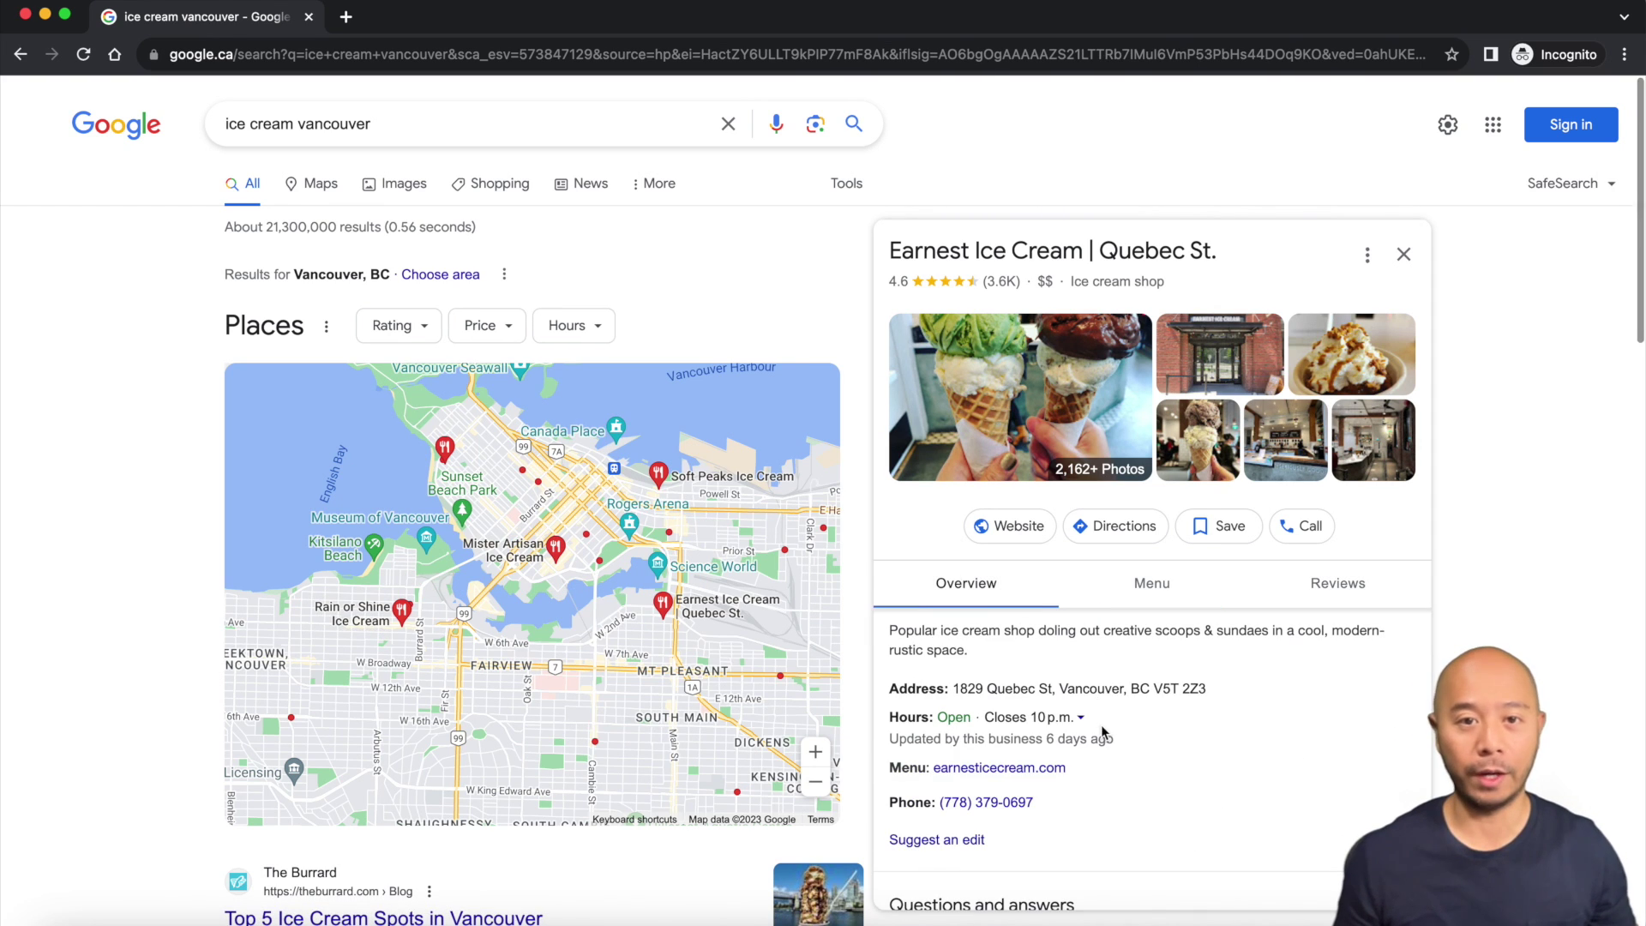
scroll(1100, 723, down, 5)
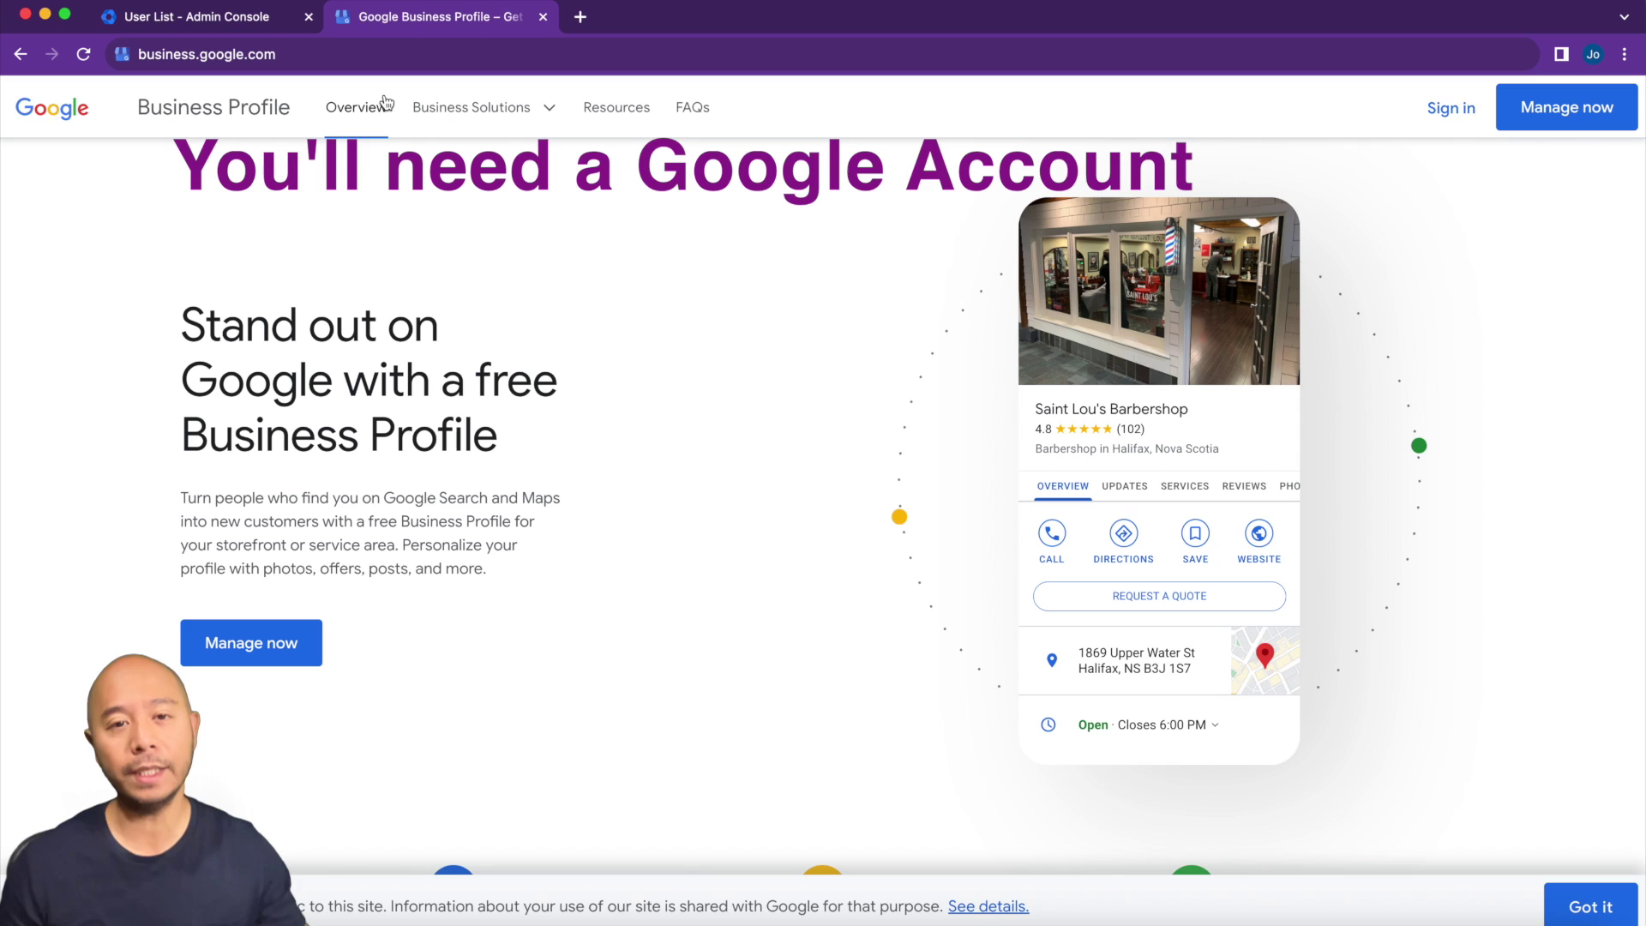
Start creating a business profile from the business.google.com Manage now button
click(397, 53)
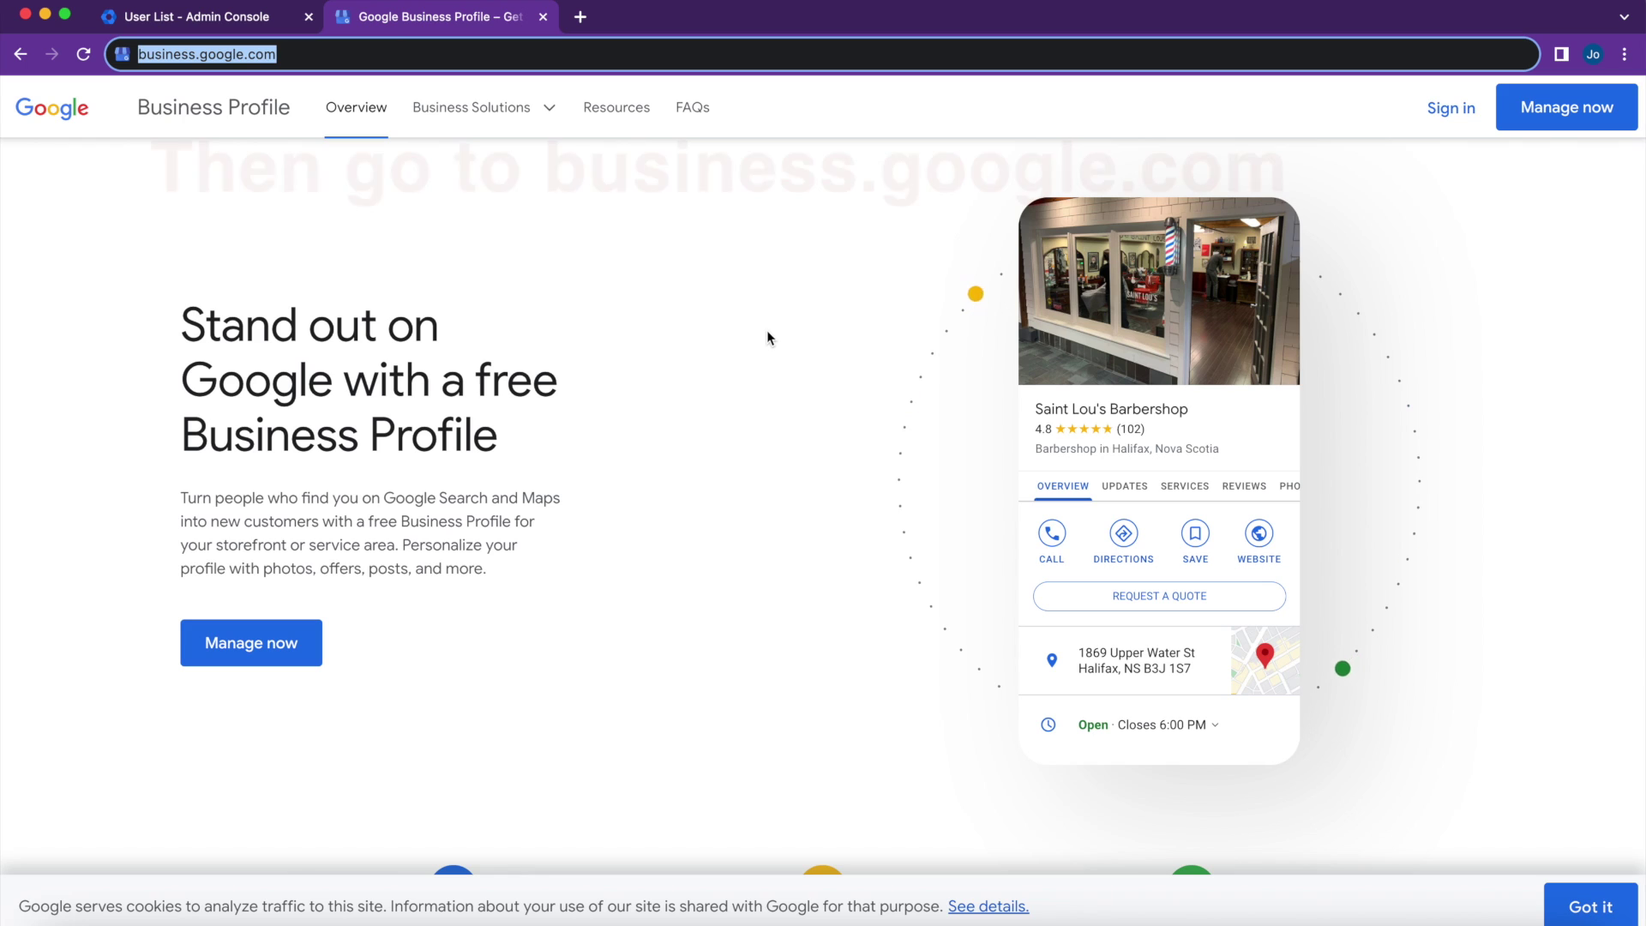
click(1457, 114)
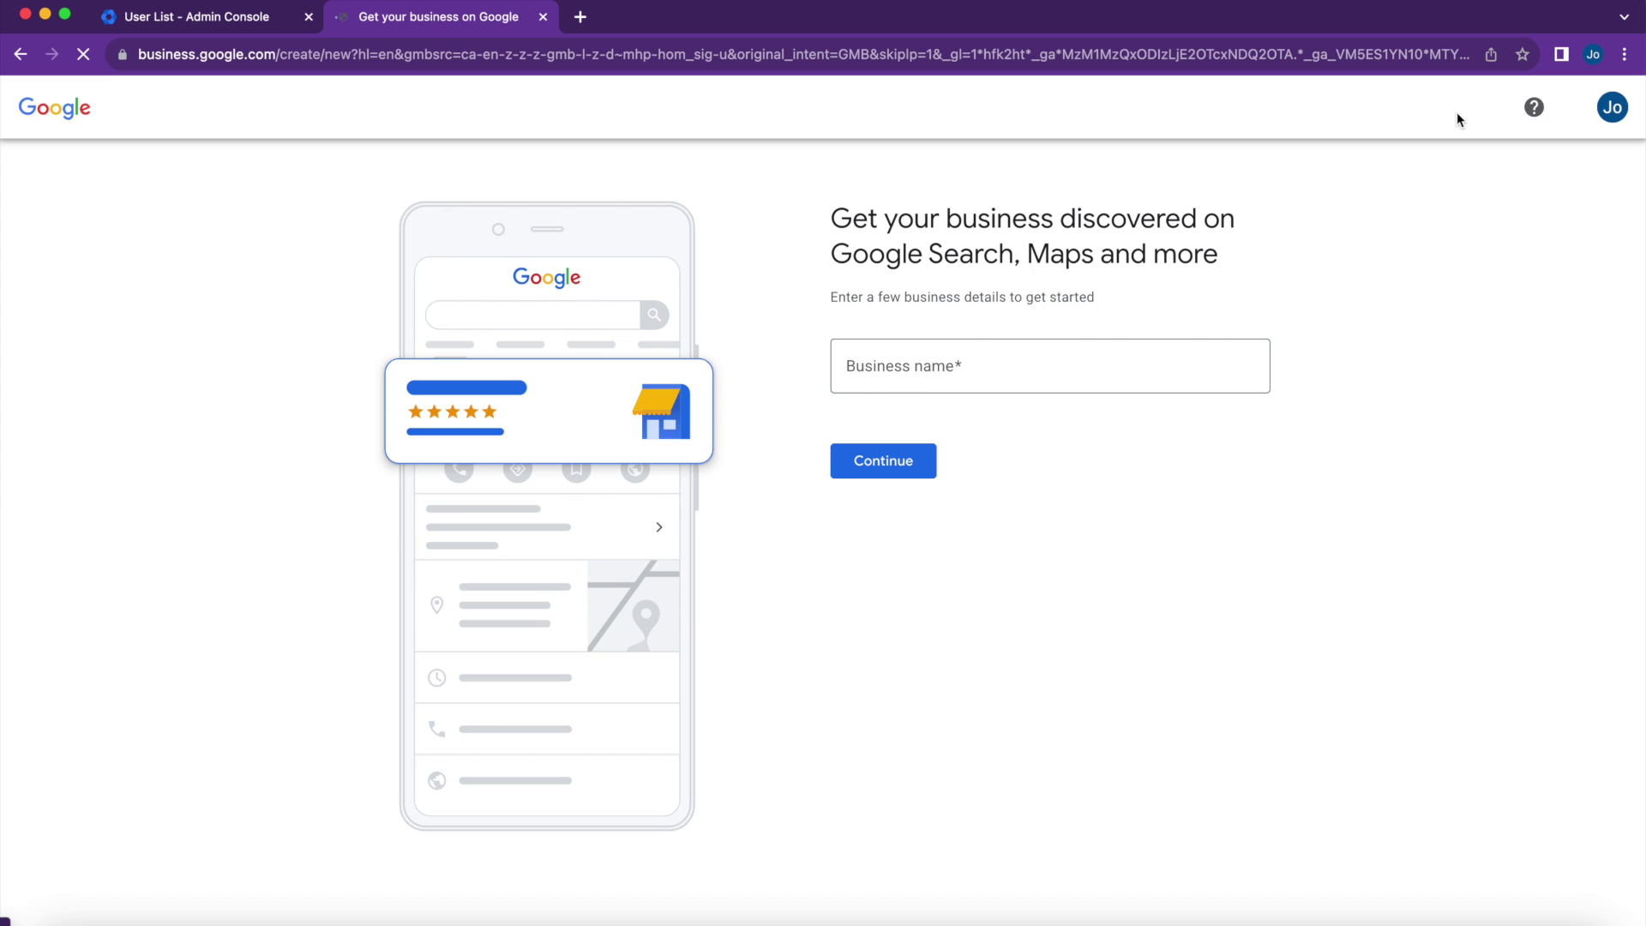
Enter StuffedBox as the business name and pick the Stuffed Crepes & Waffles (Cannery District) suggestion
click(986, 366)
text(StuffedBox)
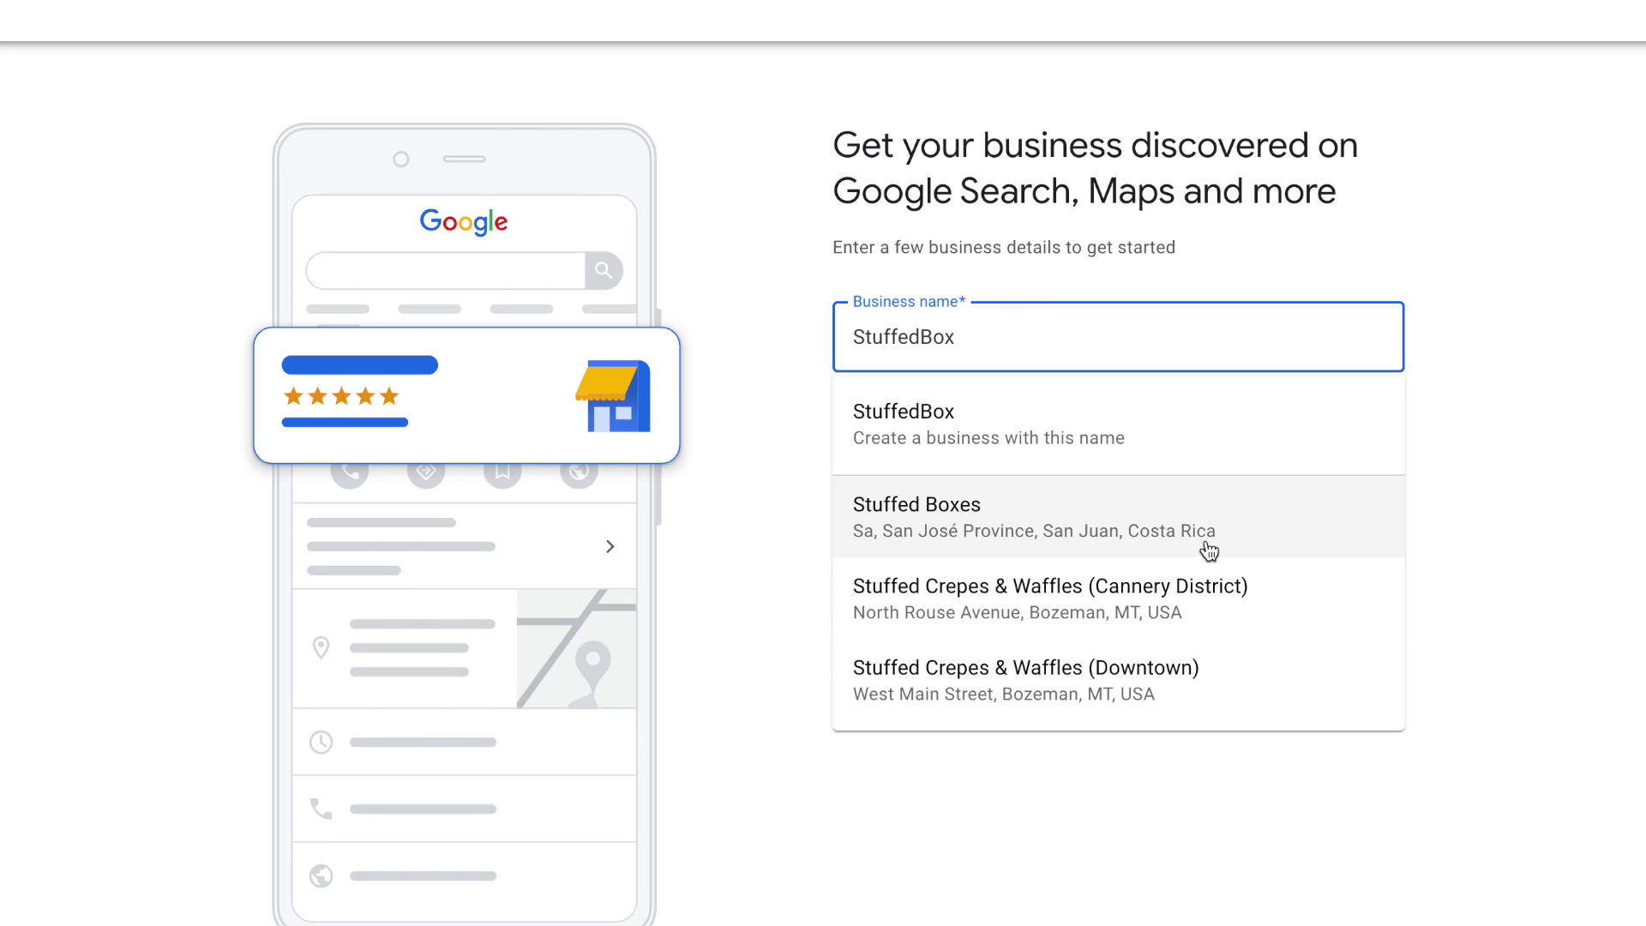
click(1293, 614)
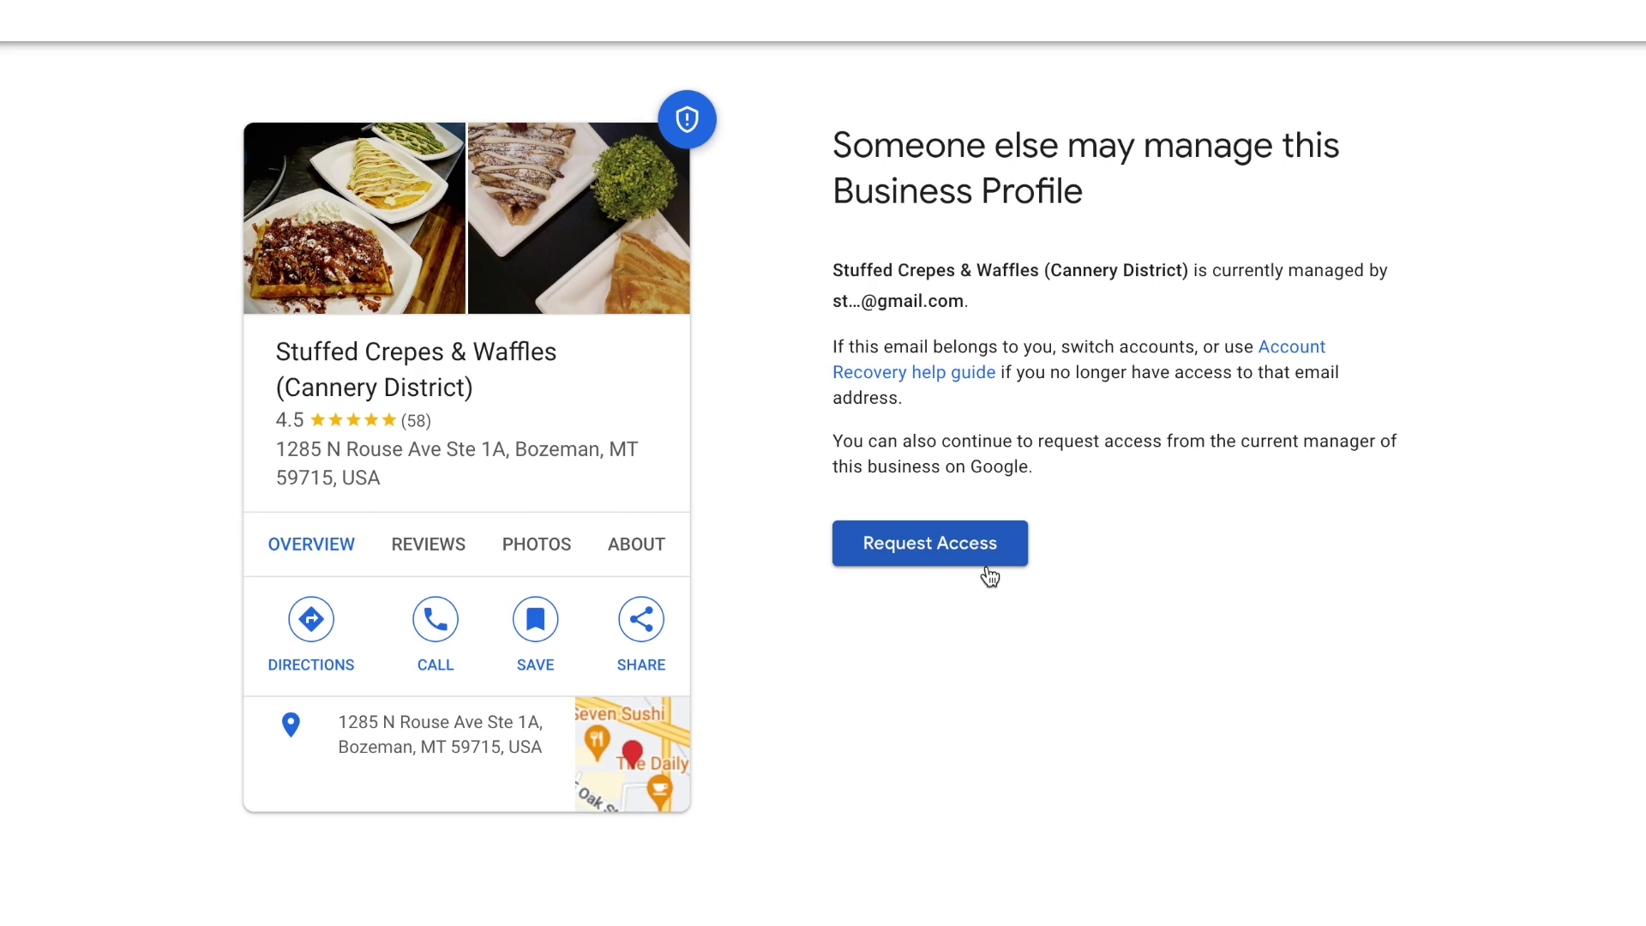
Go back, replace the name with StuffedBox and create a new business with it
click(21, 55)
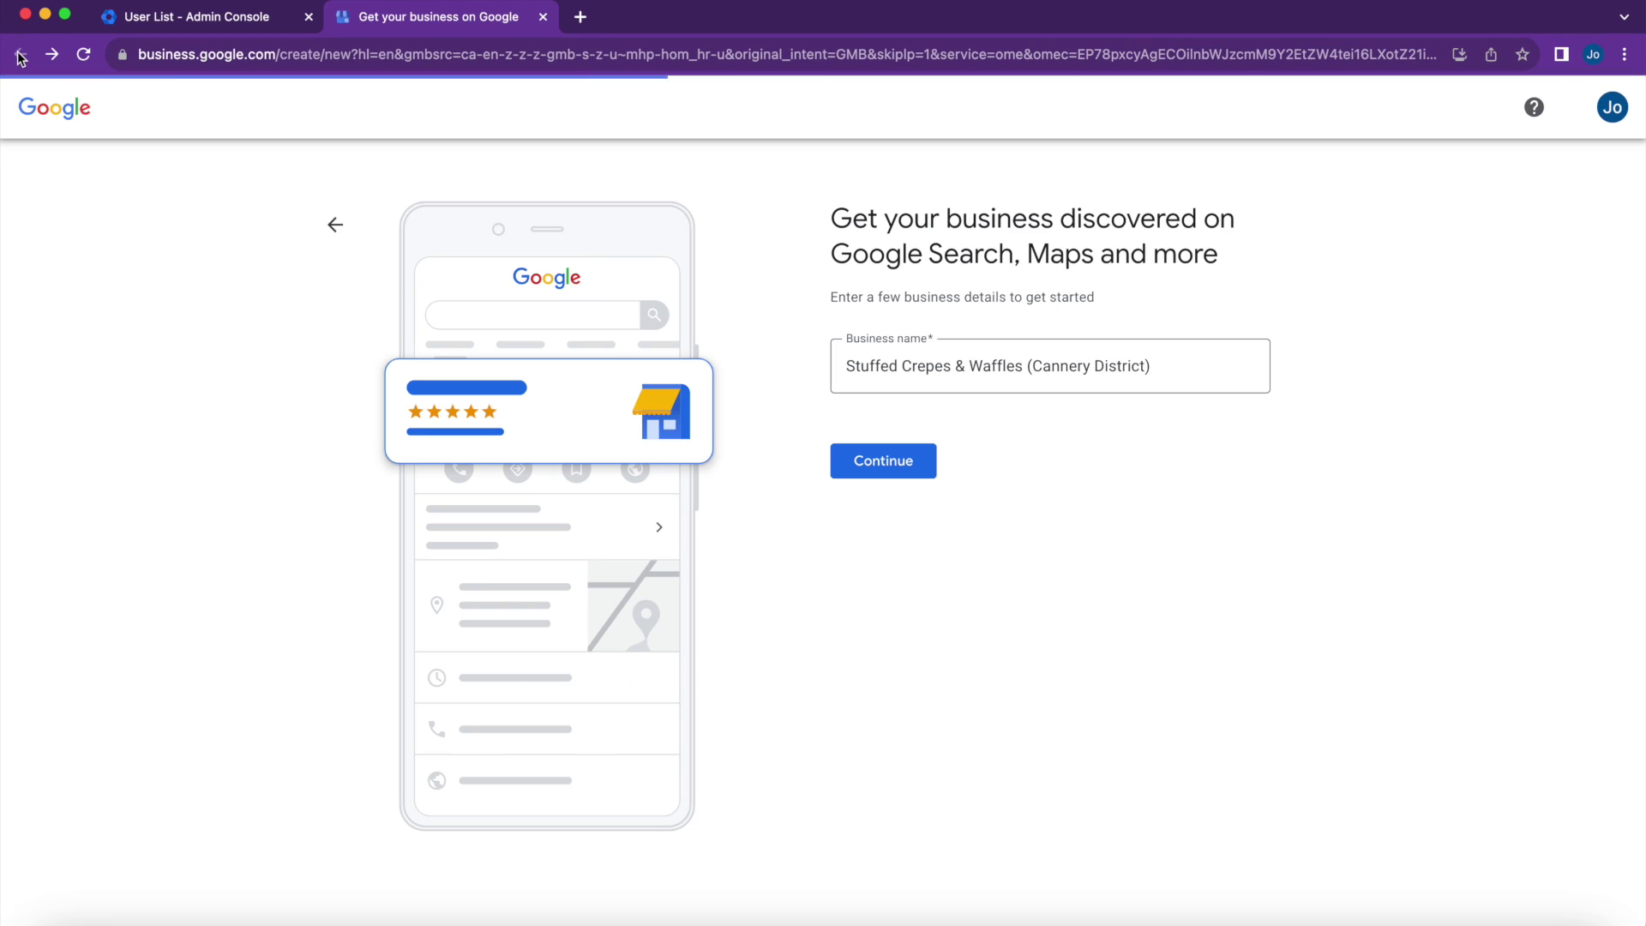
click(958, 374)
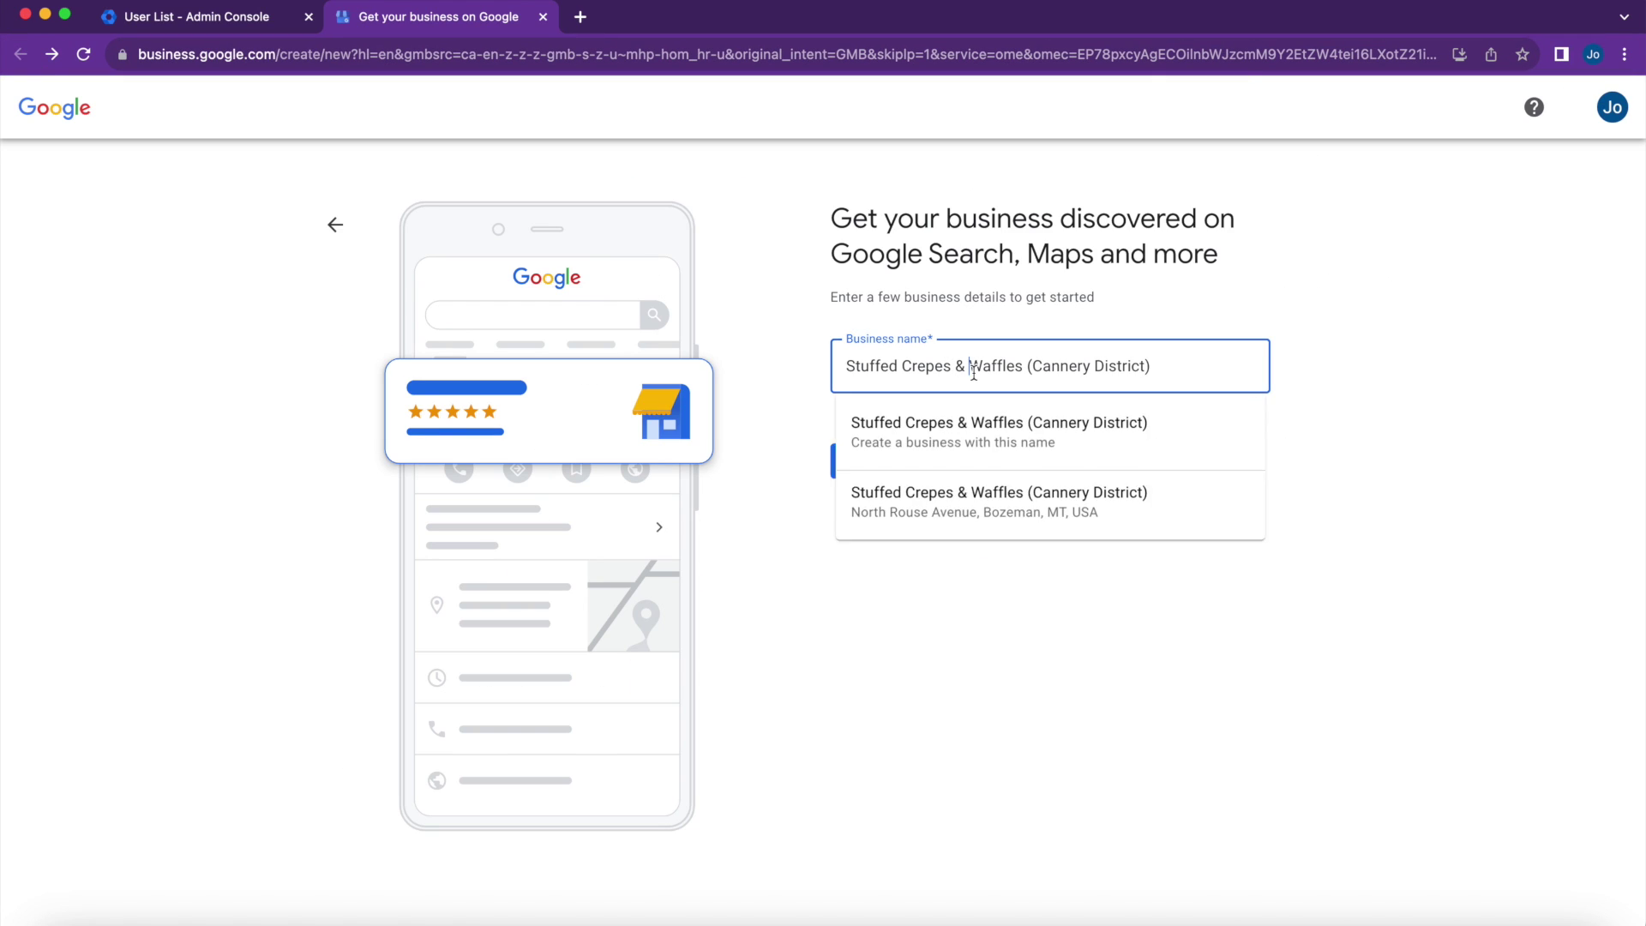
key(super+a)
text(StuffedBox)
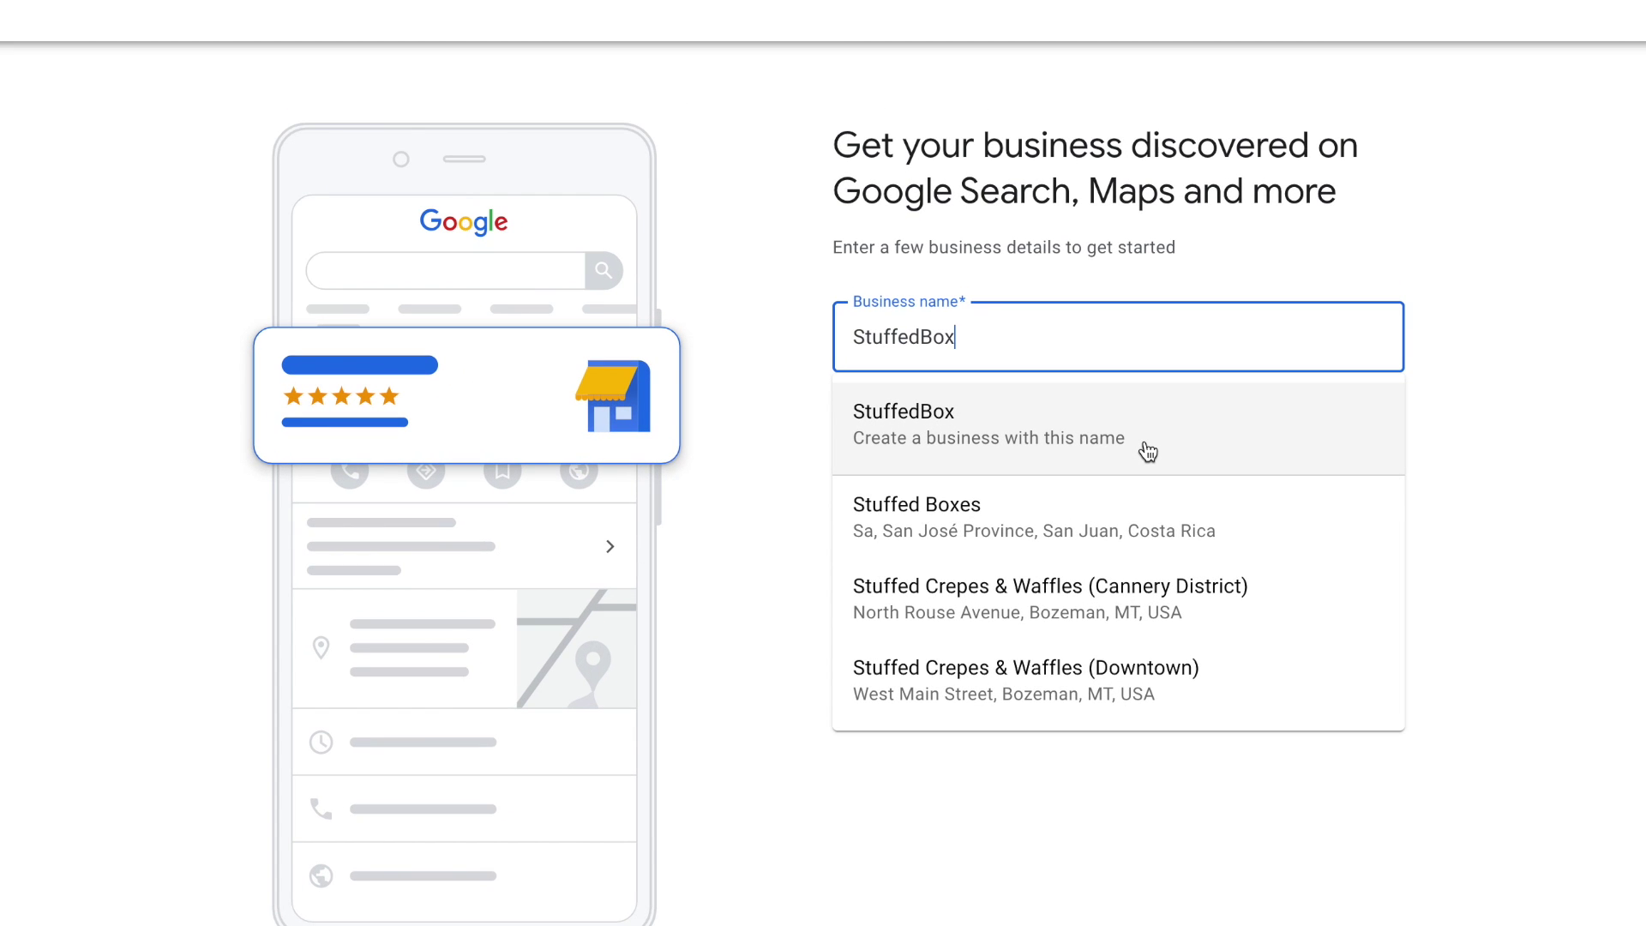
click(1148, 452)
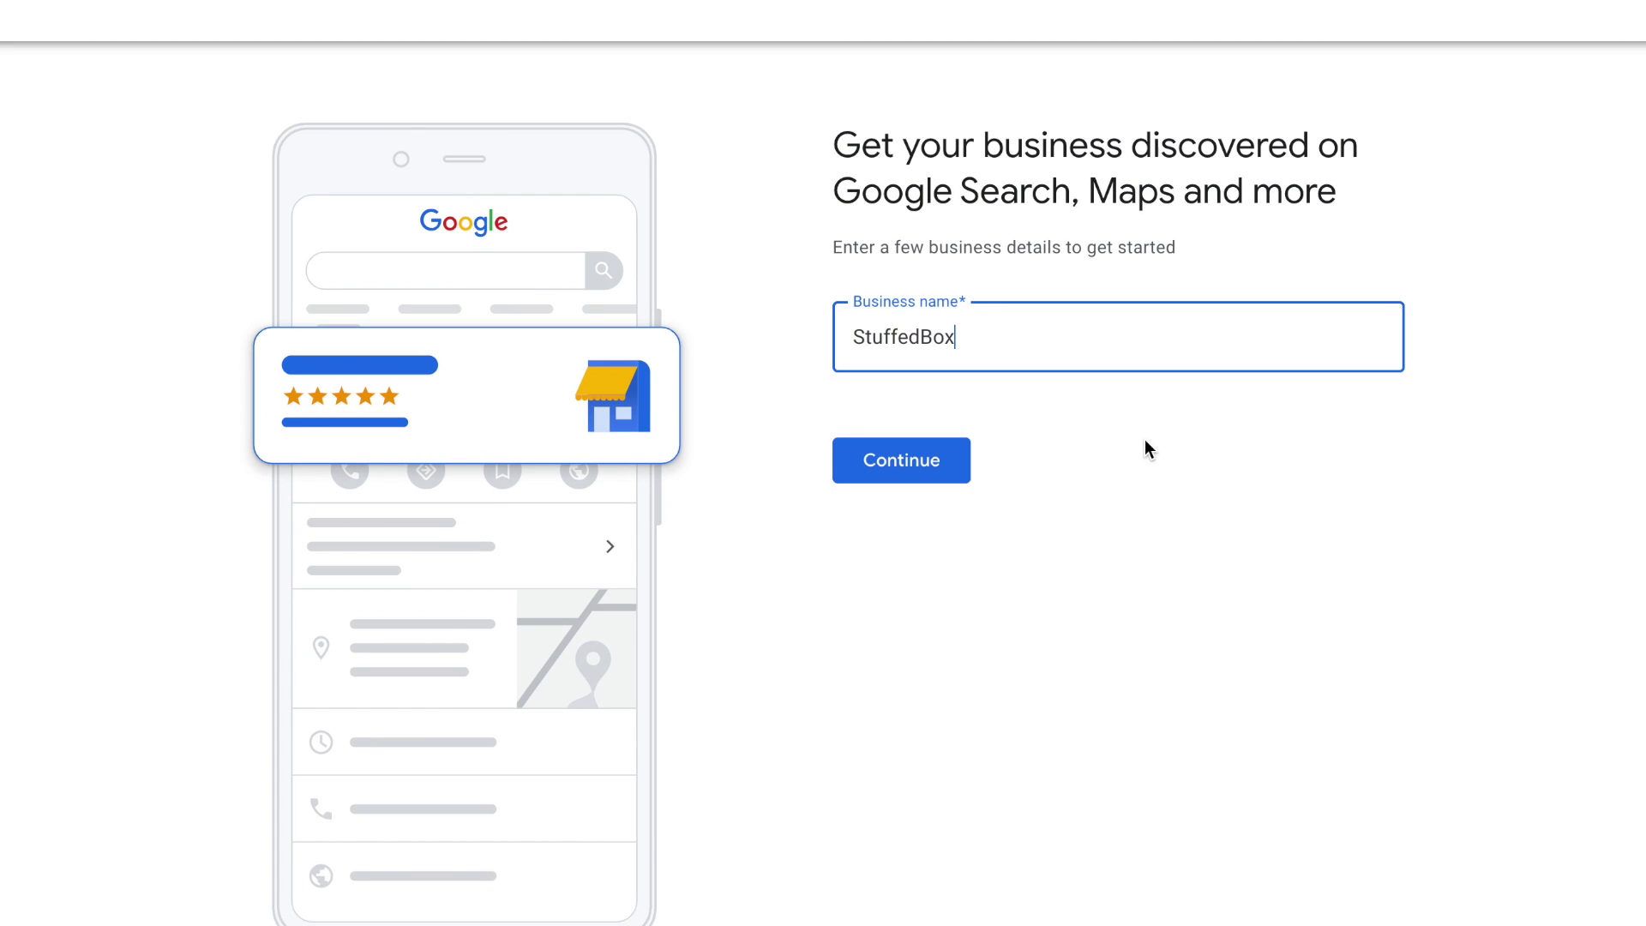
click(881, 469)
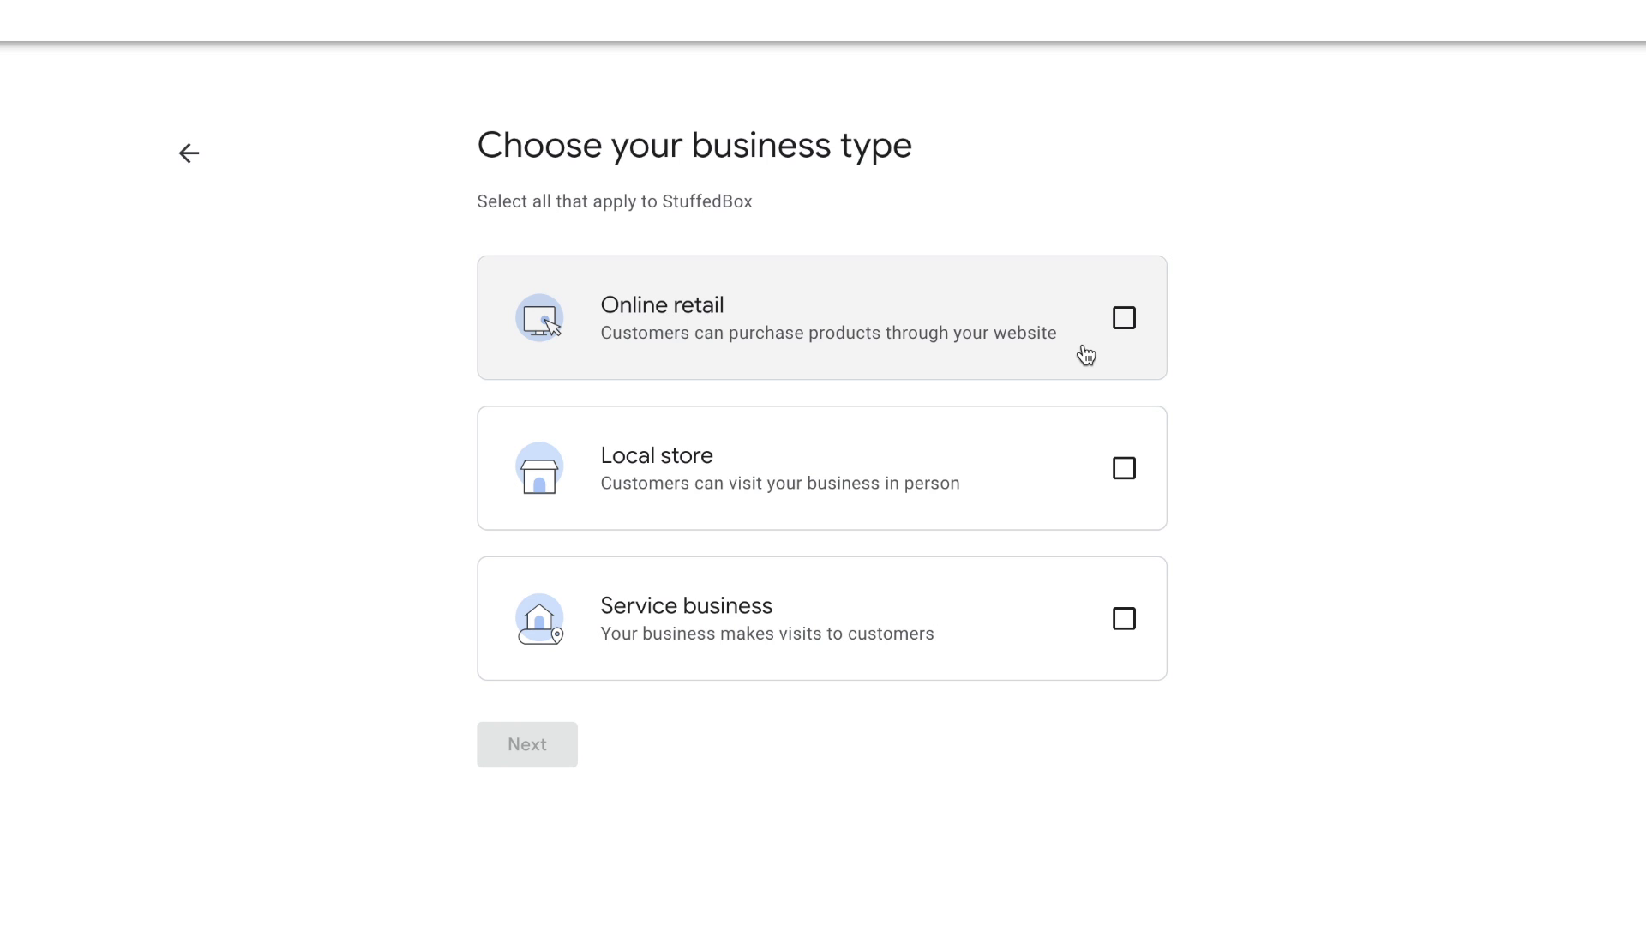
Mark StuffedBox as an online retail business with website stuffedbox.co
click(1068, 309)
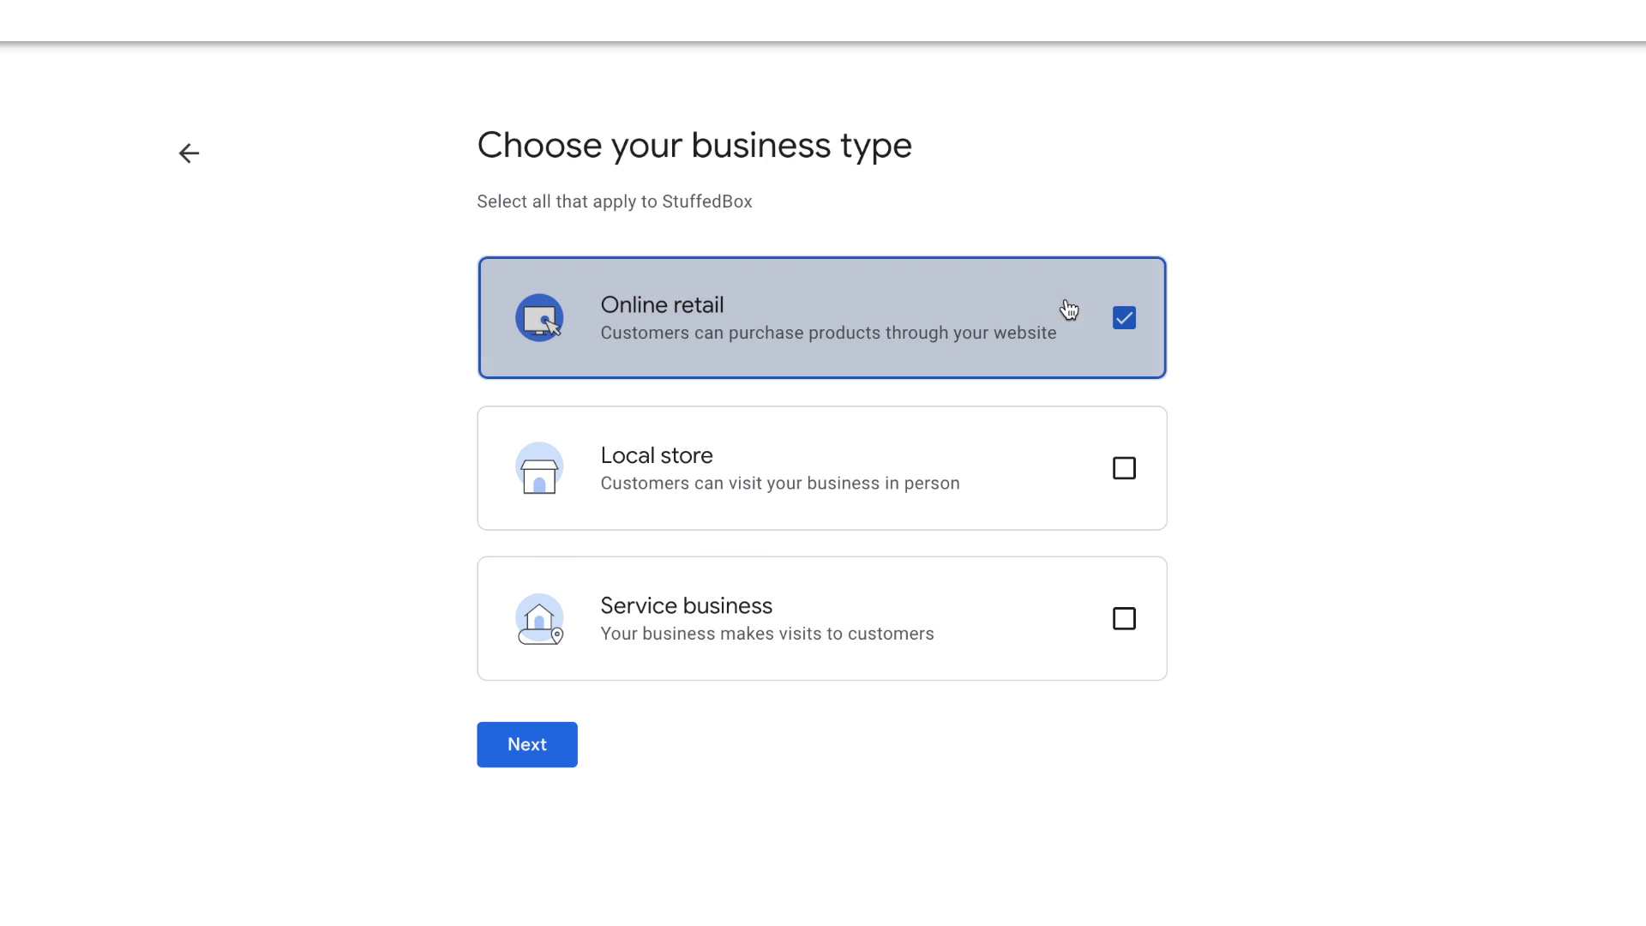
click(559, 734)
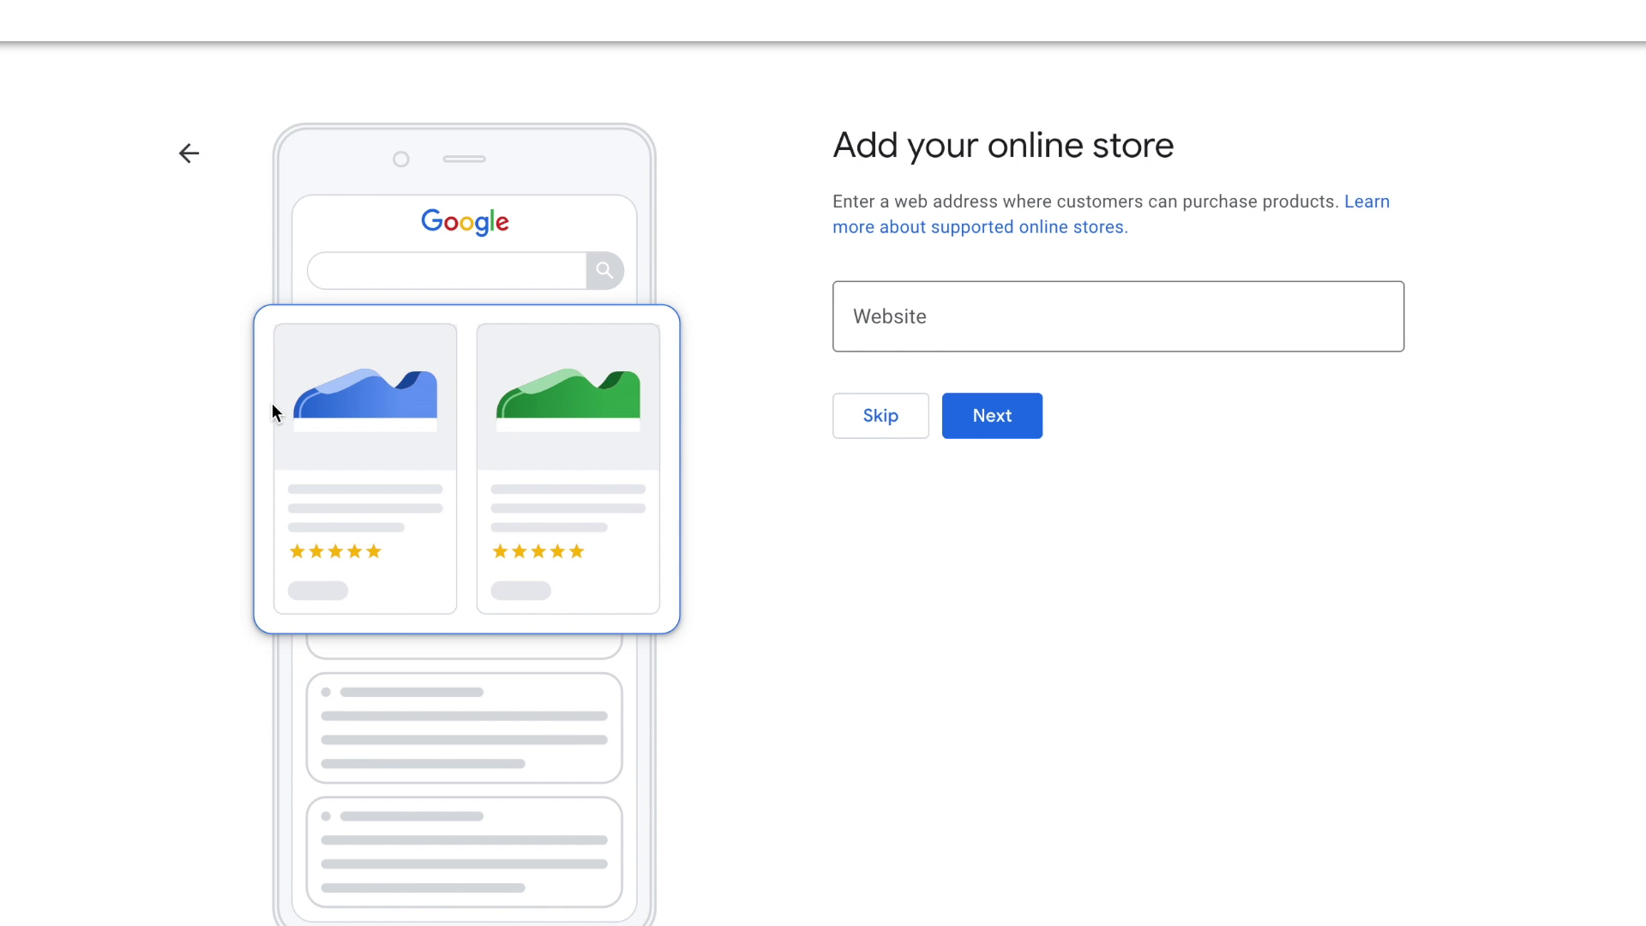
click(1021, 309)
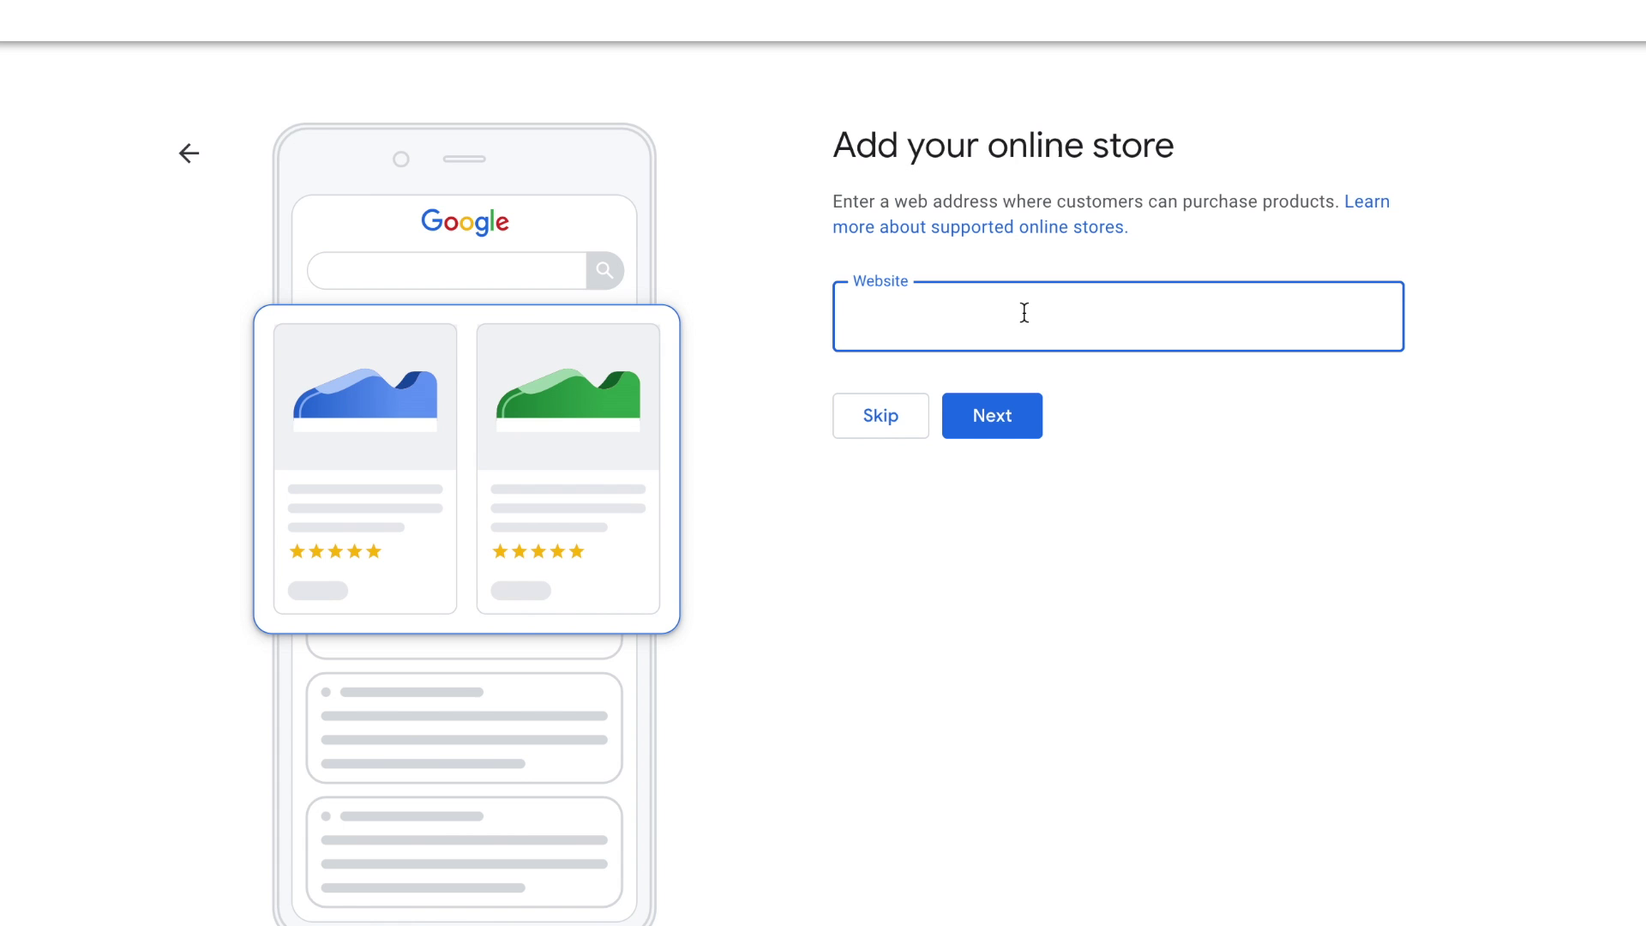
text(stuffedbox.co)
click(1027, 429)
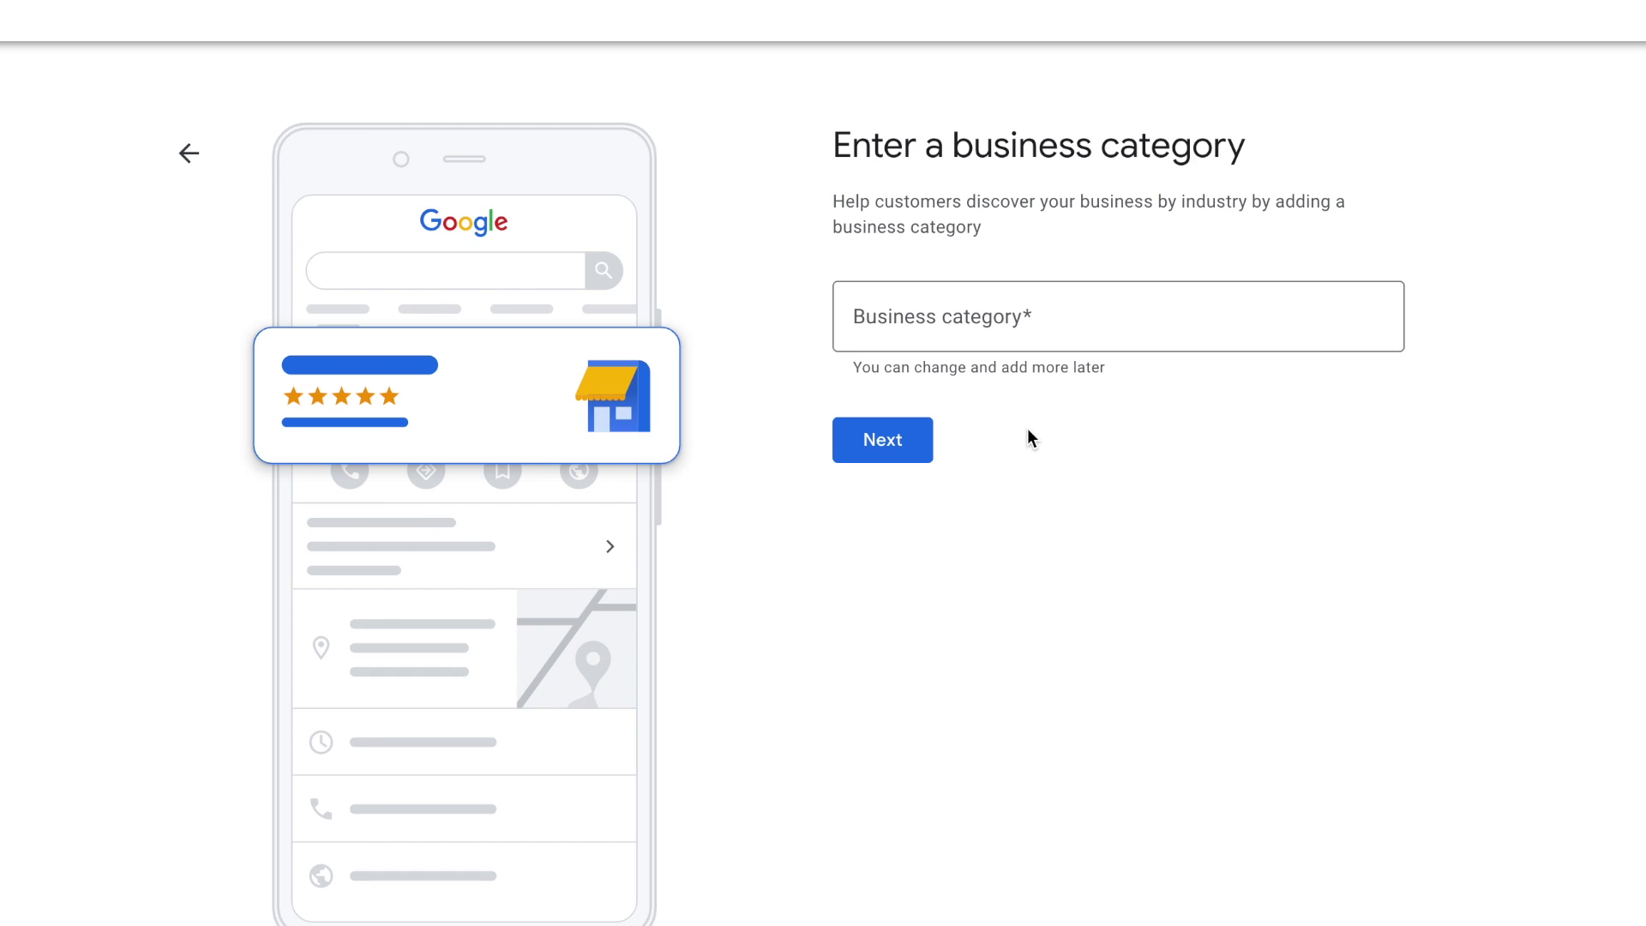
Set the business category to Technical school
click(1035, 324)
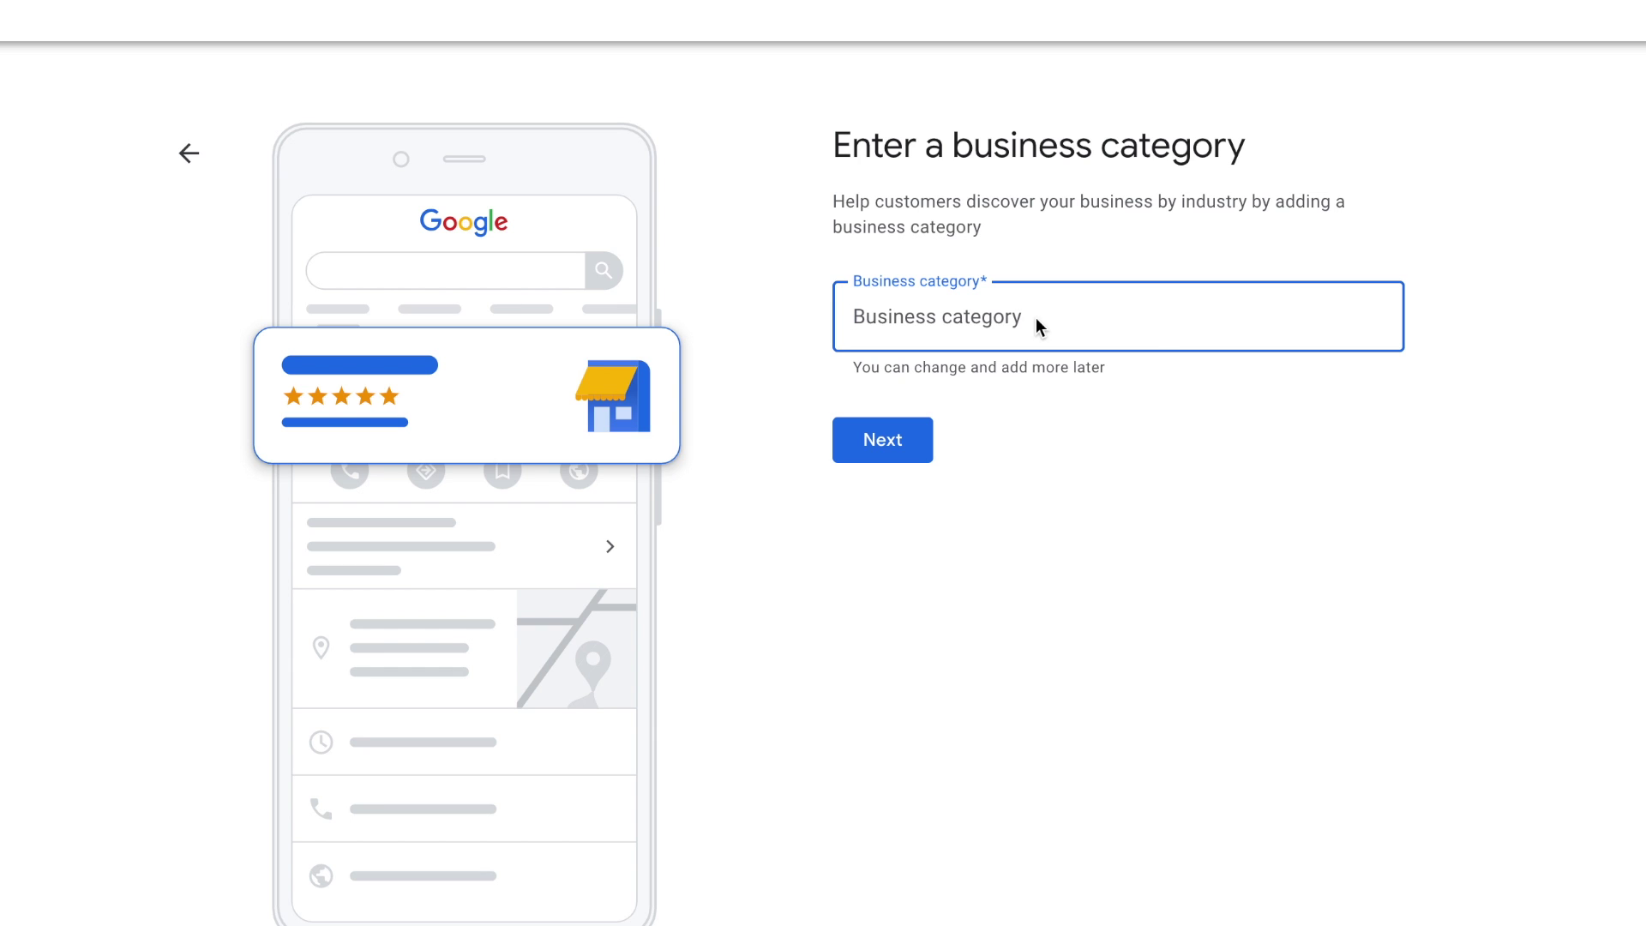
text(Tech)
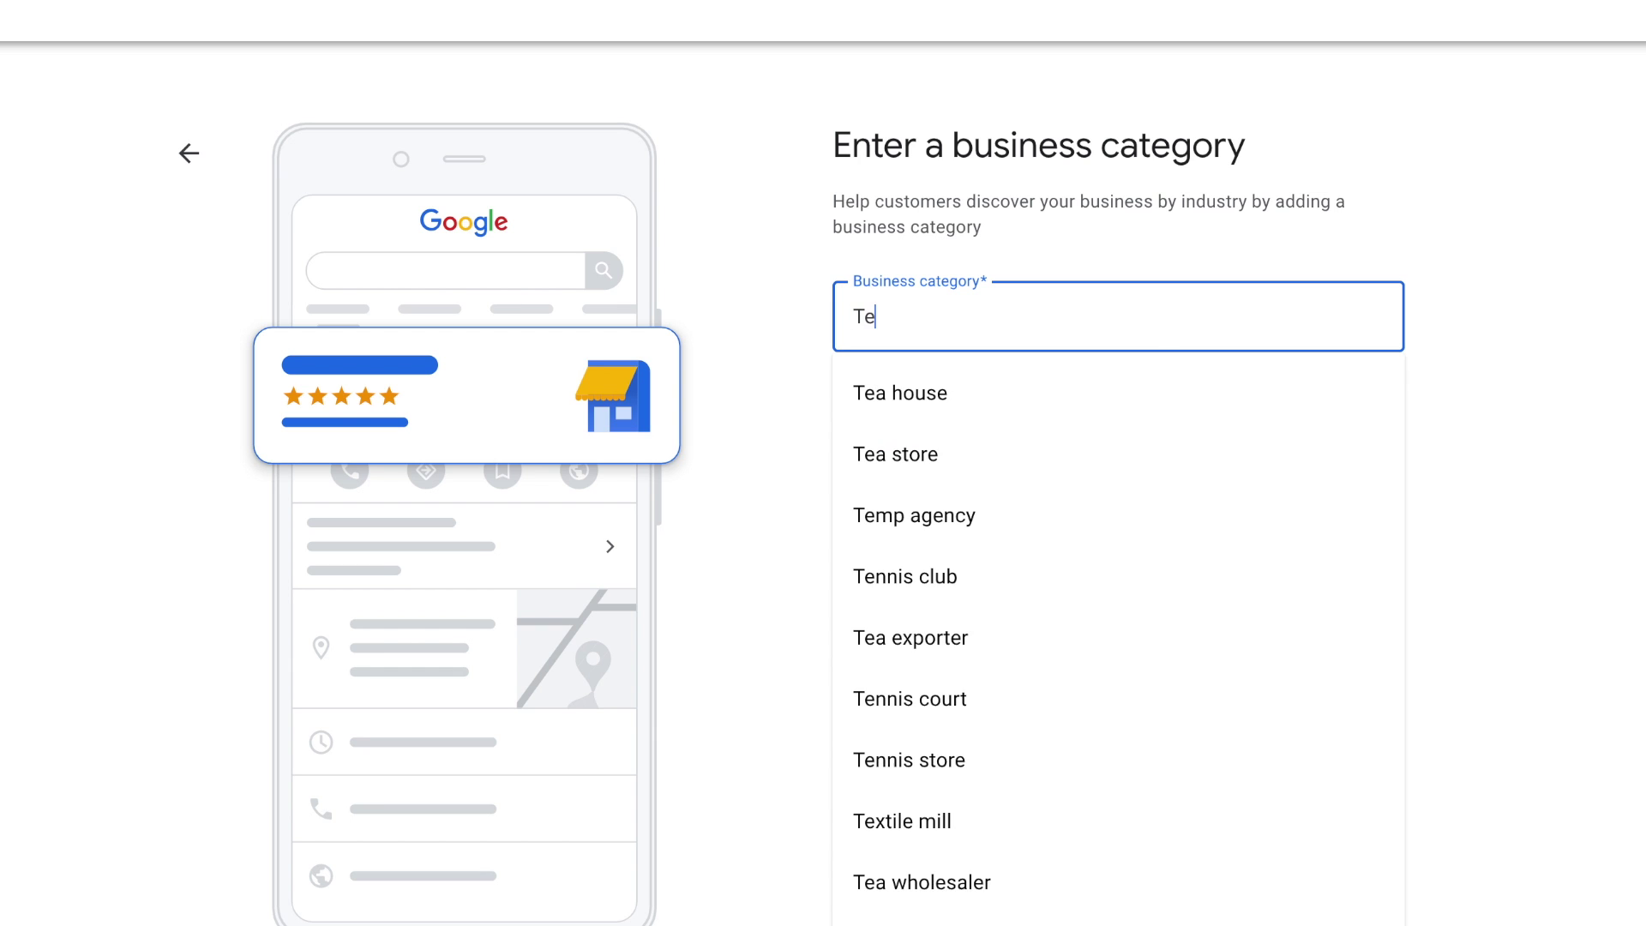
click(1119, 449)
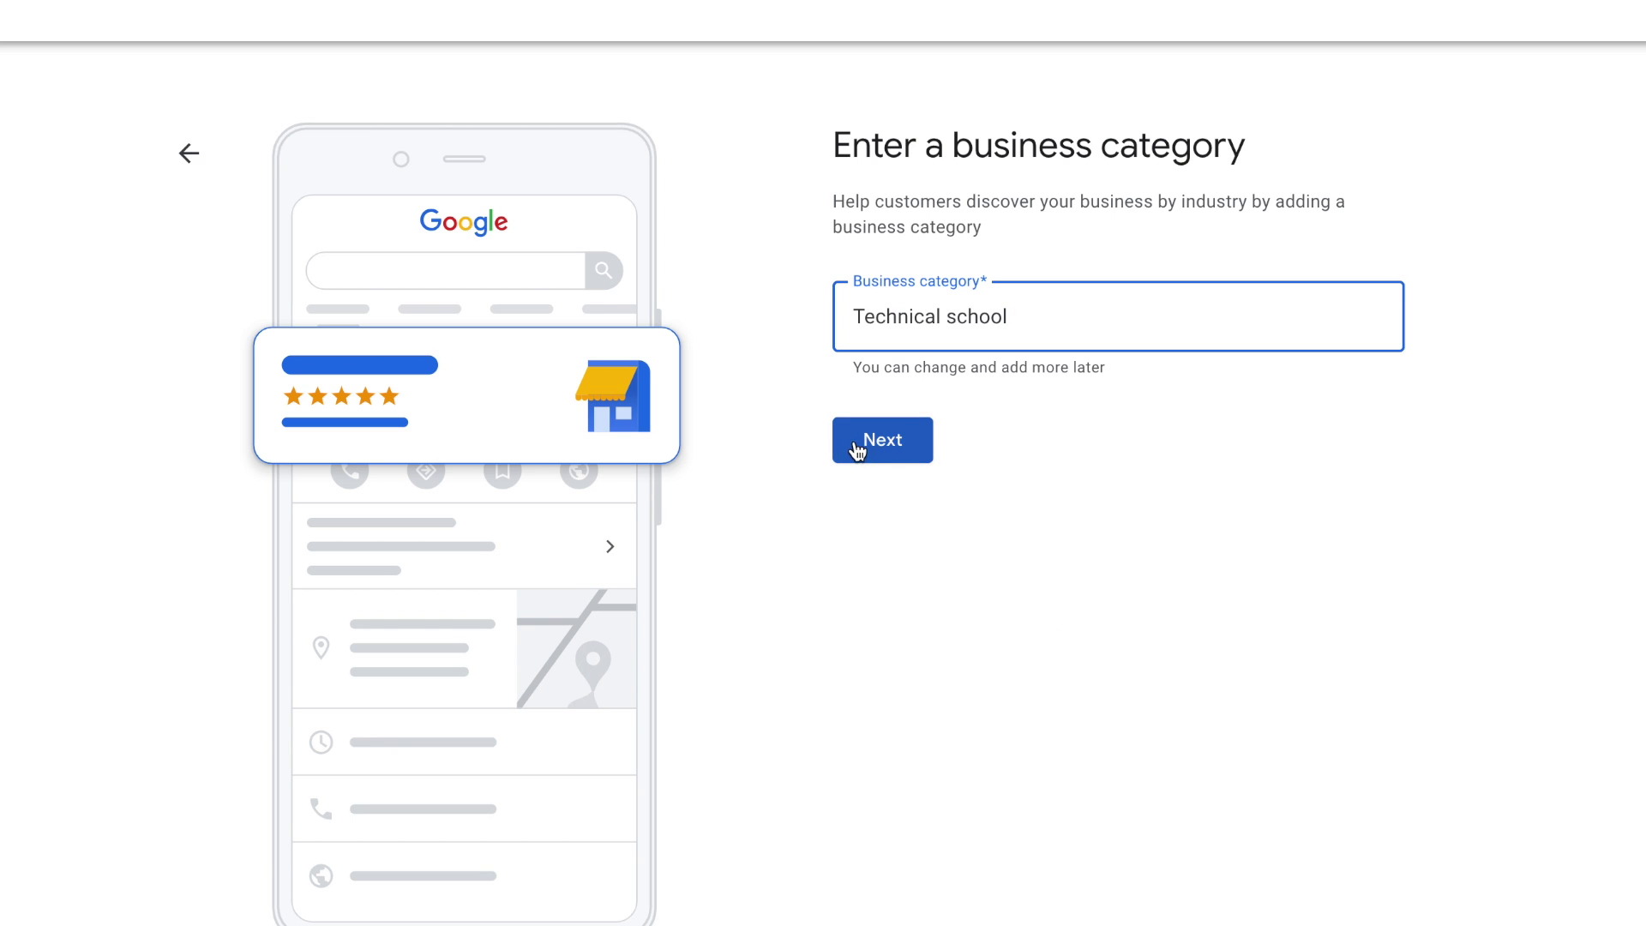
click(902, 442)
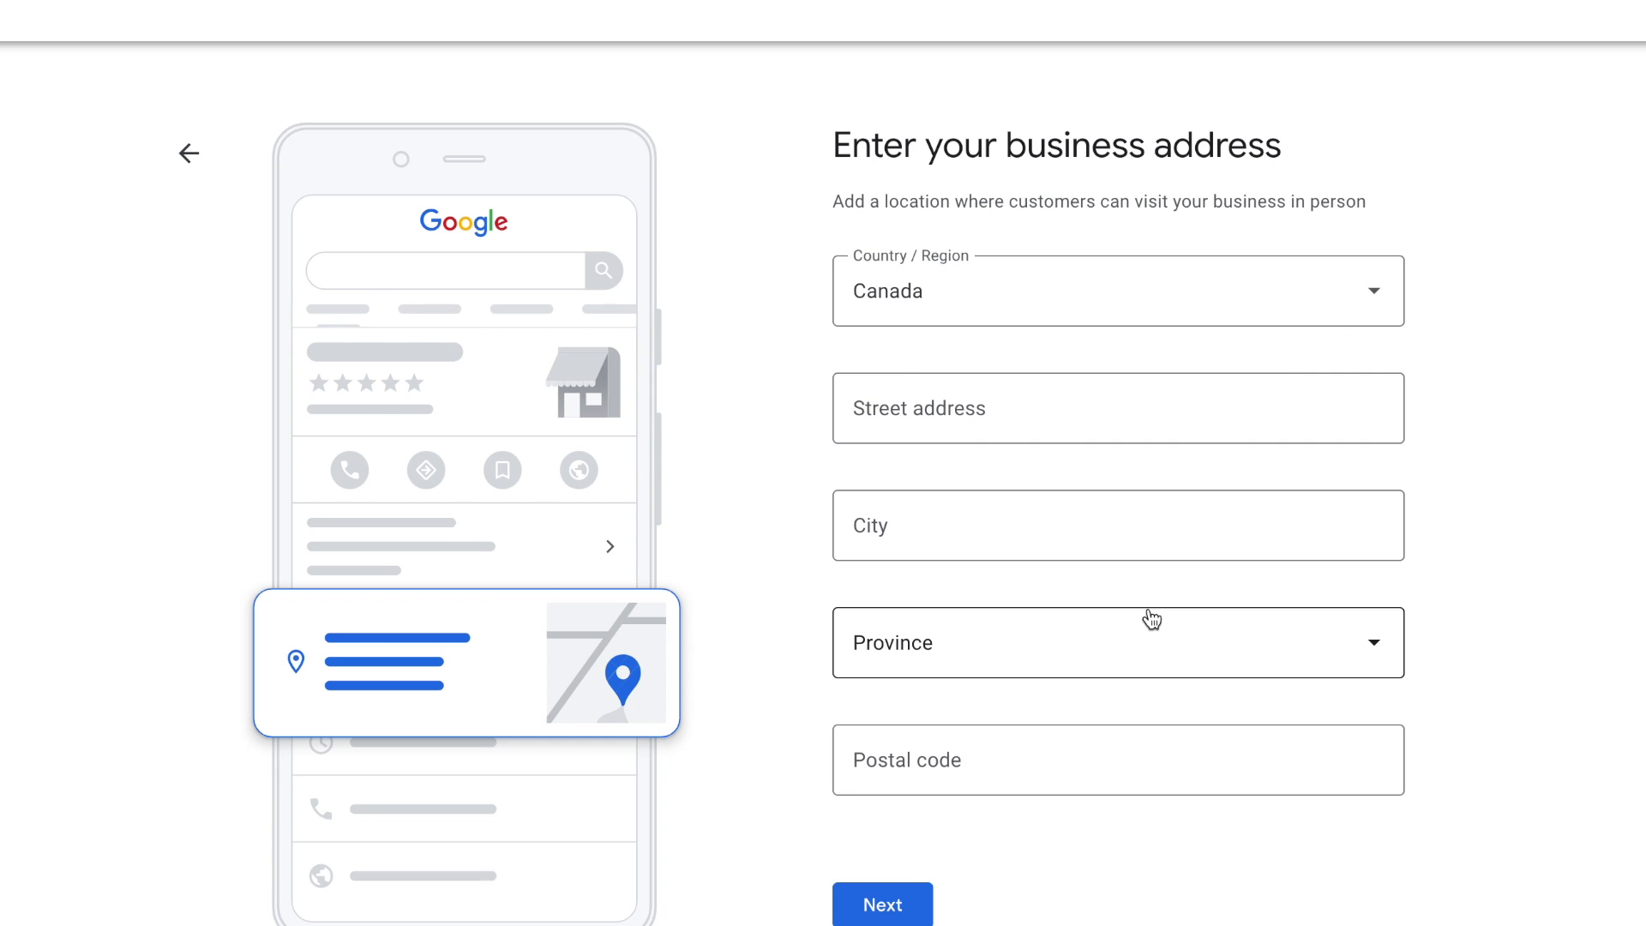
Submit the address form and enter the business's contact phone number
click(902, 910)
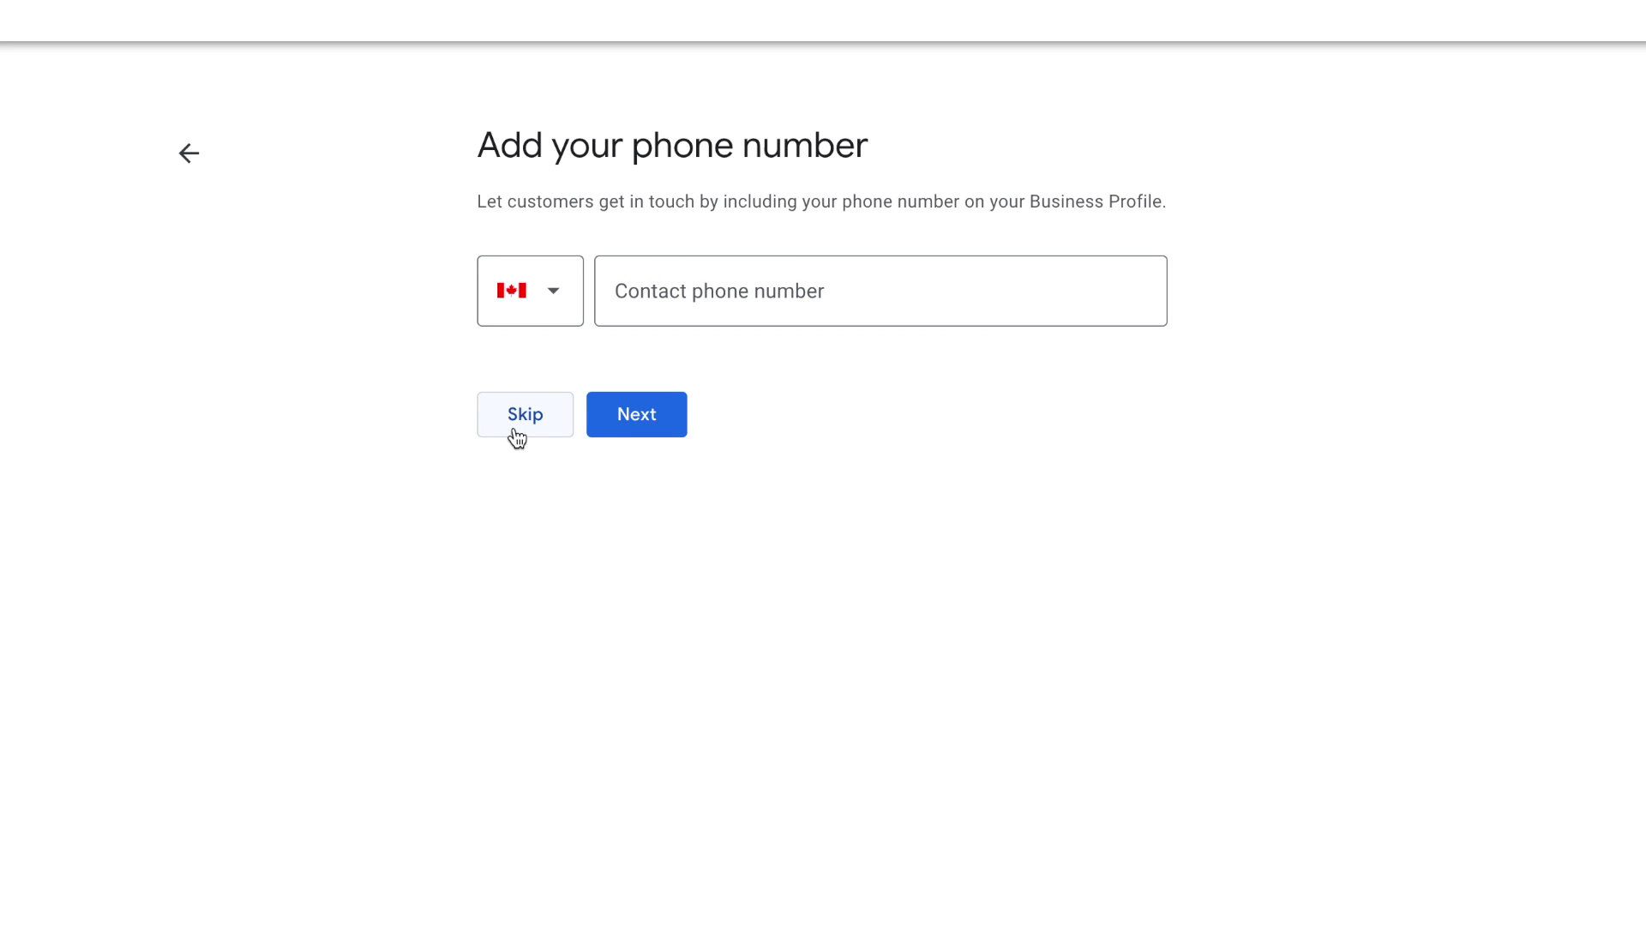
click(635, 429)
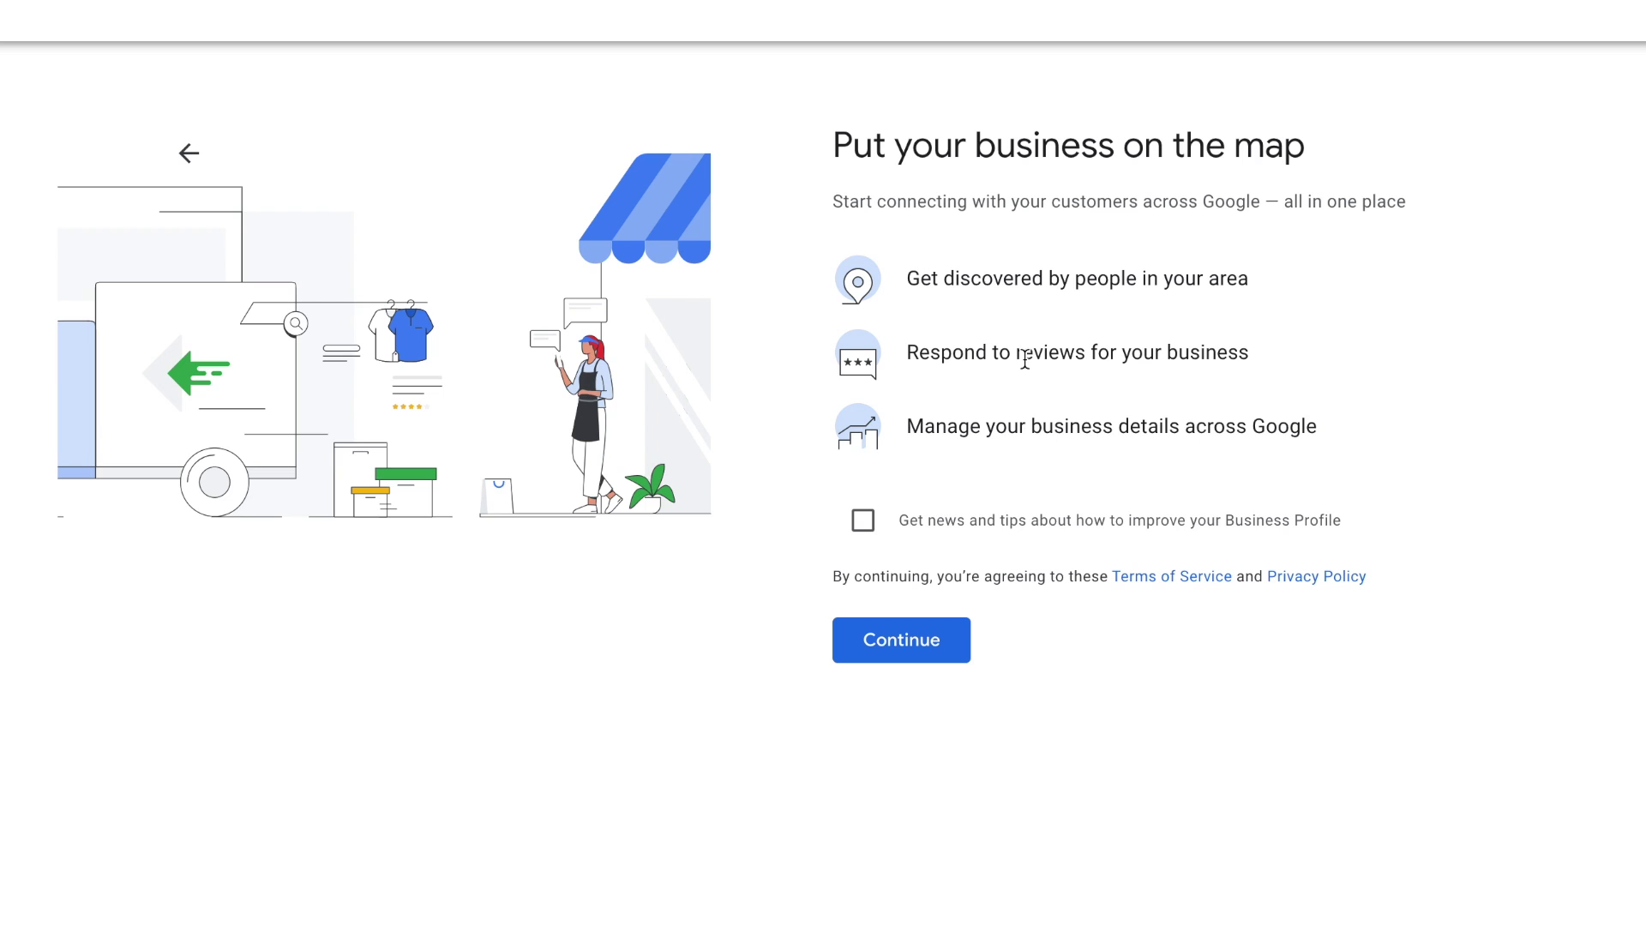
Switch the business type from Online retail to Local store and pass the Teacher college category
click(901, 639)
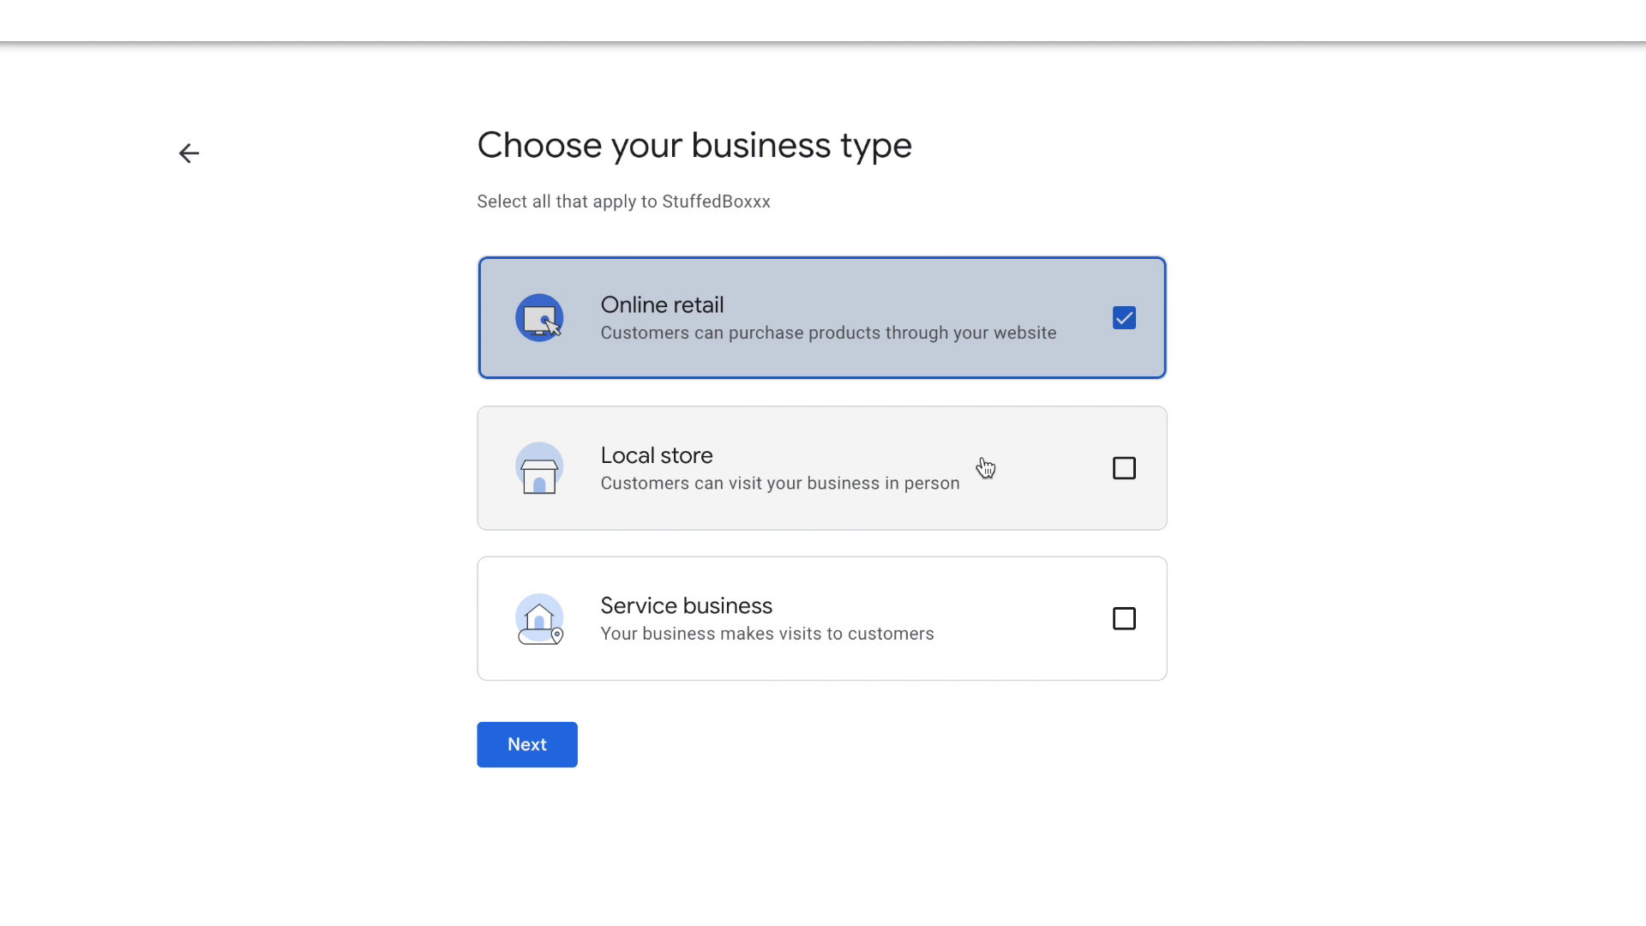
click(981, 476)
click(1023, 341)
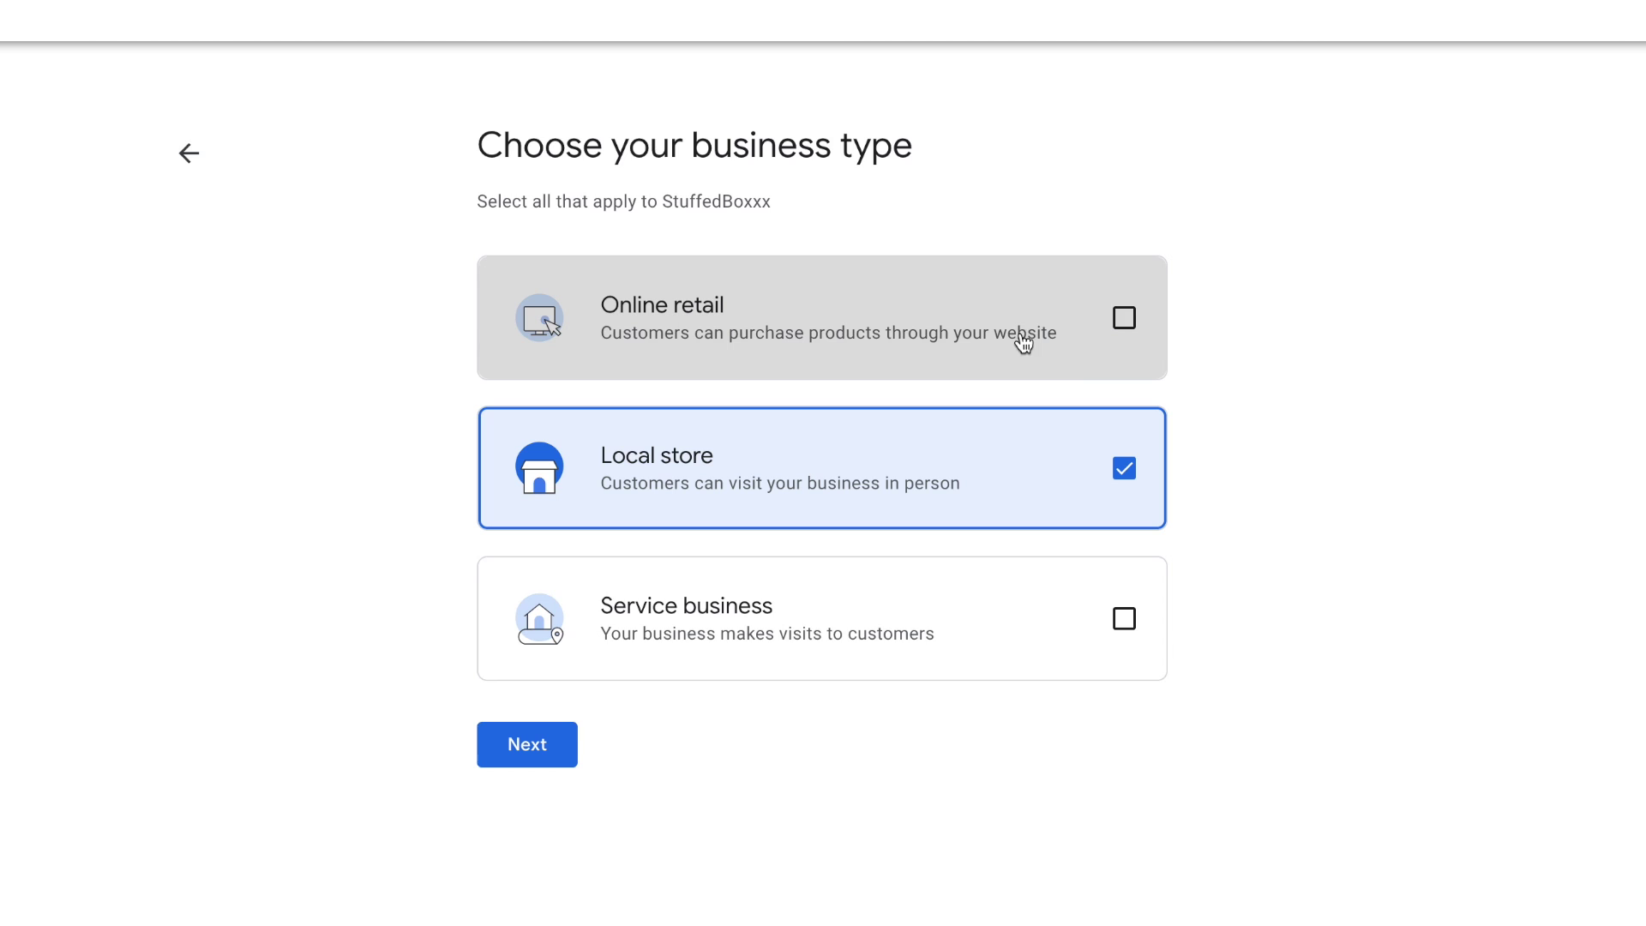
click(538, 745)
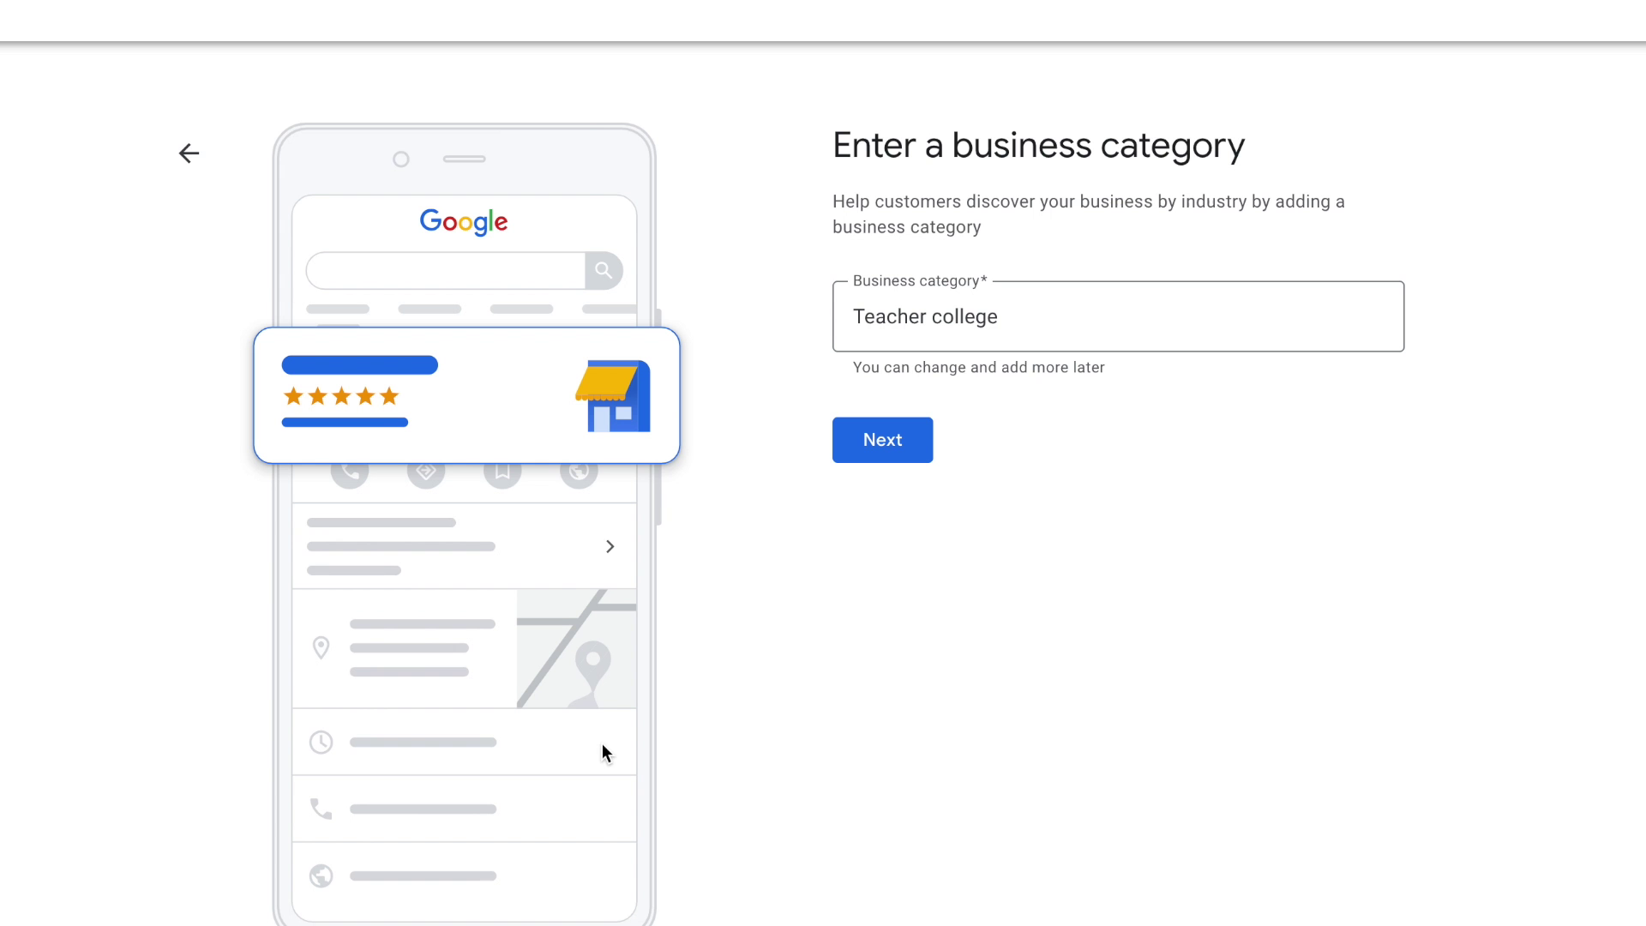
click(881, 442)
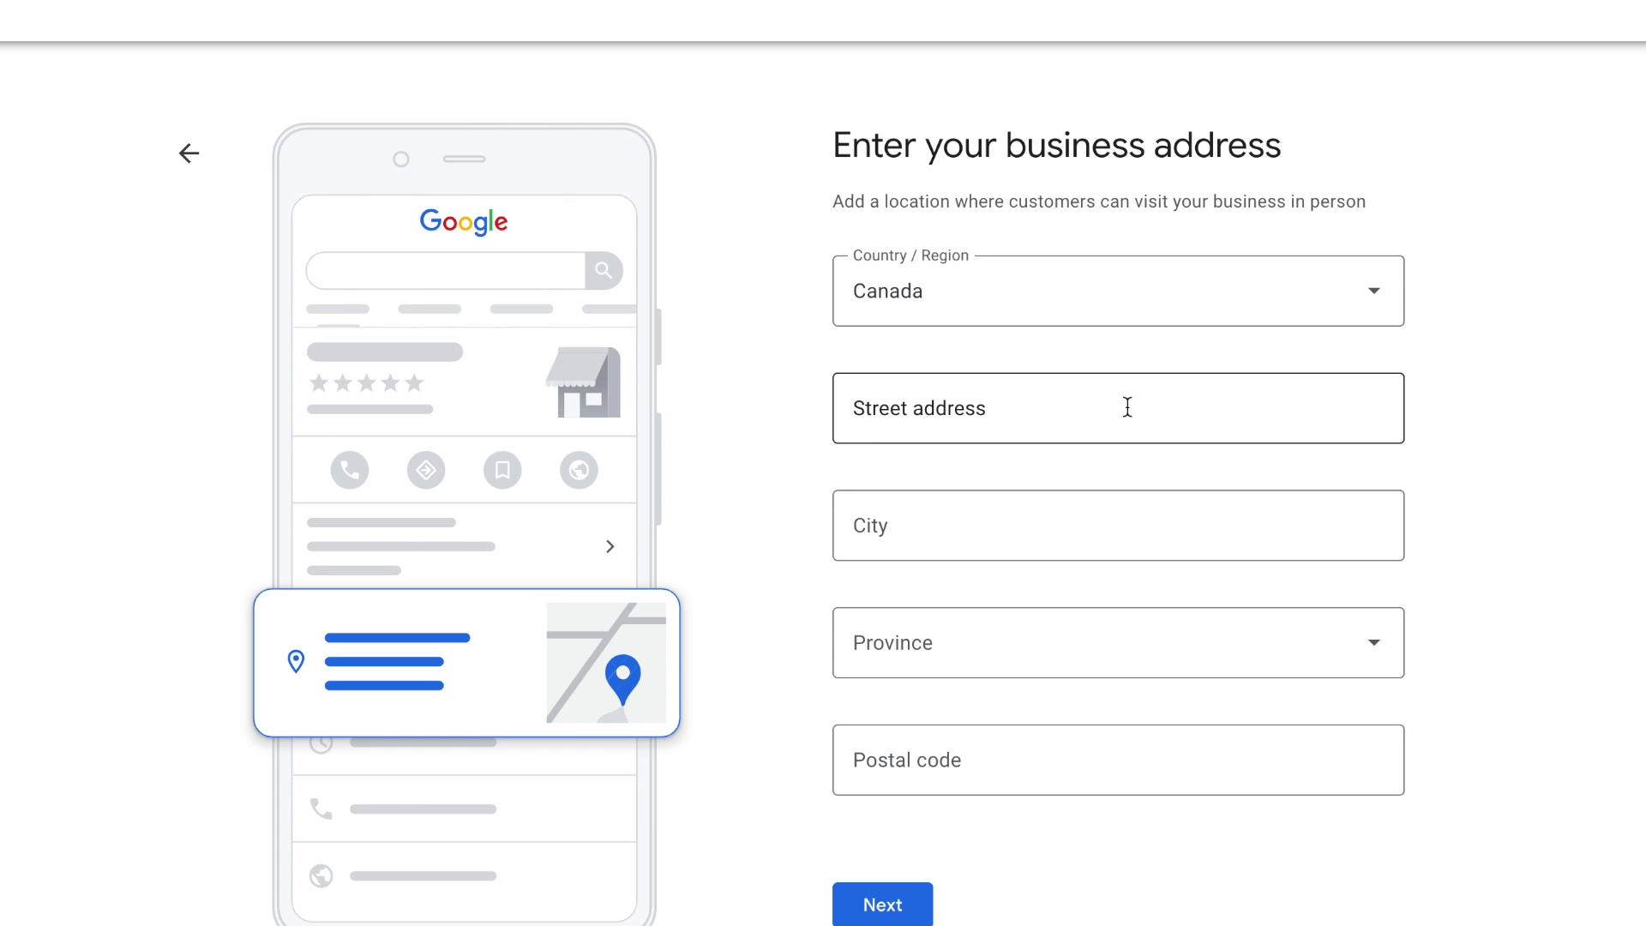
Change the business type from Local store to Service business
click(189, 153)
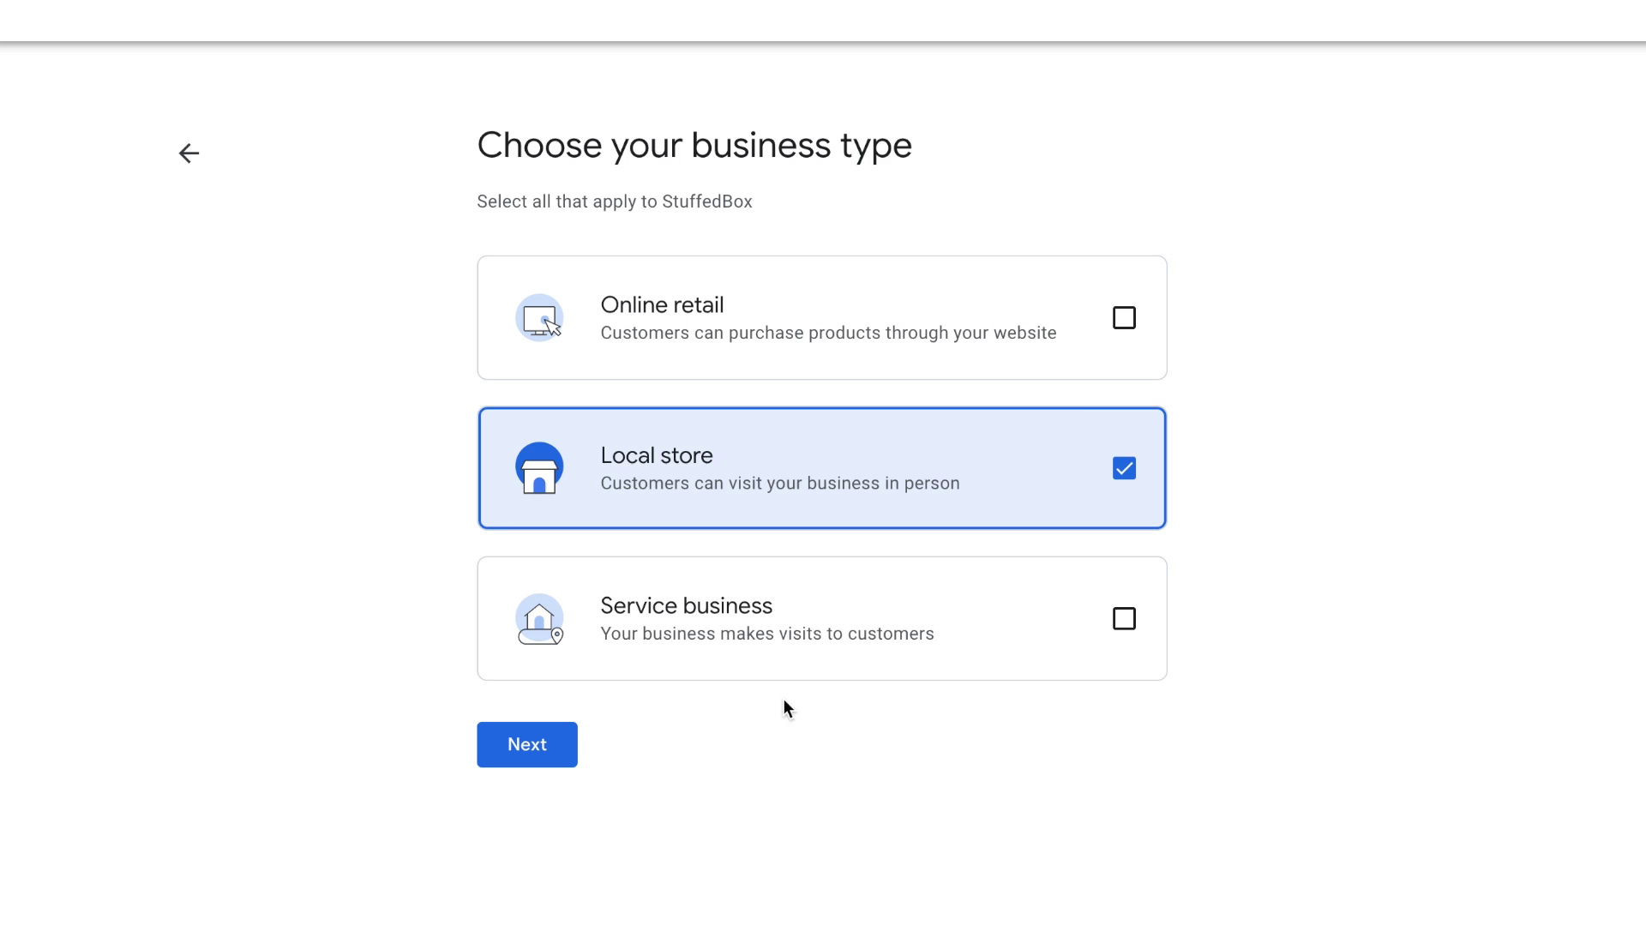
click(1132, 514)
click(1125, 628)
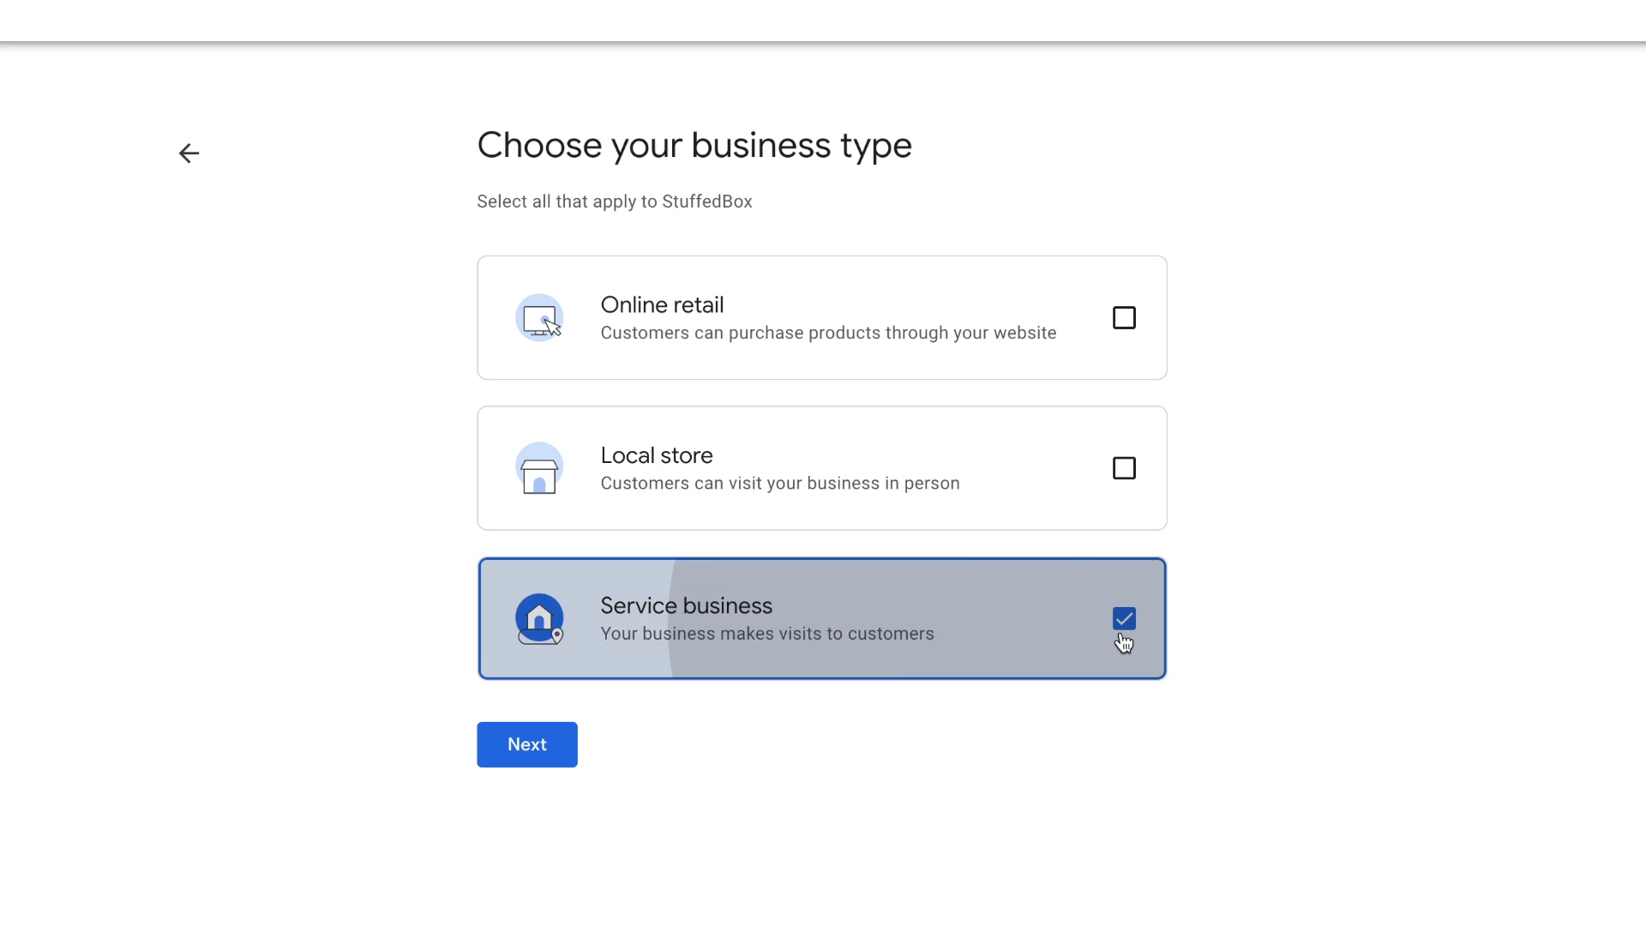
click(550, 754)
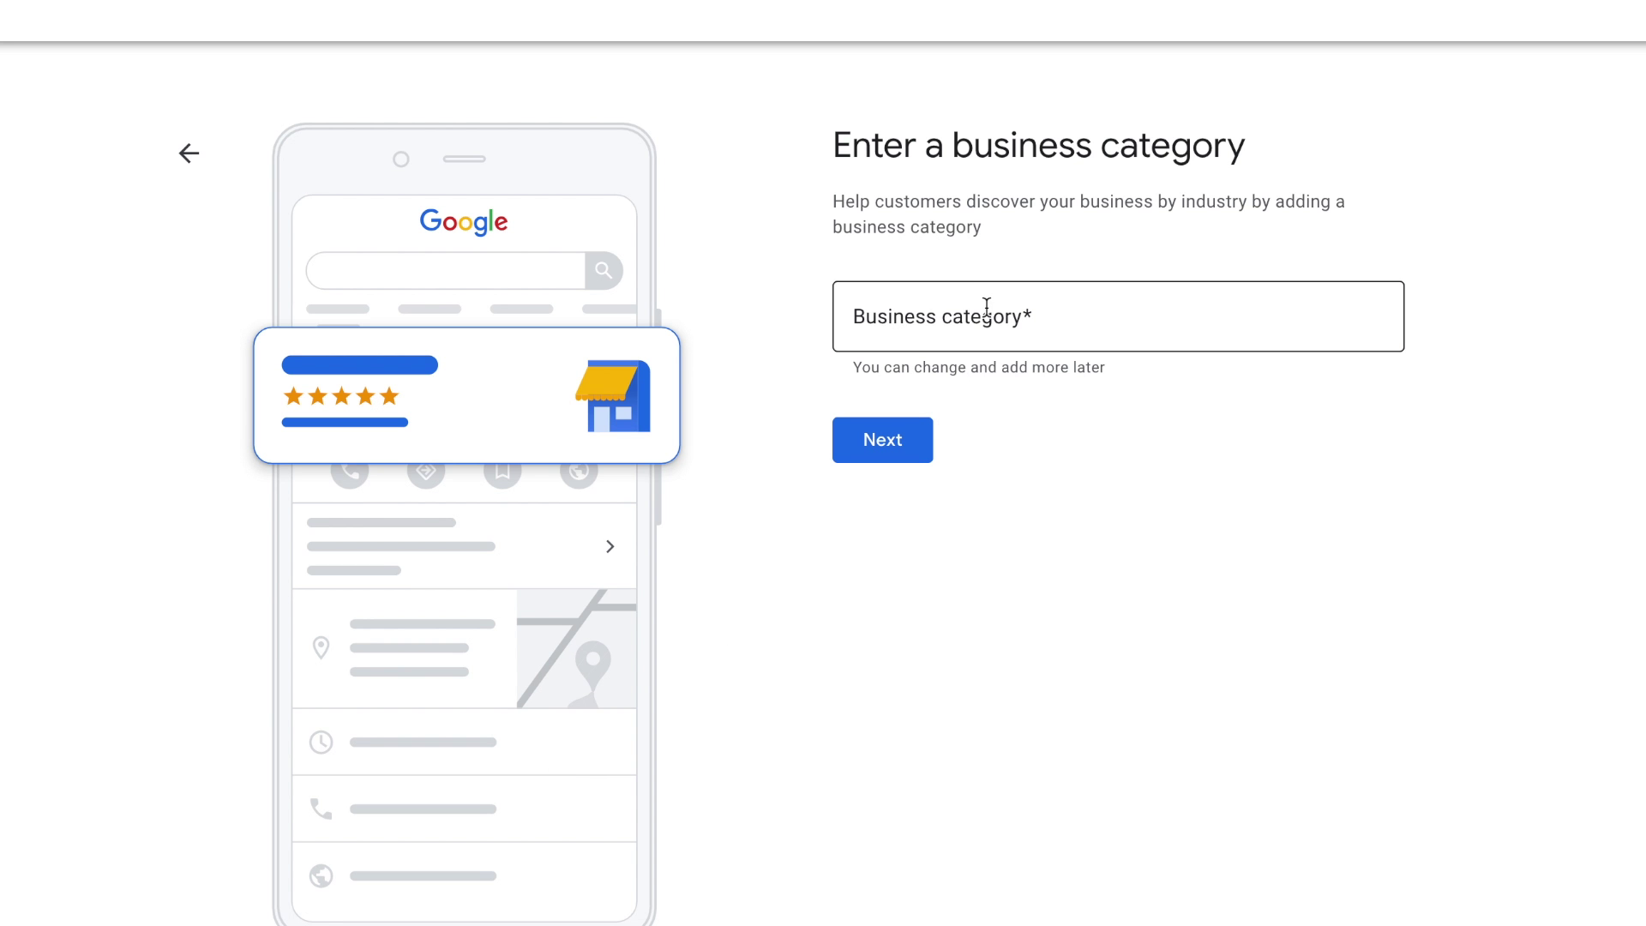
Set the business category to Consultant
click(986, 311)
text(Consul)
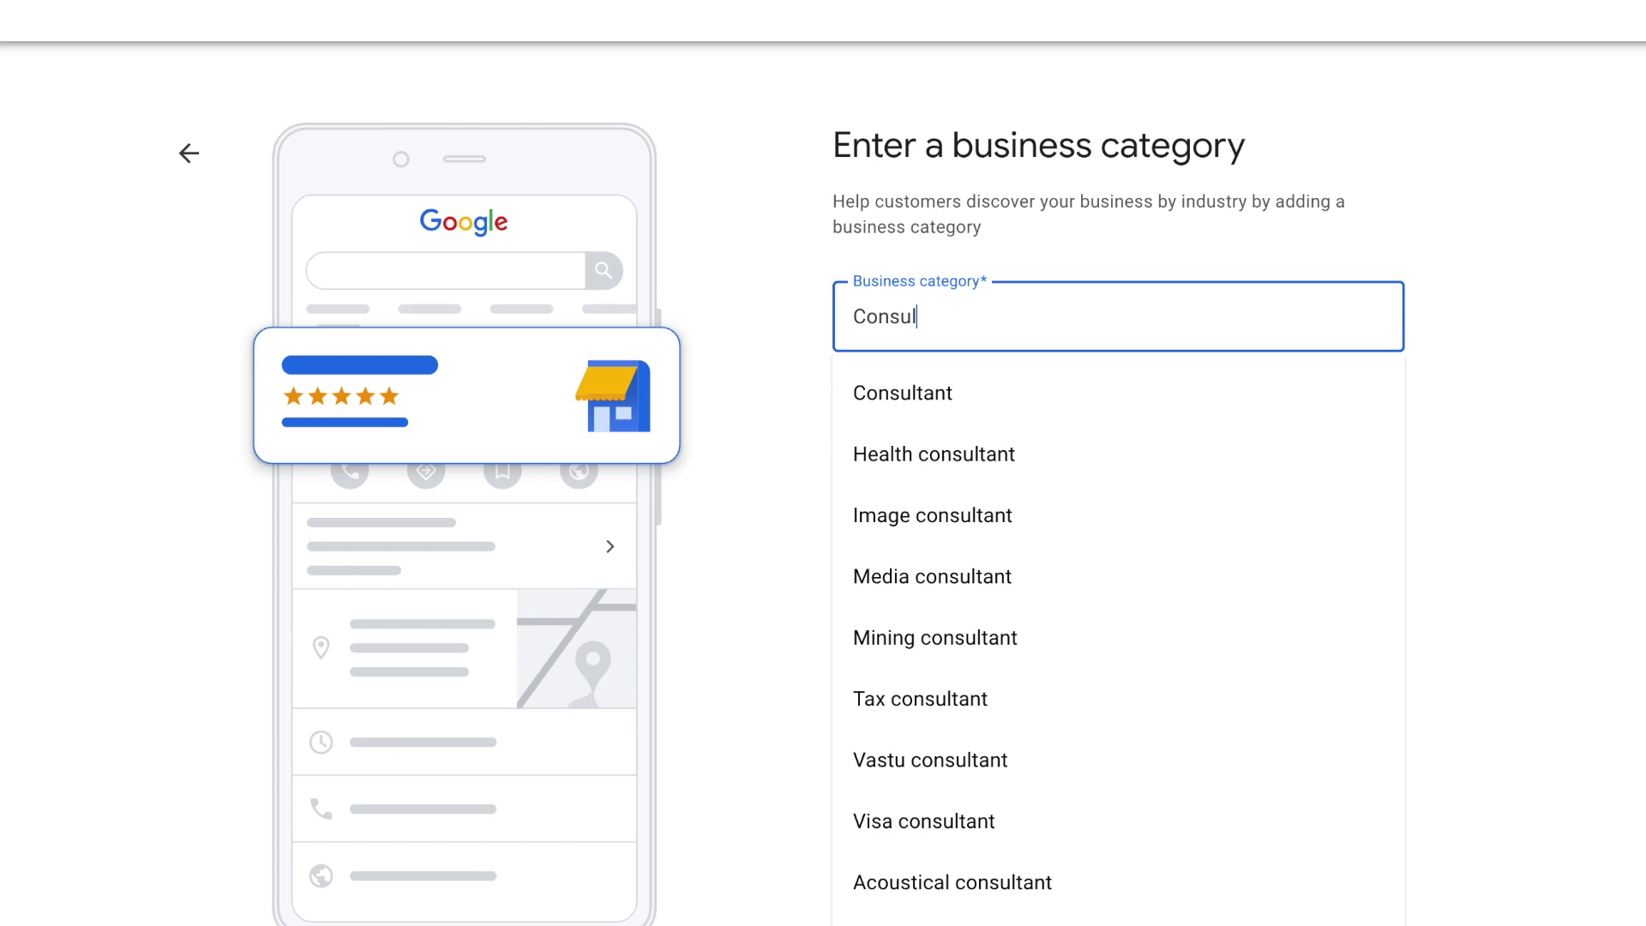
text(t)
click(934, 393)
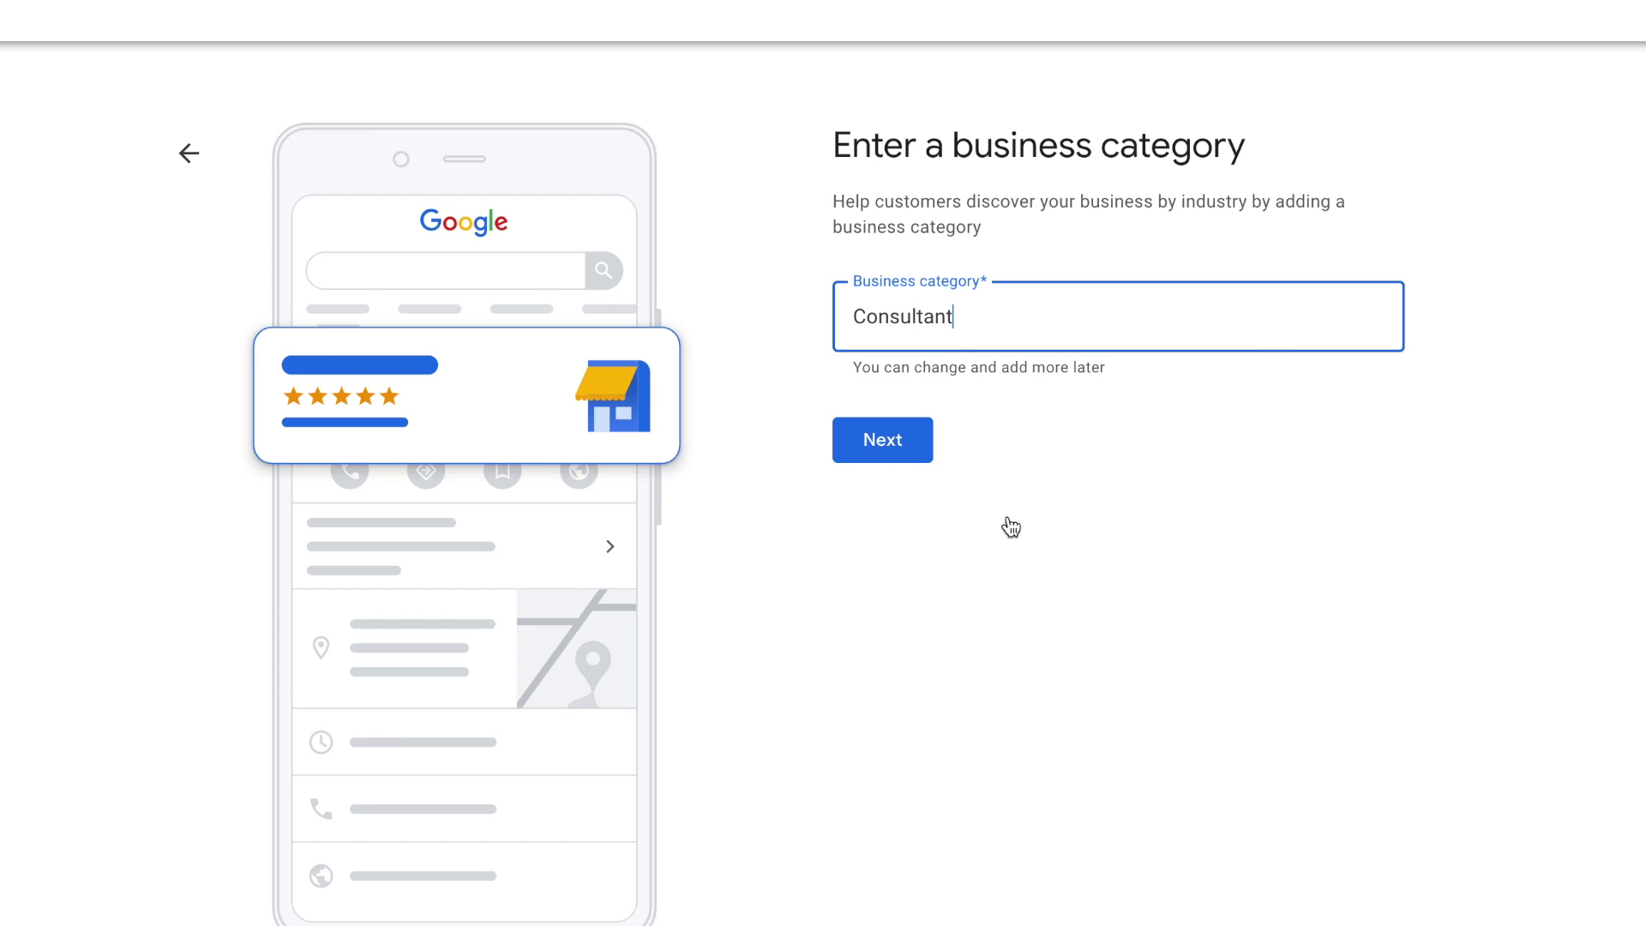
click(898, 442)
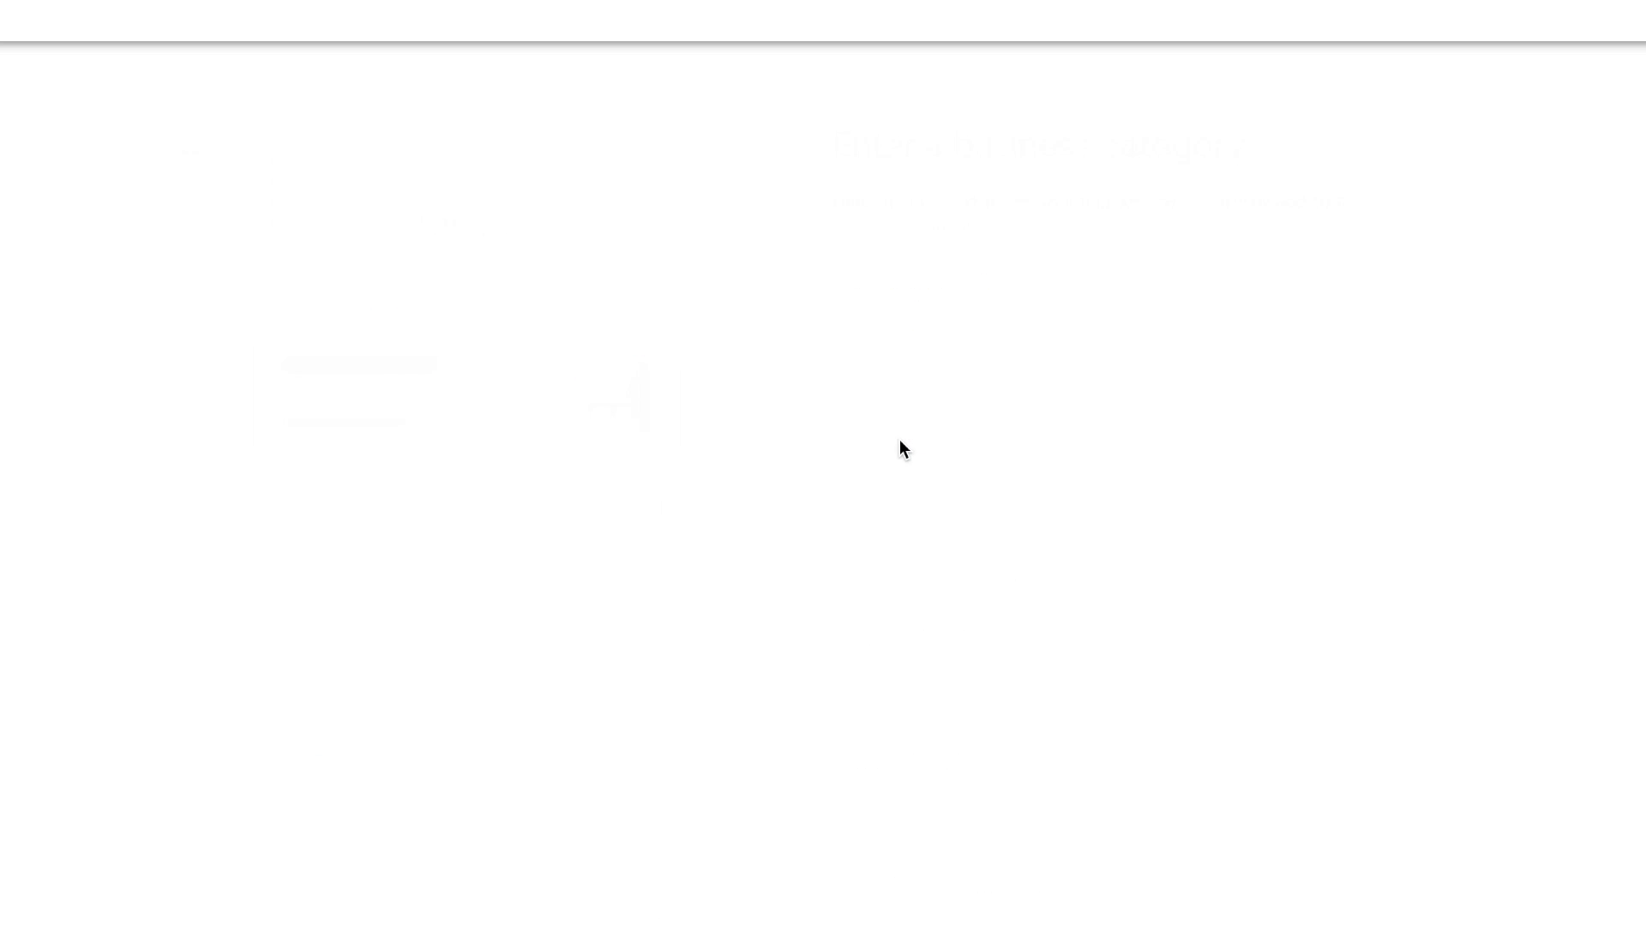
Add Vancouver, Vancouver Island and Whistler service areas, then remove all three and continue
click(1094, 364)
text(vancouv)
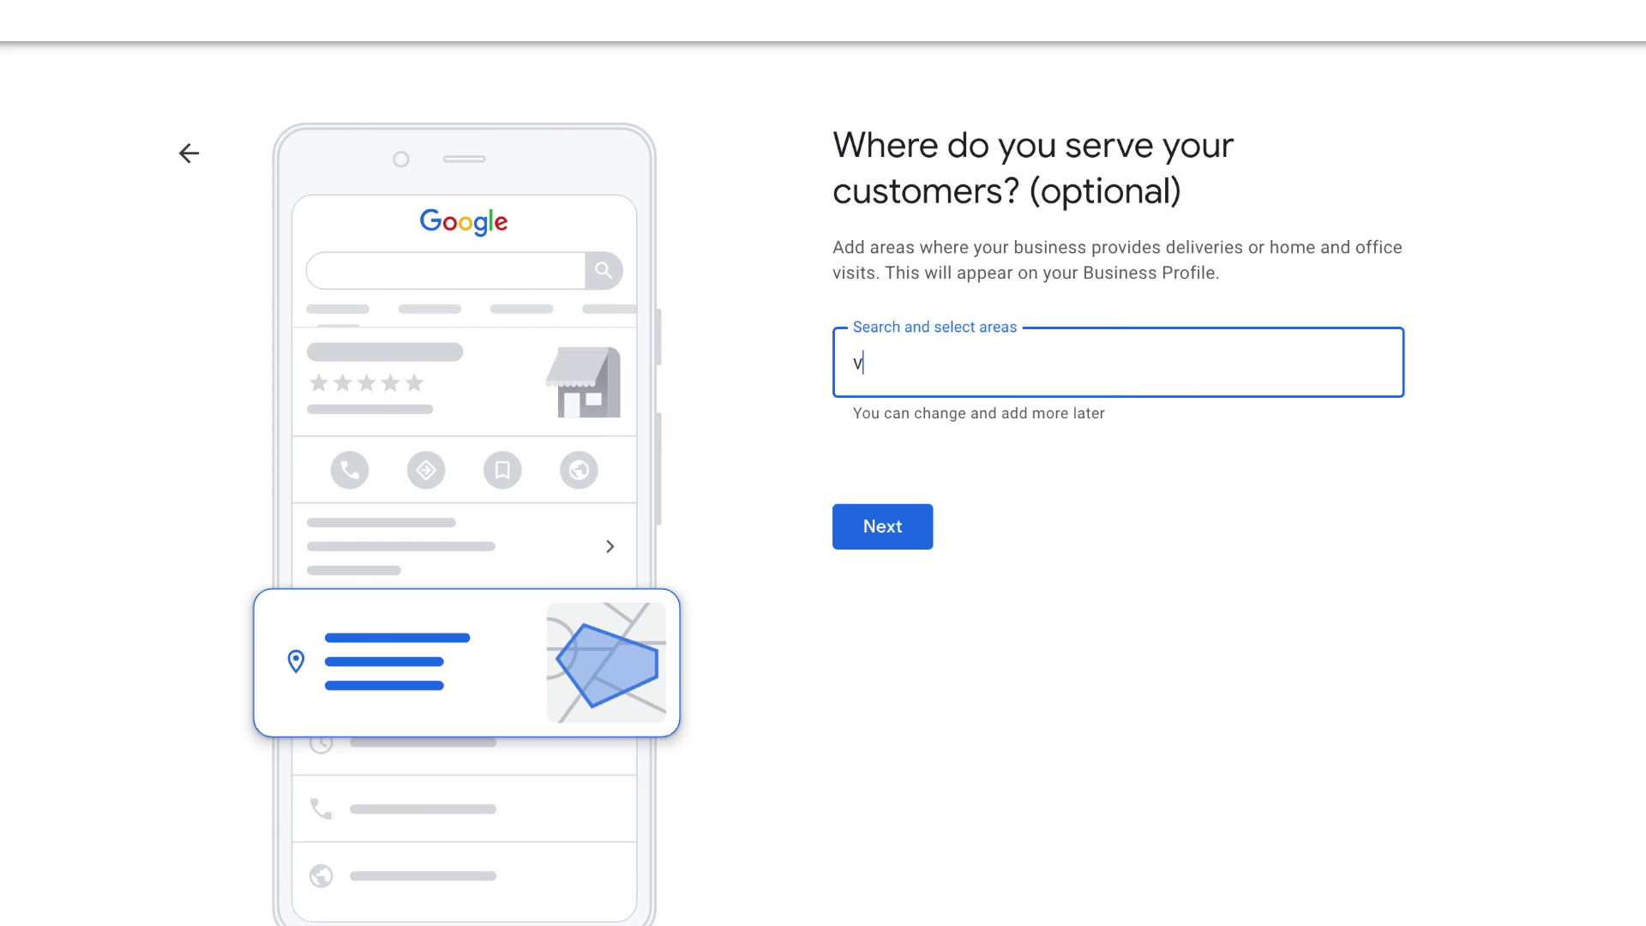
click(1044, 464)
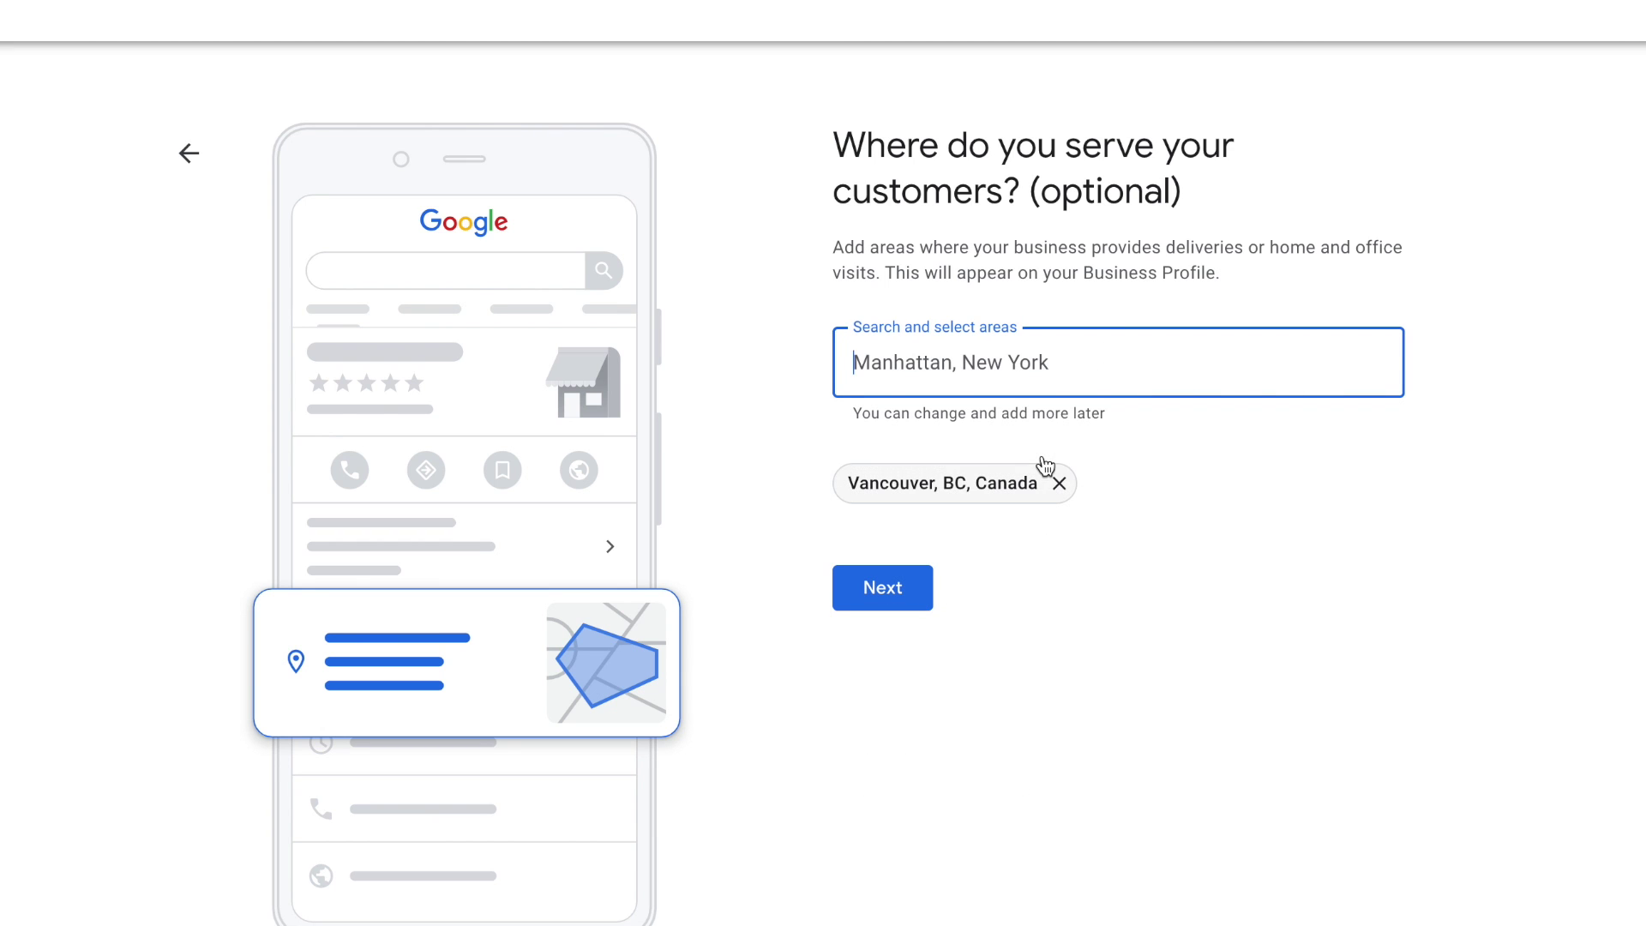
text(vancouver)
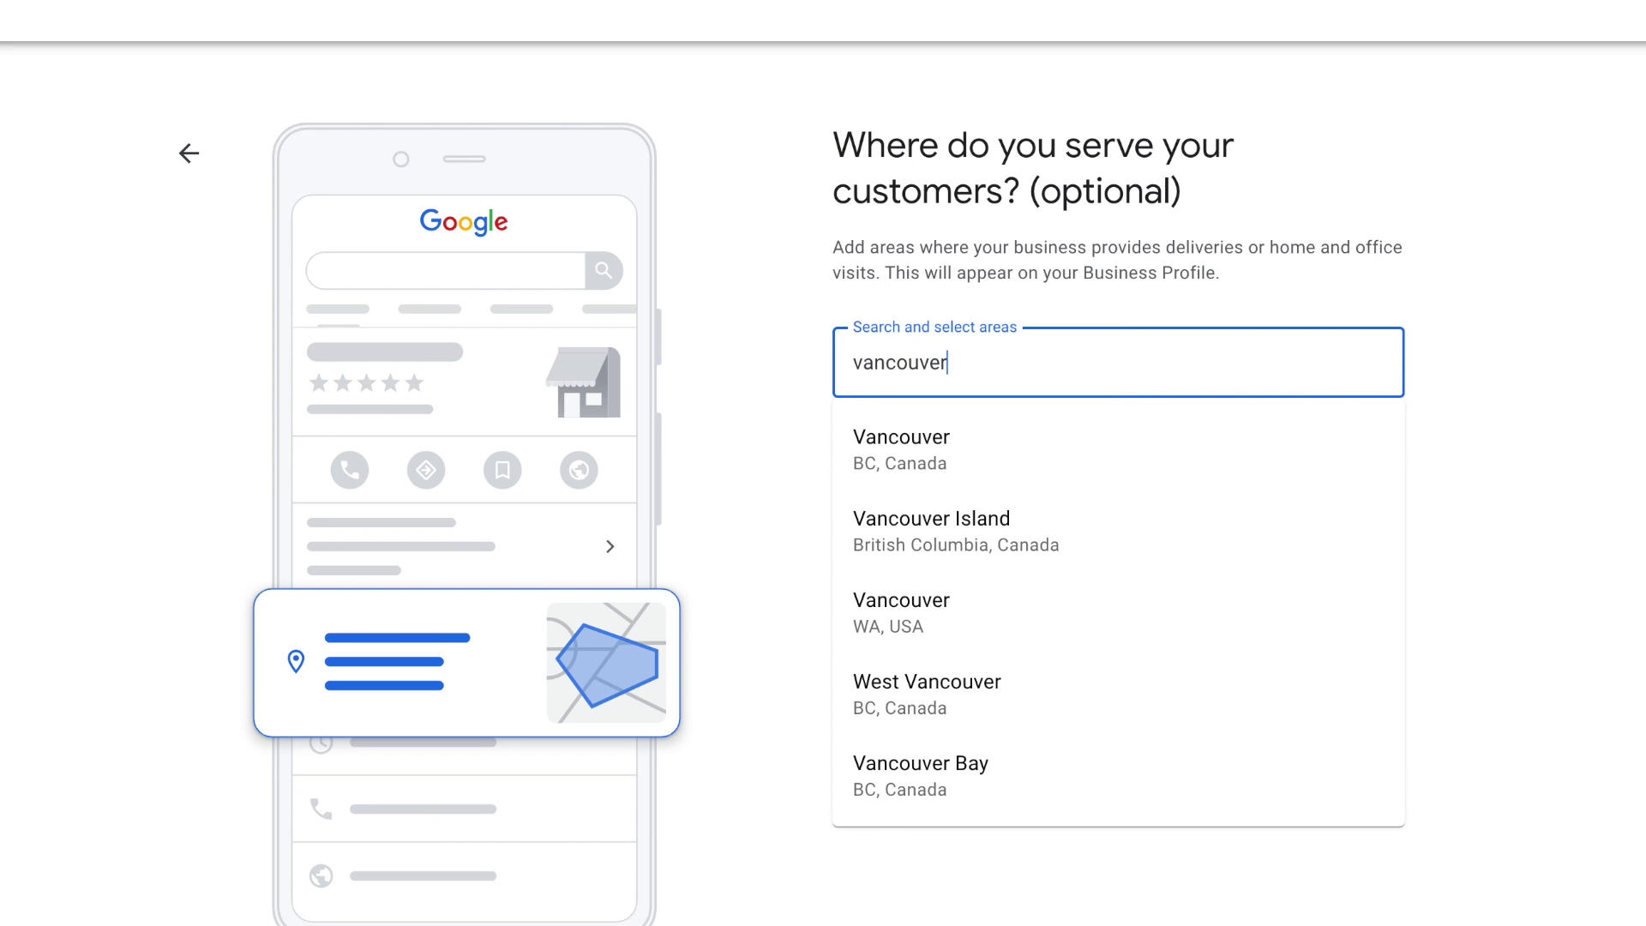
click(1018, 533)
text(whis)
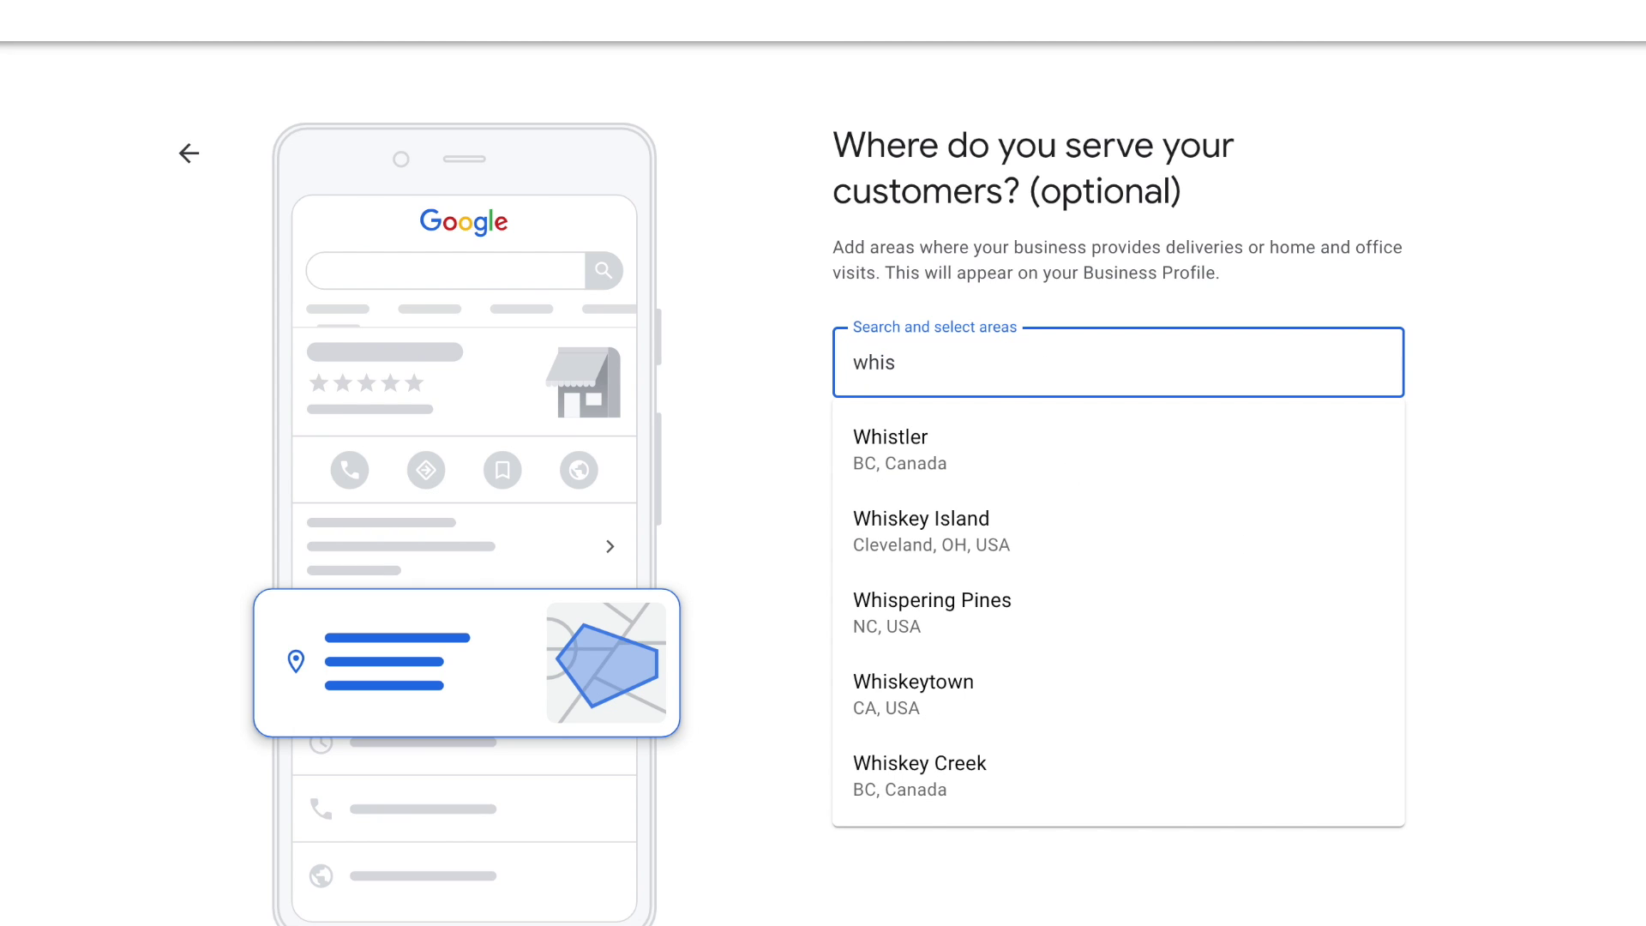
click(1040, 441)
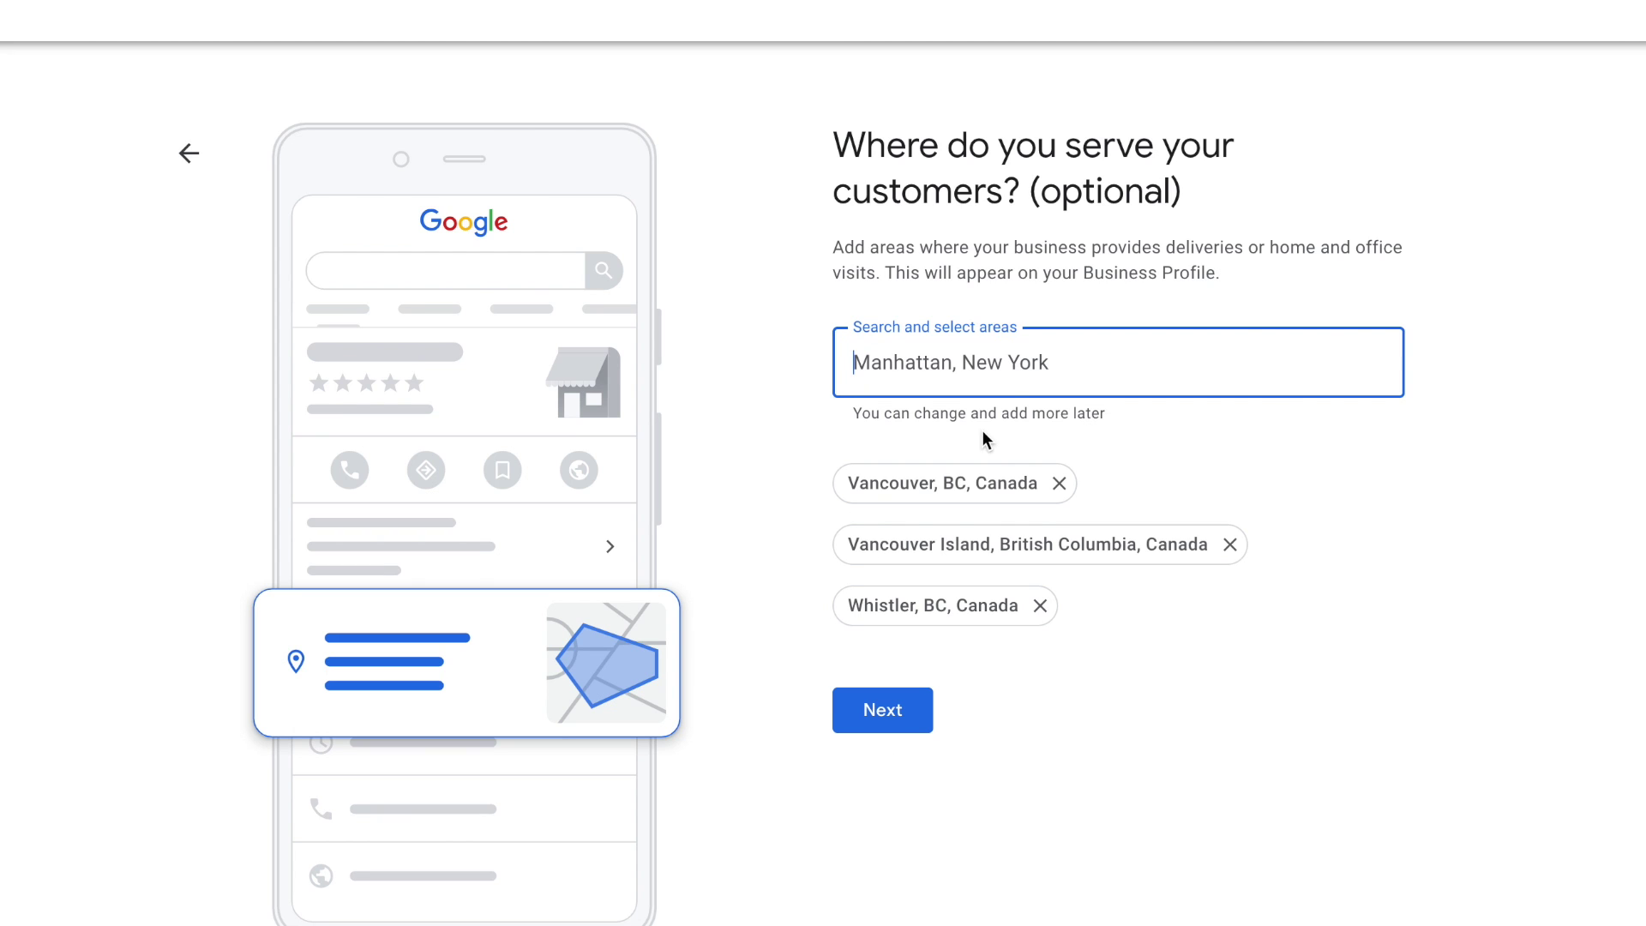
click(1039, 605)
click(1229, 544)
click(1059, 483)
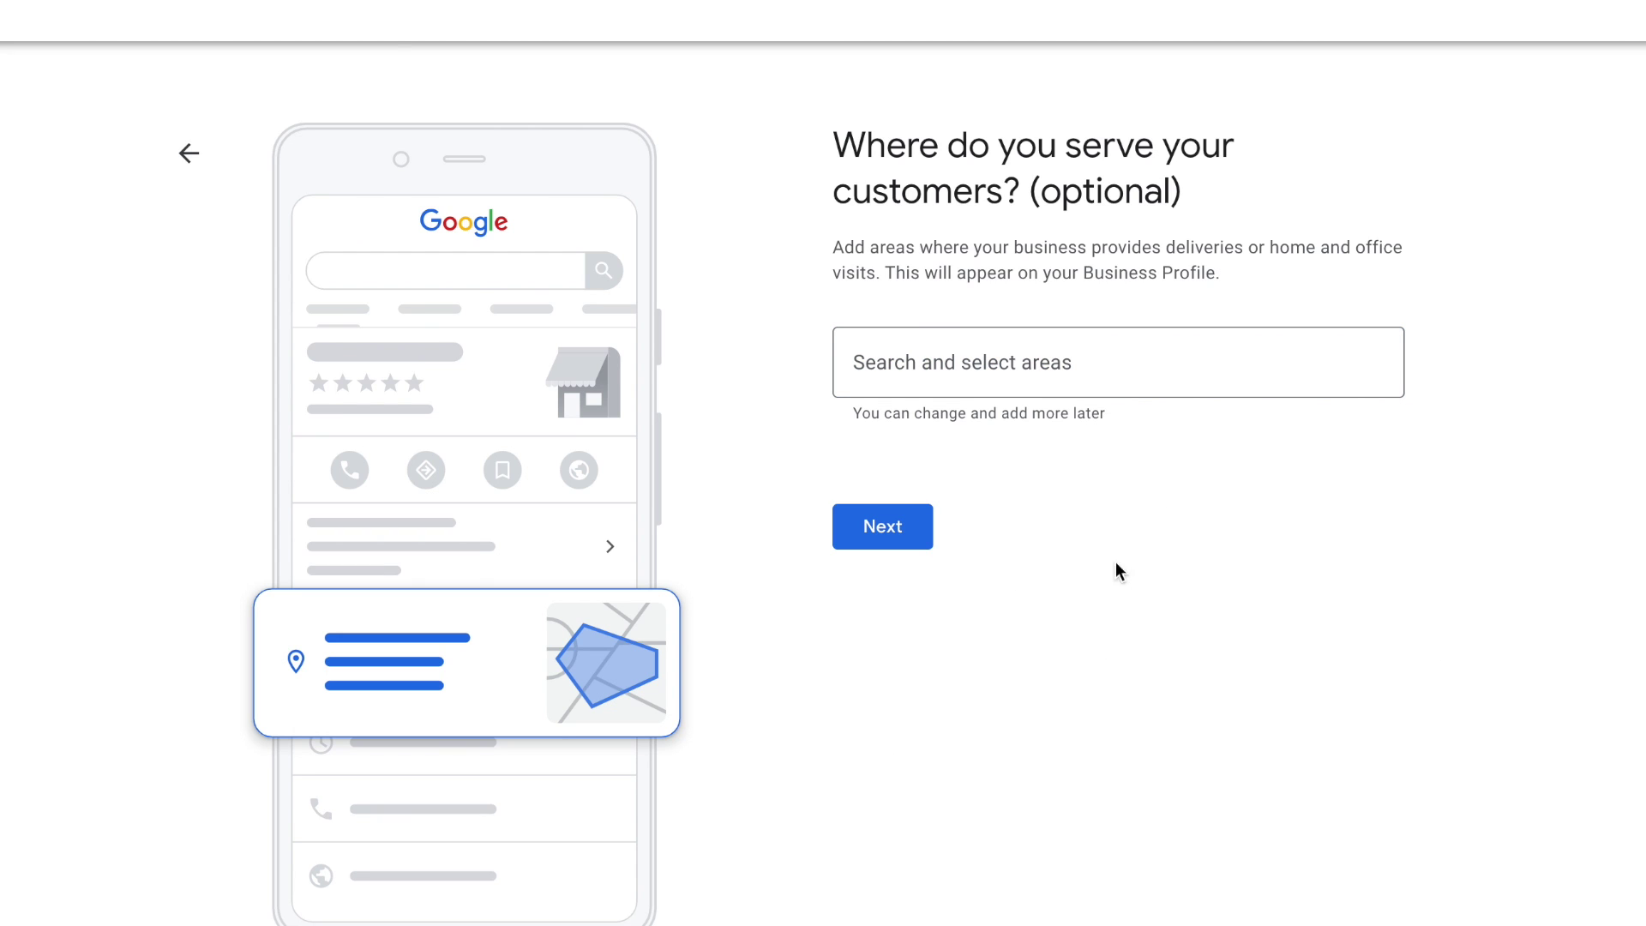
click(871, 541)
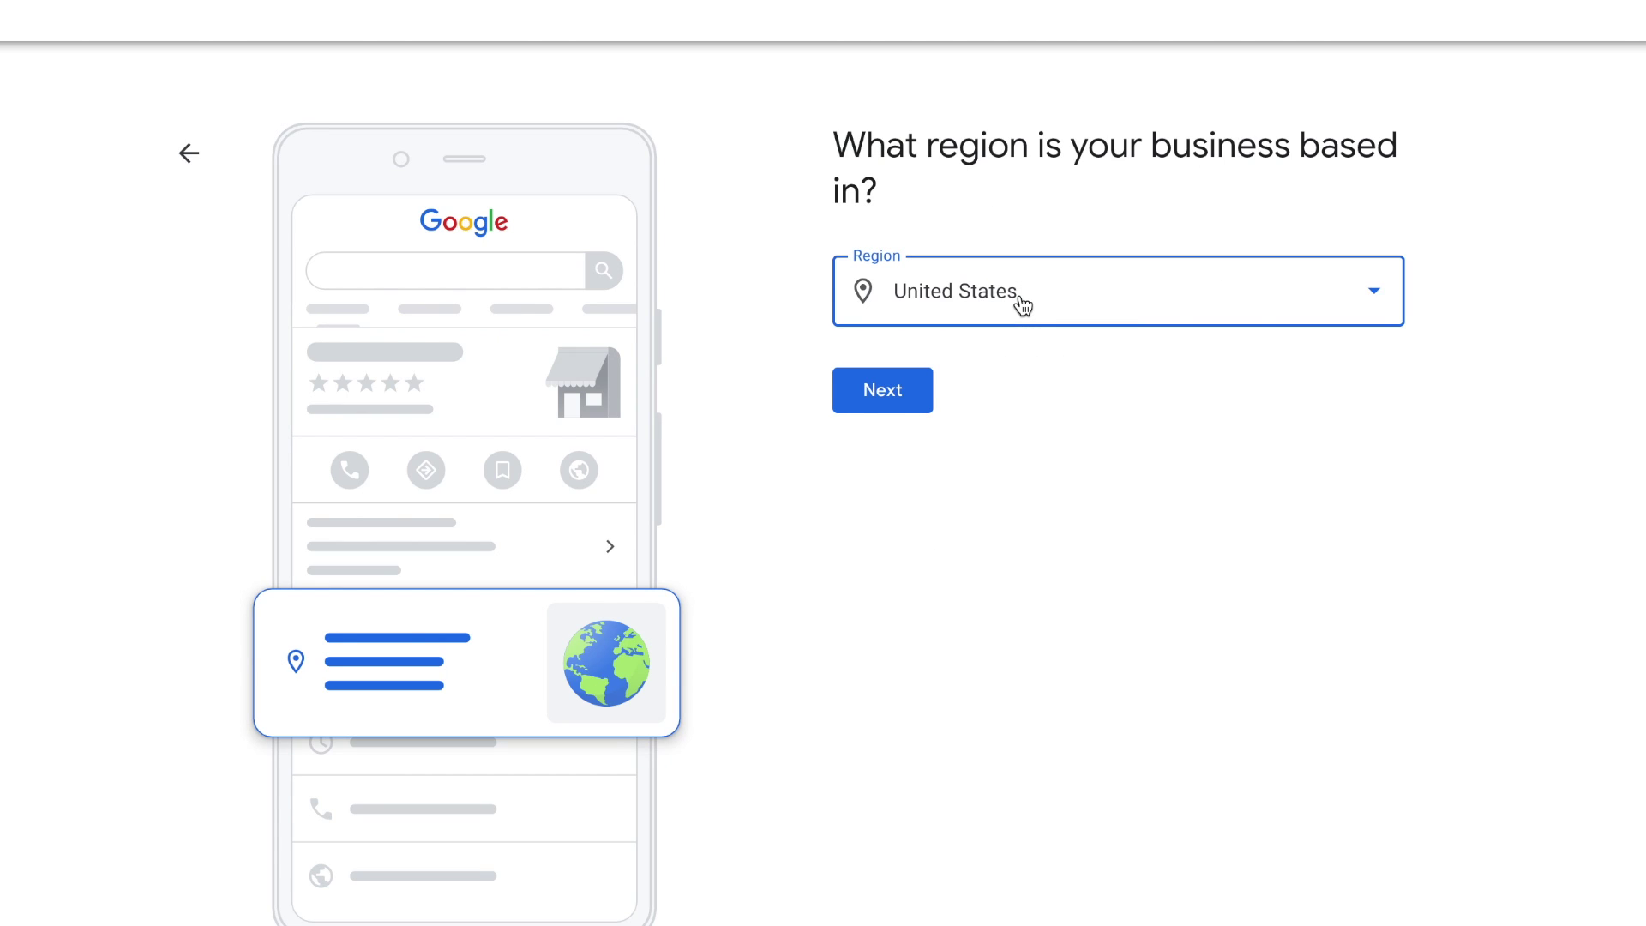
Set the business region to Canada
click(1021, 305)
key(c)
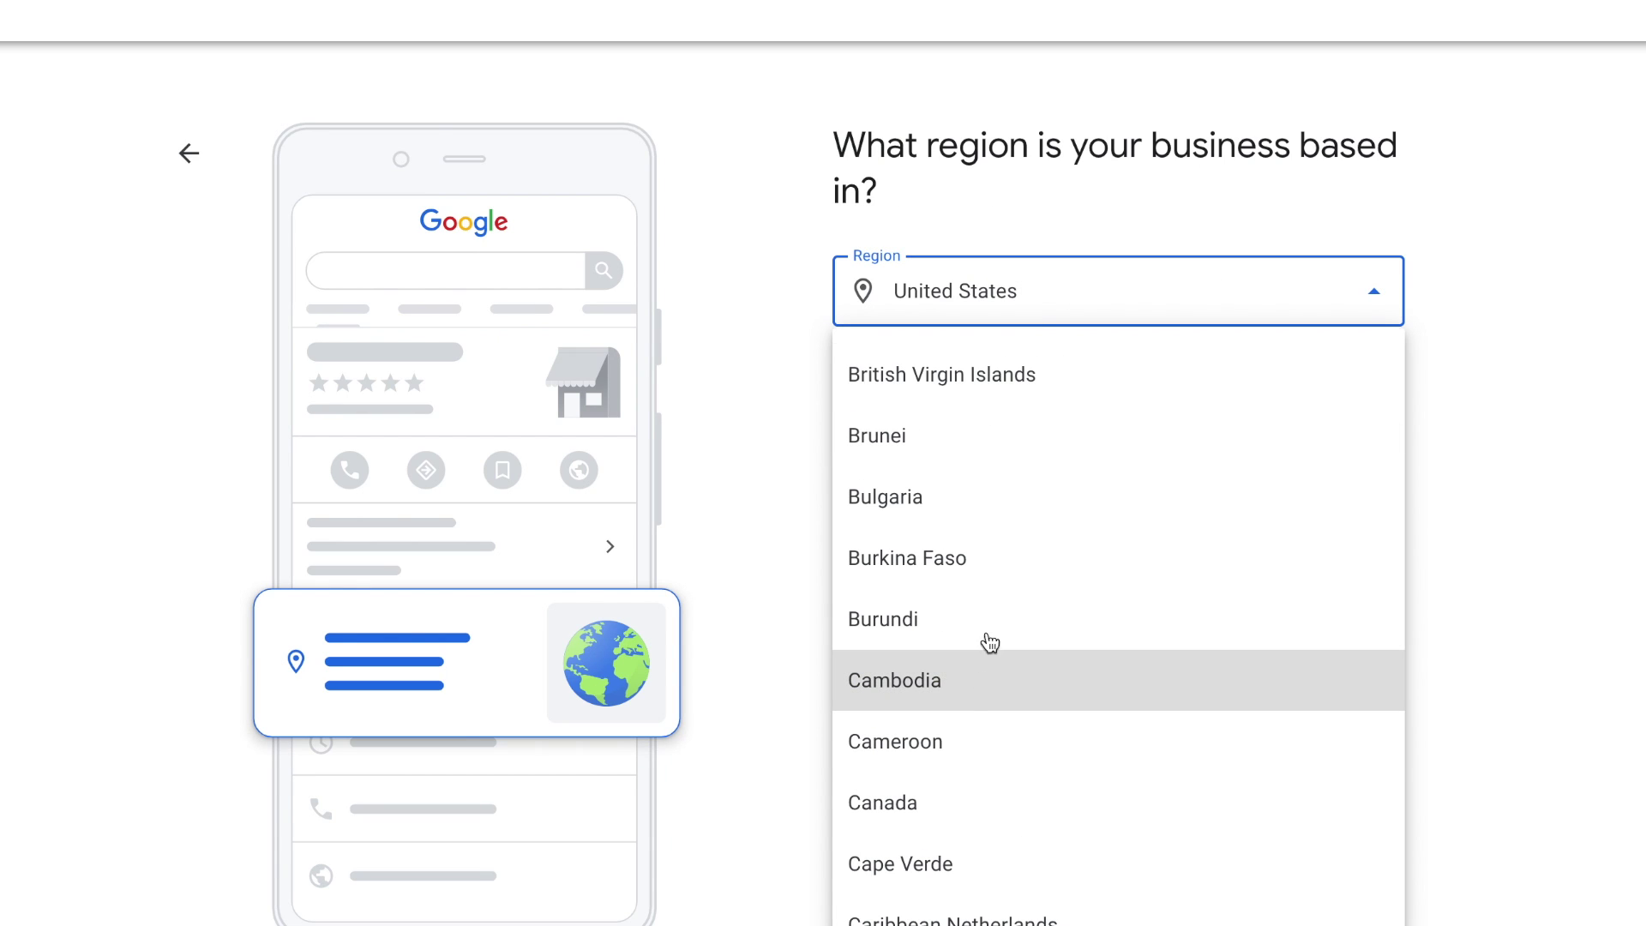
click(948, 800)
click(906, 393)
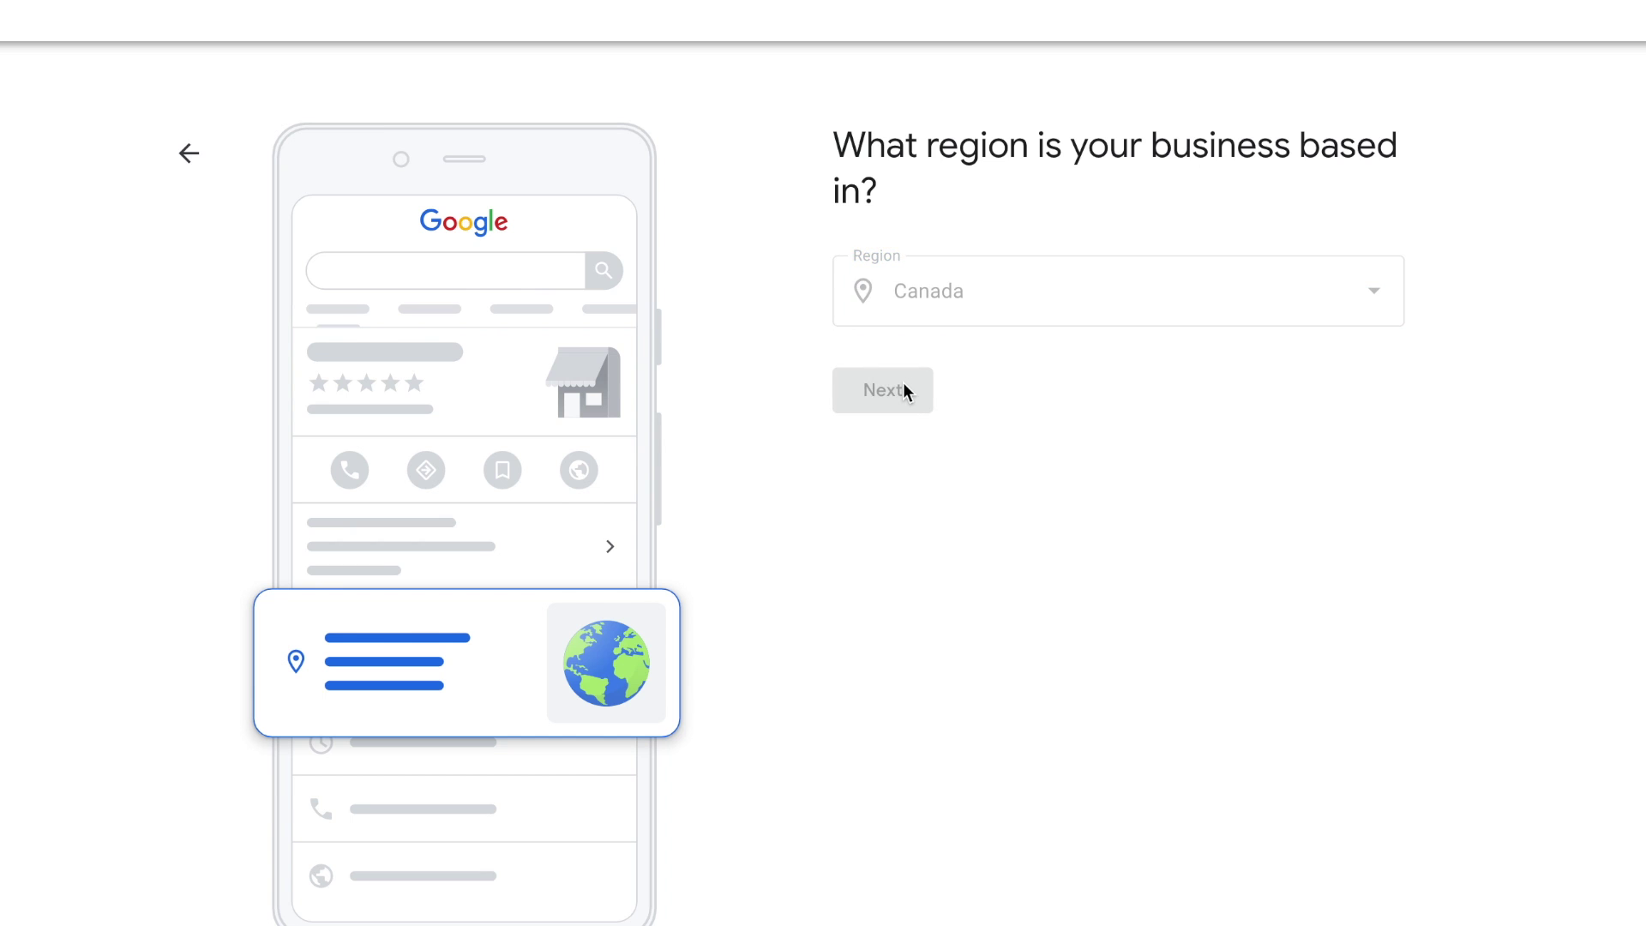
Fill in the contact phone number and the website stuffedbox.co
click(1040, 360)
click(981, 478)
text(stuffedbox)
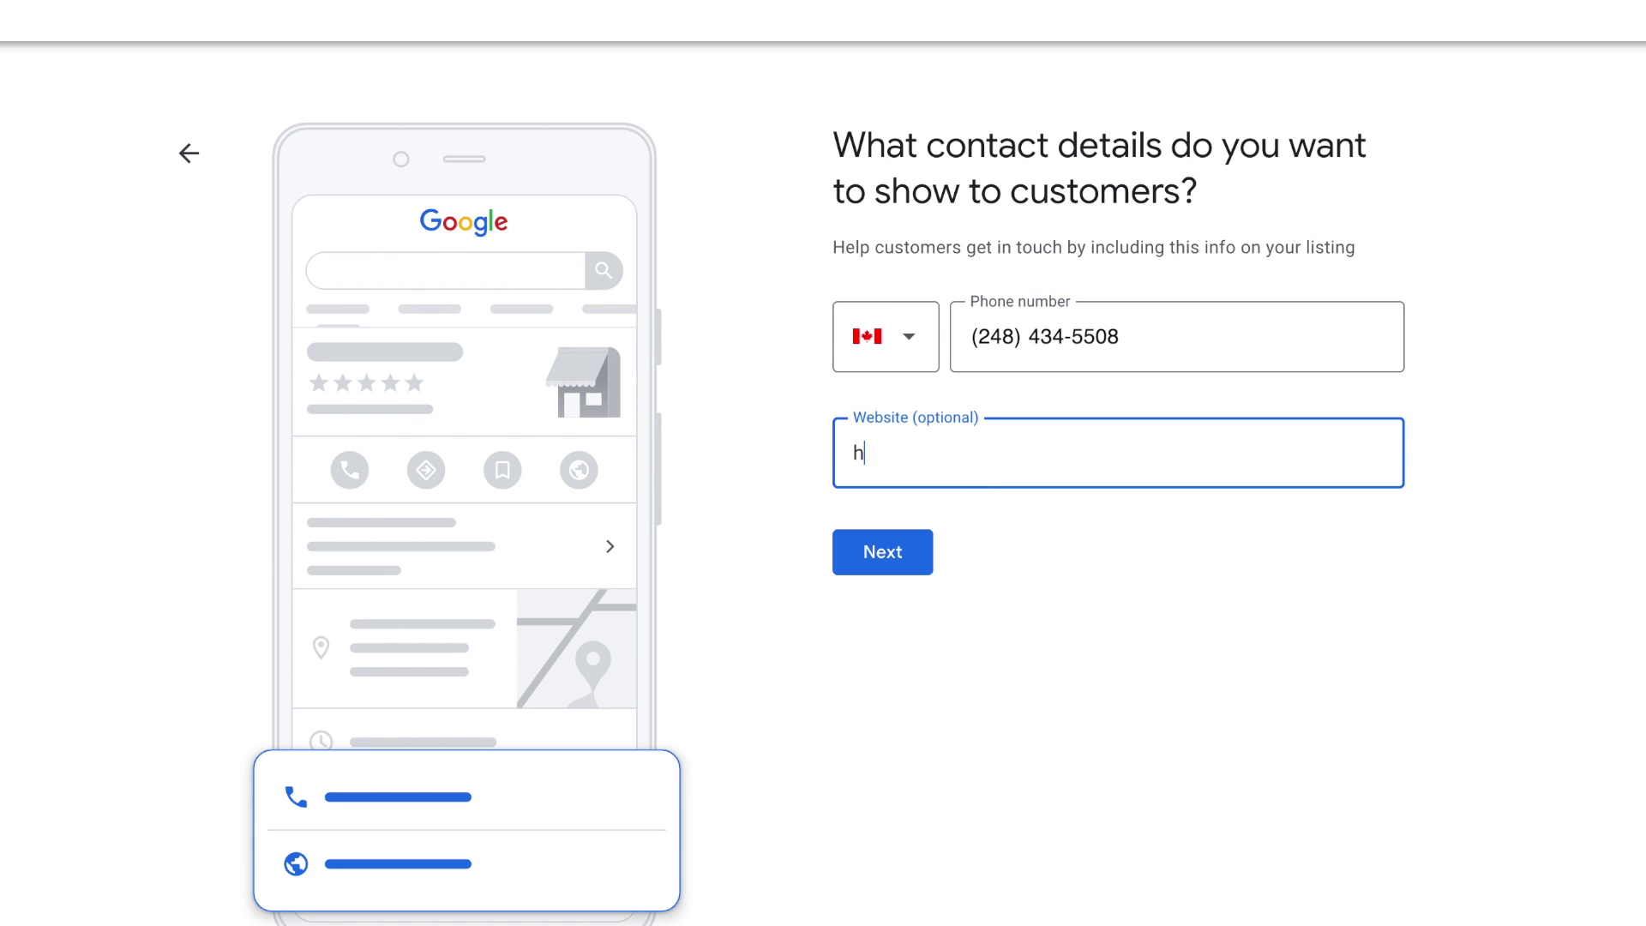
text(.co)
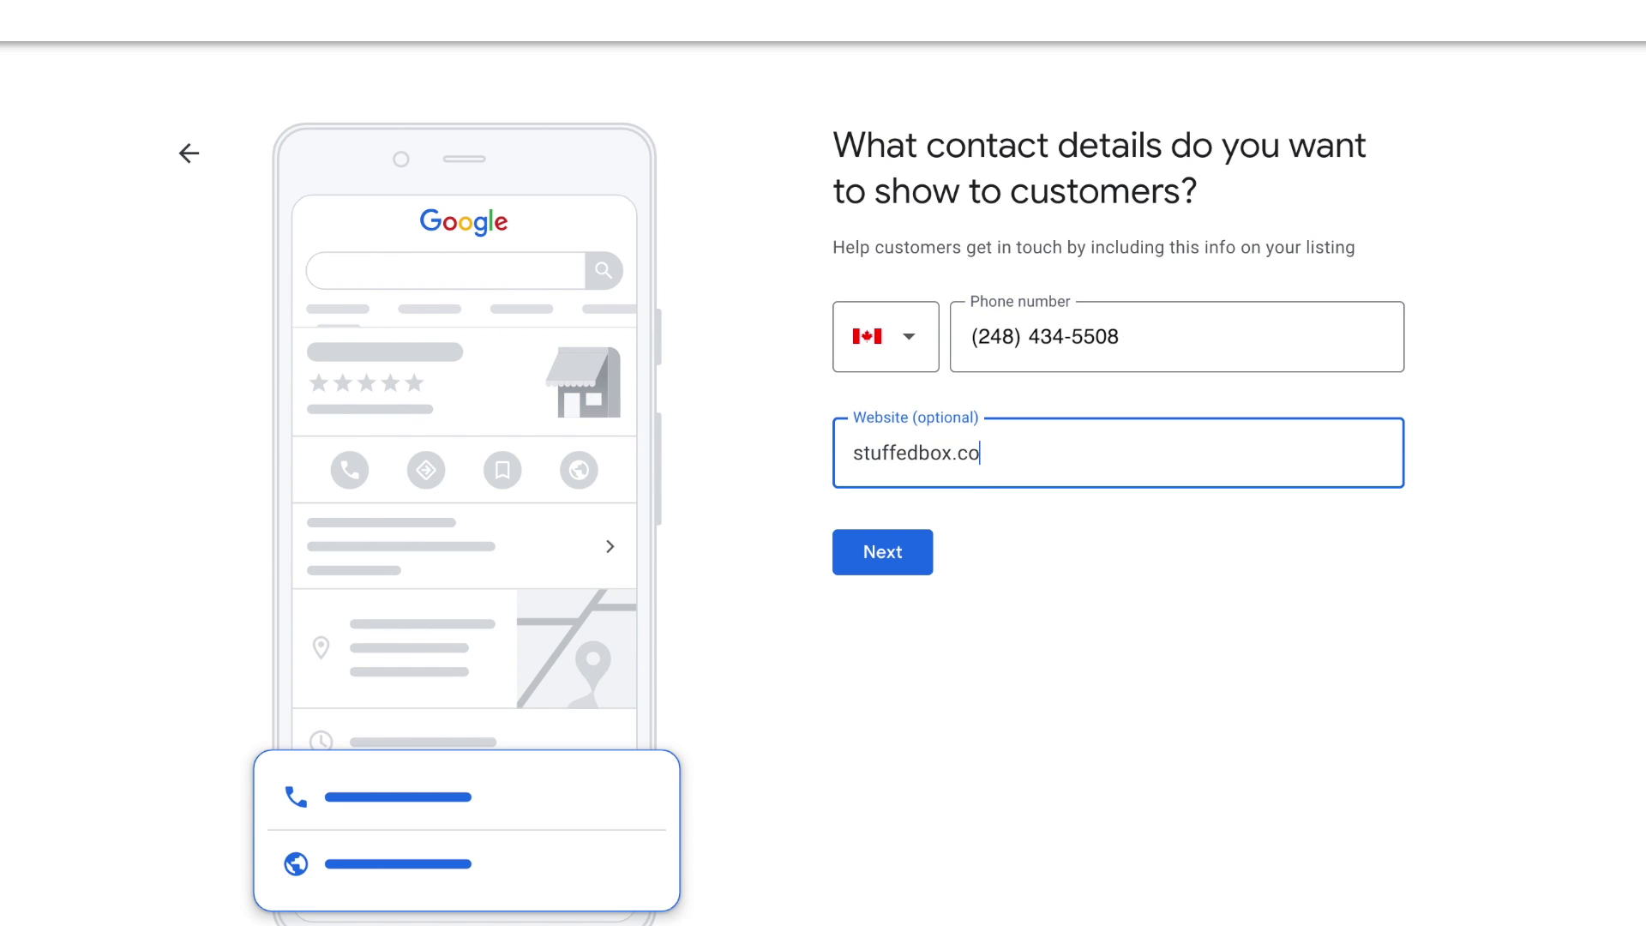
Submit the contact details, opt into news and tips, and accept the terms
click(892, 557)
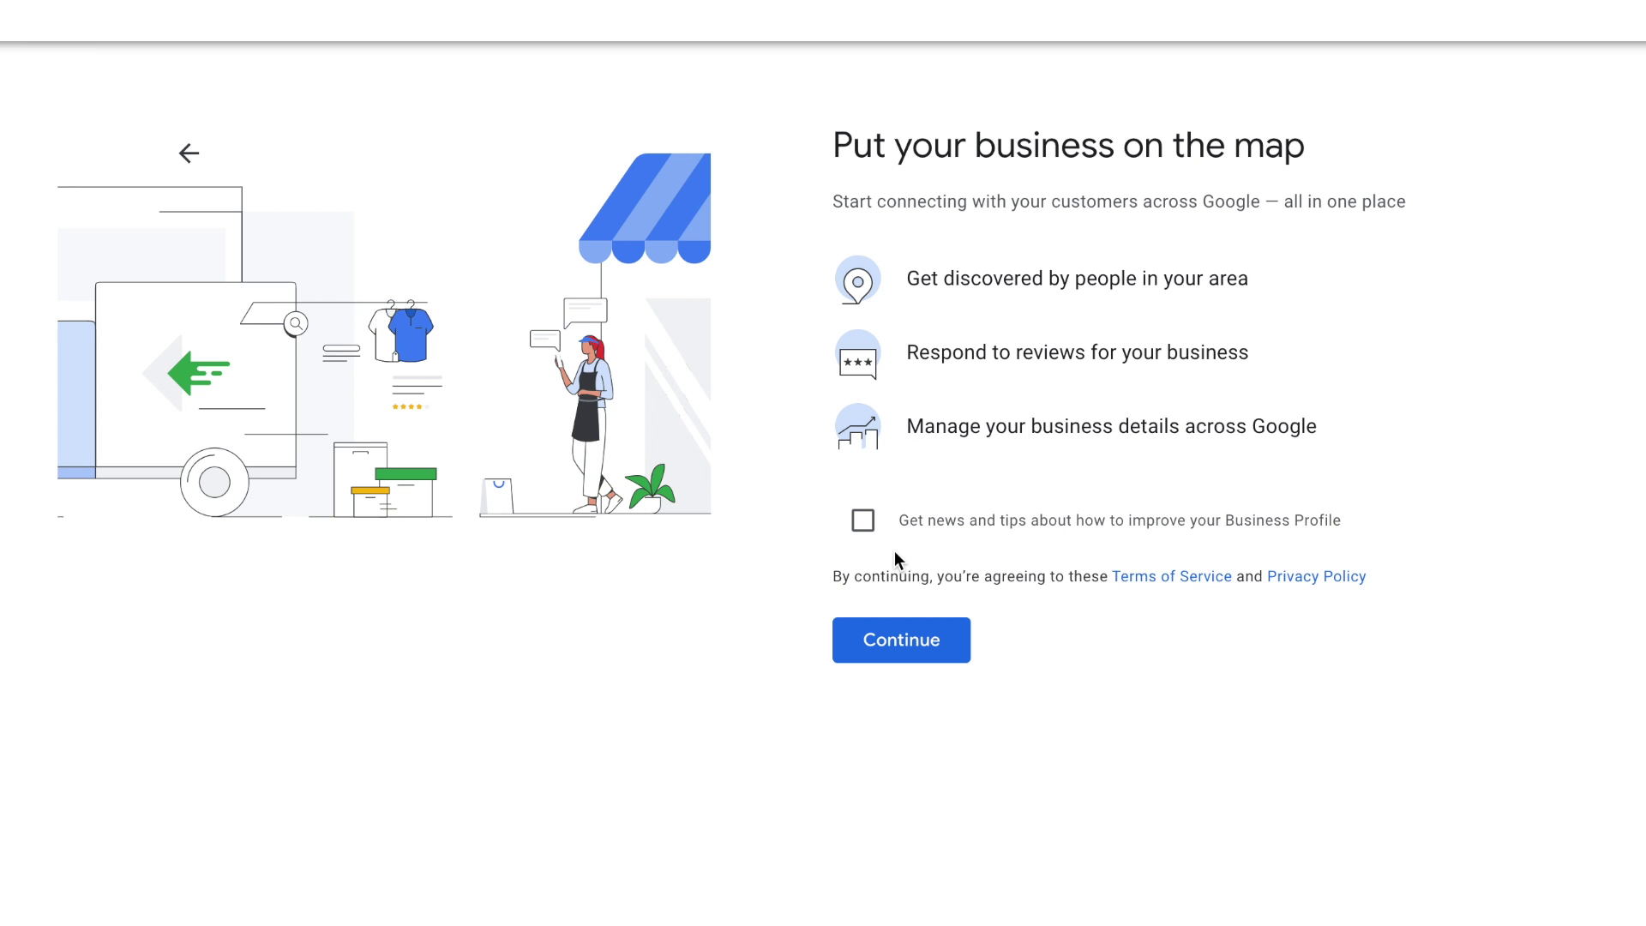
click(863, 520)
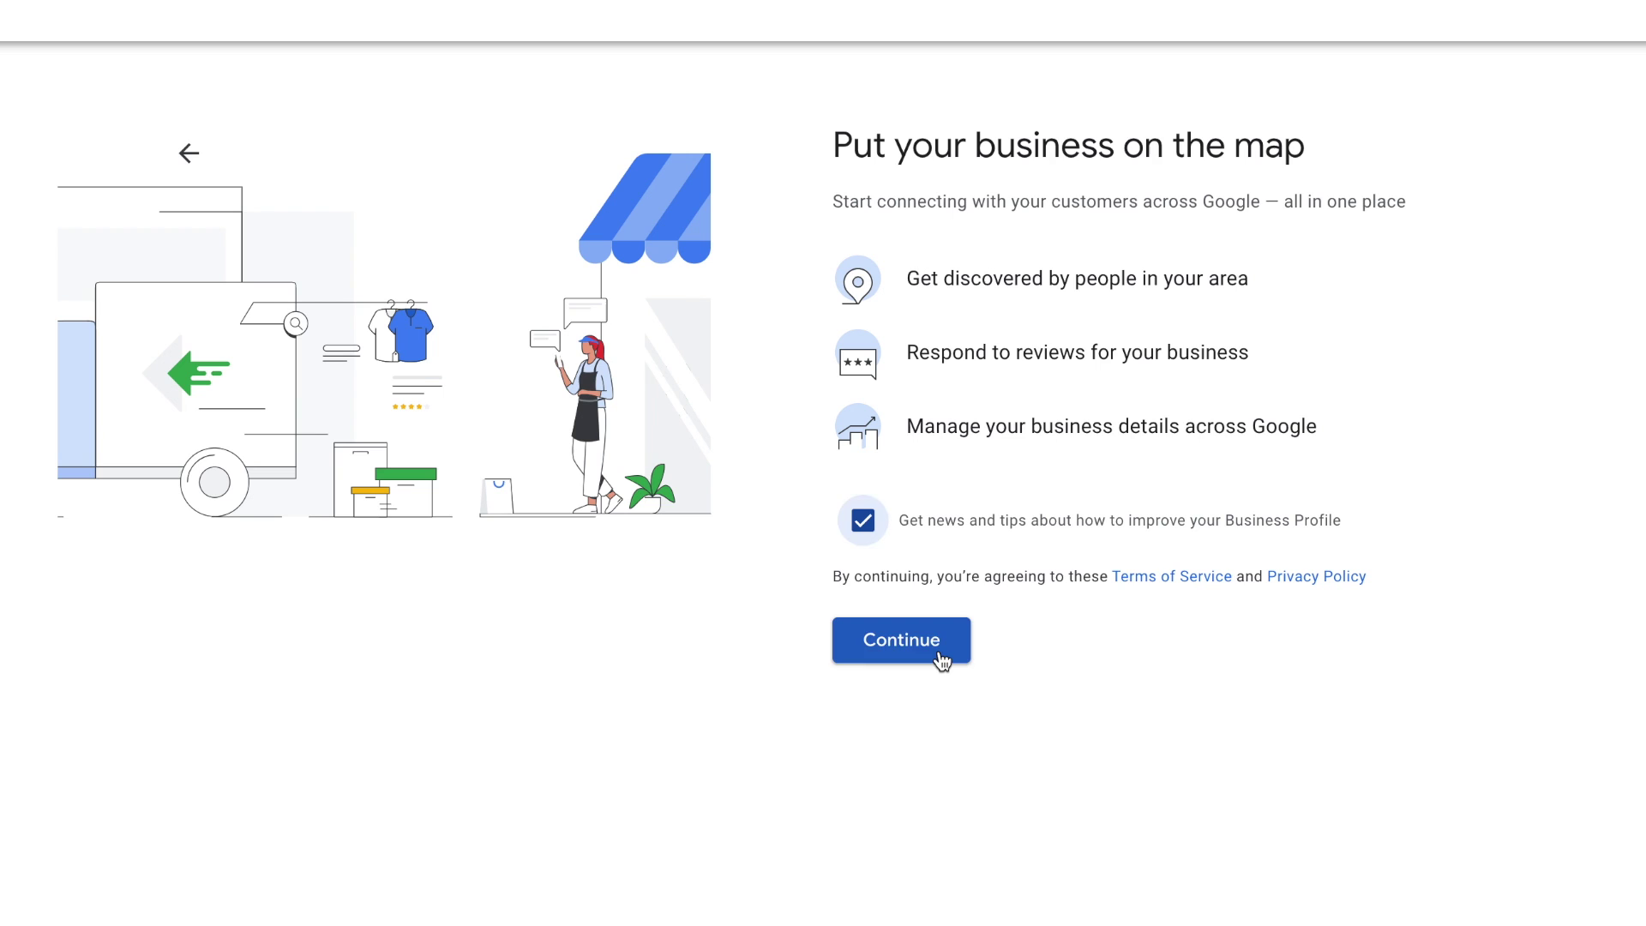
click(940, 653)
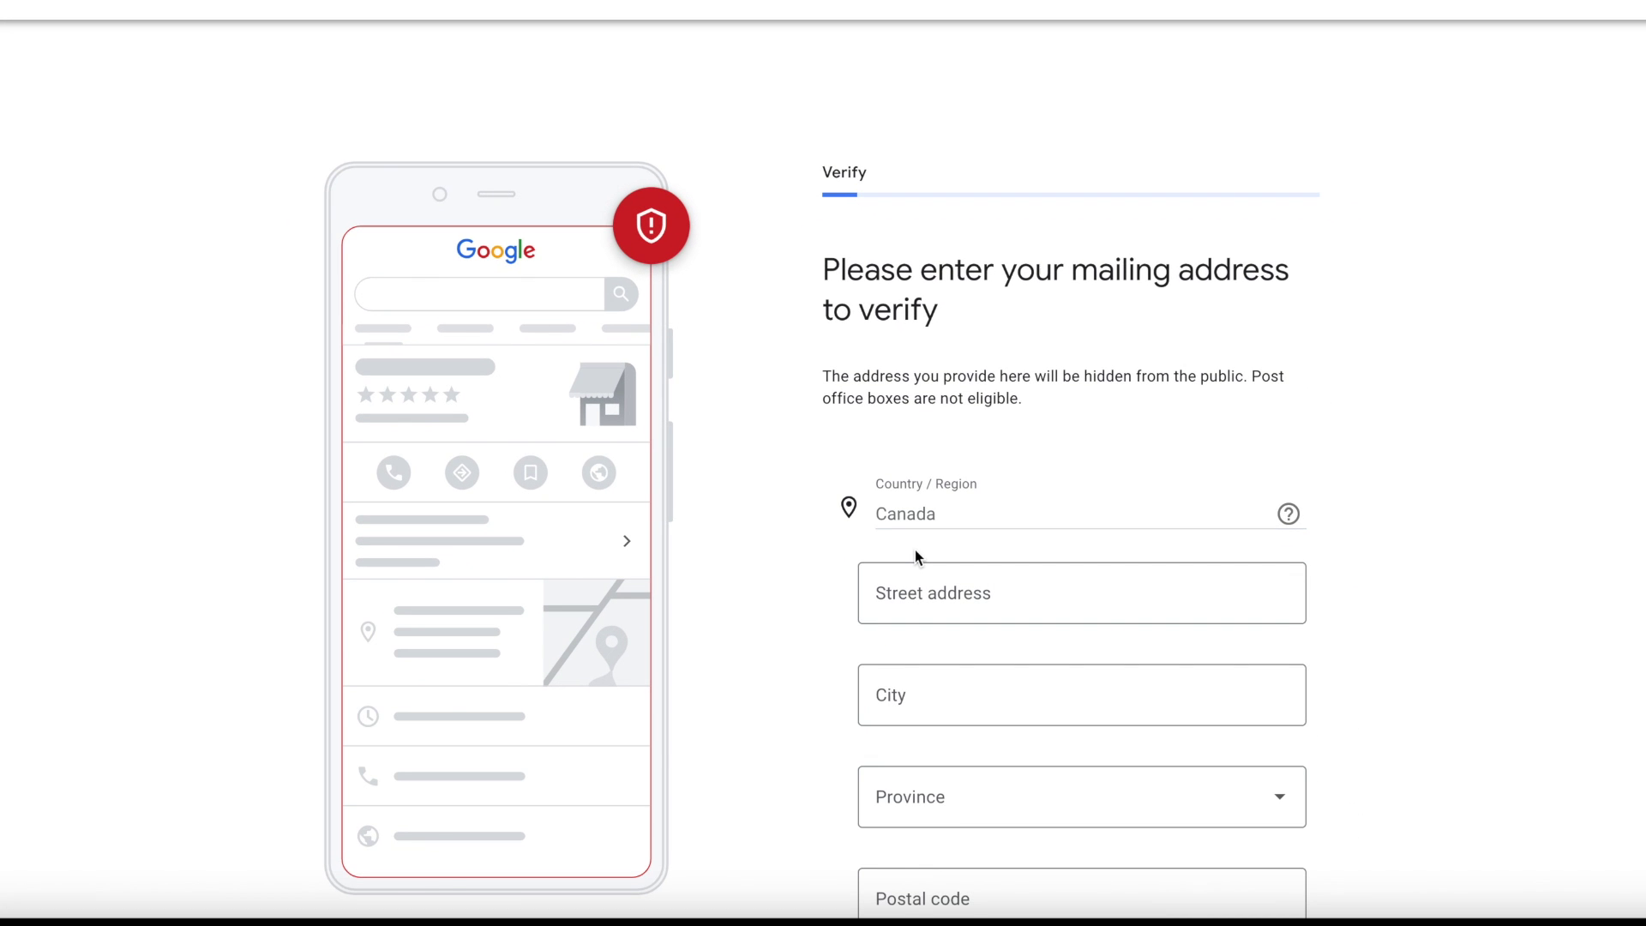
Skip the mailing address form and move on to the verification methods
scroll(914, 557, down, 1)
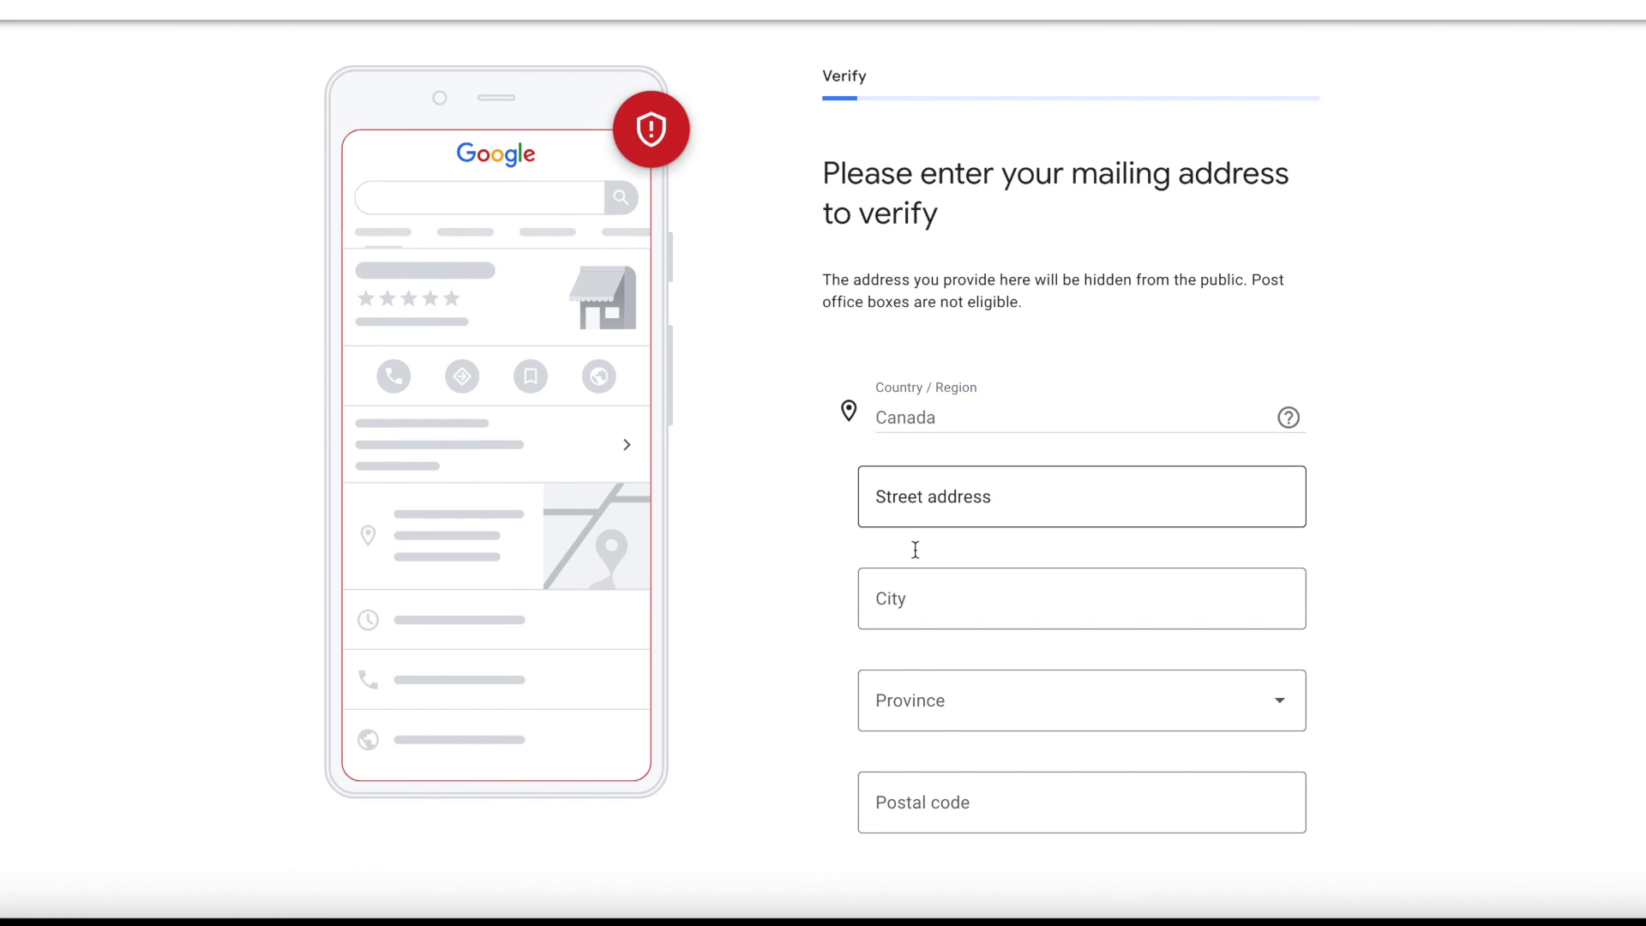
scroll(915, 549, down, 1)
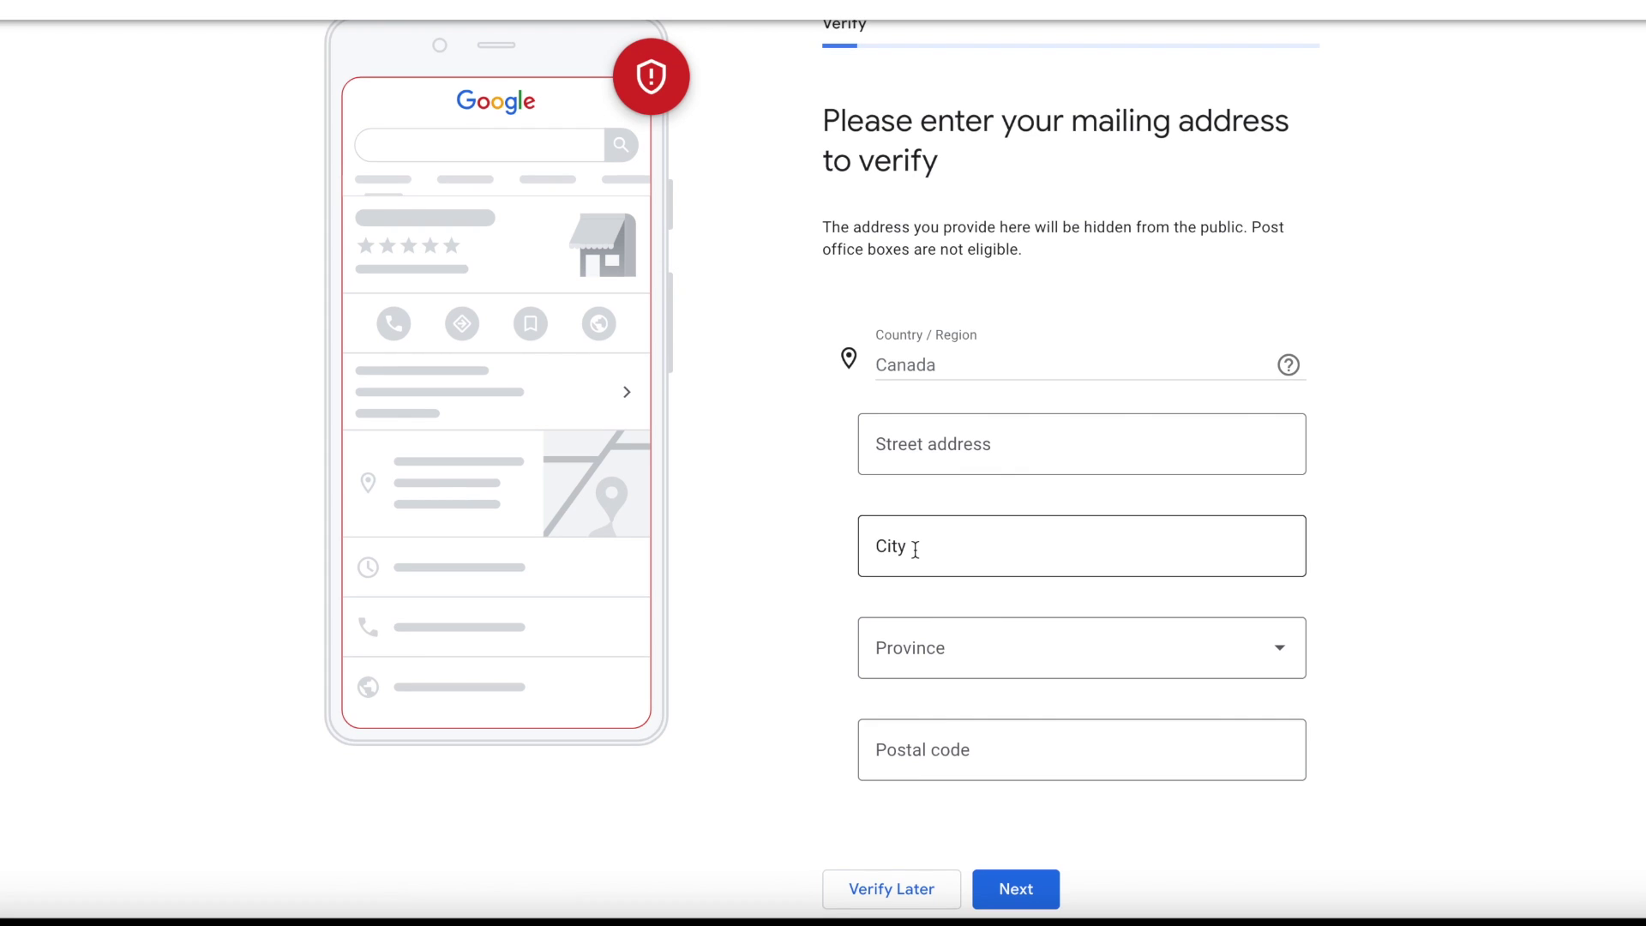
click(1047, 897)
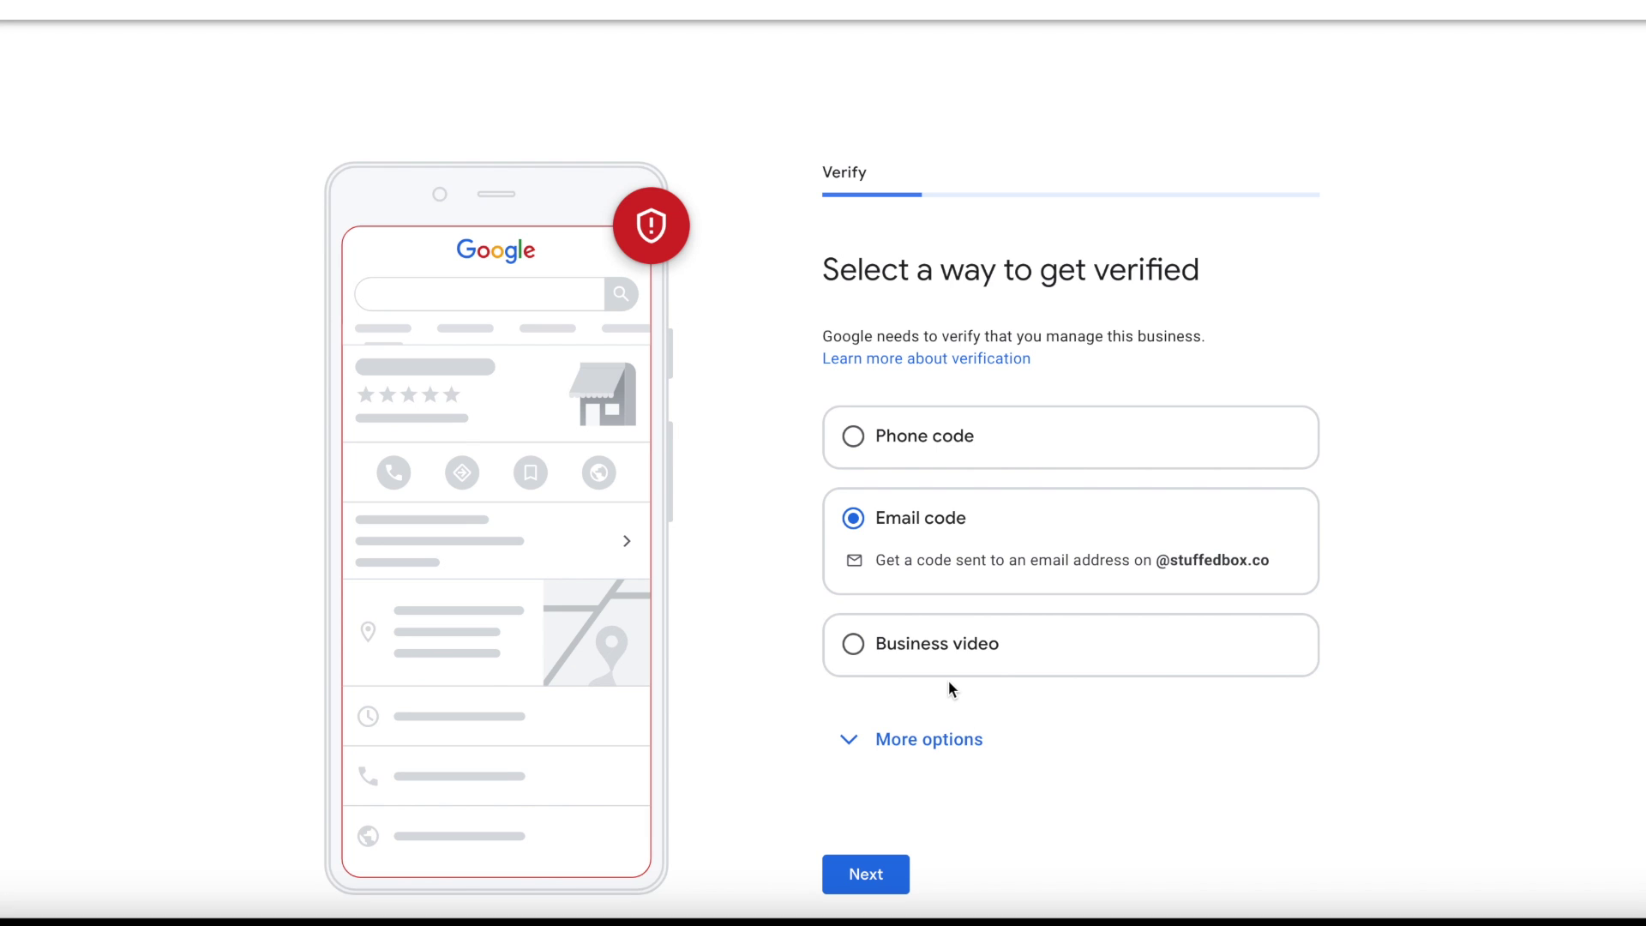
Choose phone code verification and have the code sent by text message
click(938, 650)
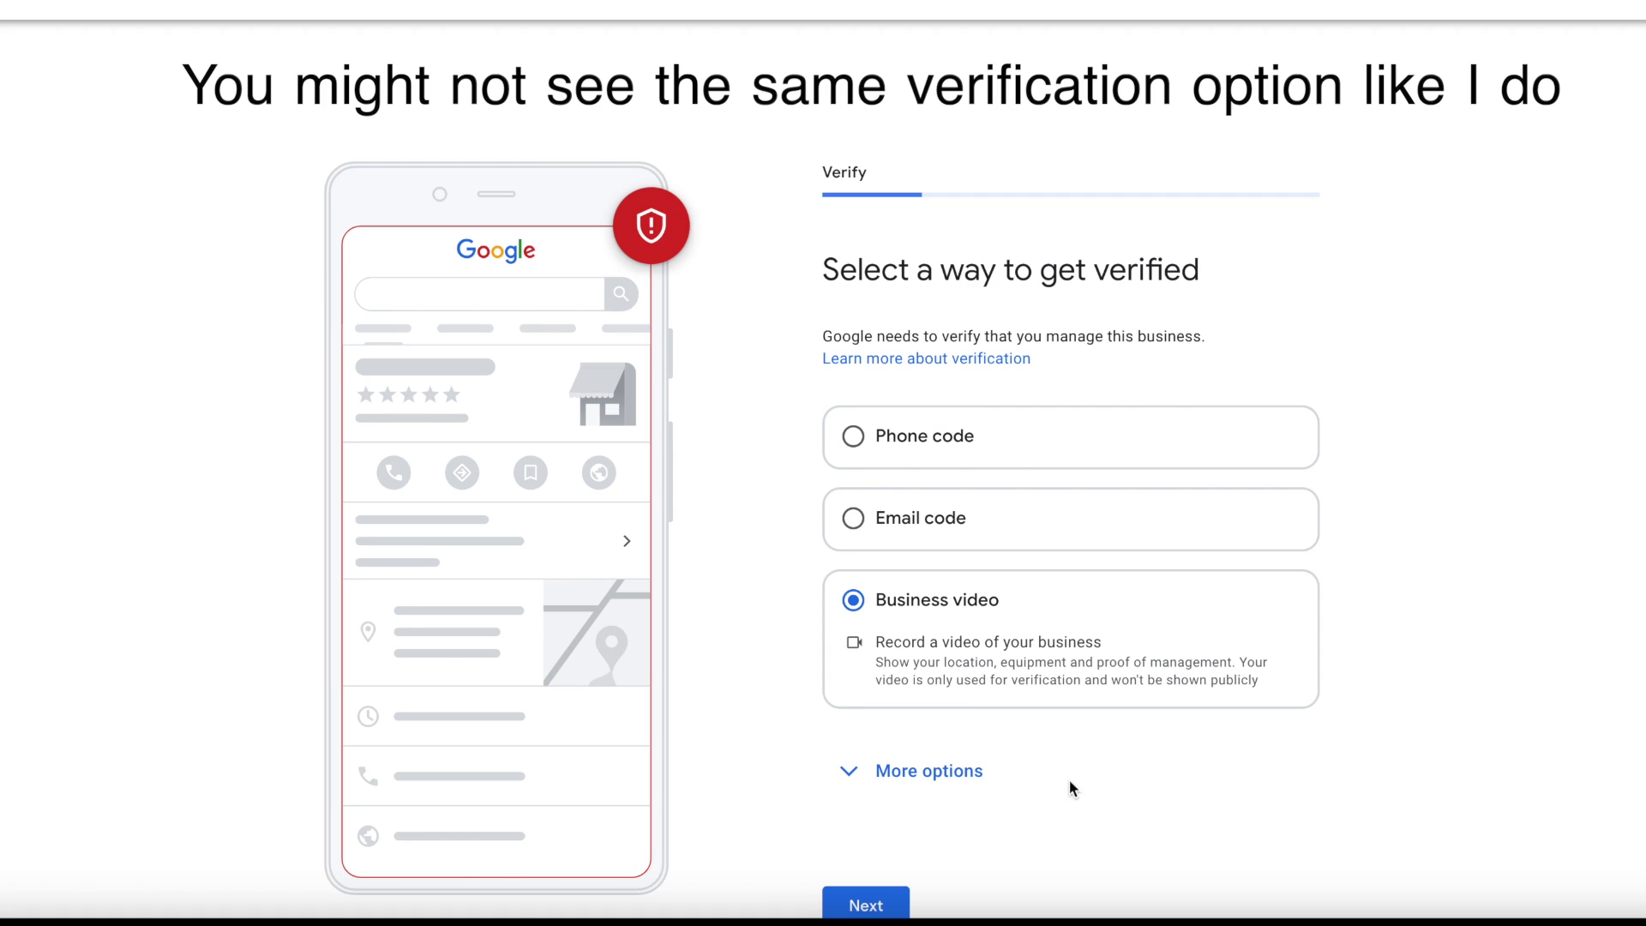
click(967, 776)
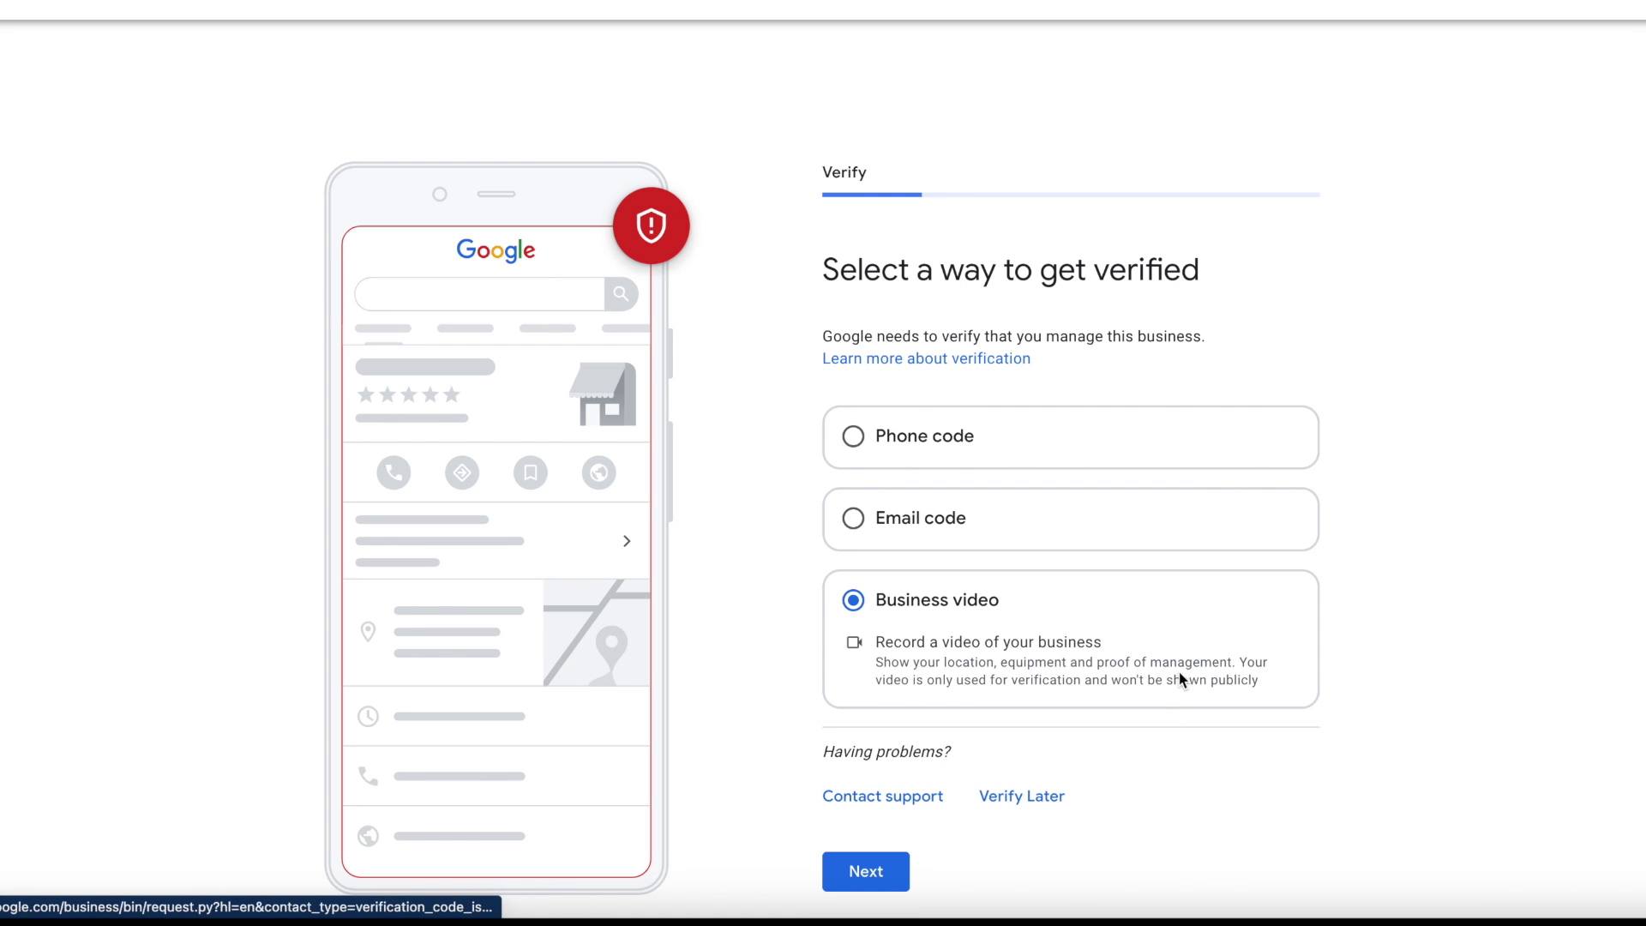
click(1040, 437)
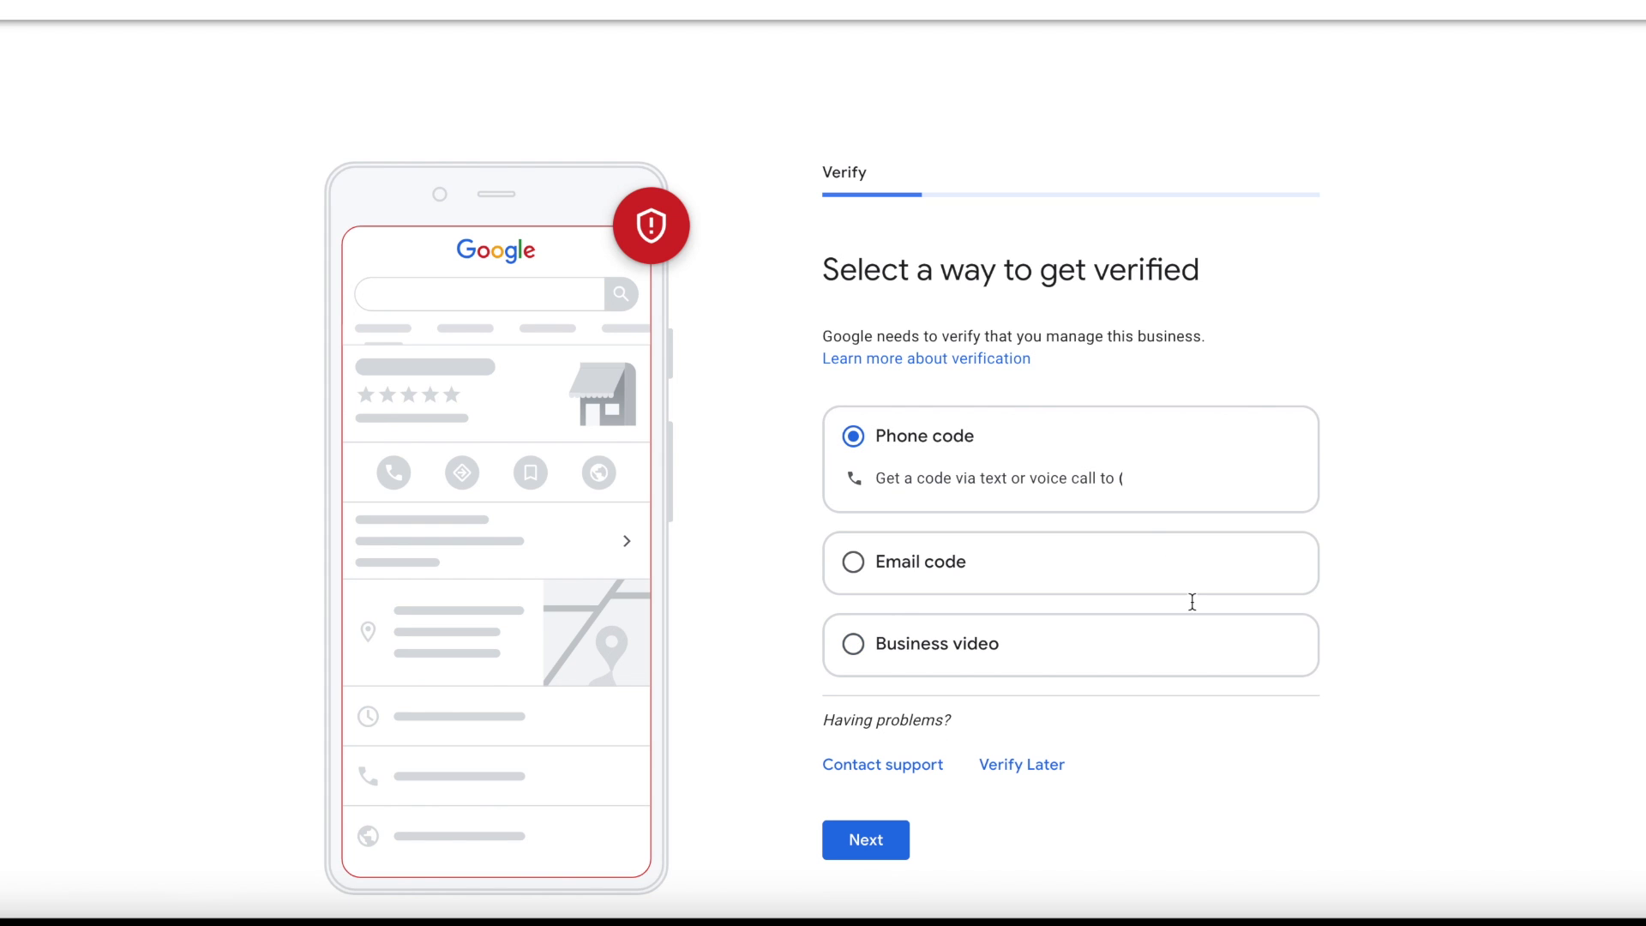
click(855, 853)
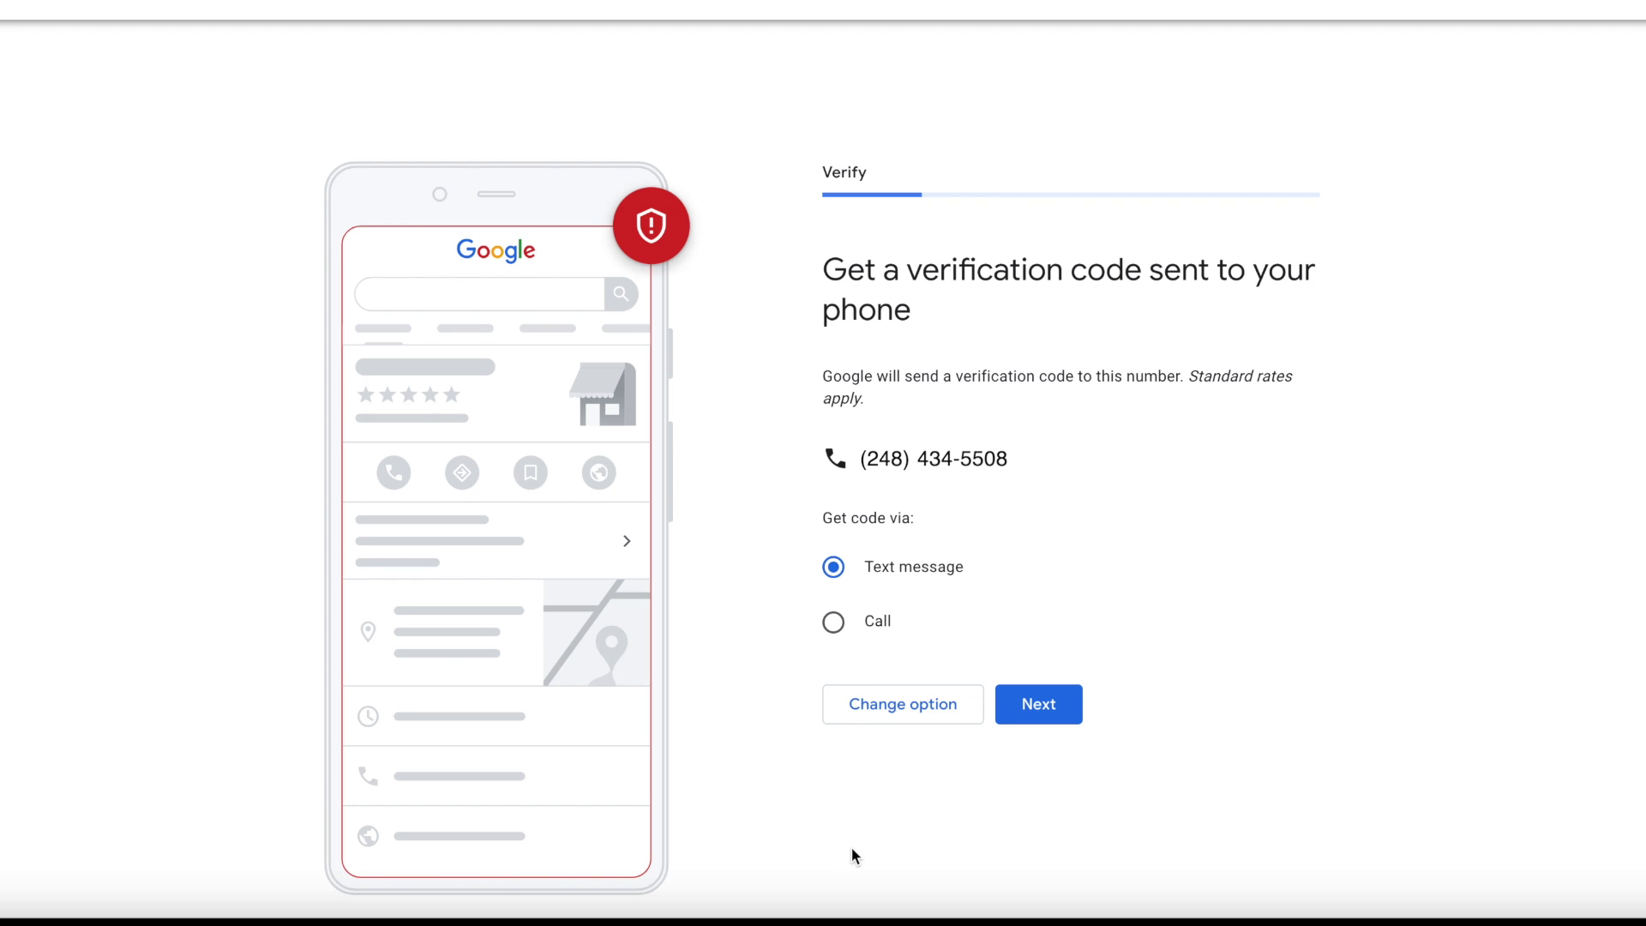
click(1041, 721)
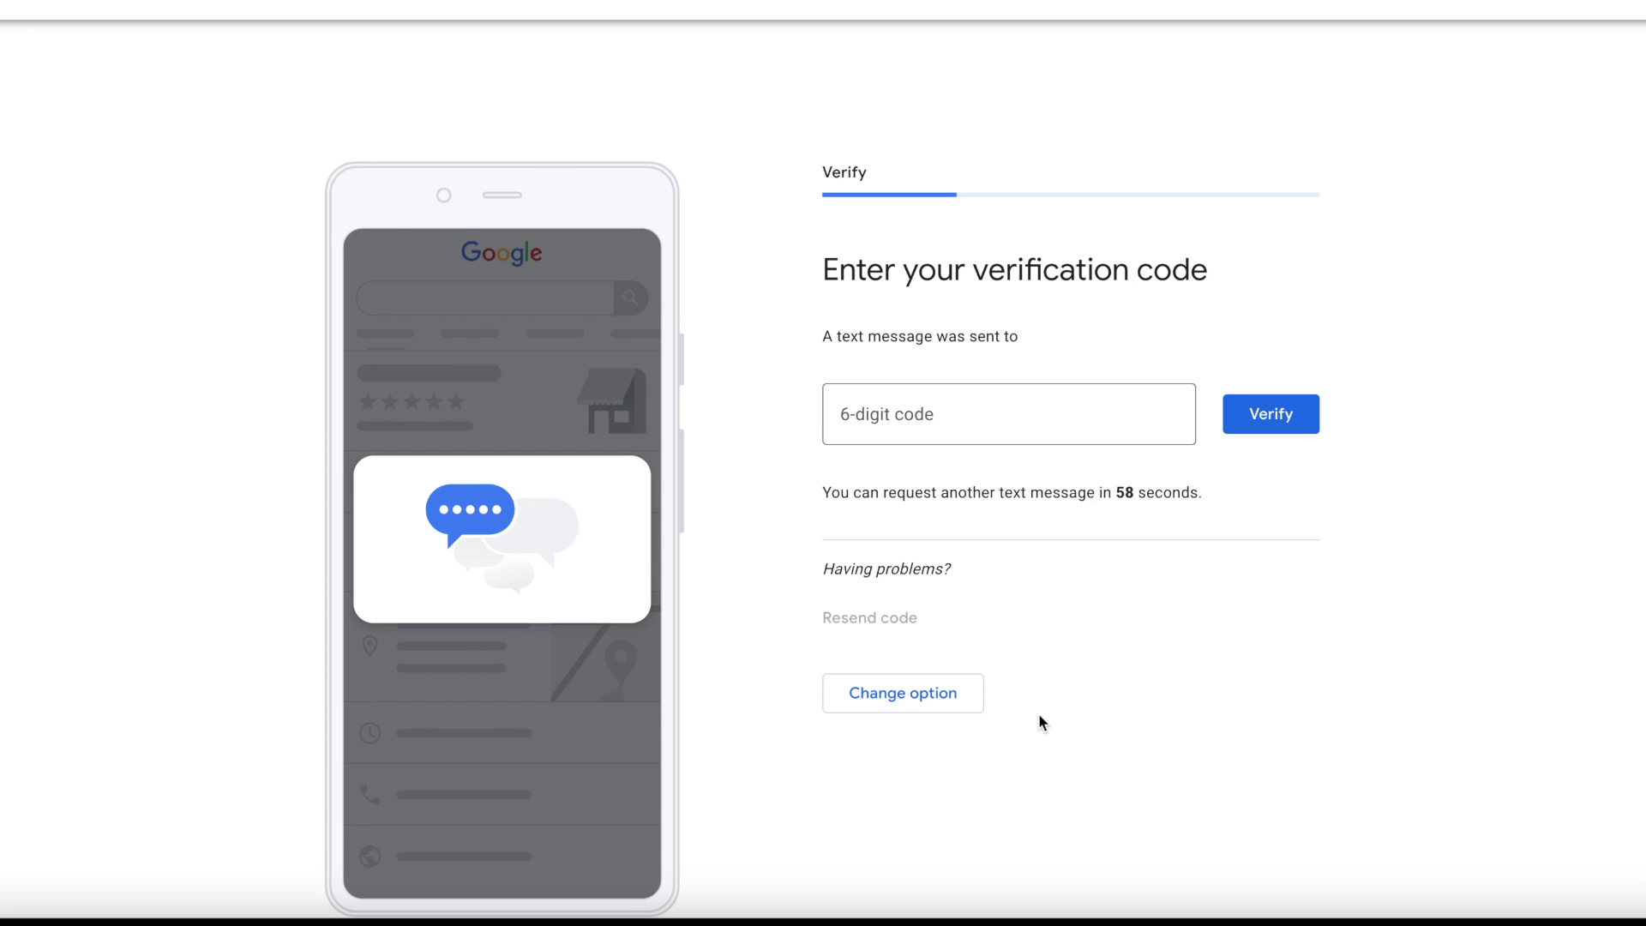
Enter the texted six-digit verification code and submit it to verify StuffedBox
click(999, 415)
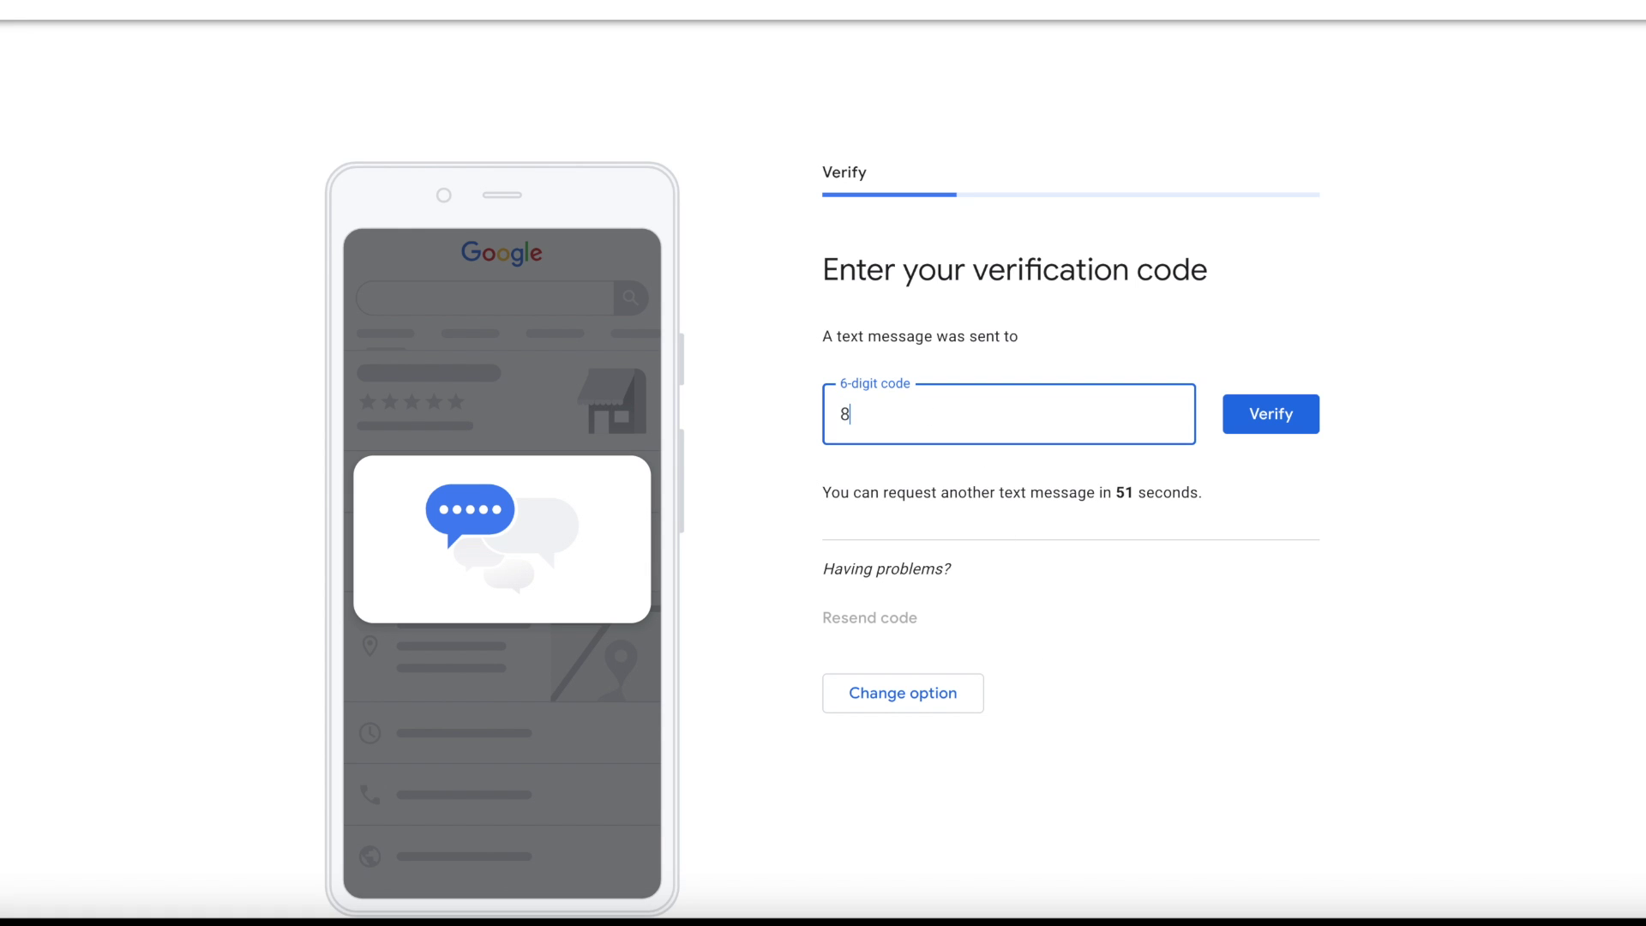
click(1304, 418)
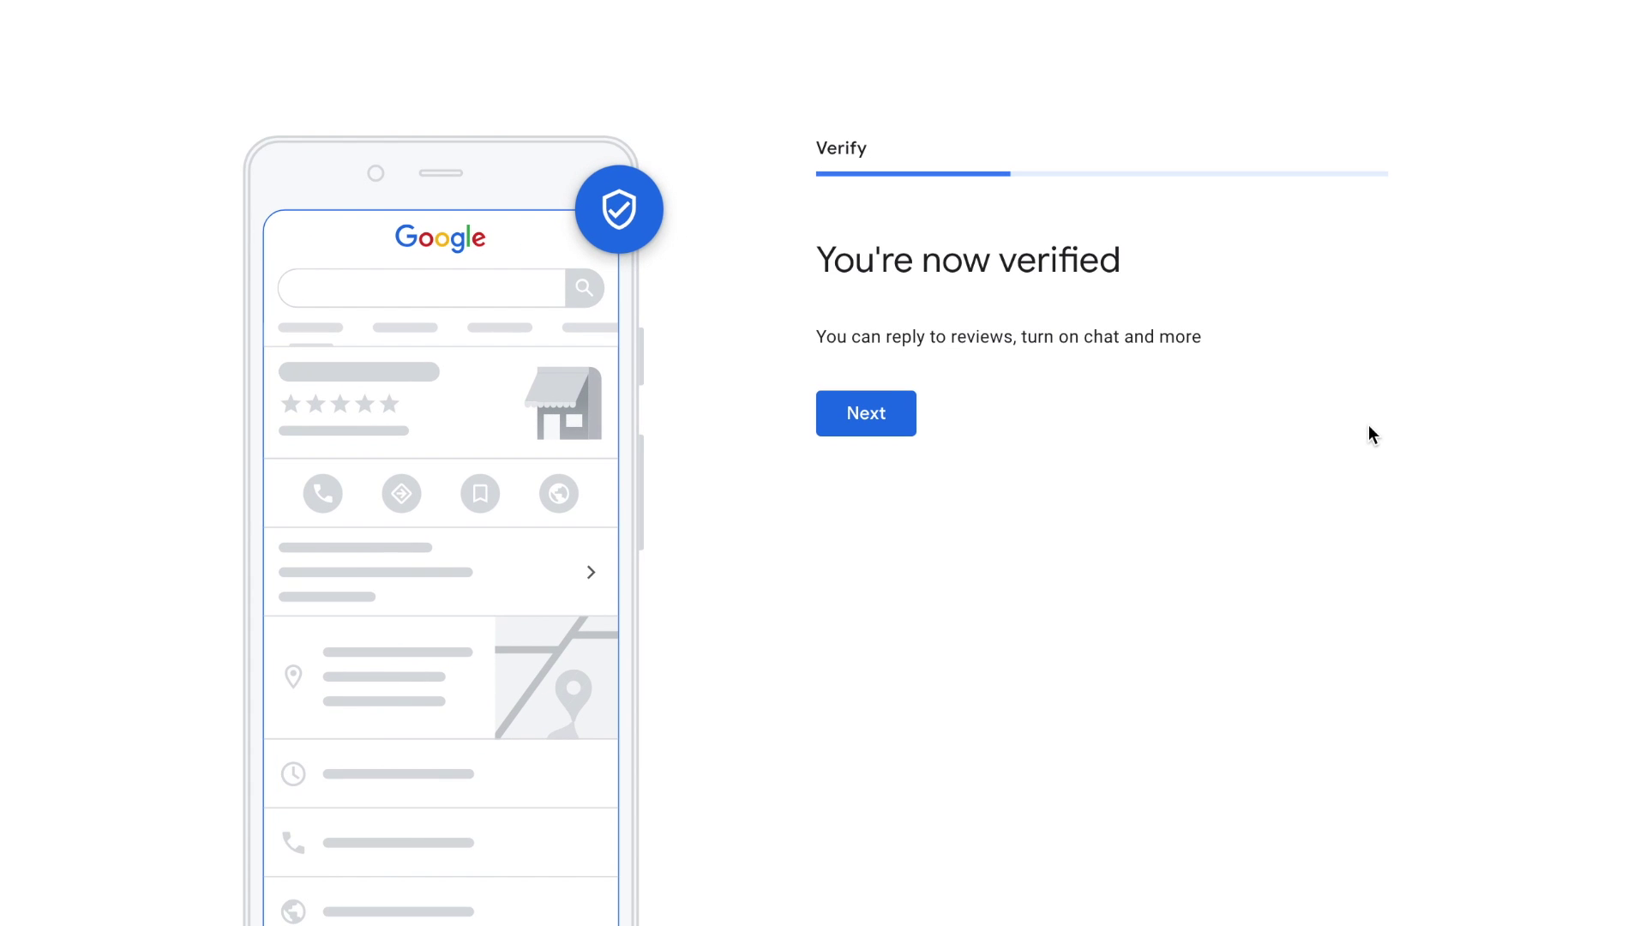
Skip business hours and turn off accepting customer messages
click(884, 426)
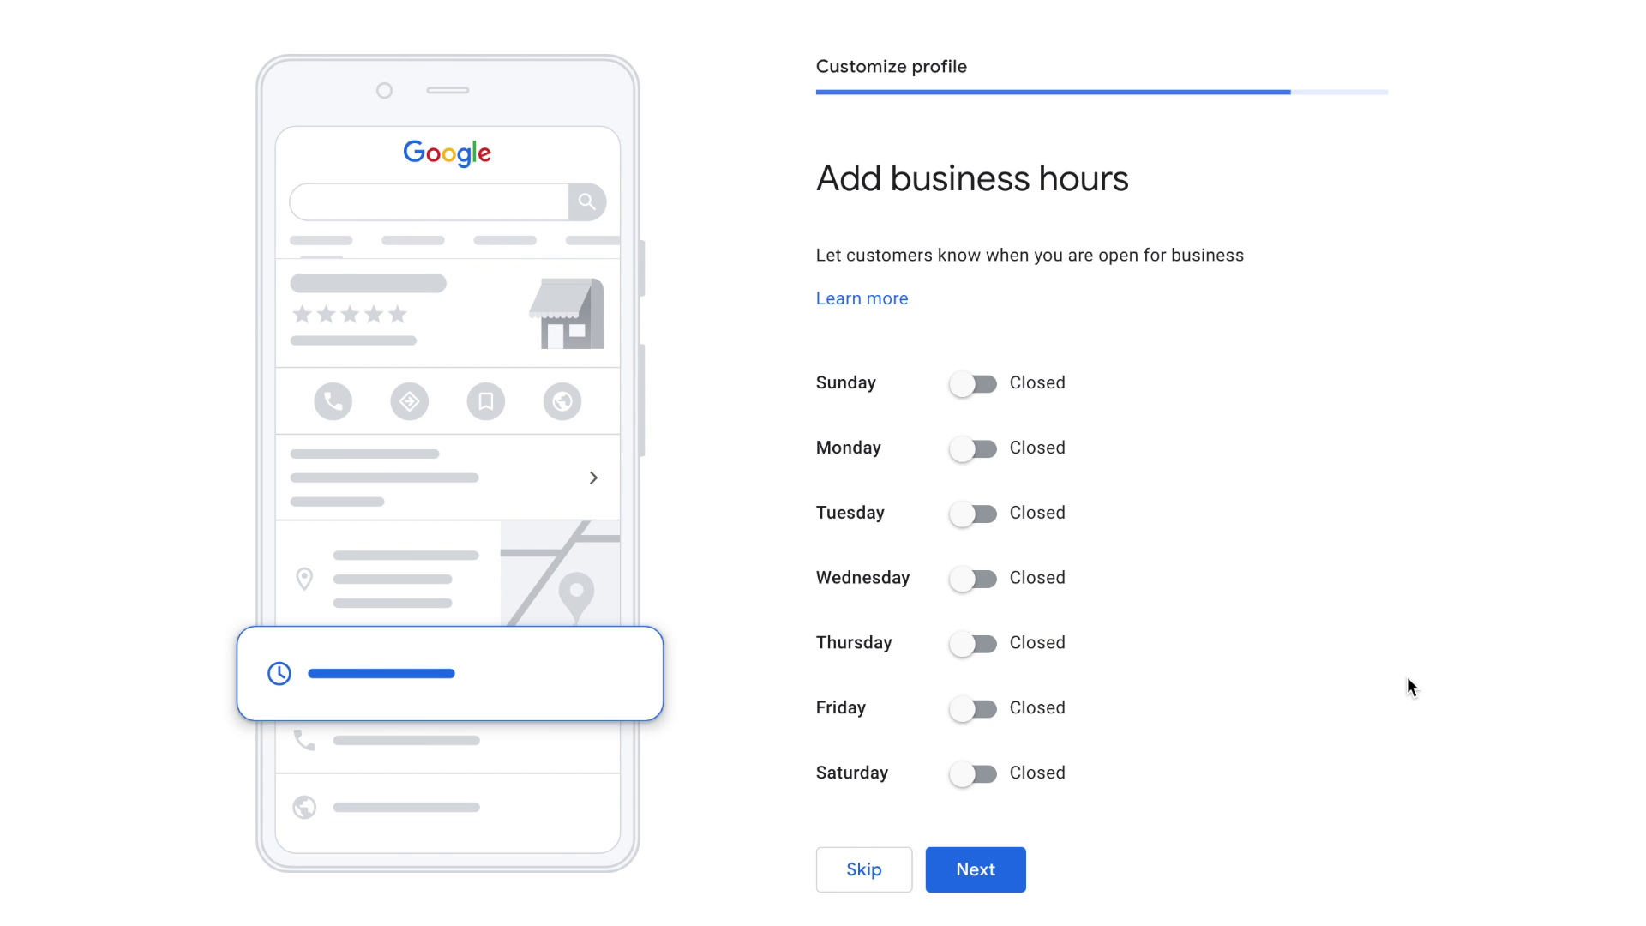
click(866, 888)
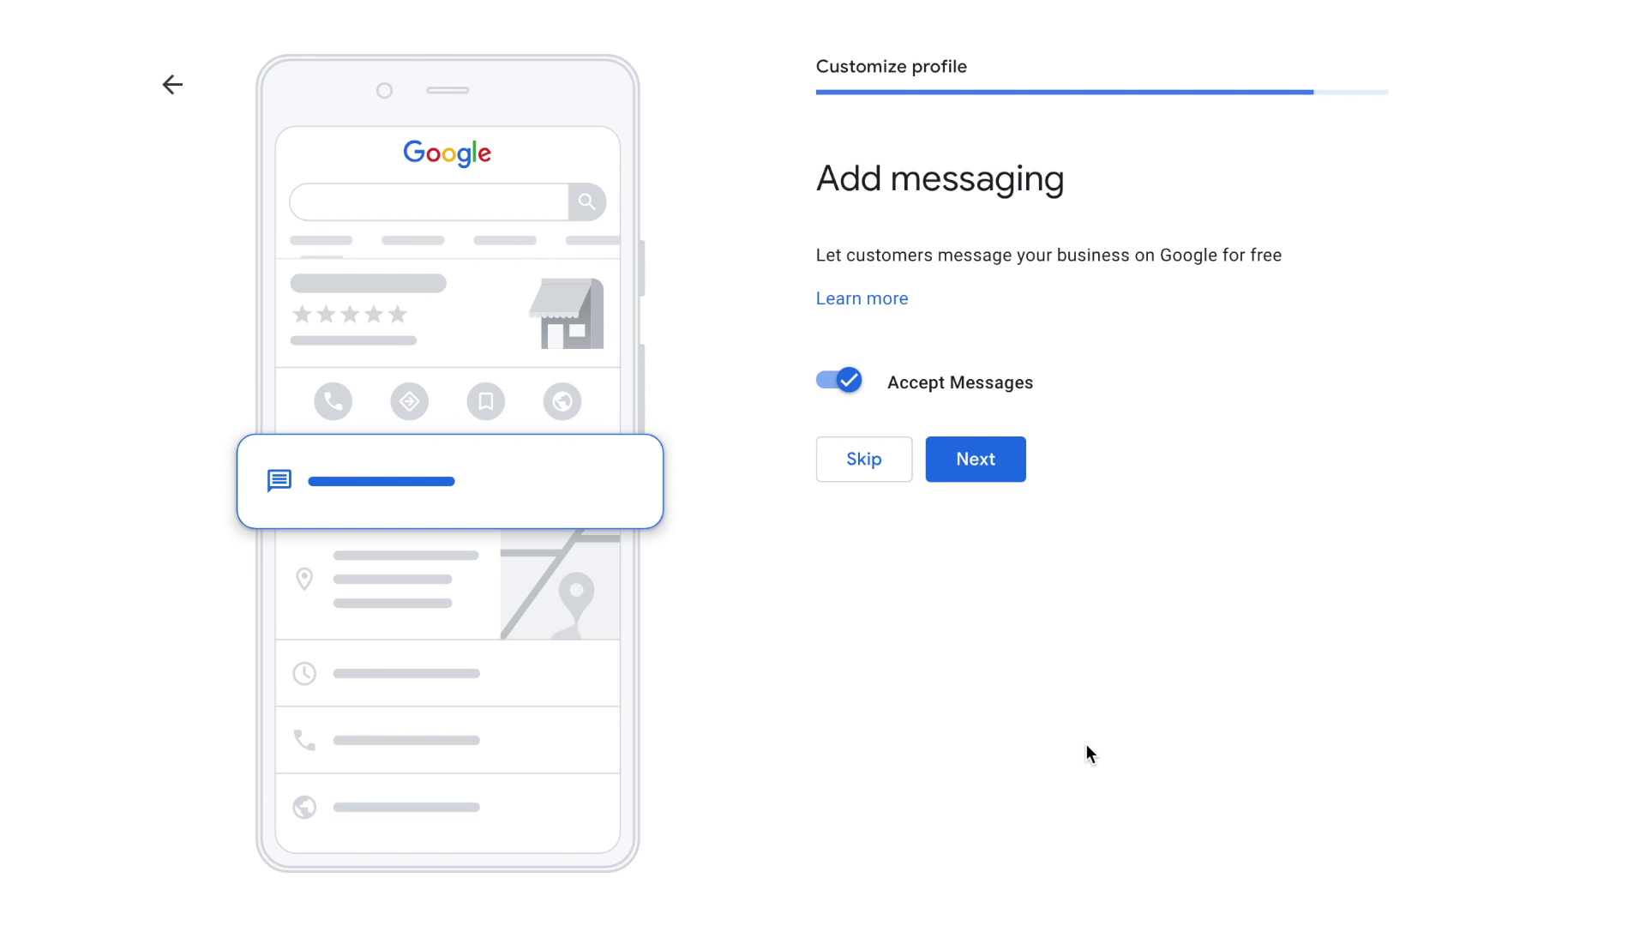
click(840, 390)
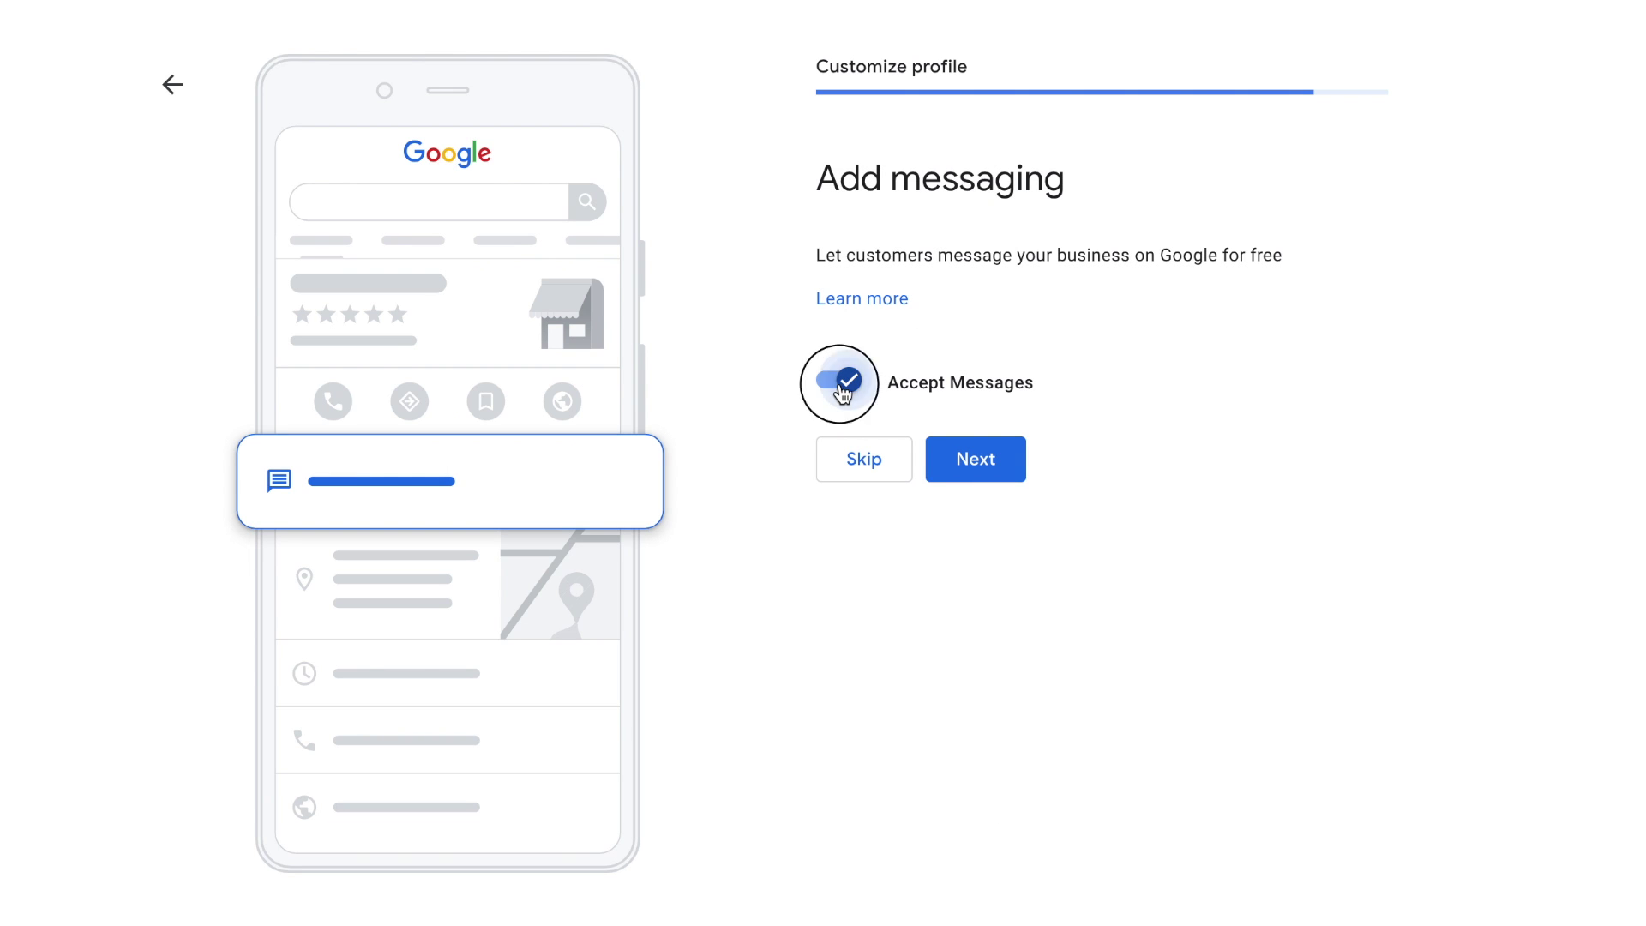
click(996, 470)
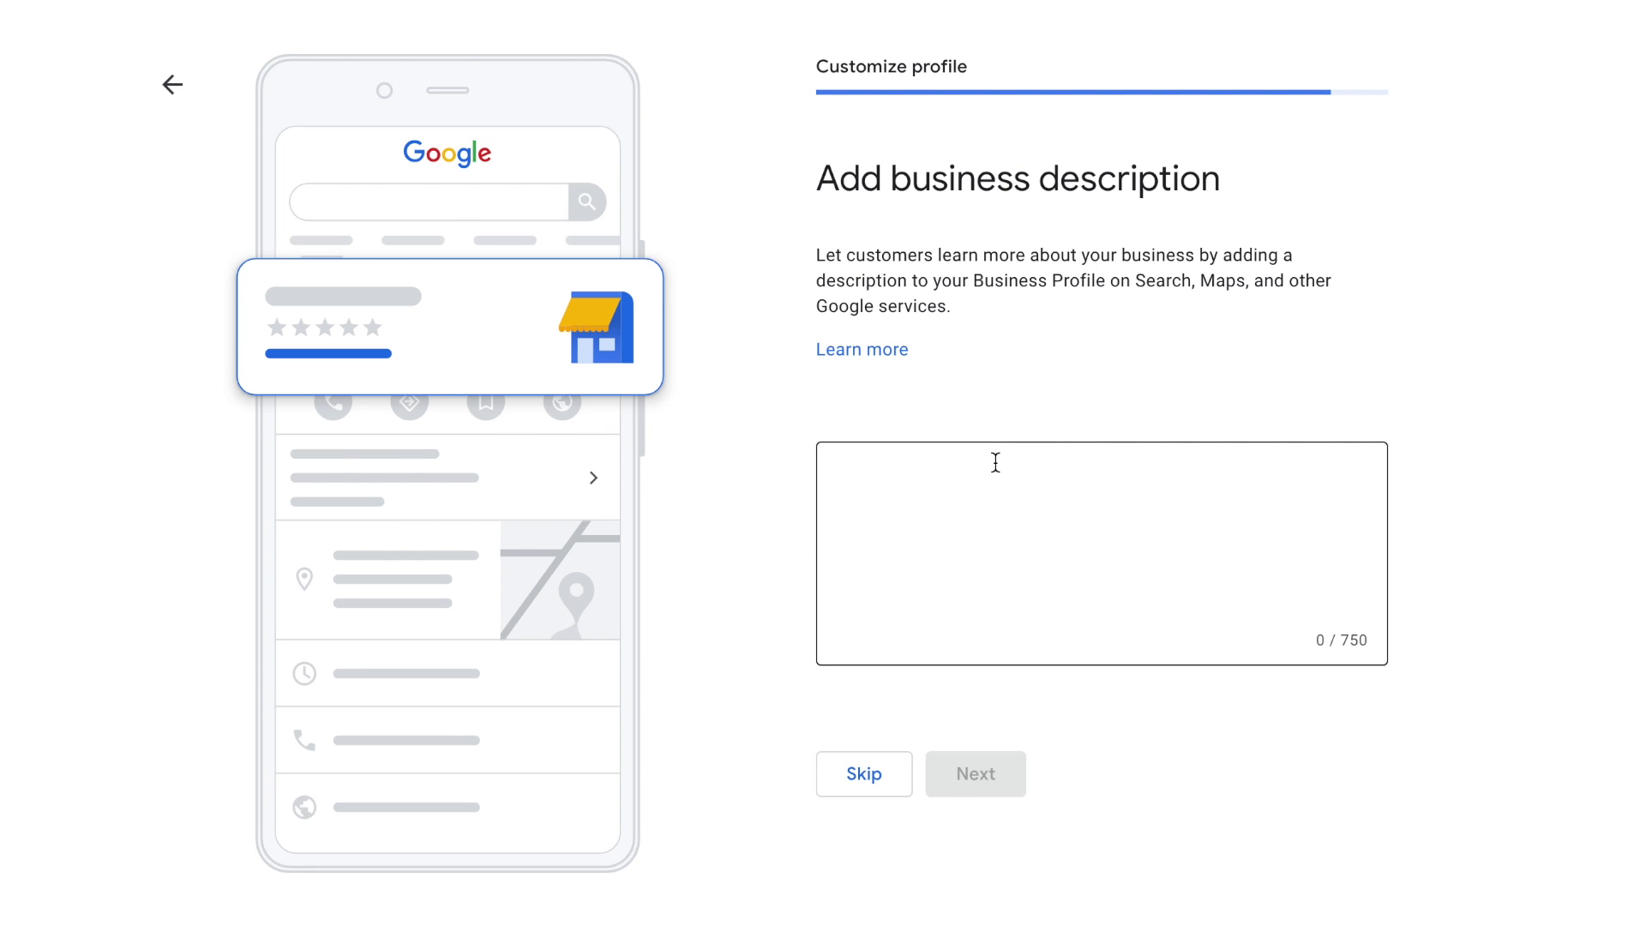
Skip adding a business description and business photos
click(995, 462)
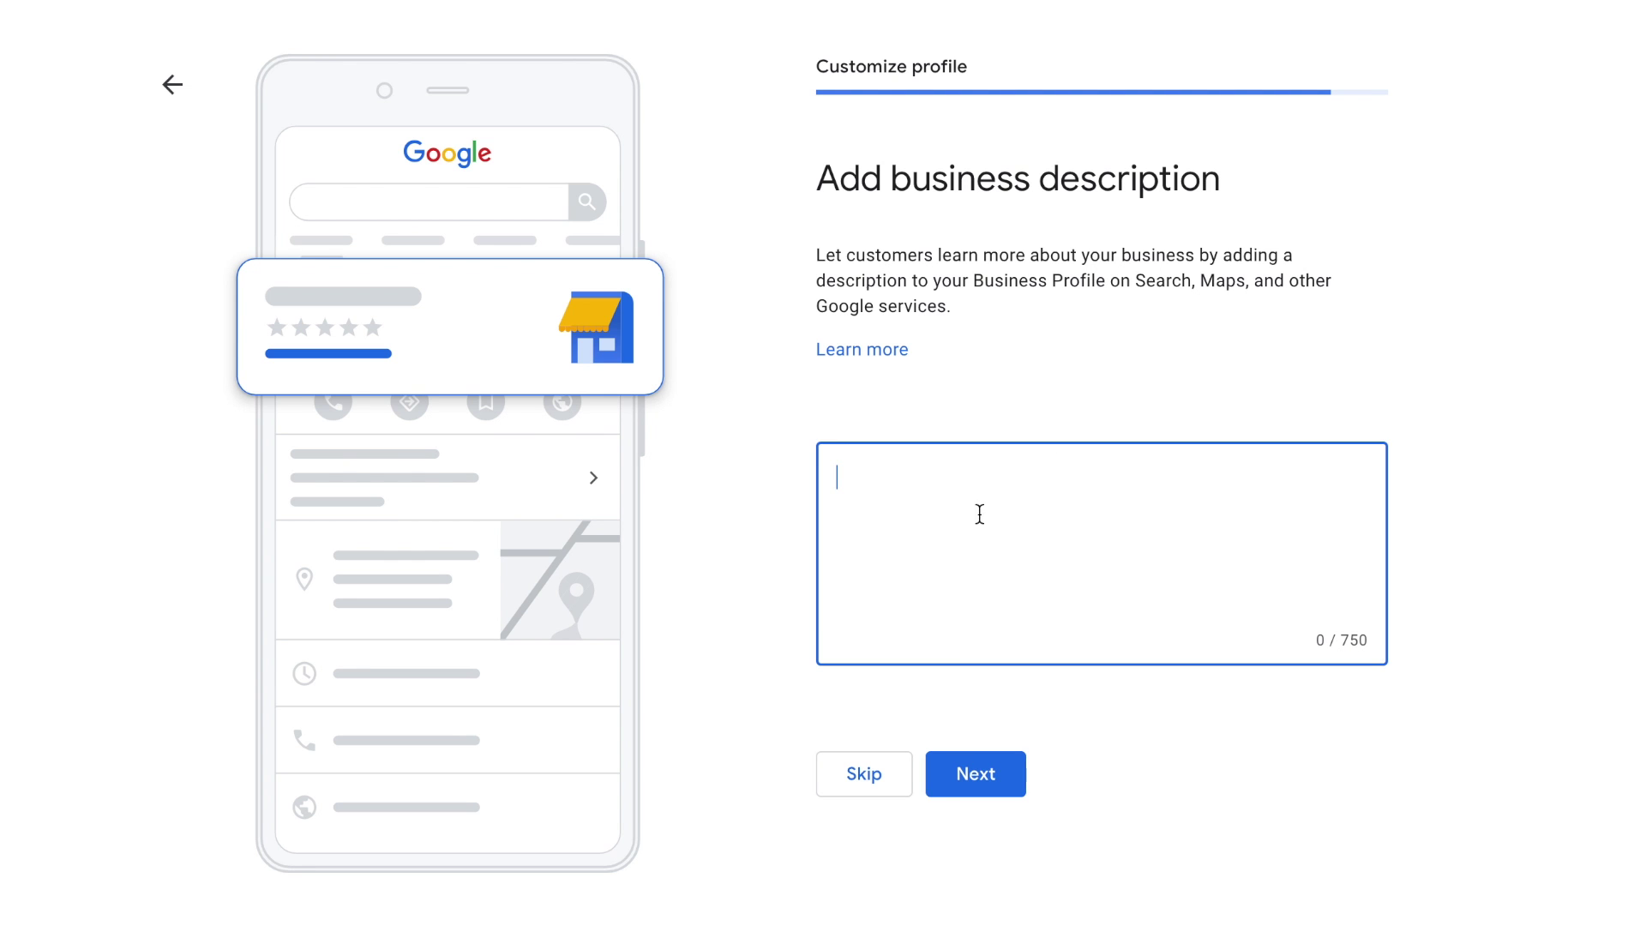
click(864, 776)
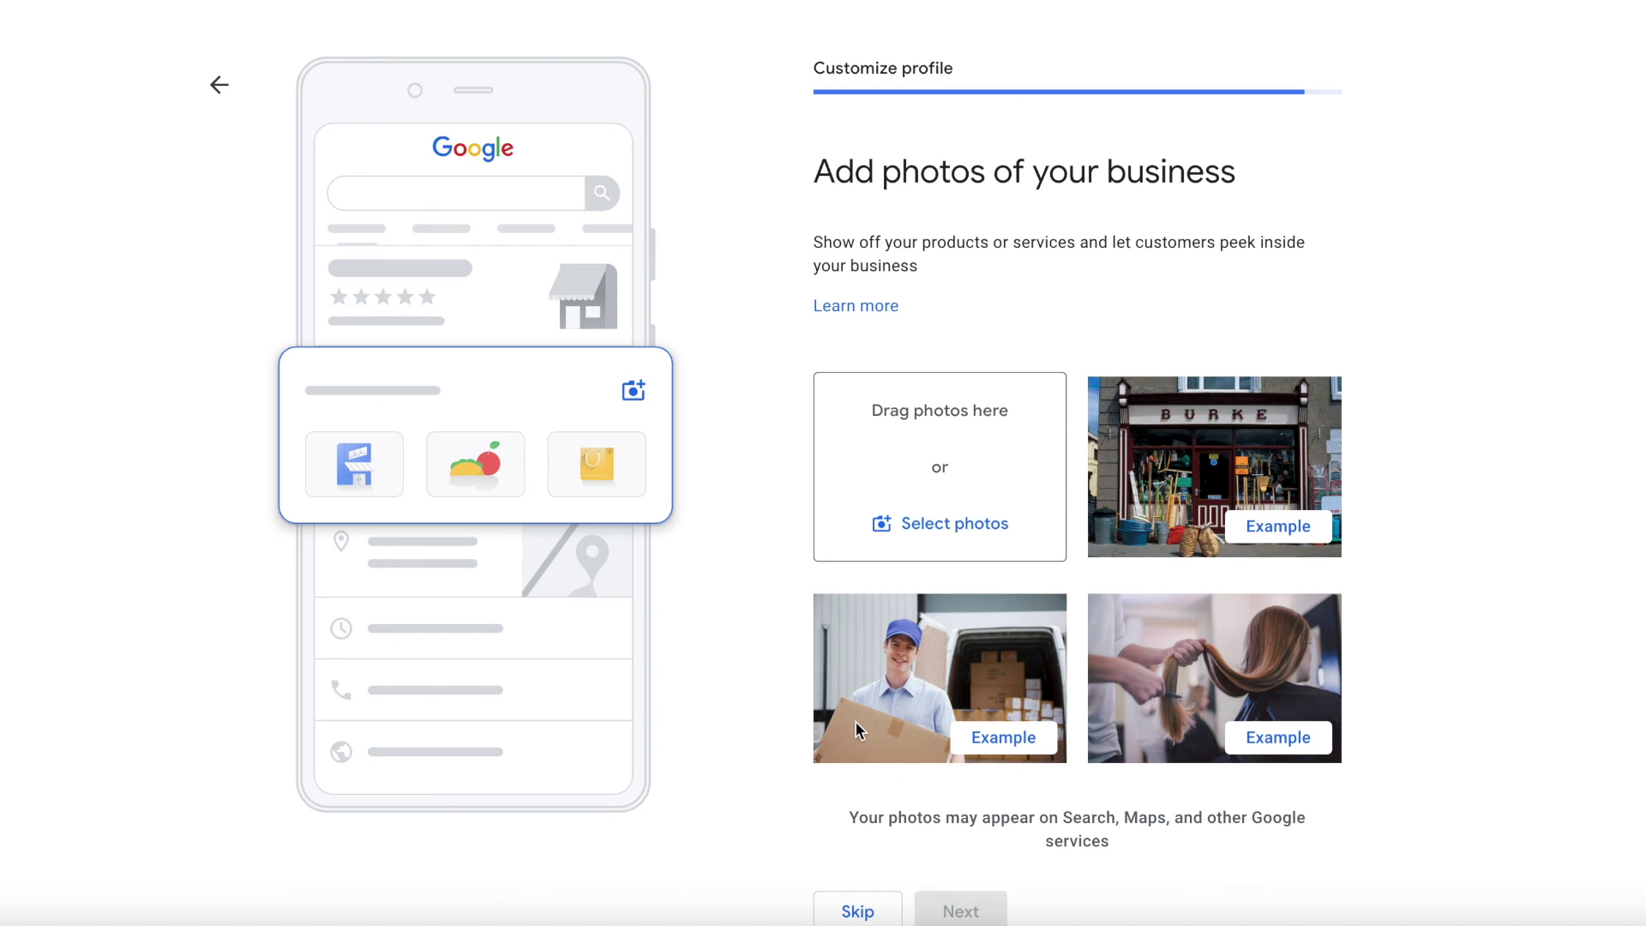
scroll(870, 771, down, 1)
click(859, 873)
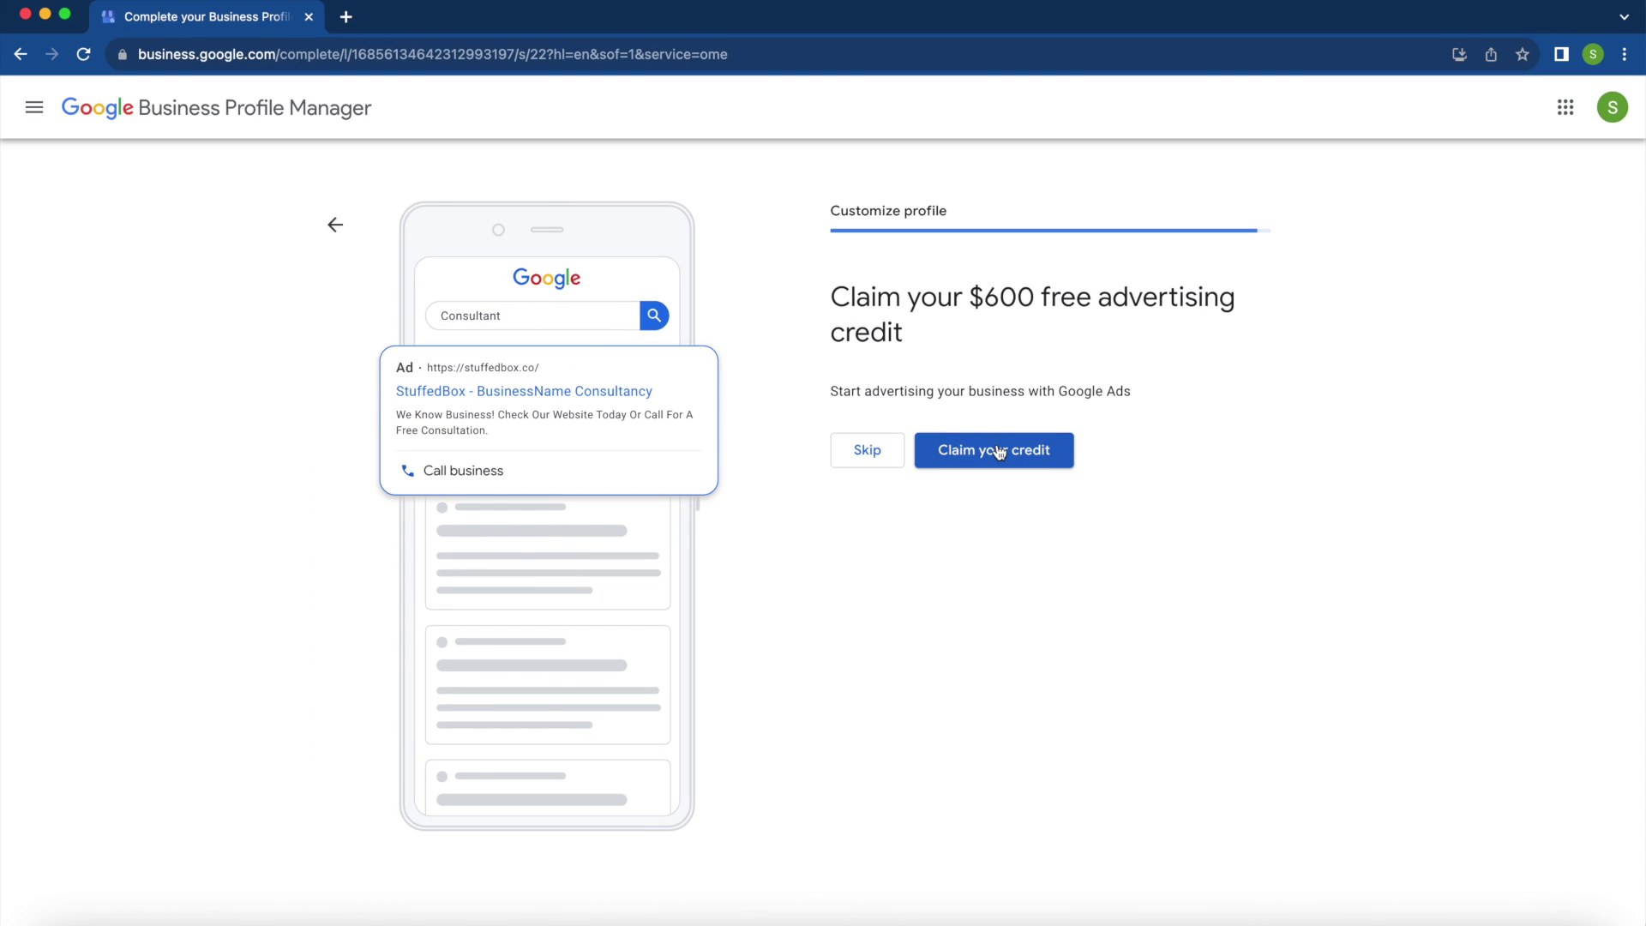
Claim the $600 advertising credit, then return to the setup tab and finish setup
click(998, 452)
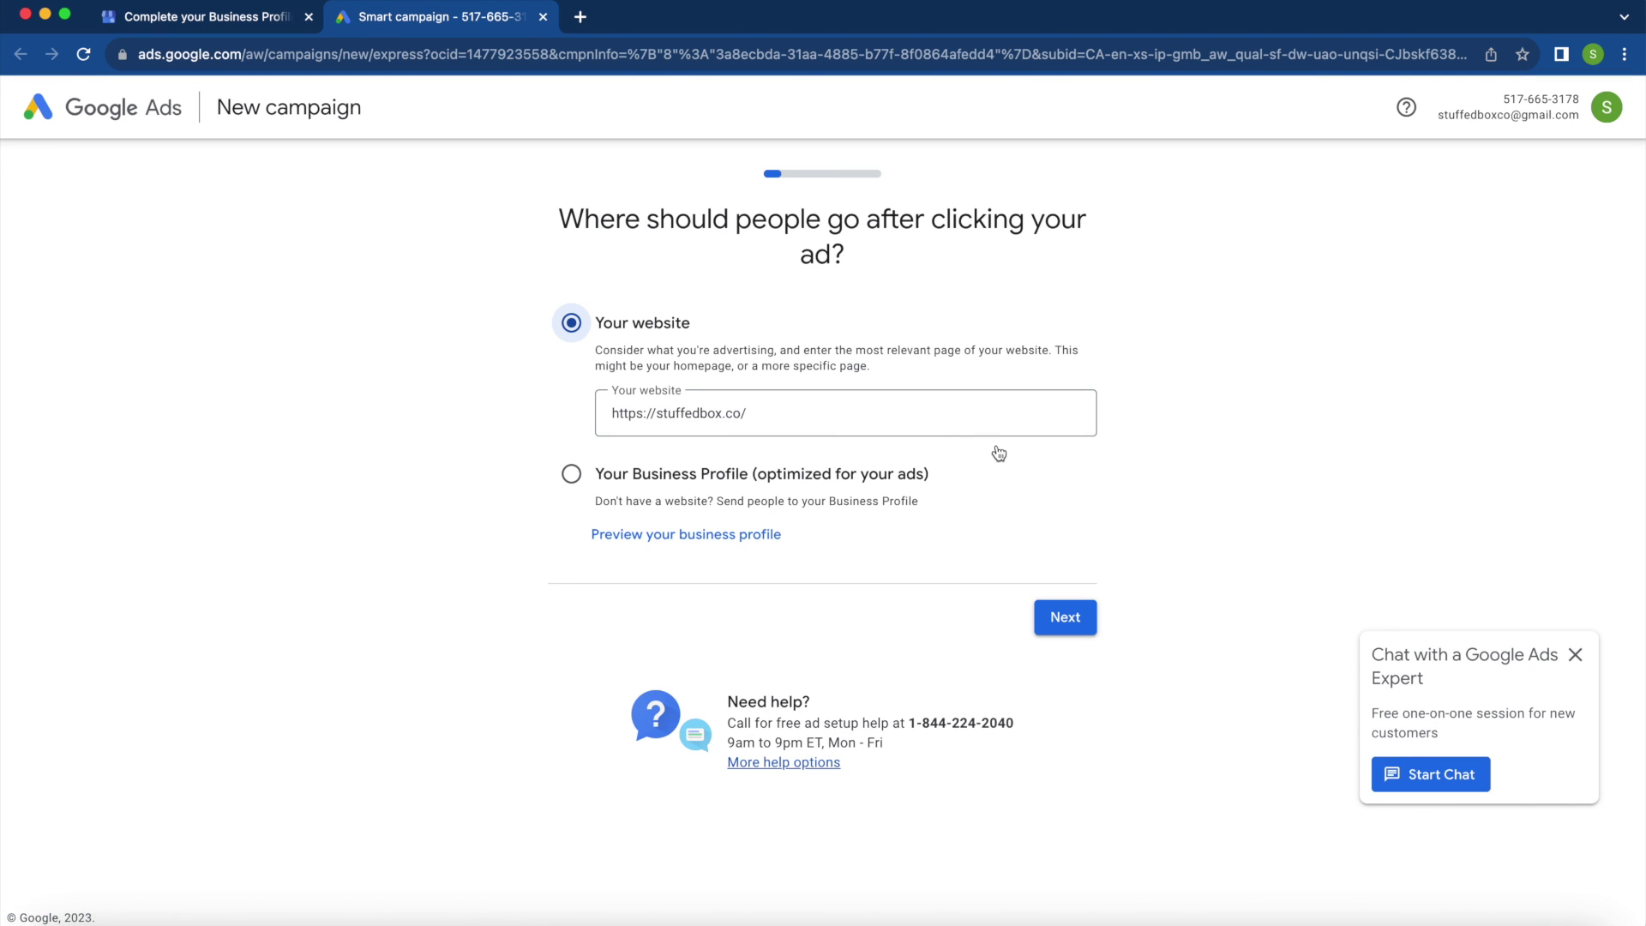
click(221, 19)
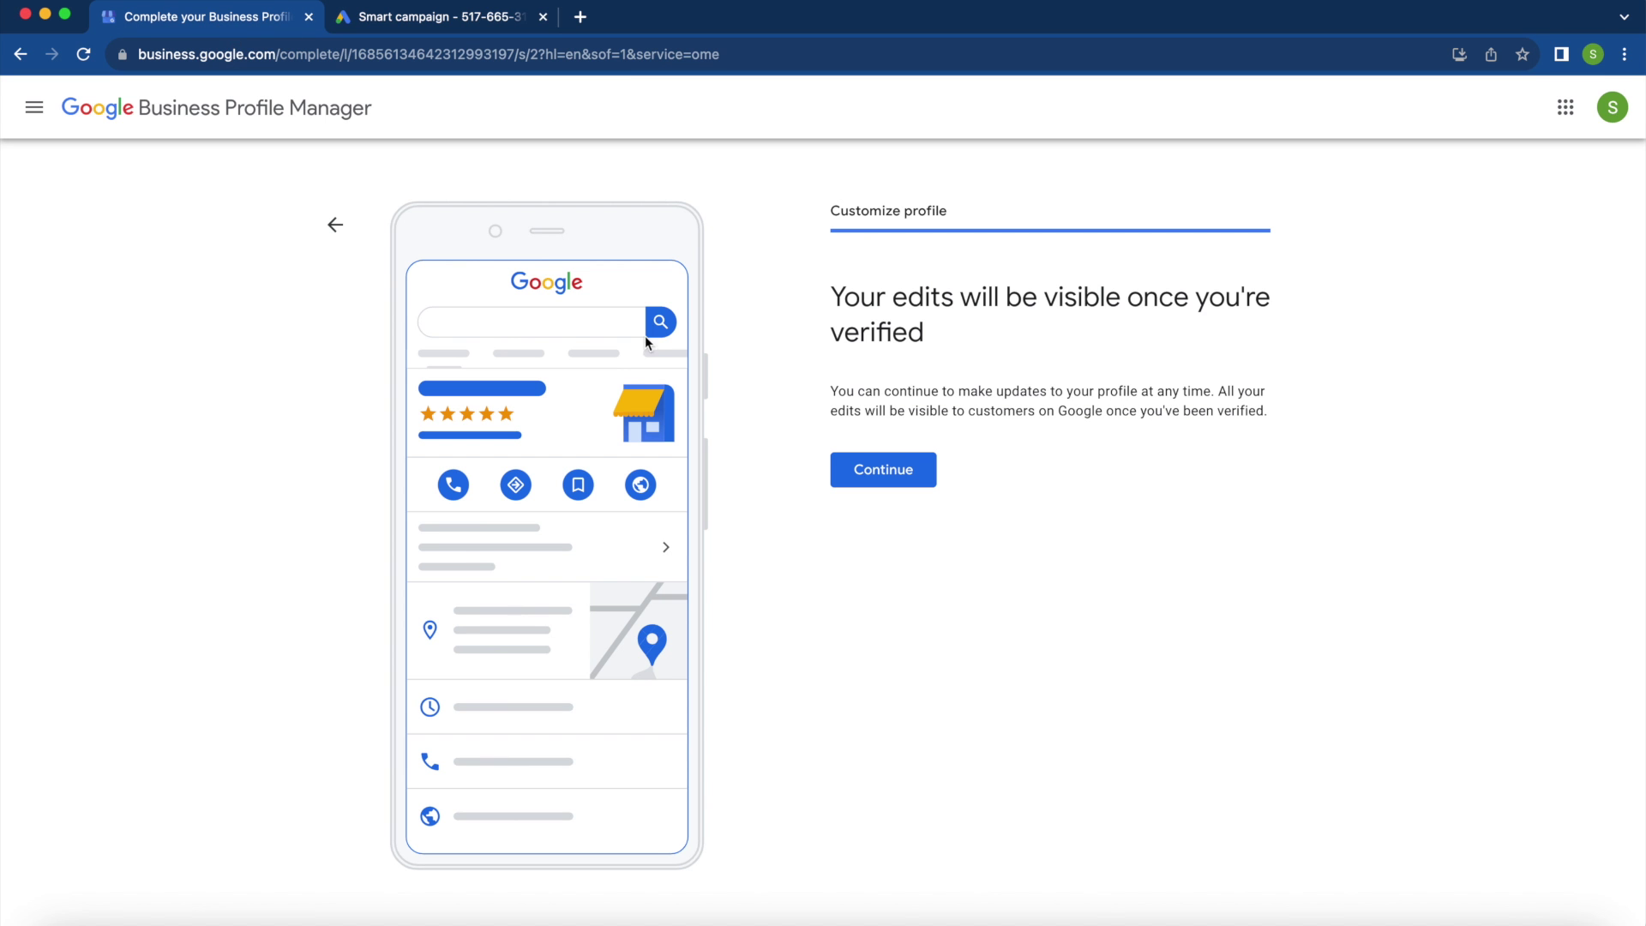
click(879, 469)
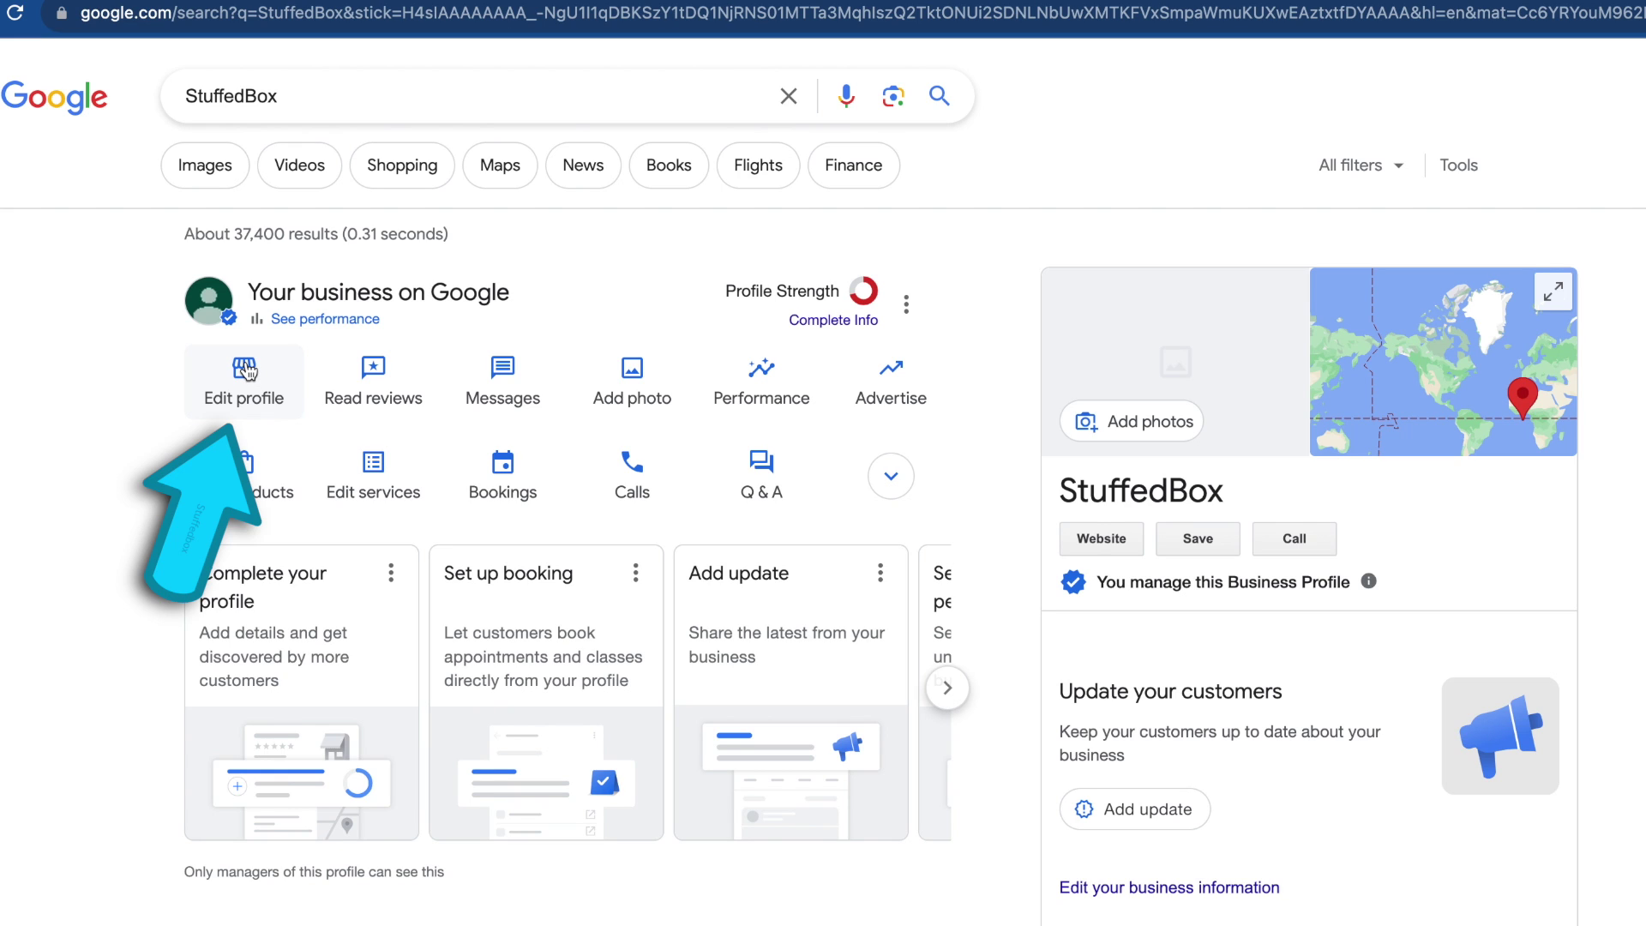
click(245, 368)
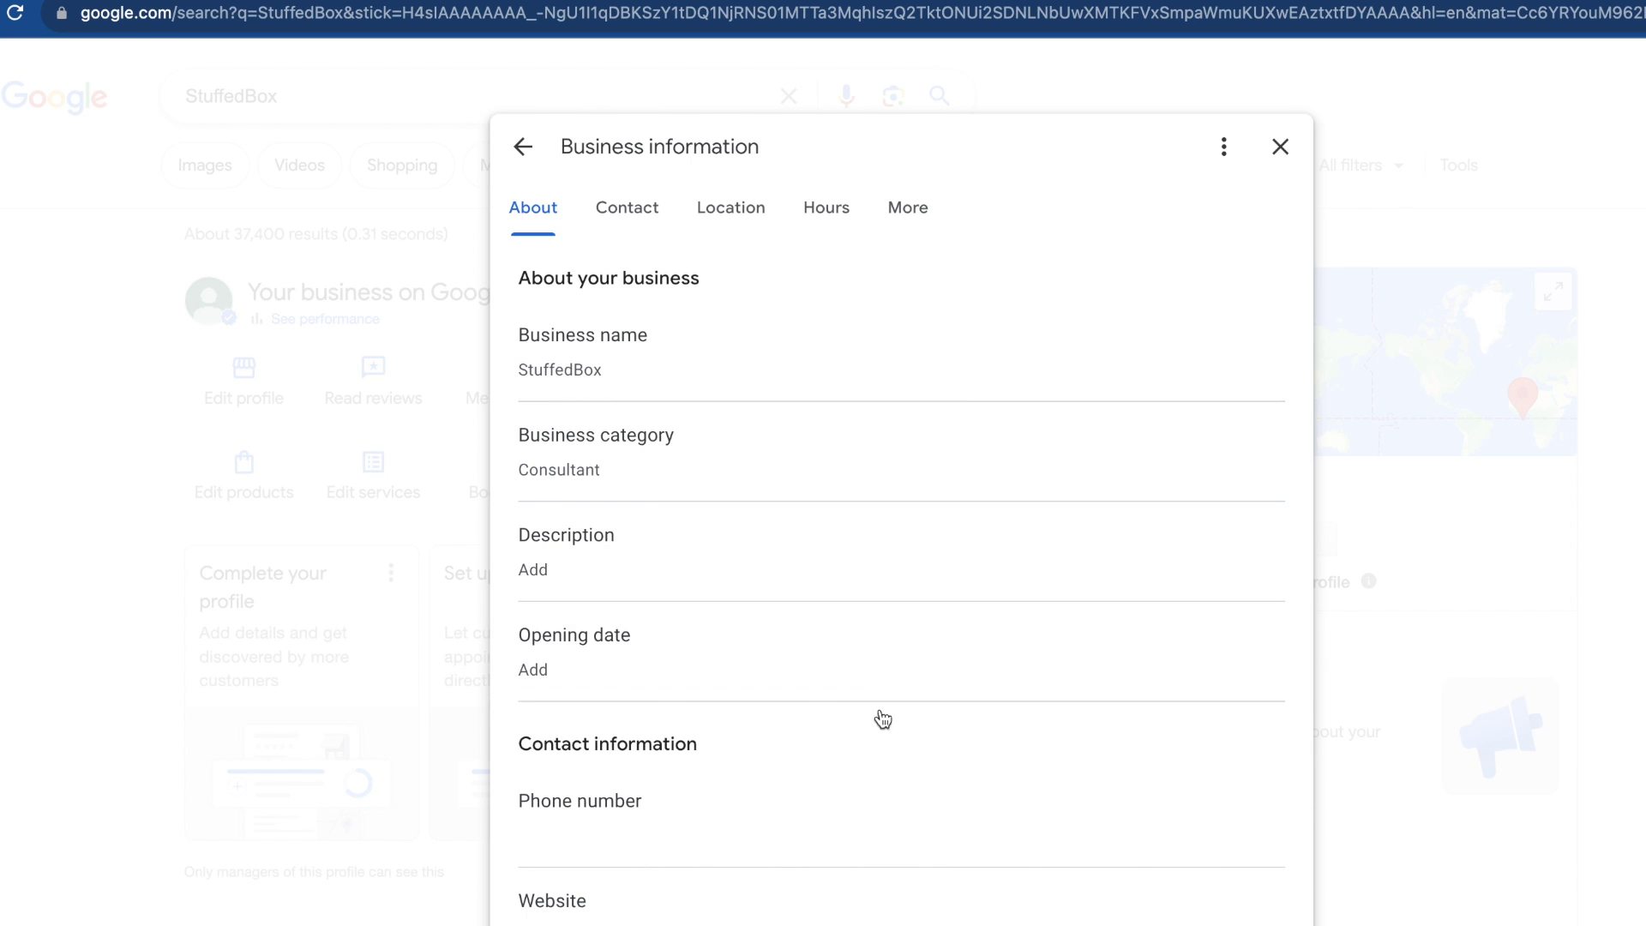
scroll(876, 686, down, 1)
scroll(876, 686, down, 7)
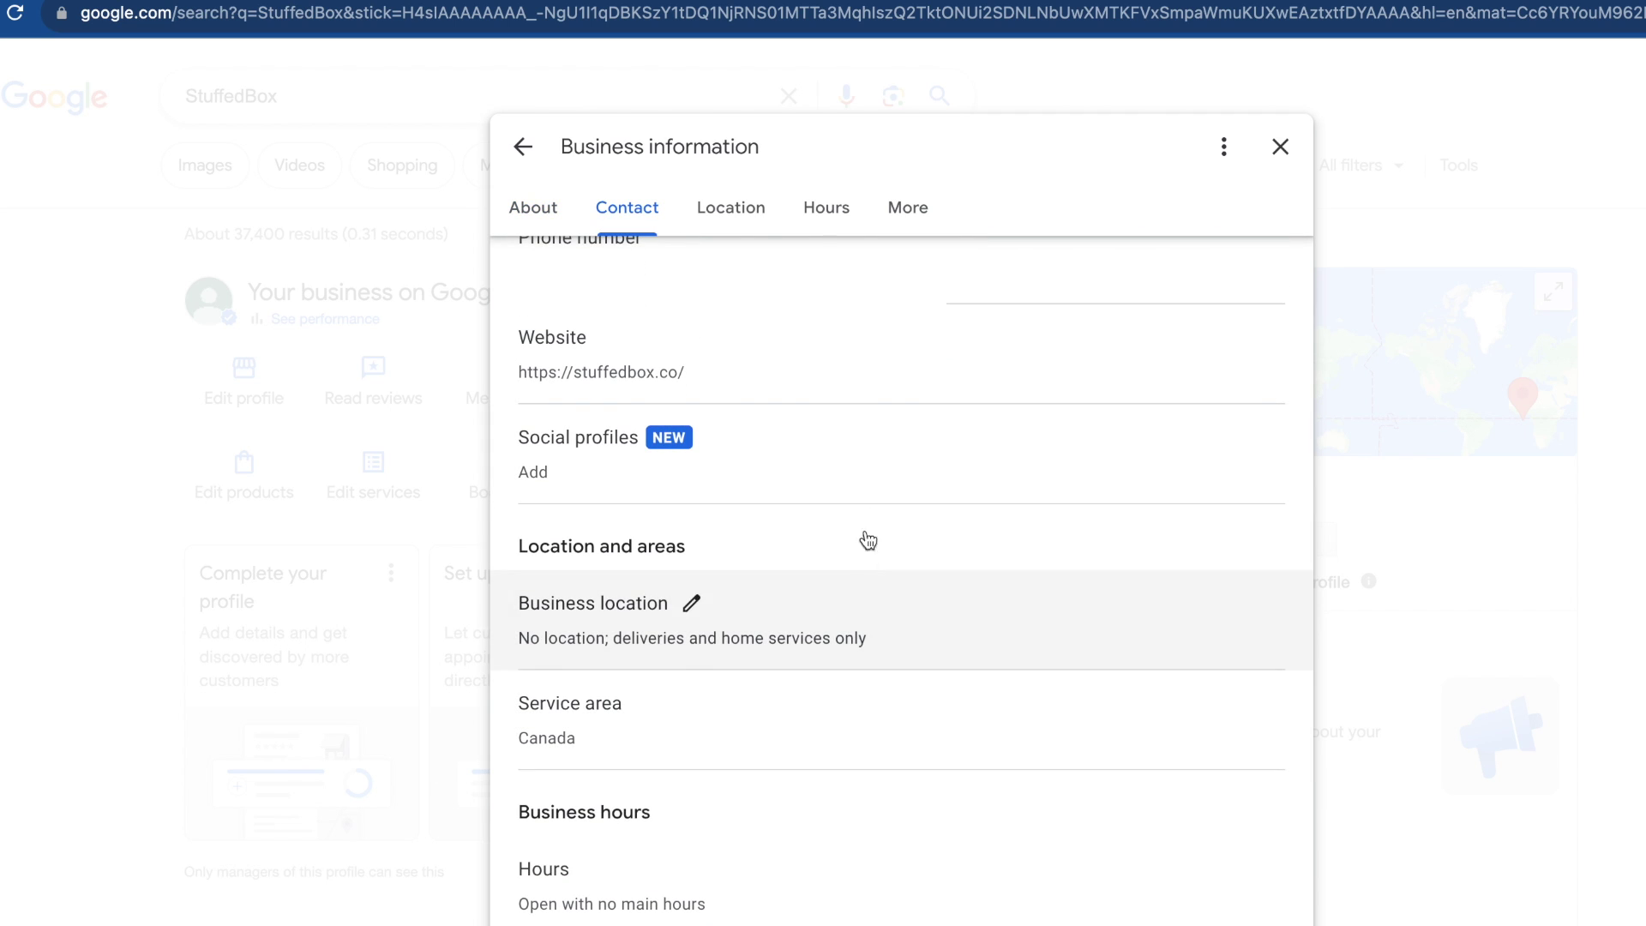
click(718, 442)
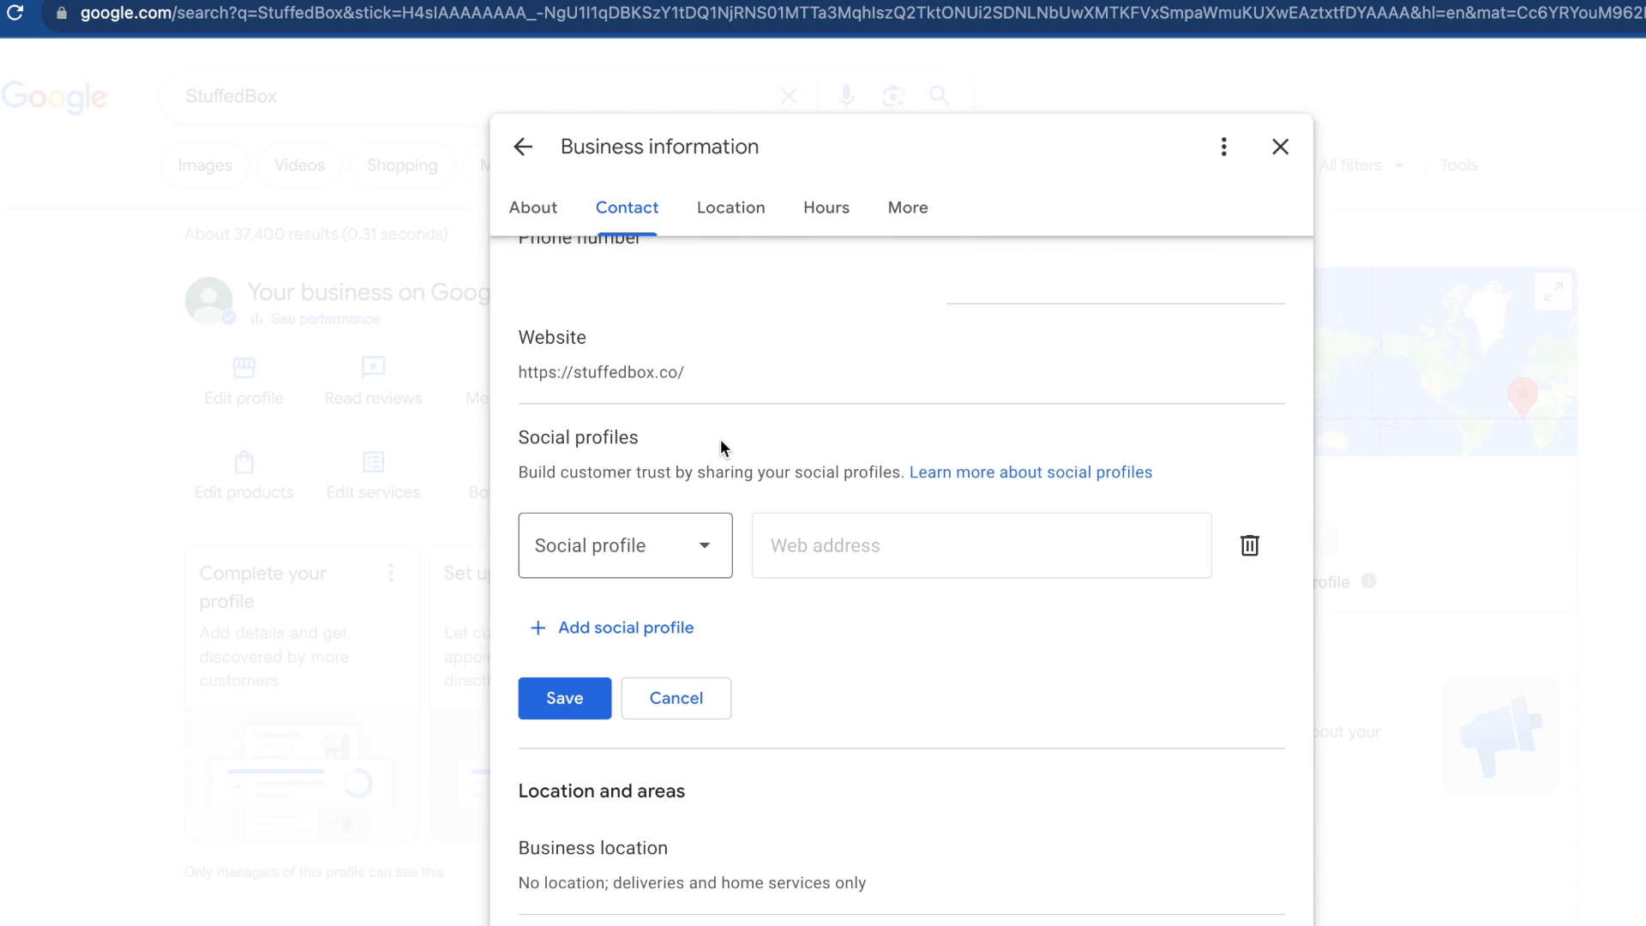
click(707, 547)
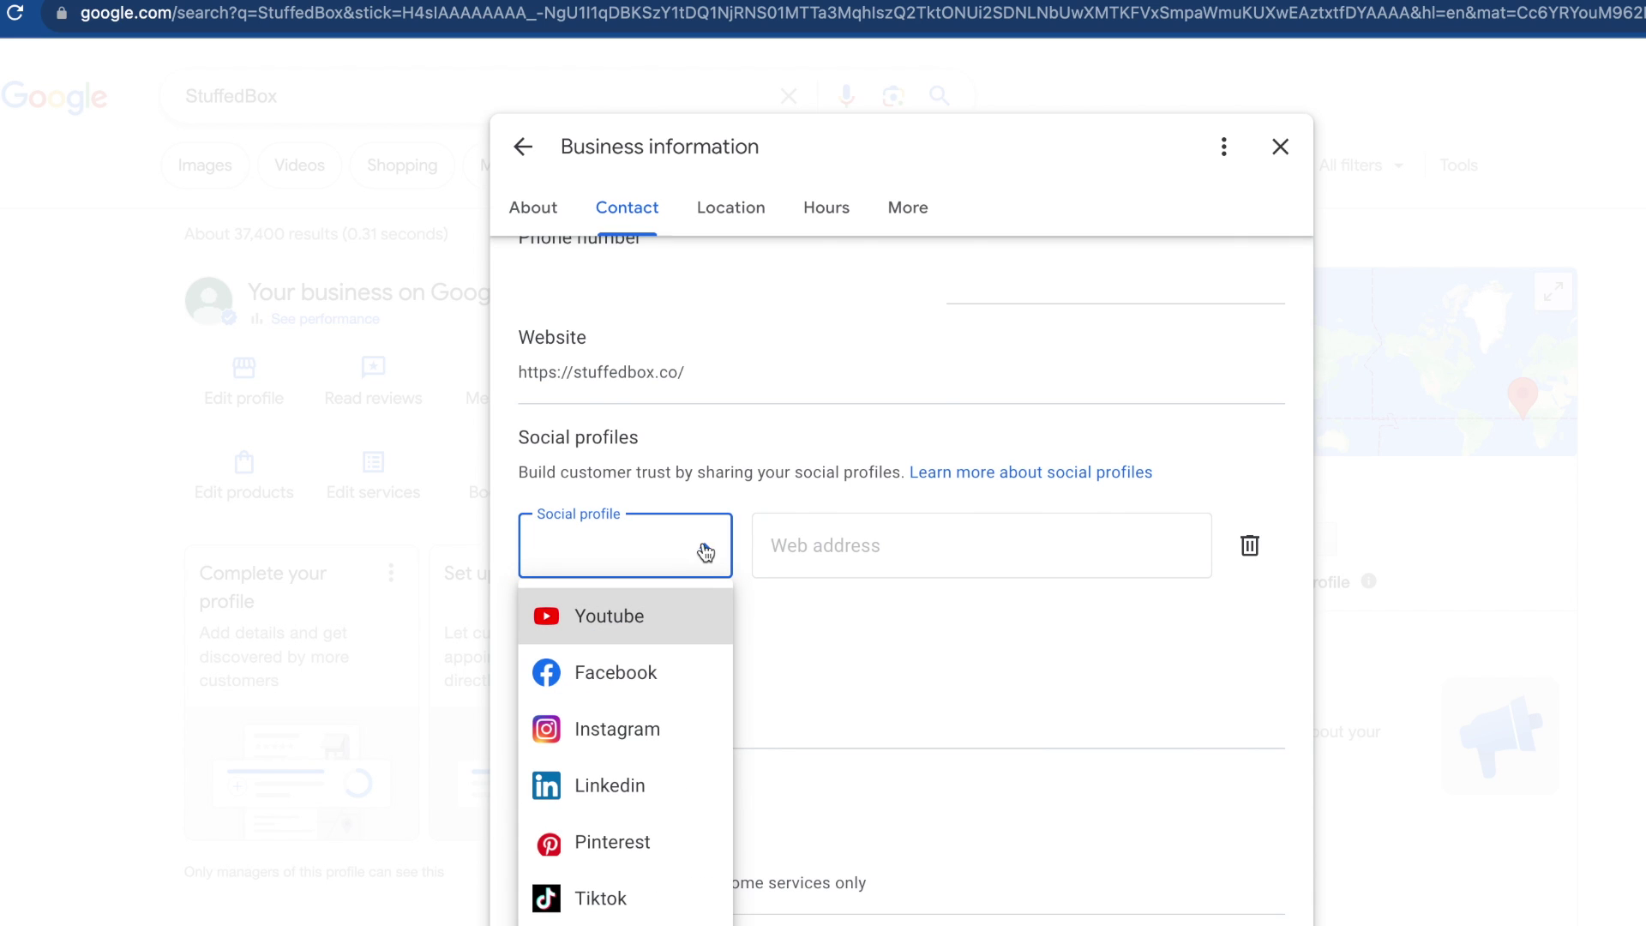
click(677, 633)
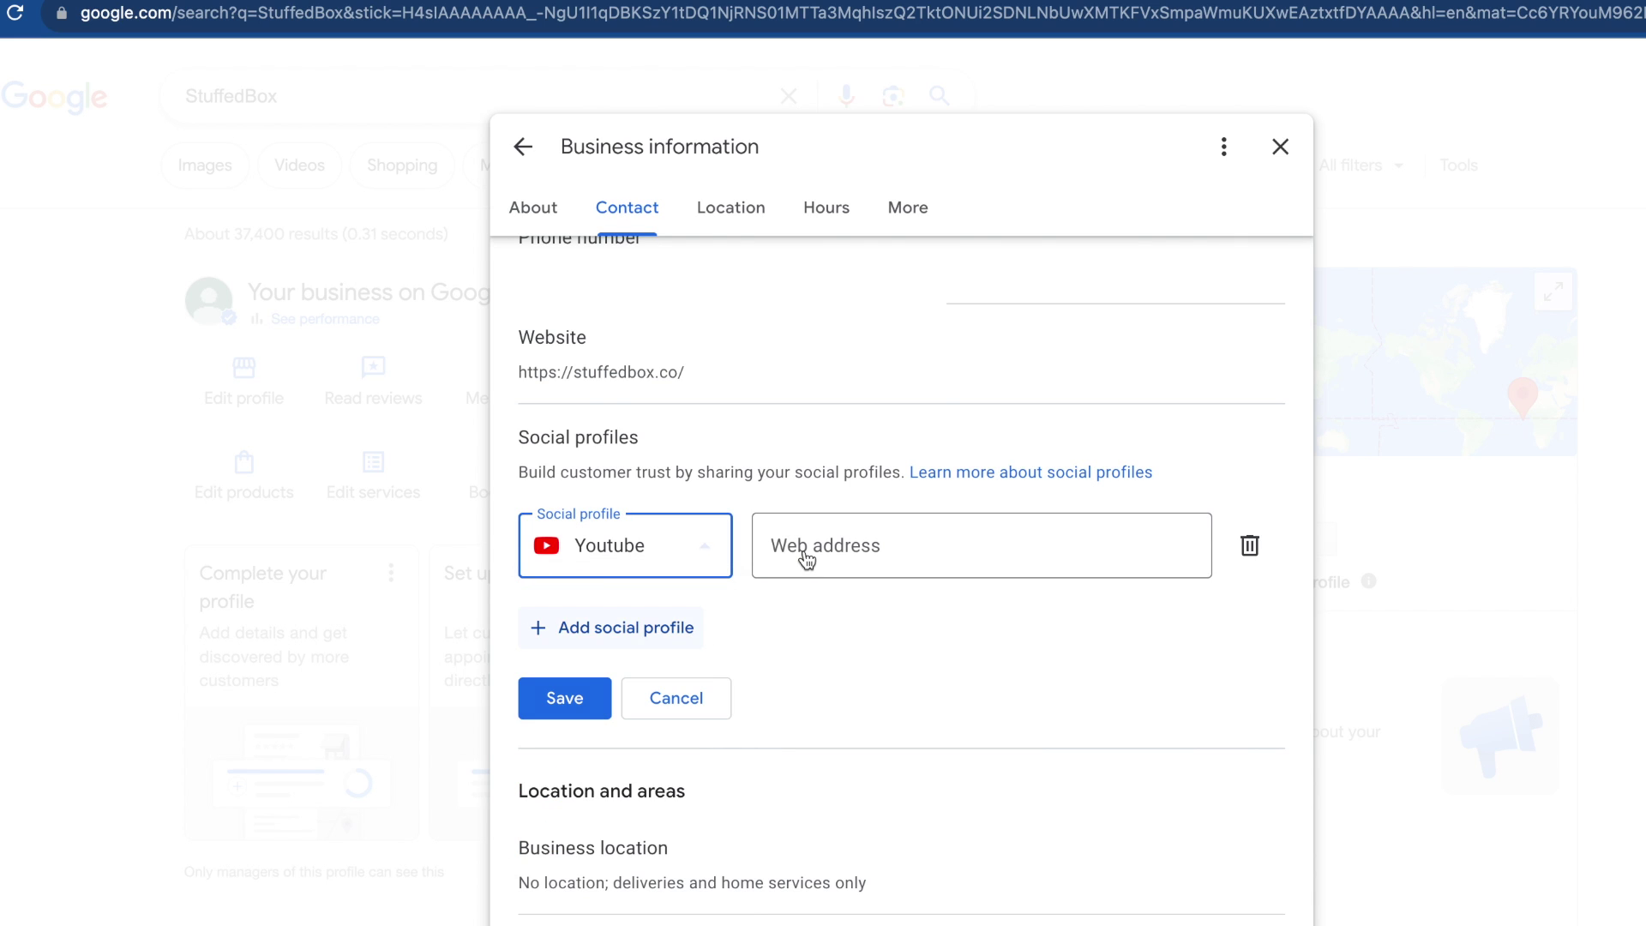
click(802, 552)
text(https://youtube.com/@stuffedbox)
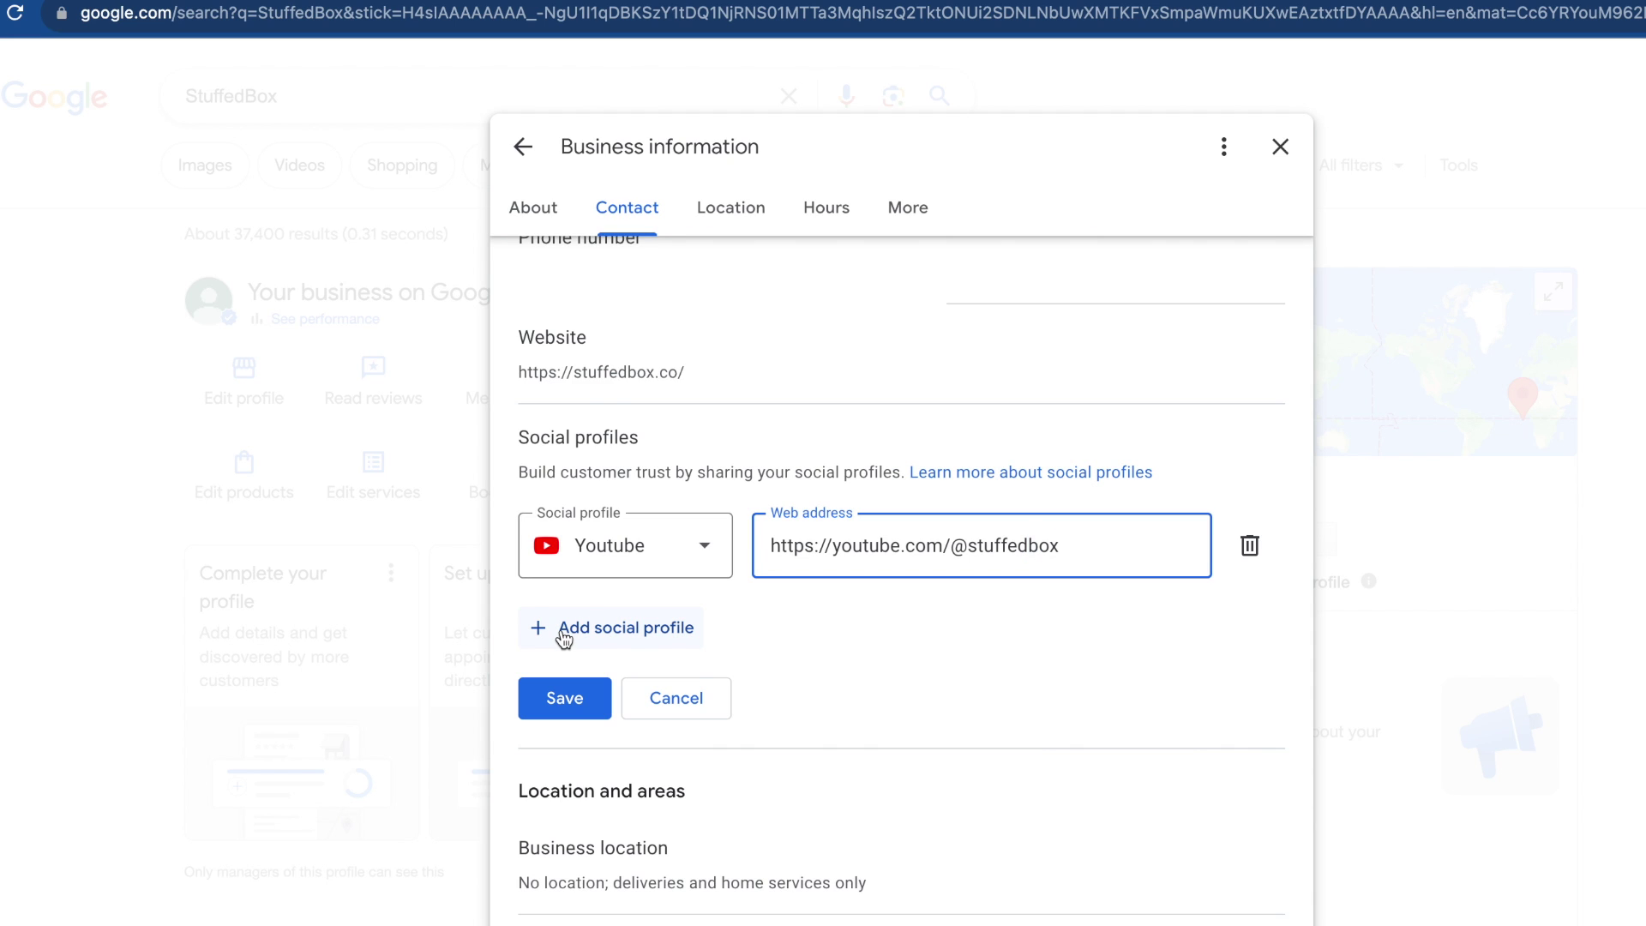
click(563, 634)
click(720, 642)
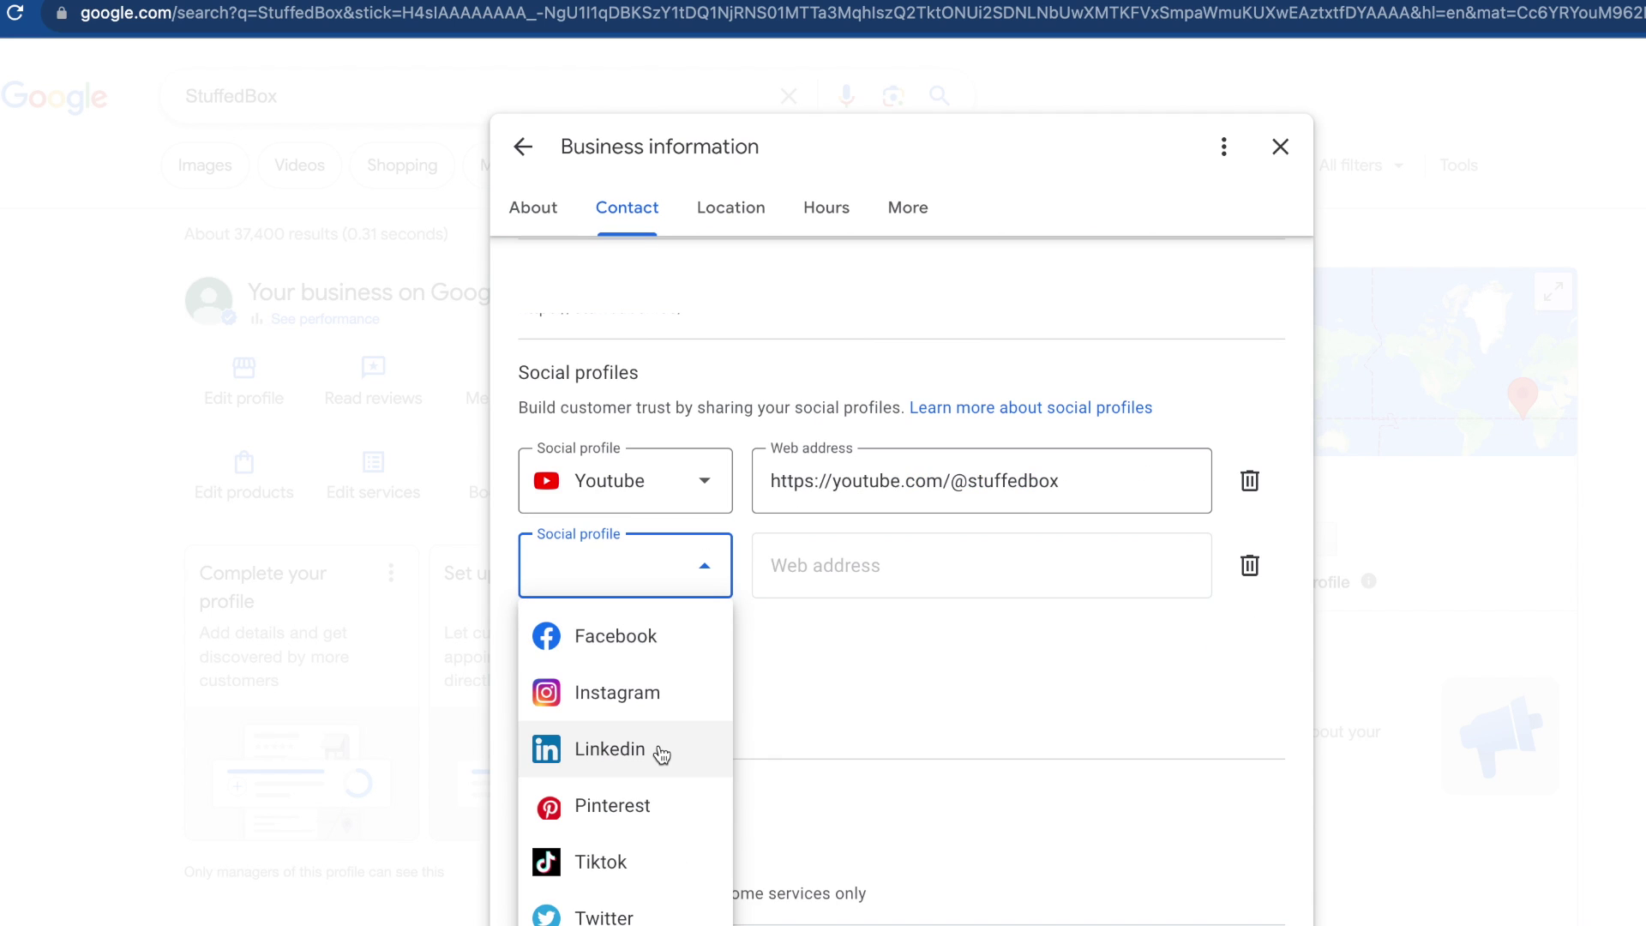
click(592, 915)
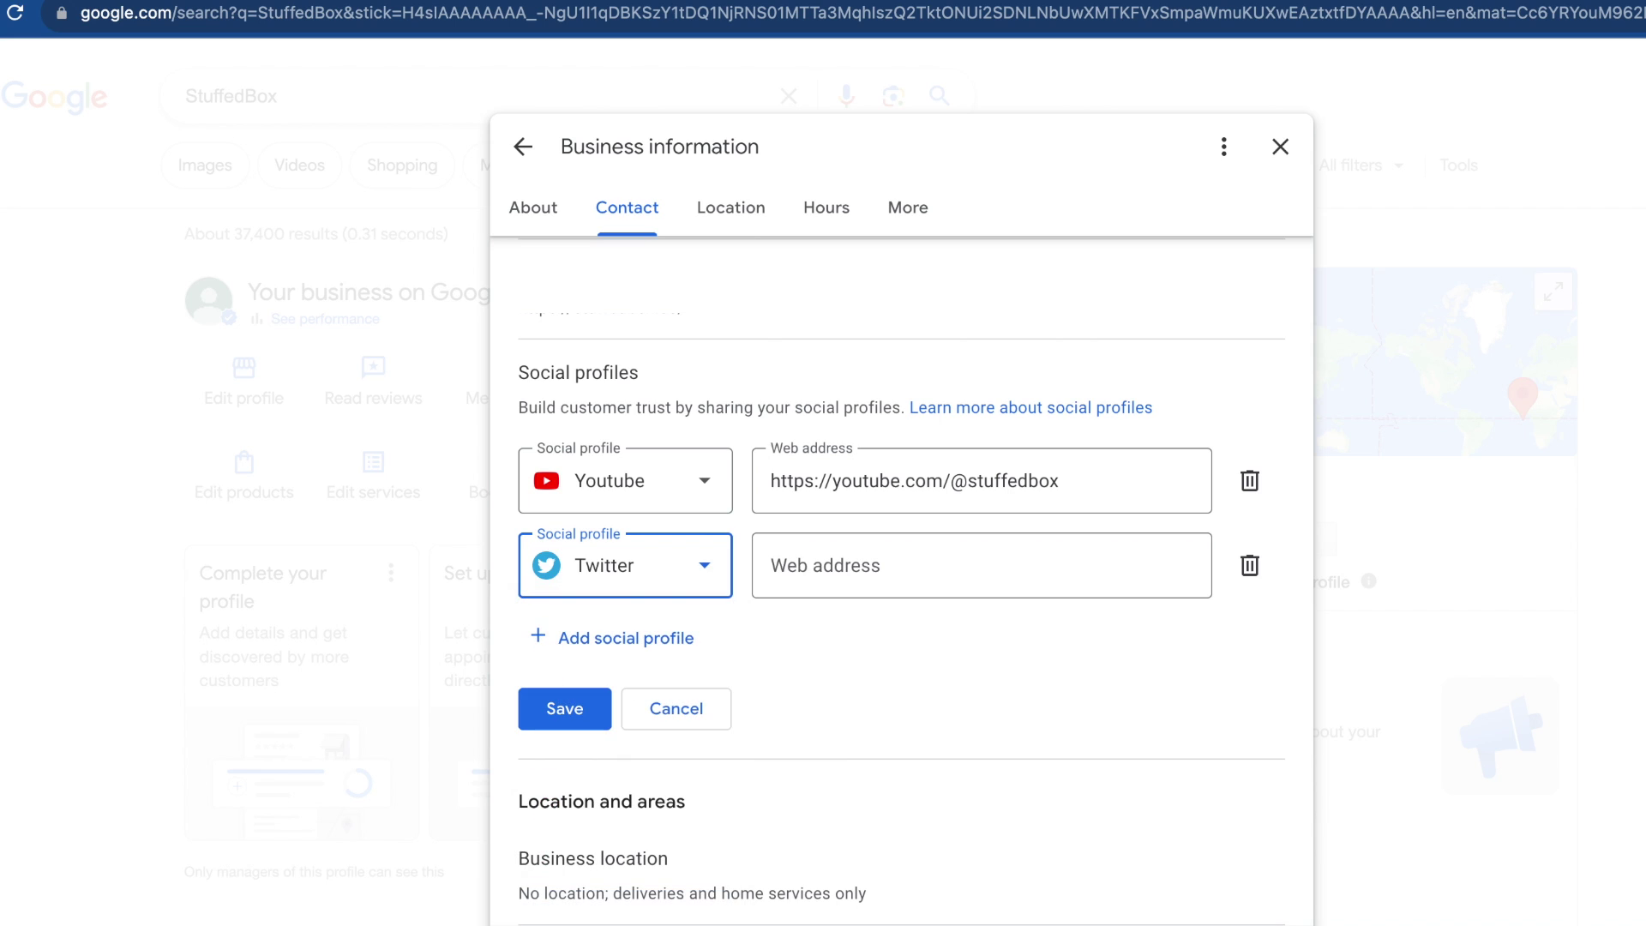
click(857, 565)
text(https://twitter.com/stuffedbo)
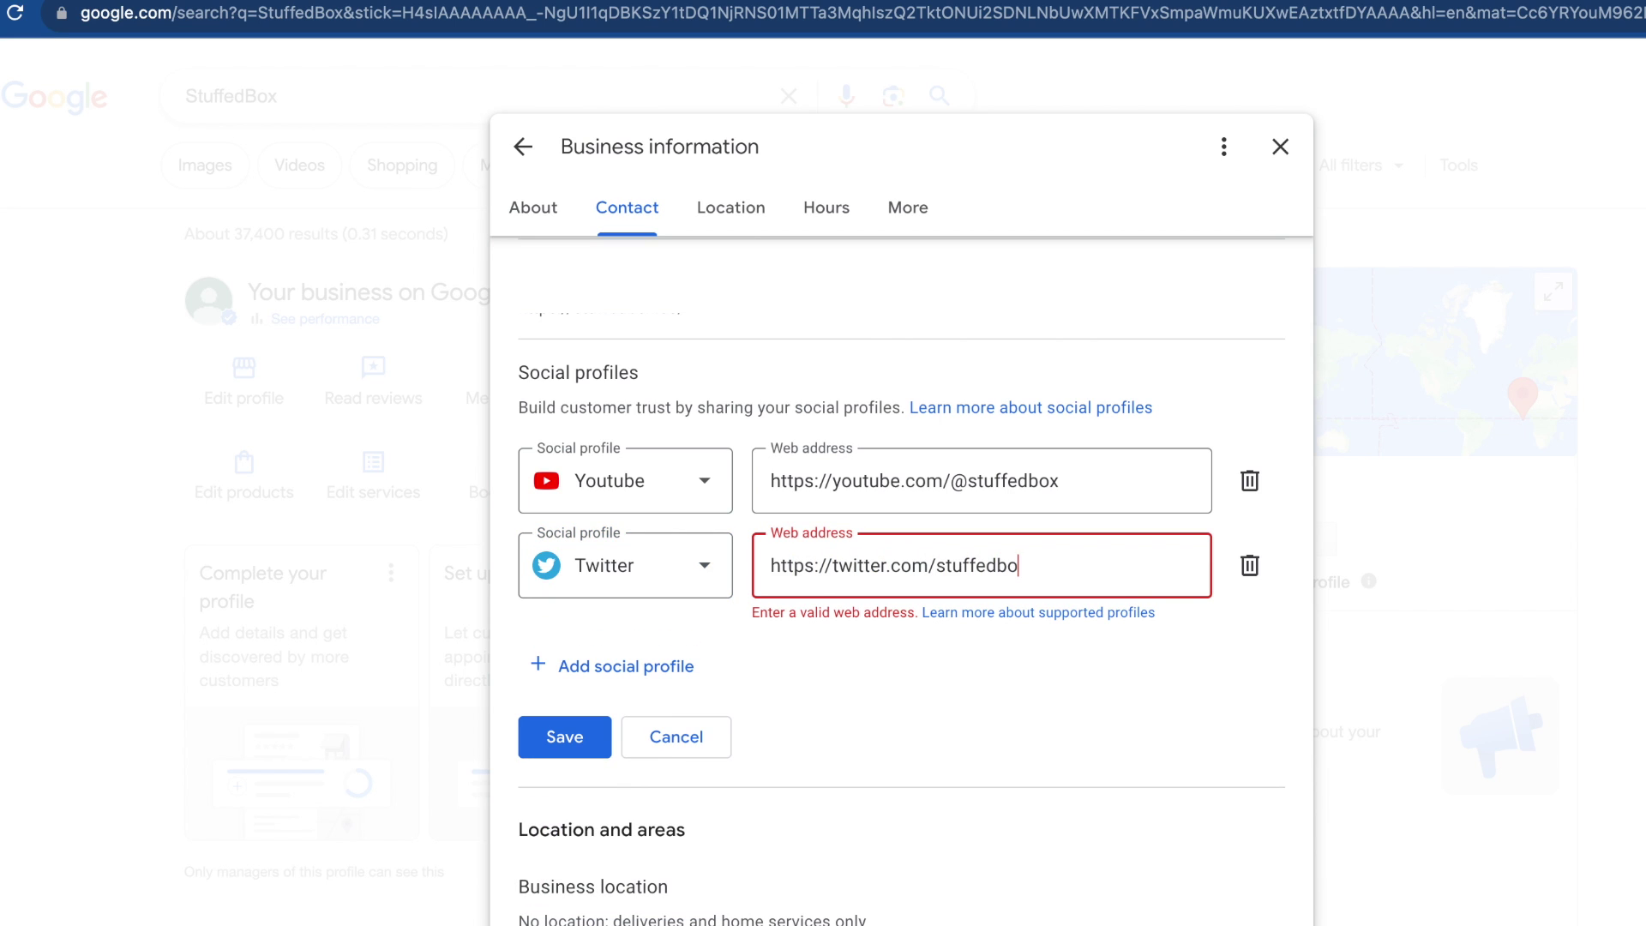
text(xco)
click(587, 724)
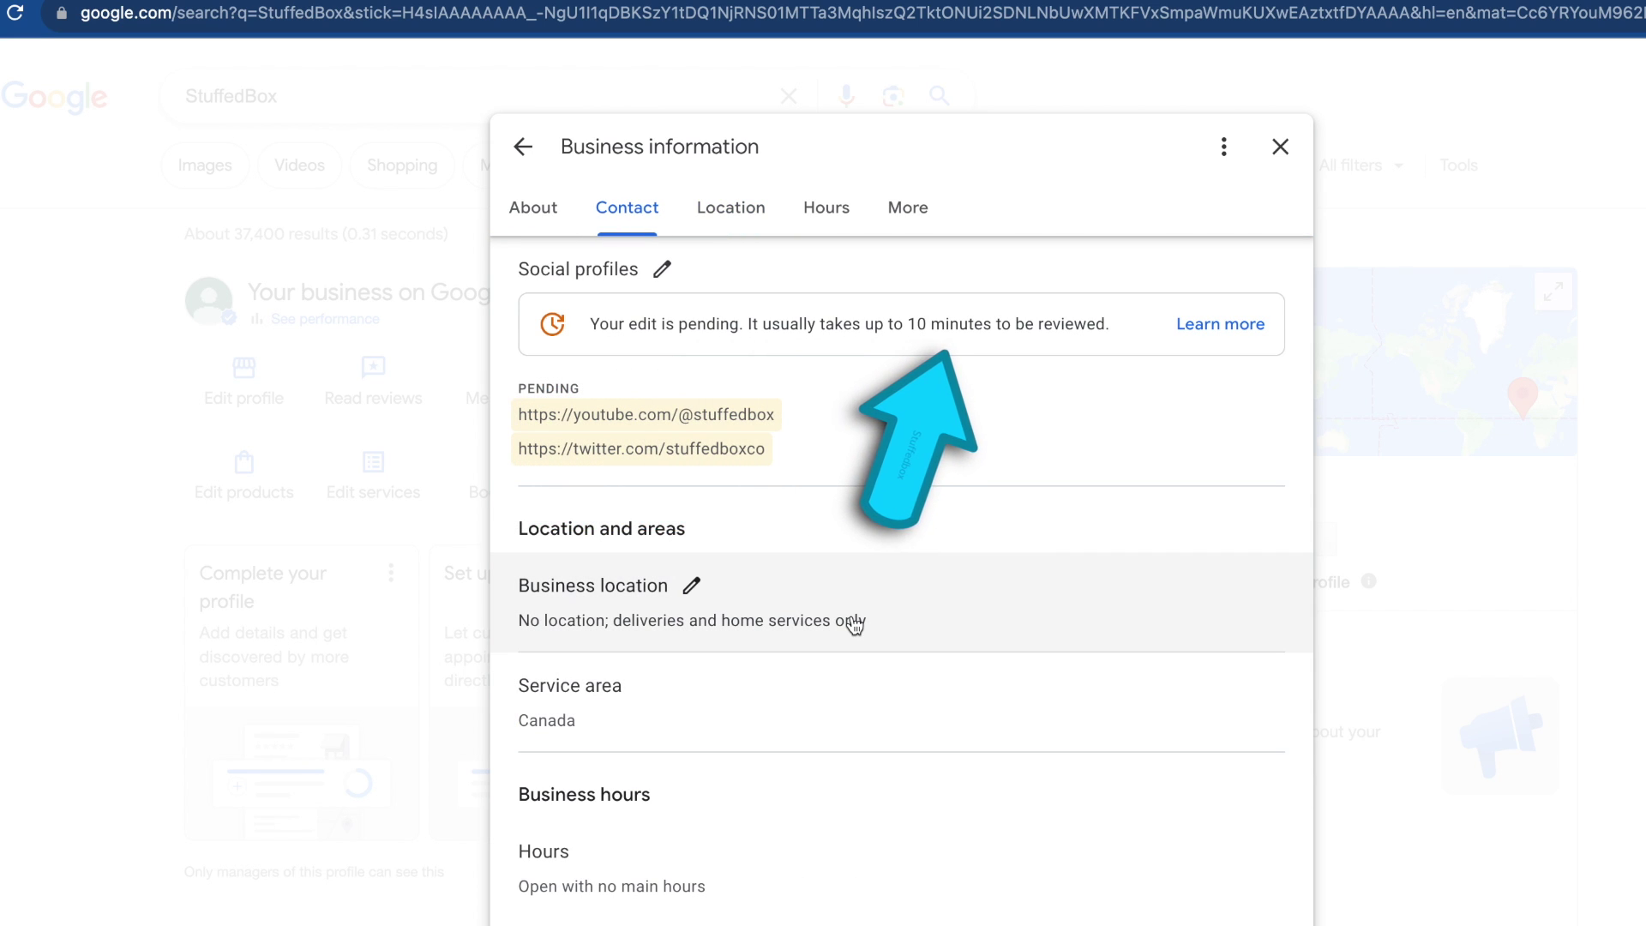
Remove the Twitter profile, save with only YouTube, and close the business information panel
click(665, 271)
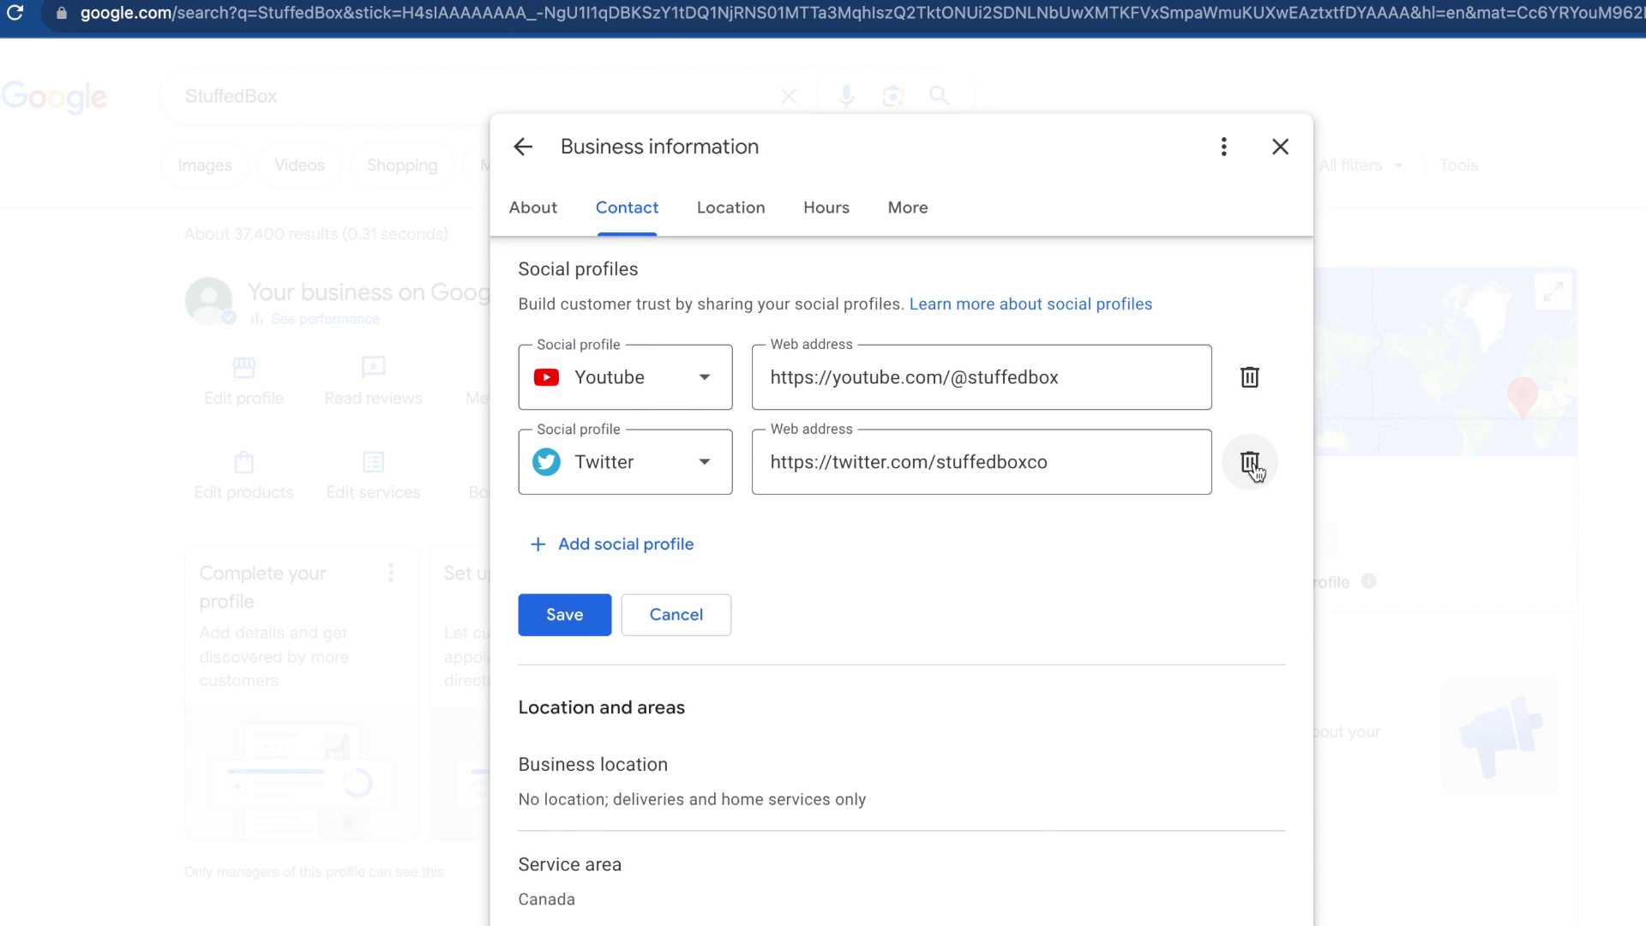
click(1251, 467)
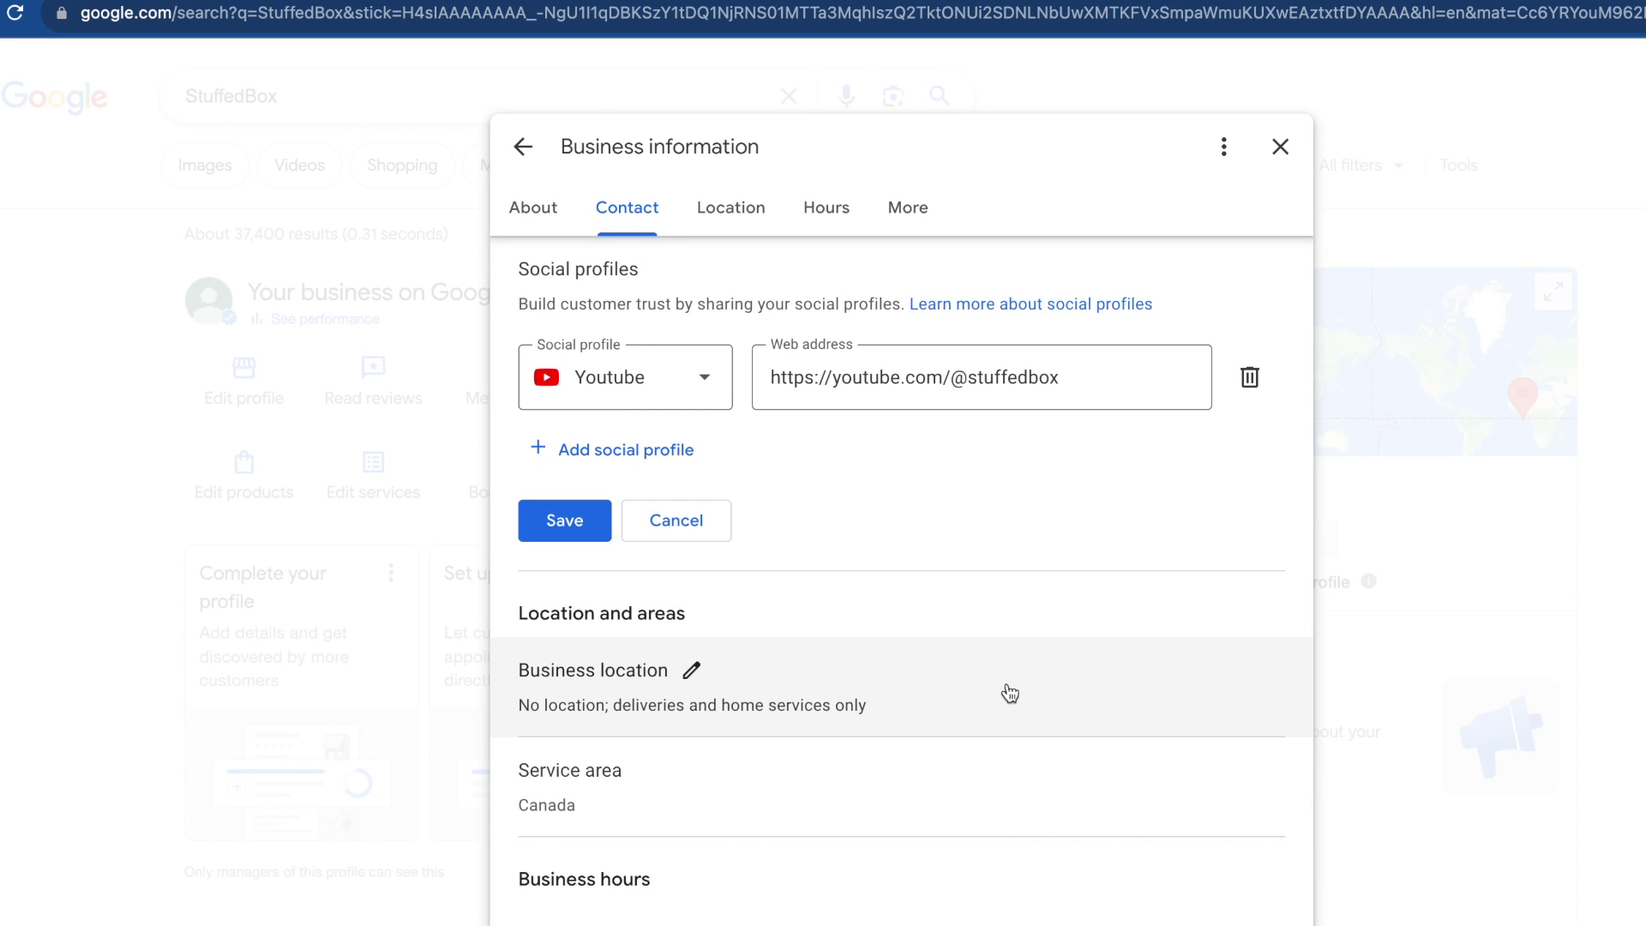
click(548, 525)
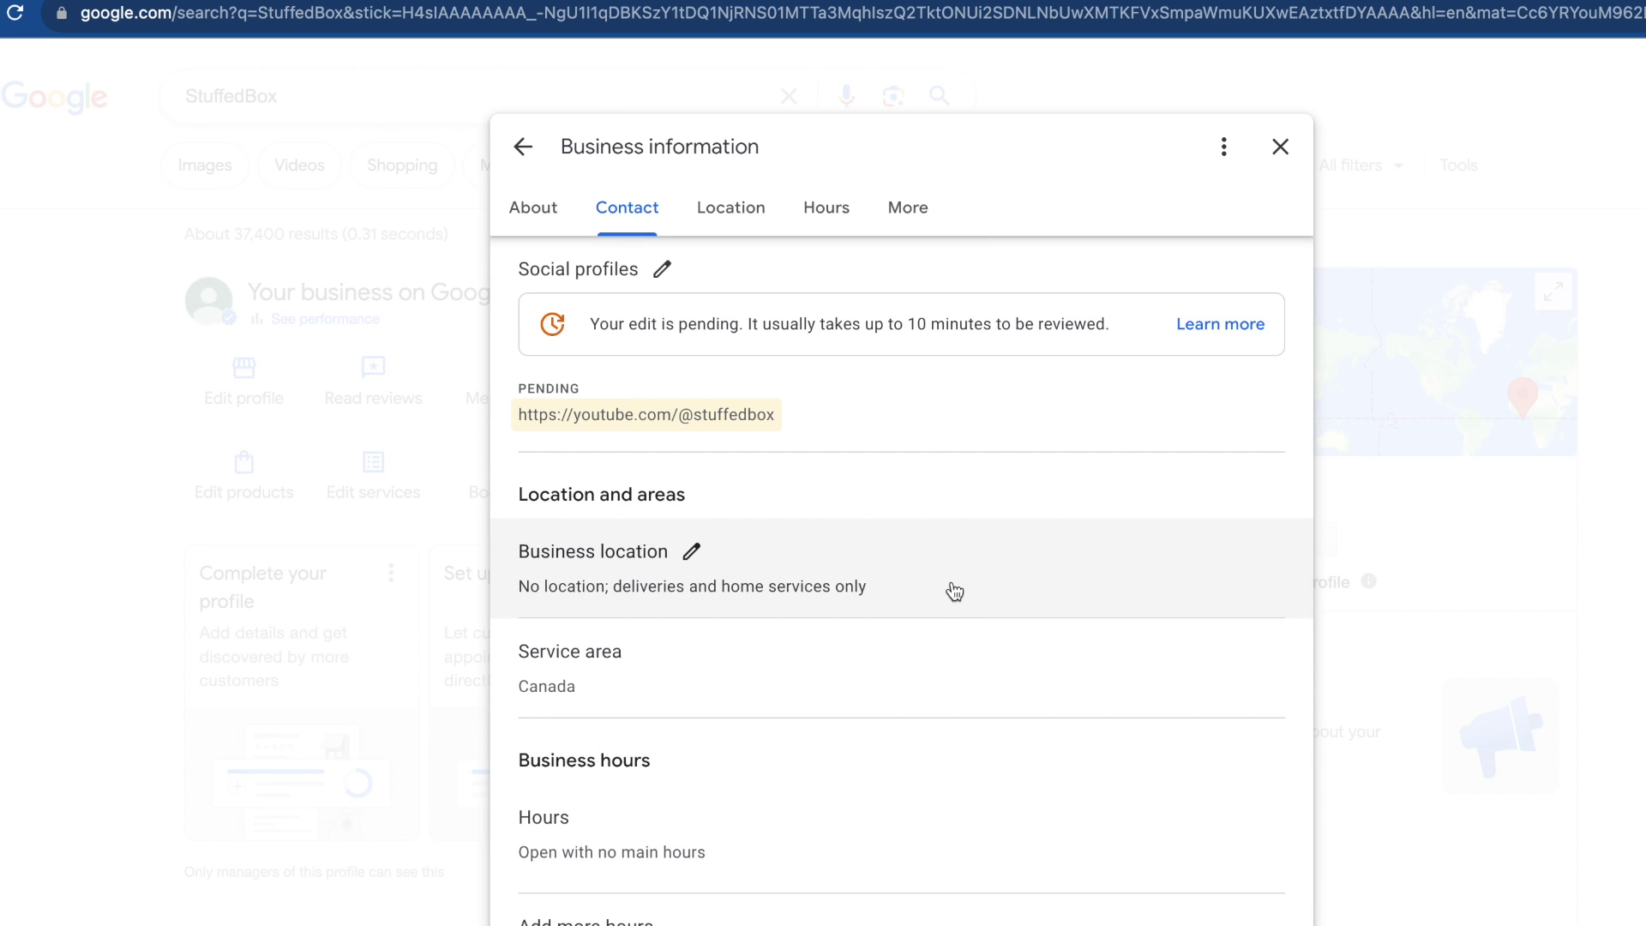
scroll(954, 591, down, 2)
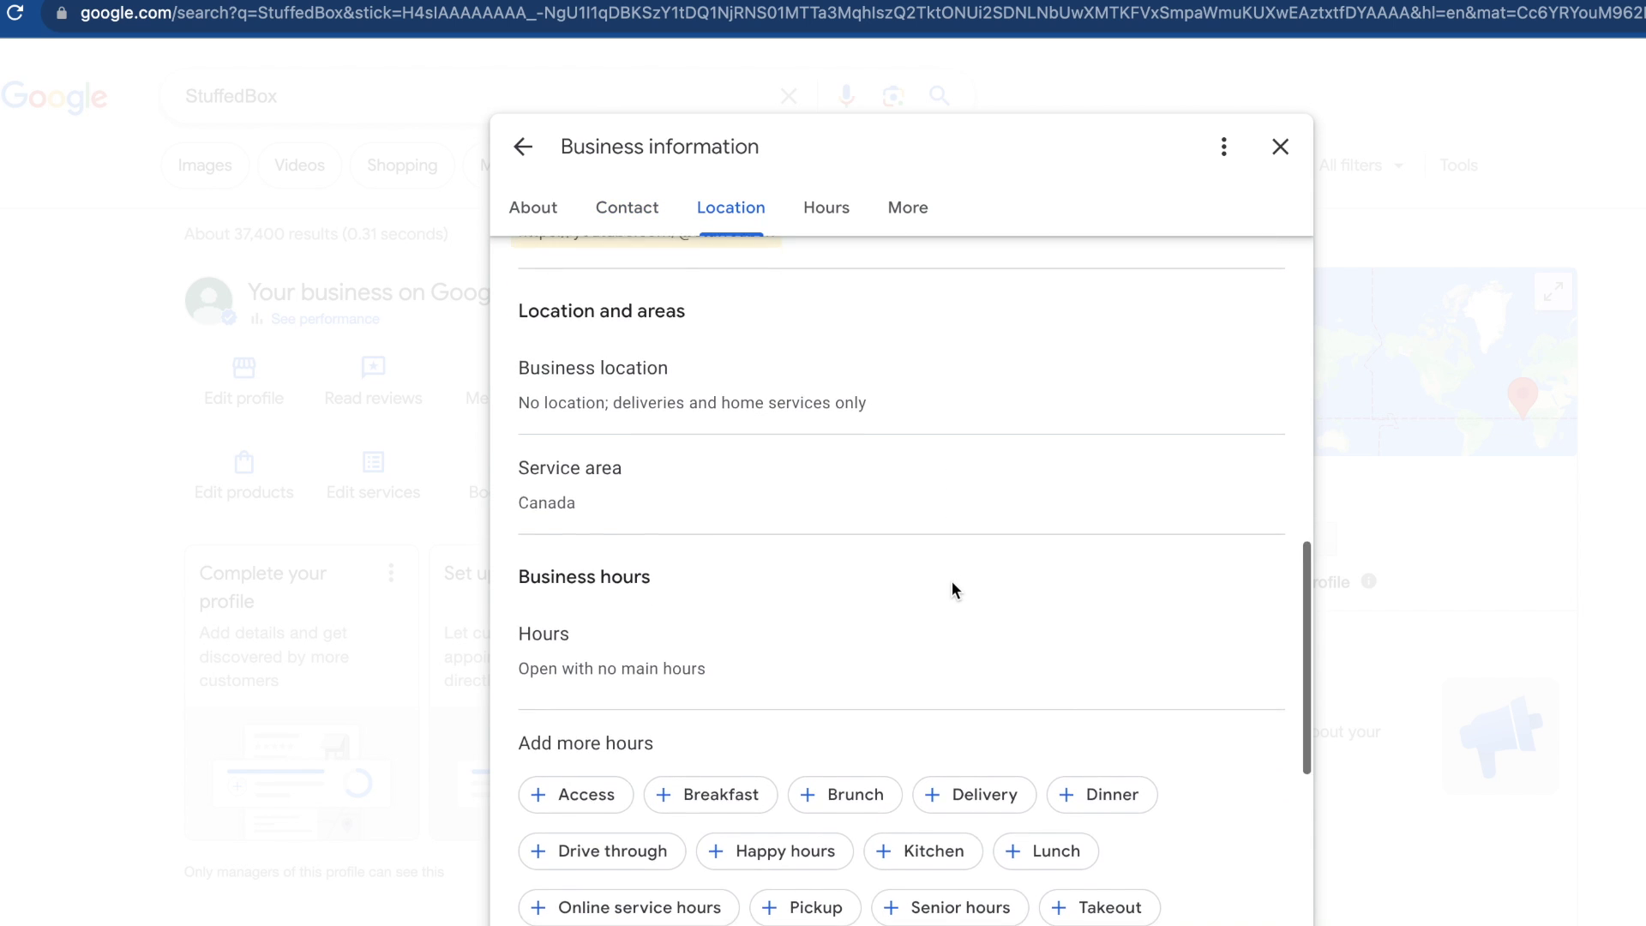
scroll(954, 591, down, 2)
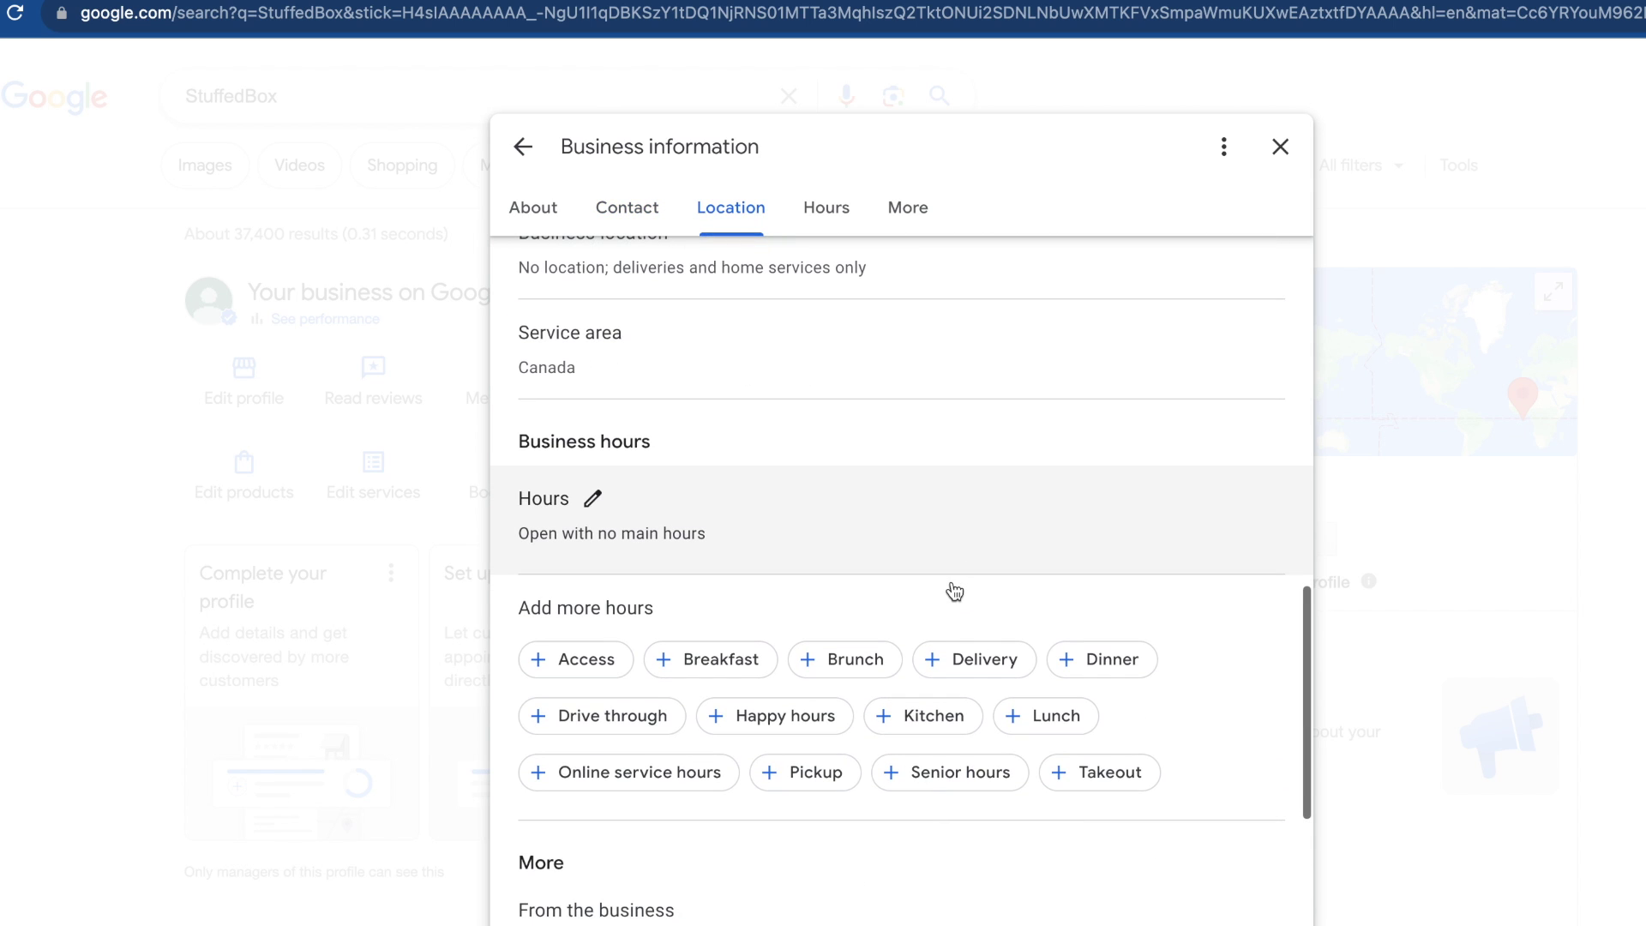
scroll(954, 592, down, 3)
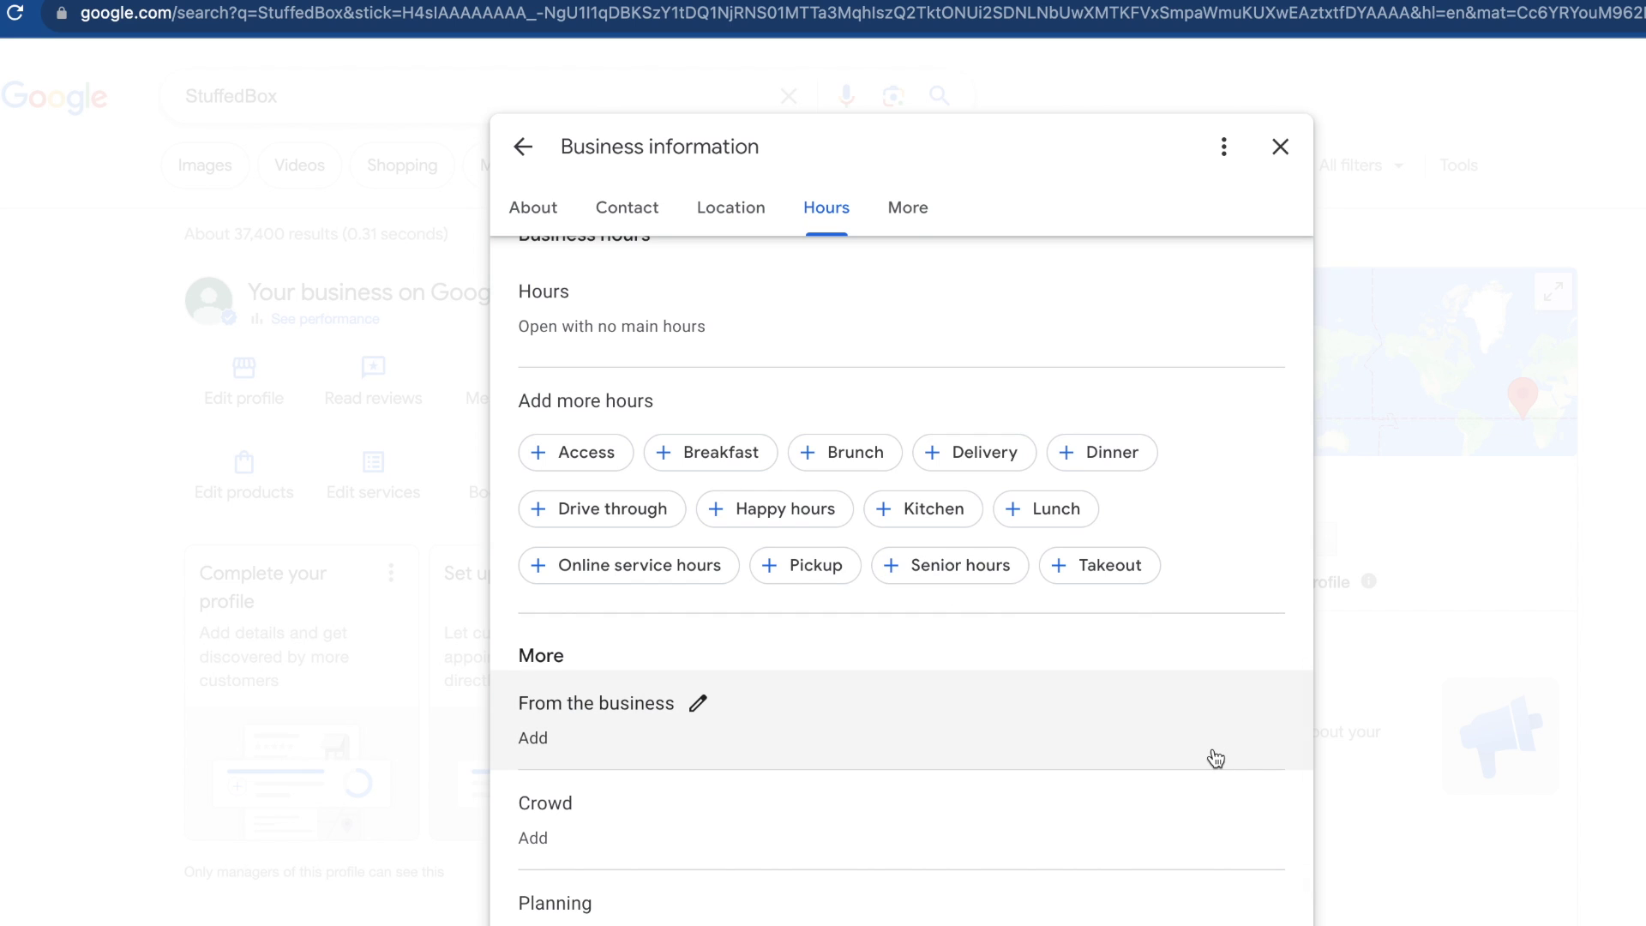
scroll(1215, 757, down, 3)
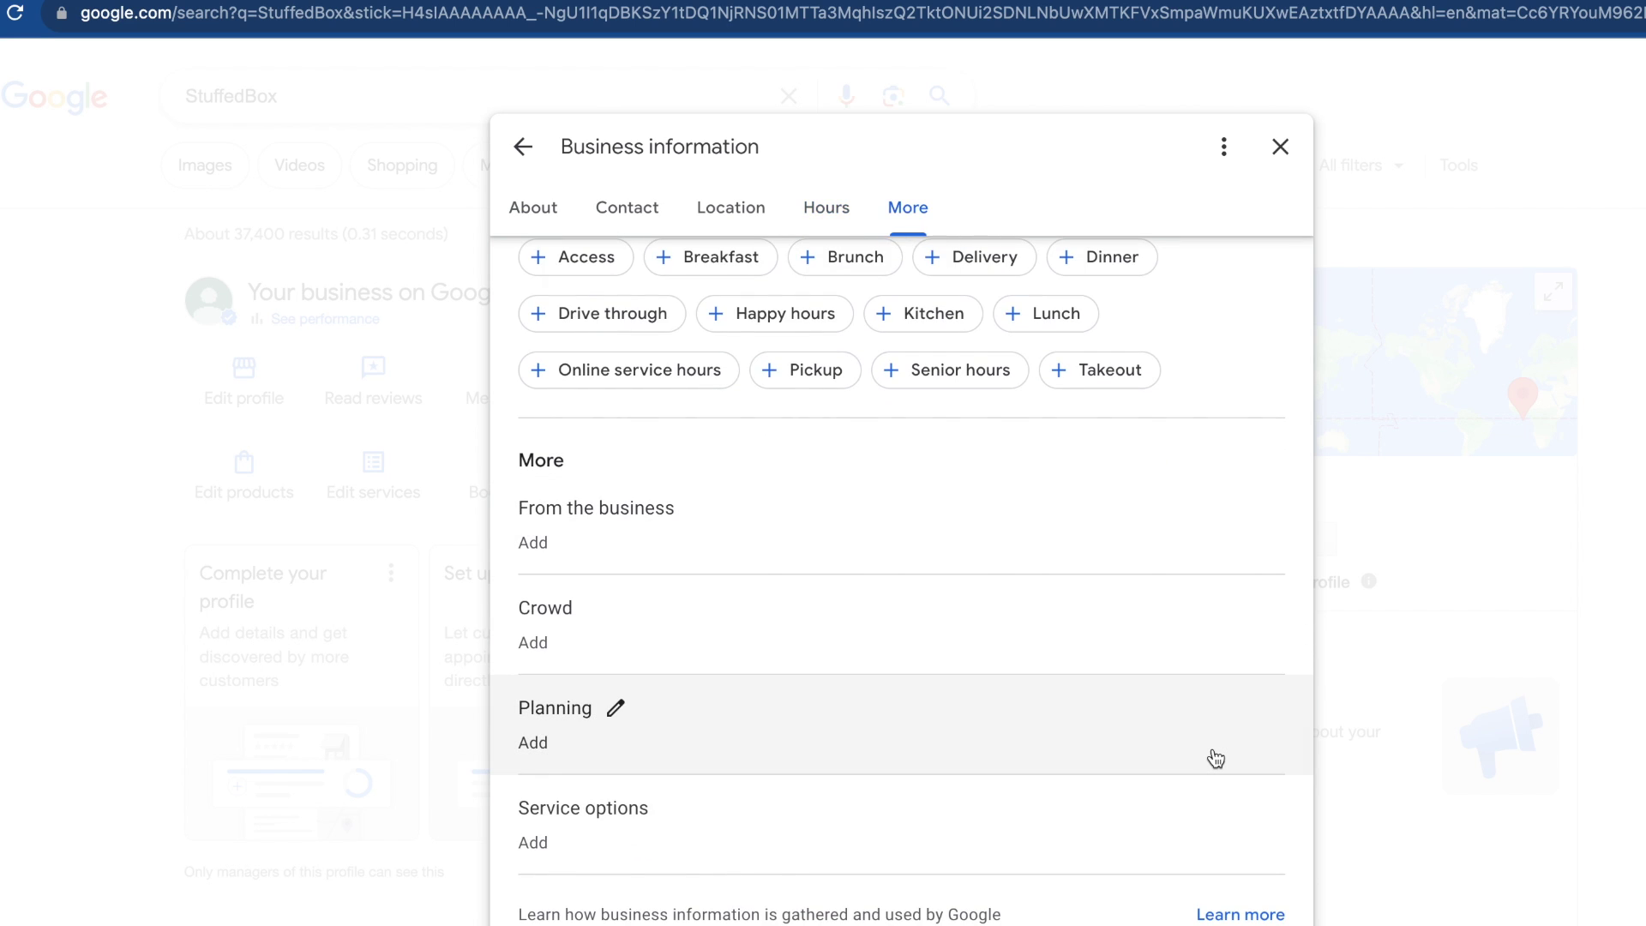
click(1279, 147)
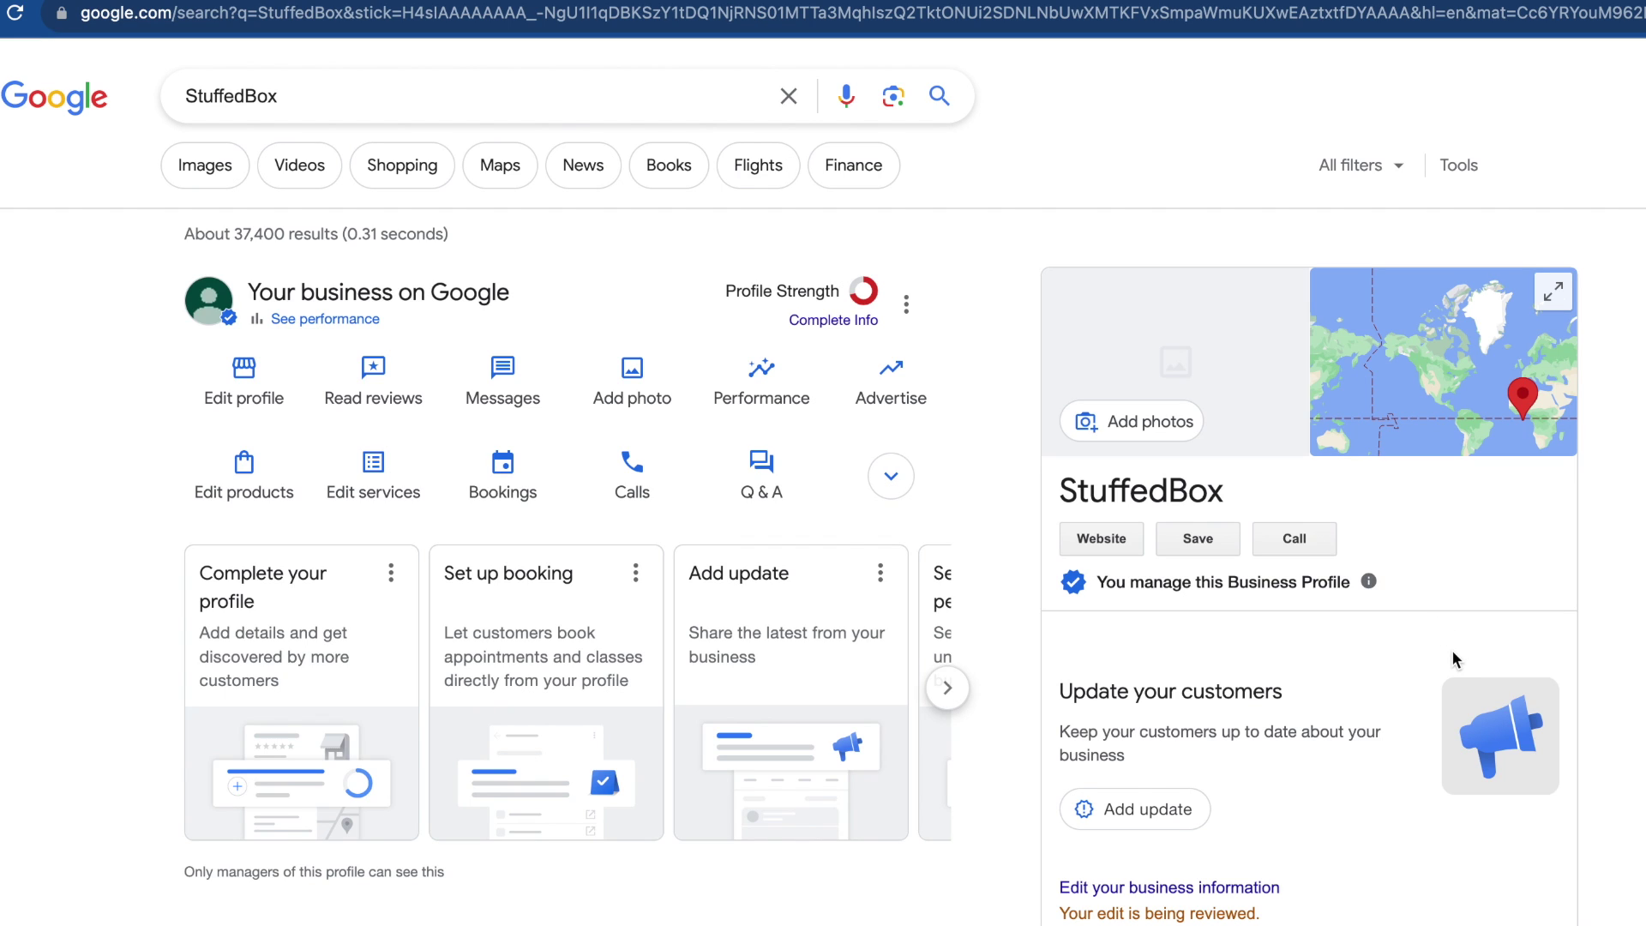
View the reviews, open Get more reviews with its shareable review link, then close it
click(371, 392)
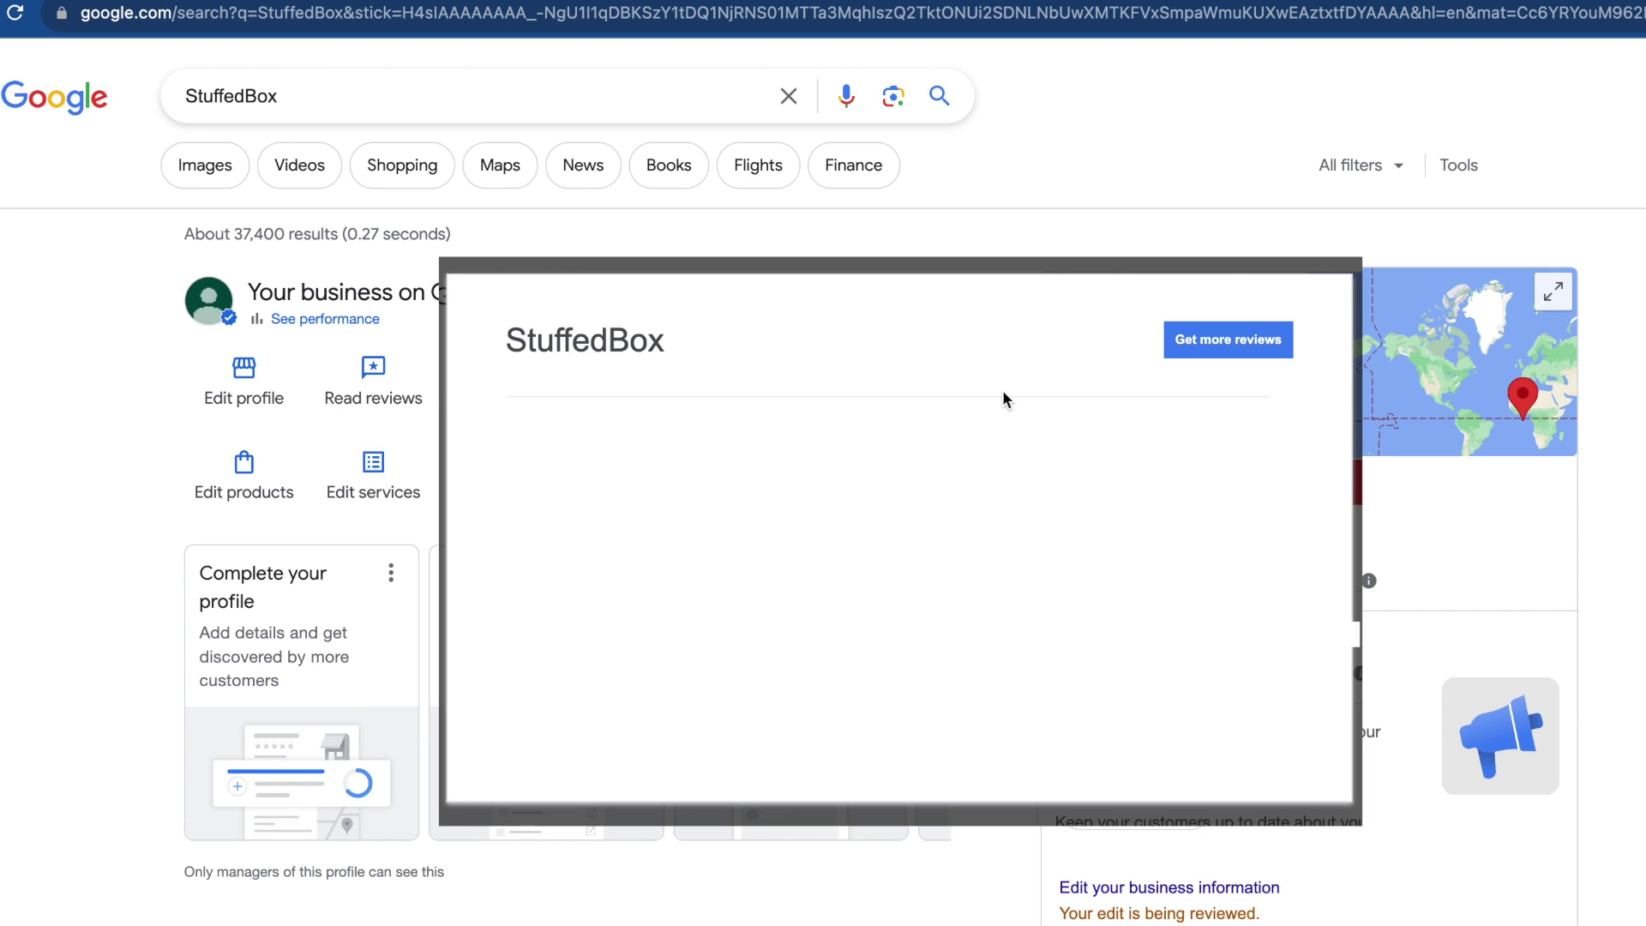
click(1194, 356)
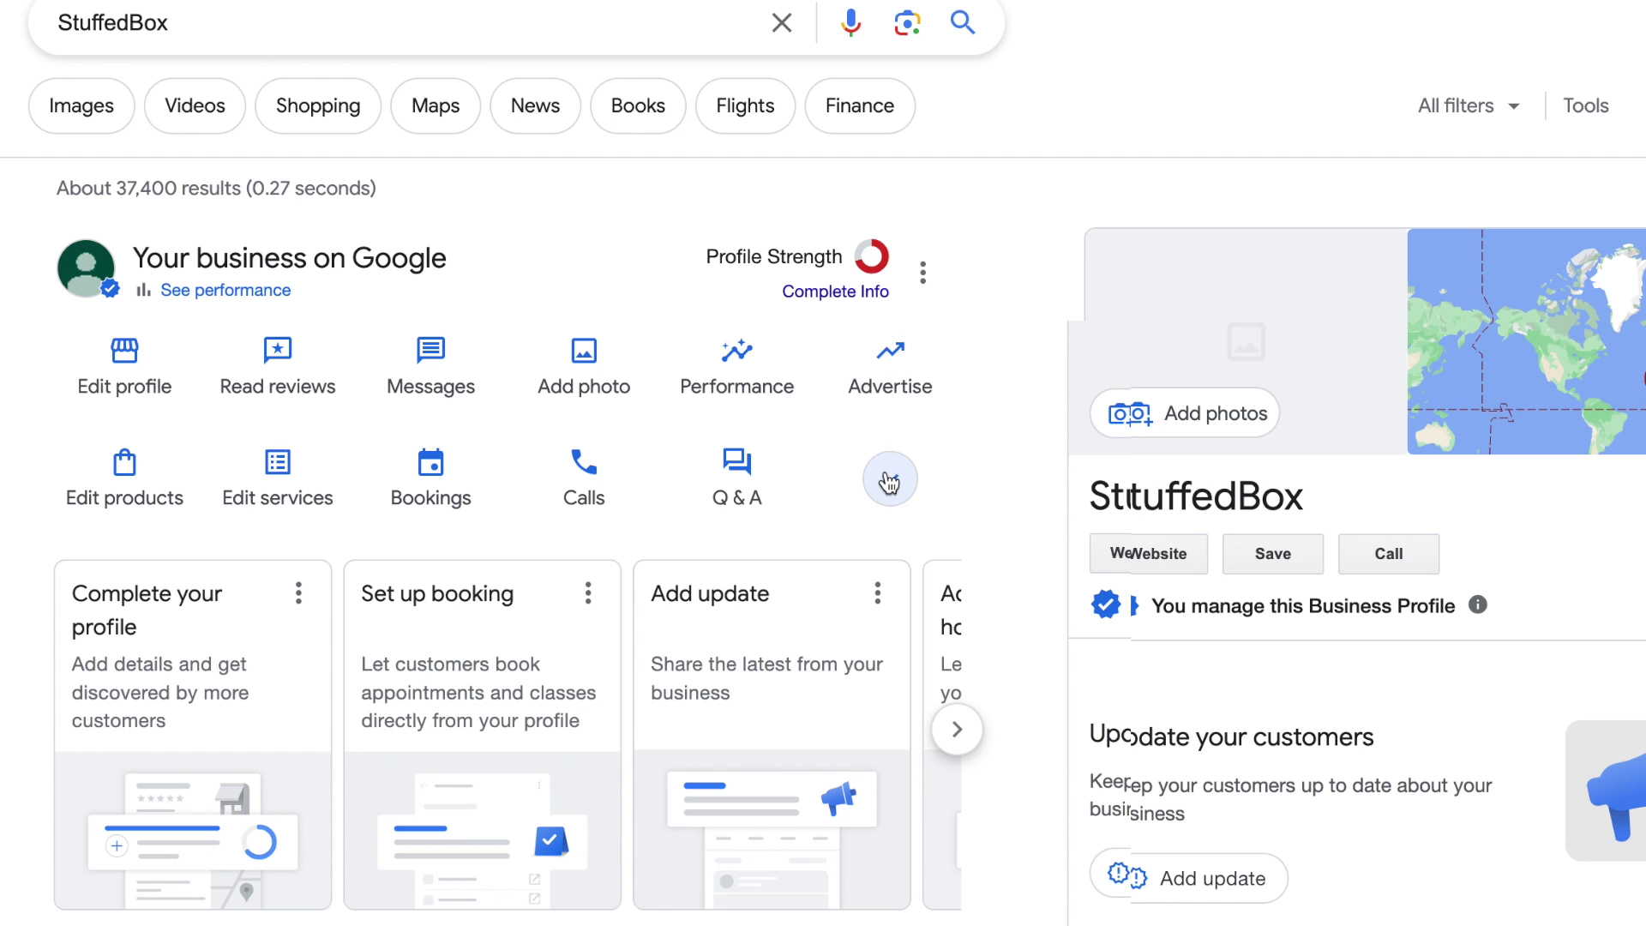
click(889, 482)
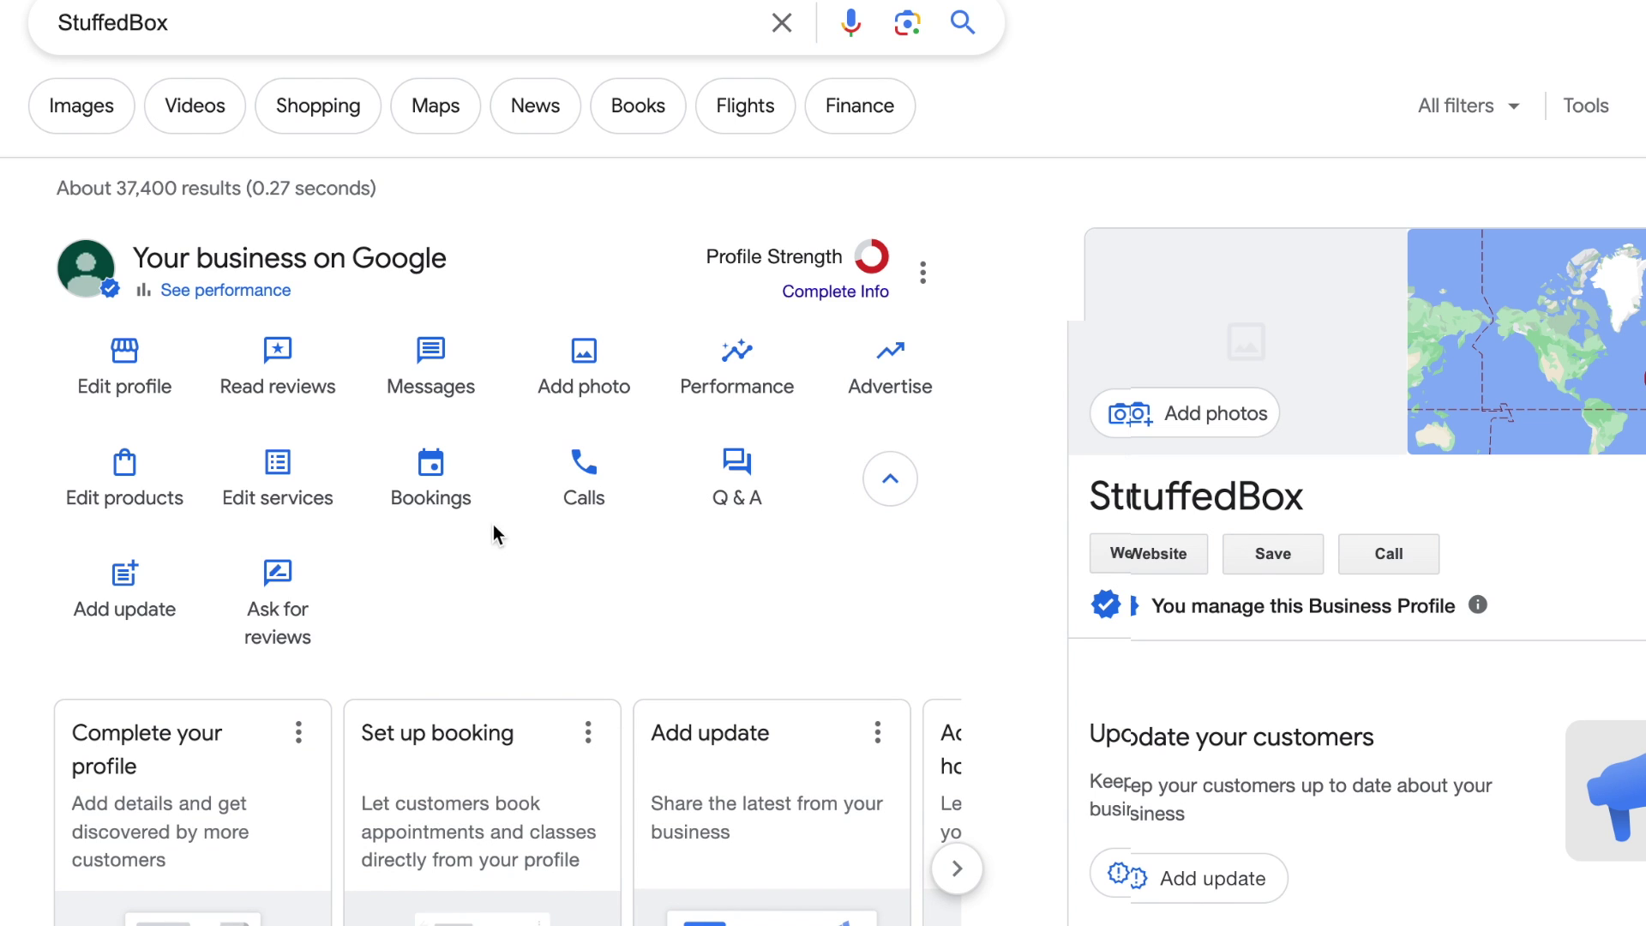
click(281, 622)
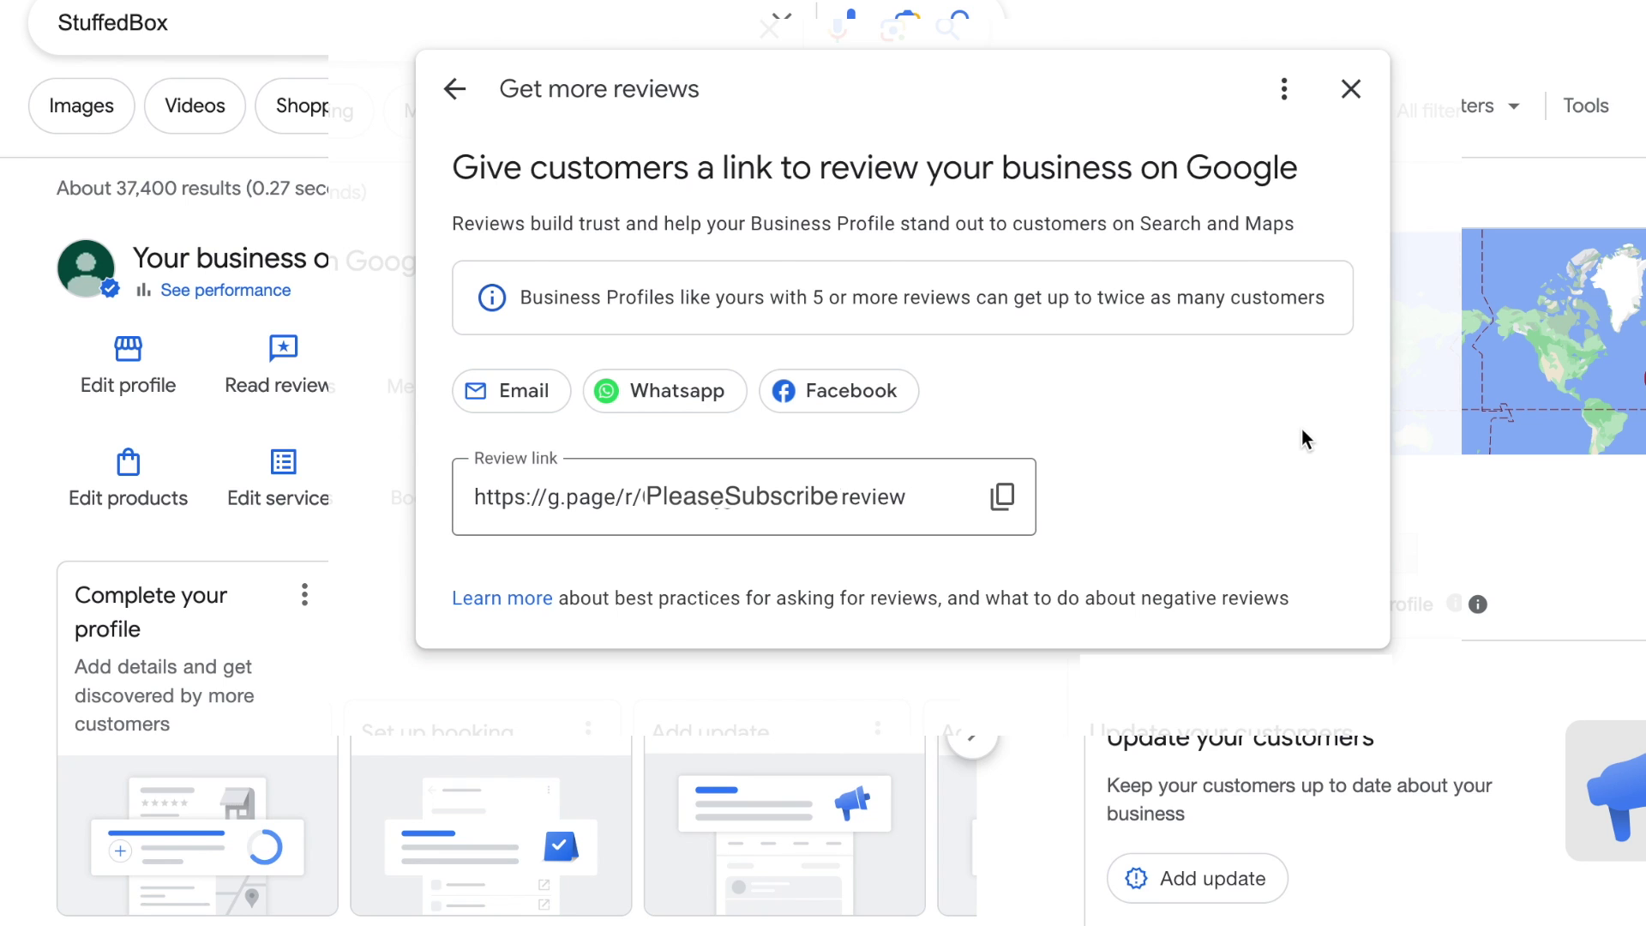
click(1350, 89)
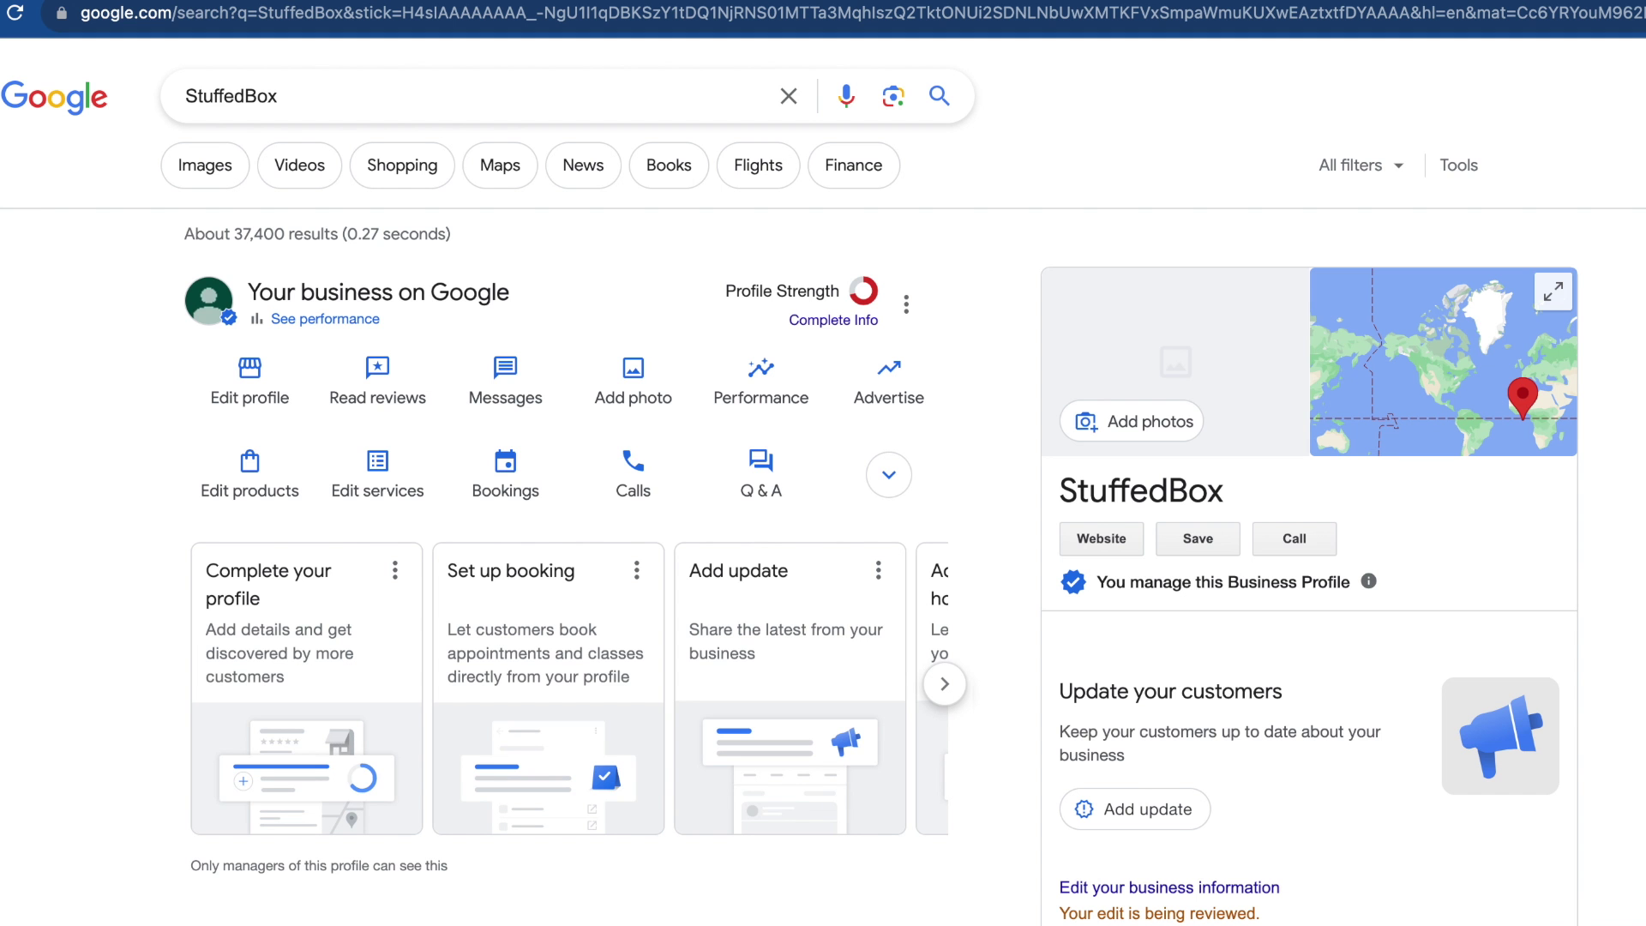
Turn customer chat on, then switch it off in Chat settings and close both panels
click(491, 385)
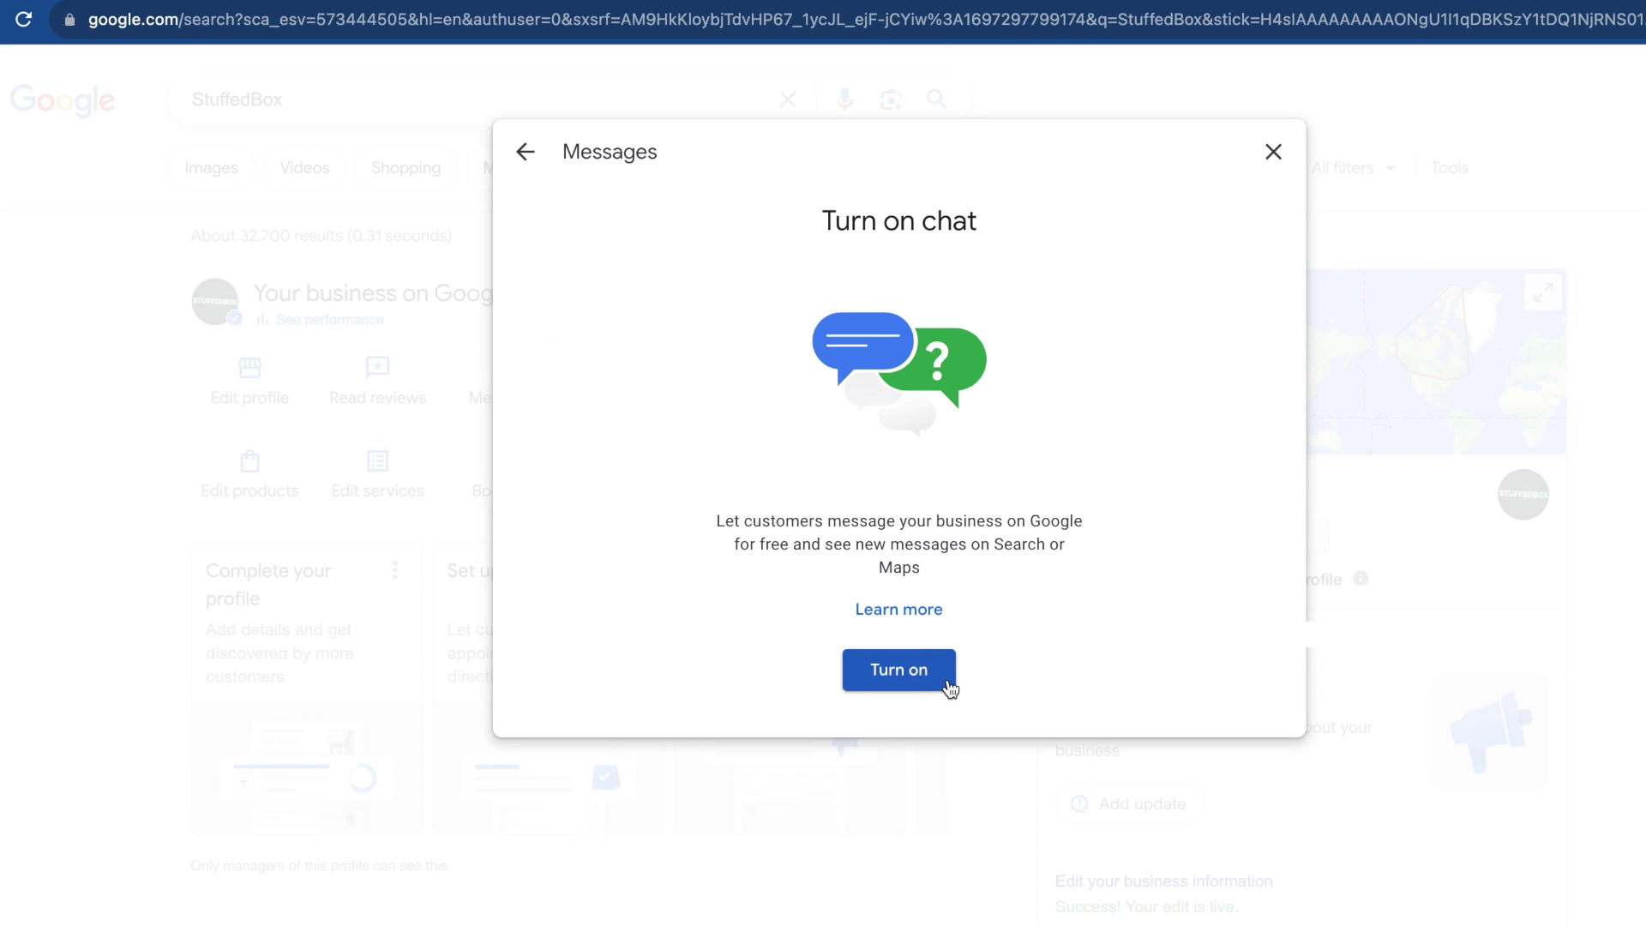
click(943, 680)
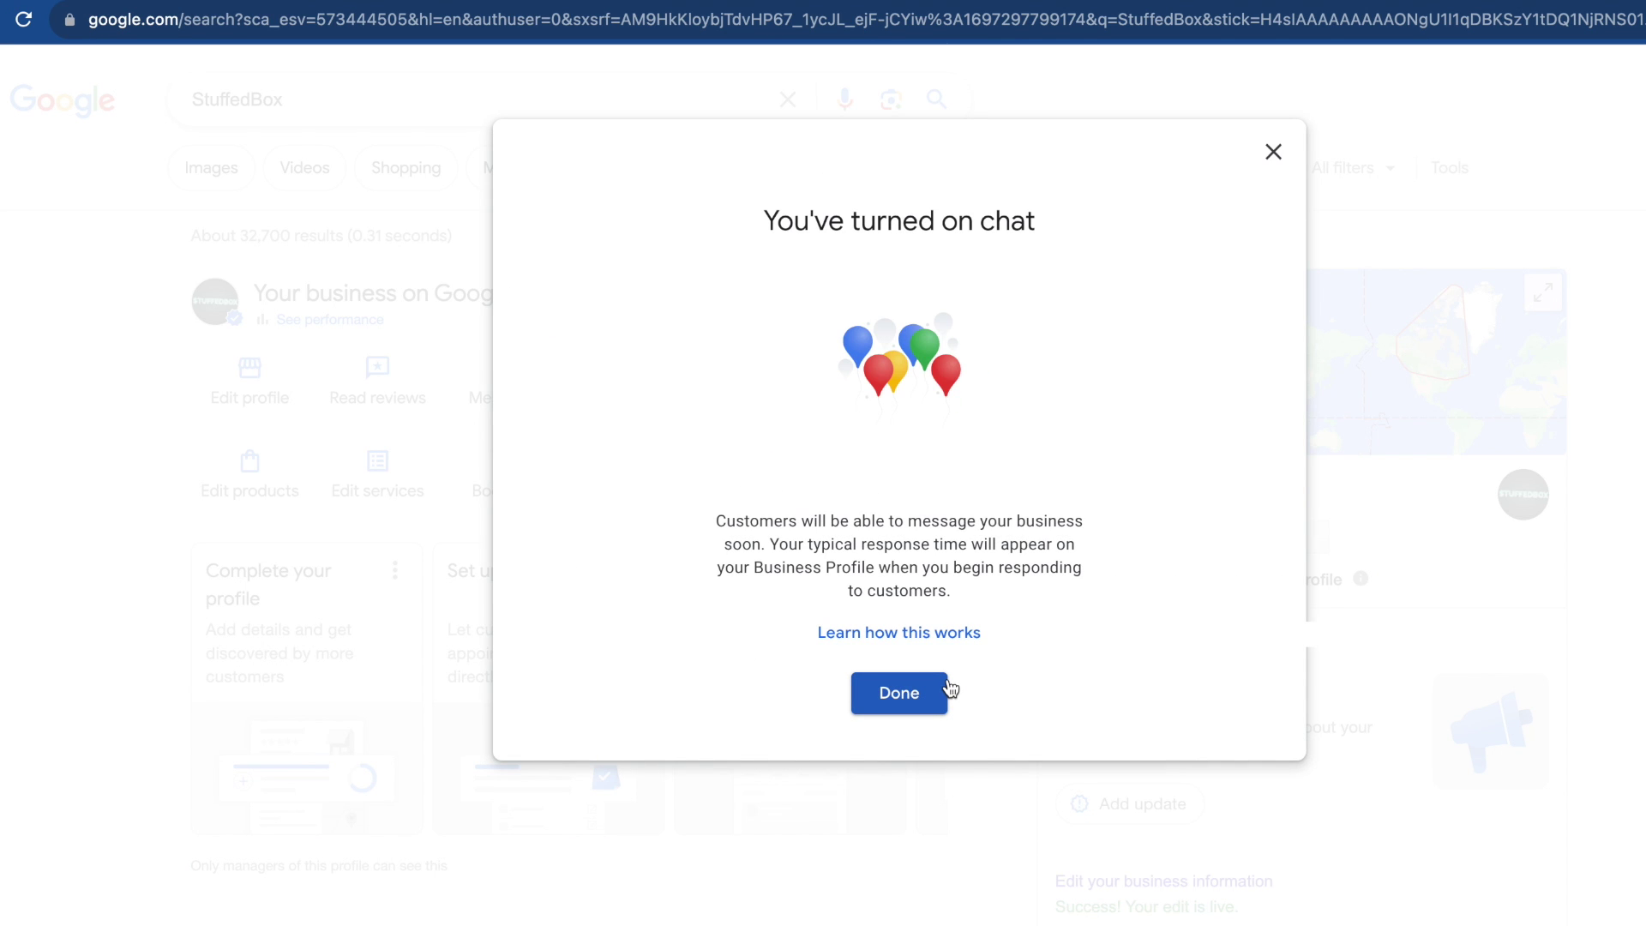
click(922, 695)
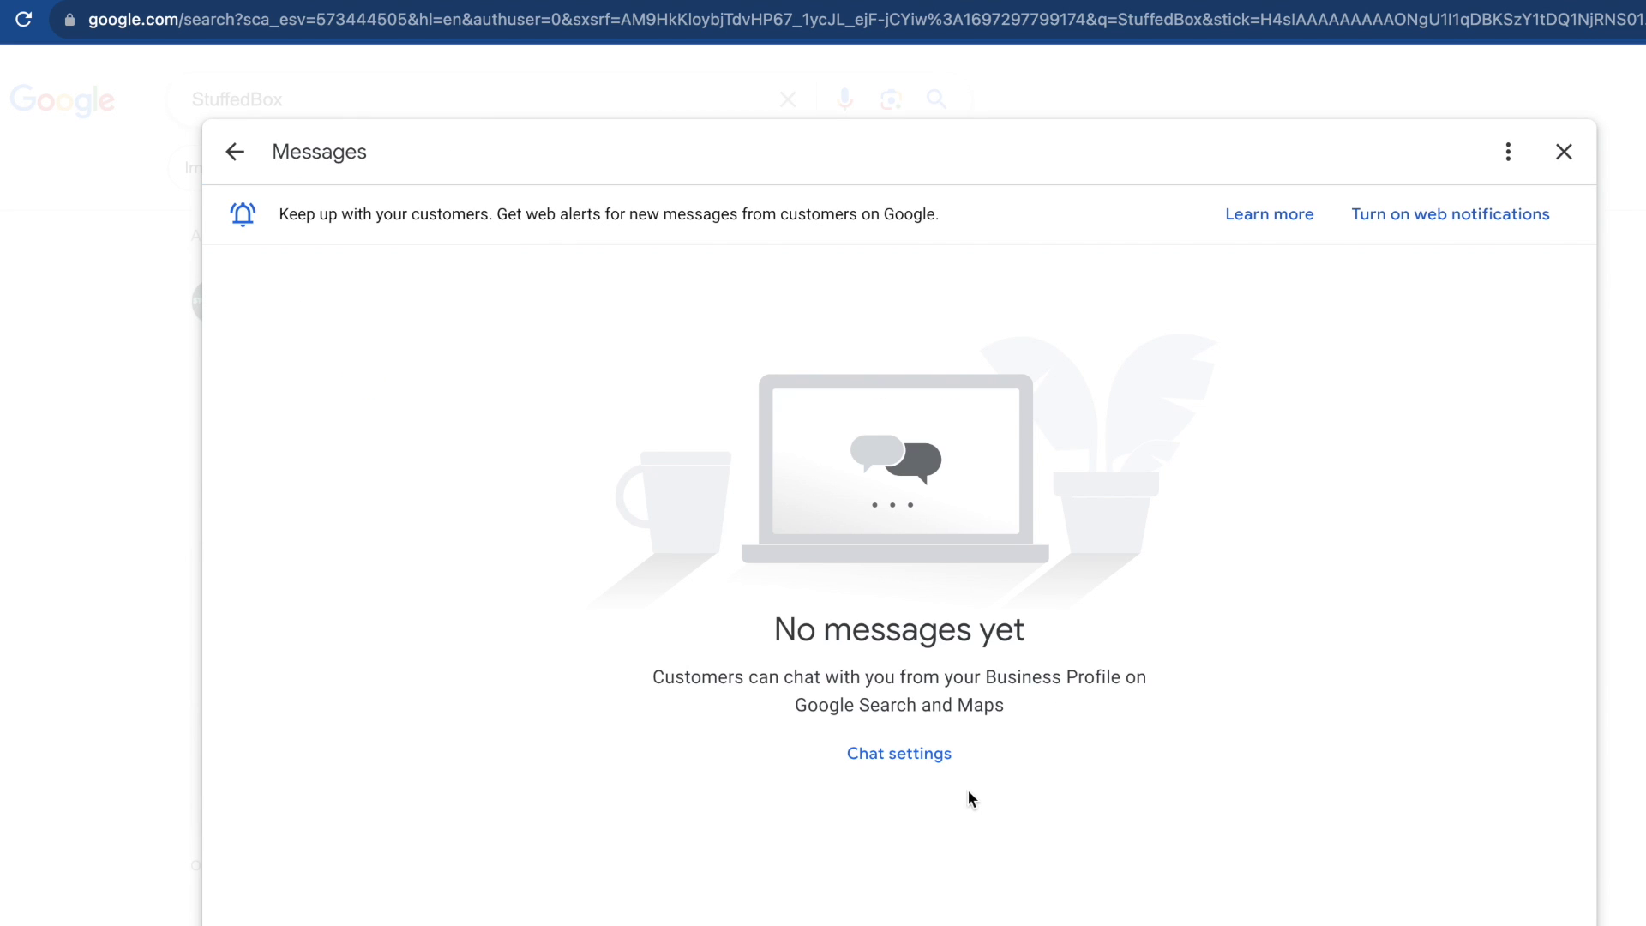
click(937, 757)
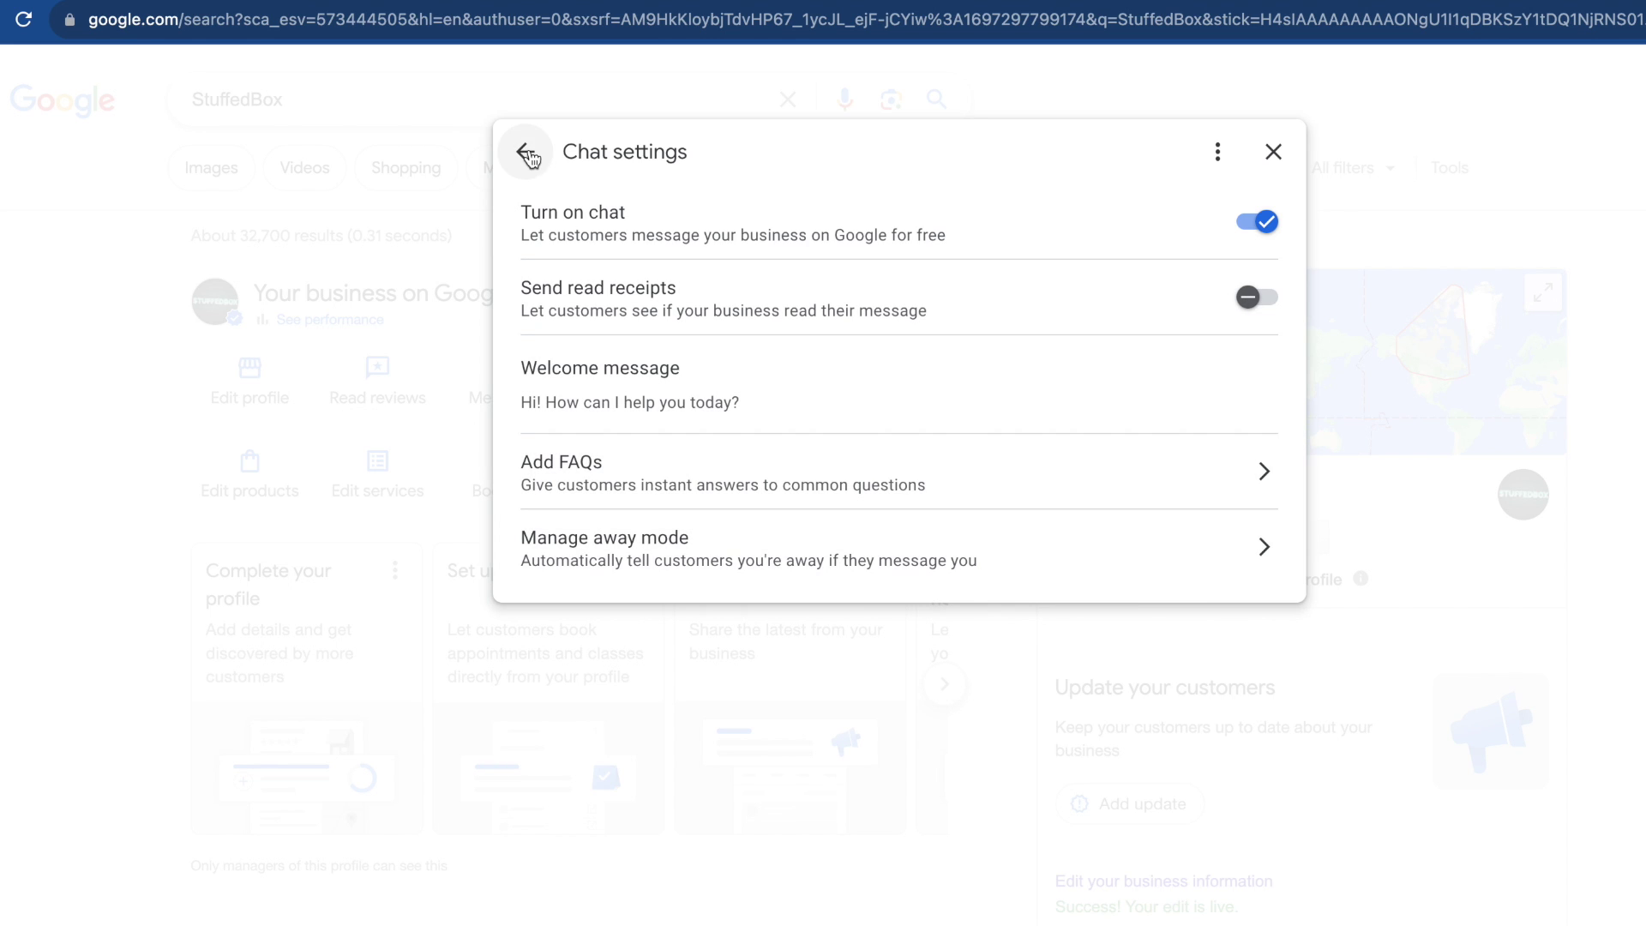
click(1241, 224)
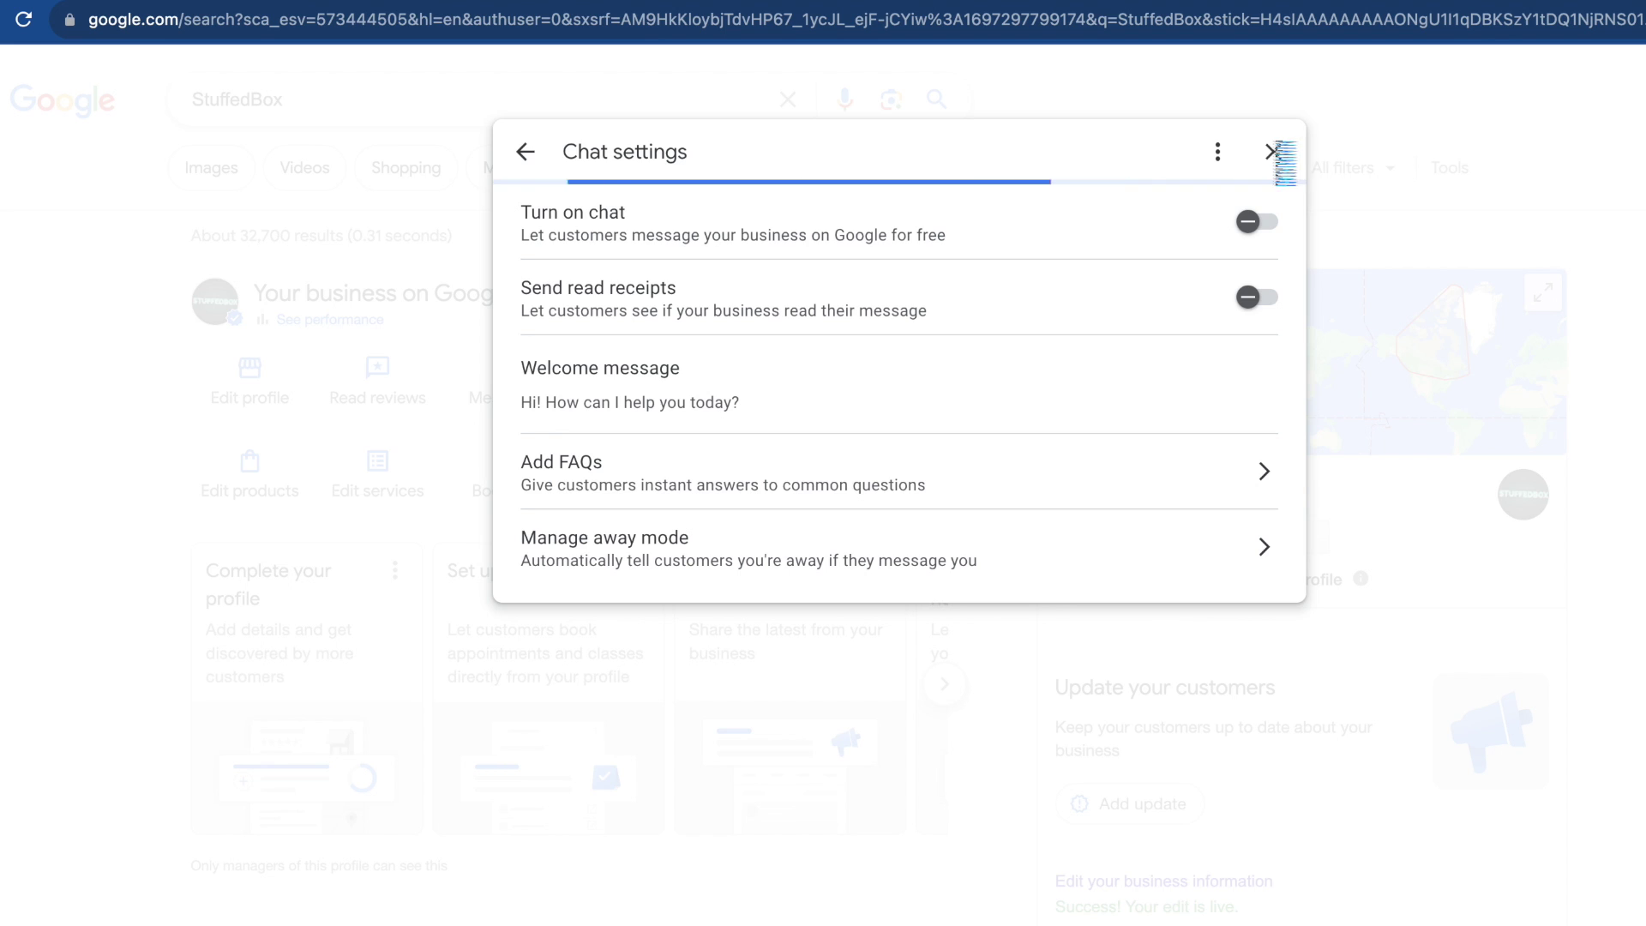
click(1274, 152)
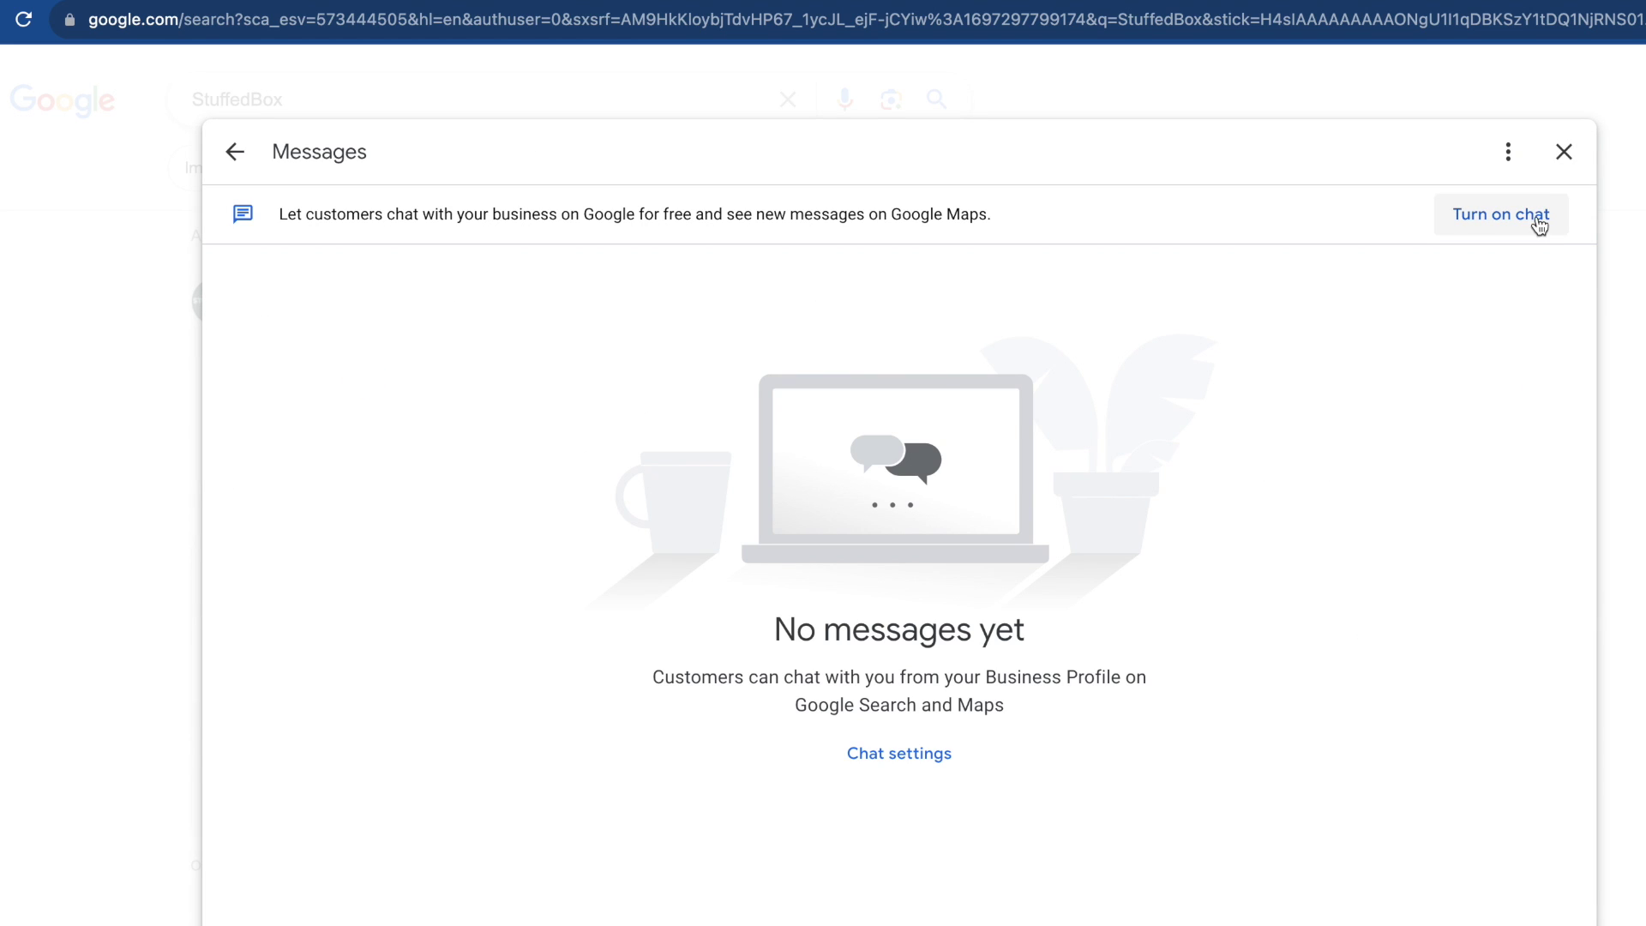
click(1564, 151)
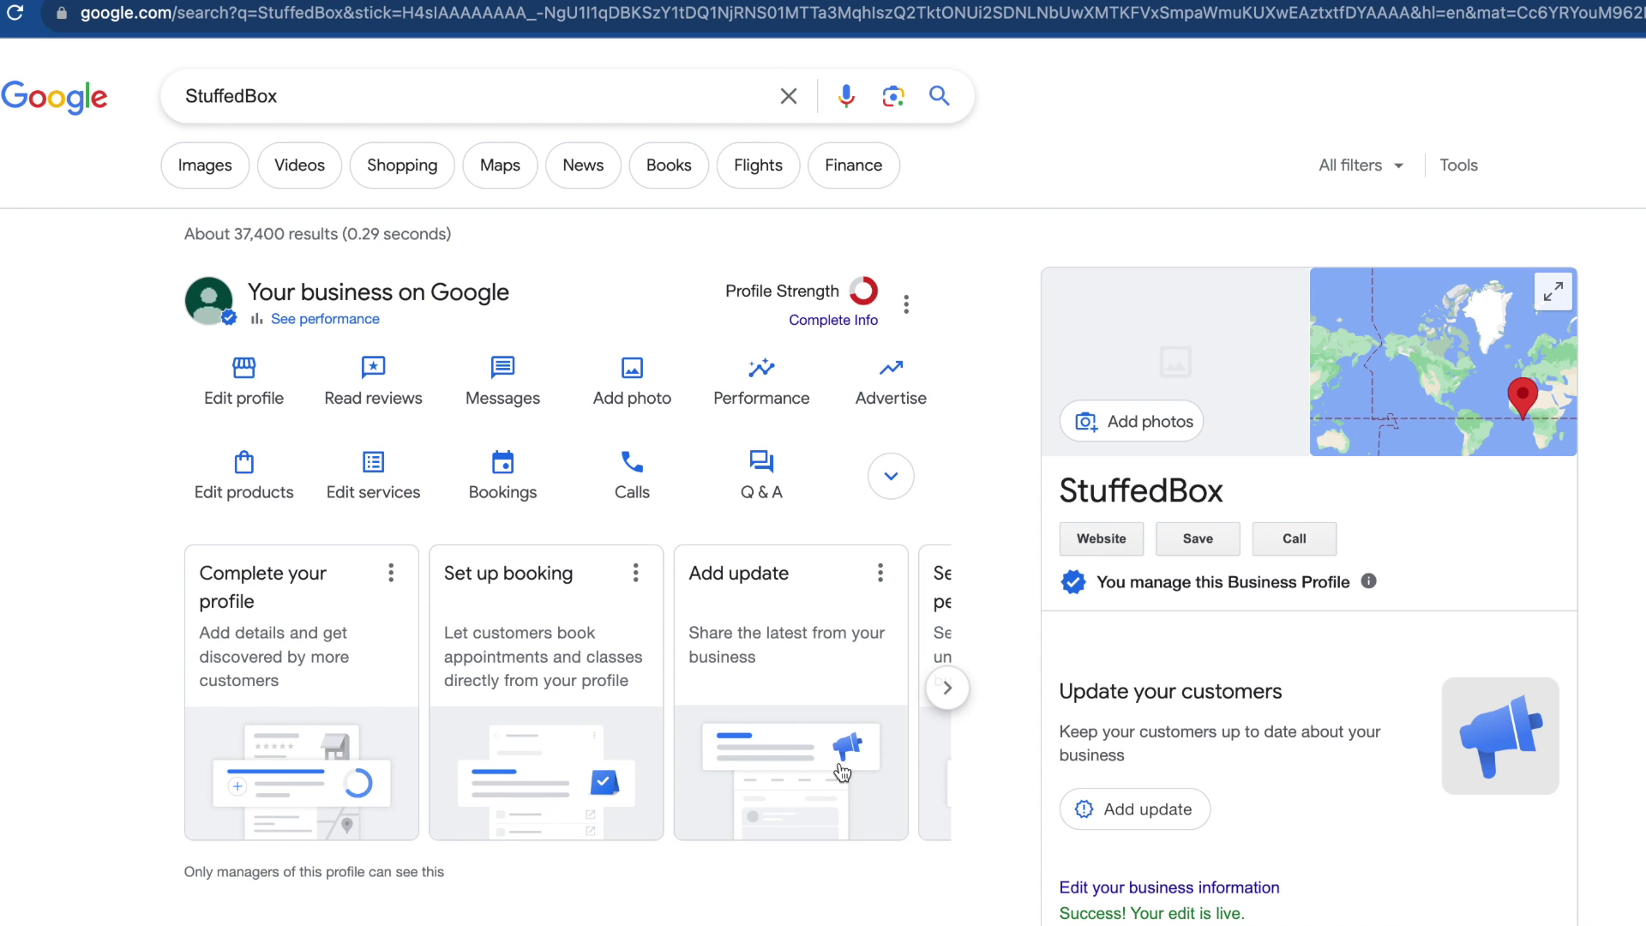
Upload the STUFFEDBOX logo PNG as the profile logo, save the crop, and reload
click(635, 371)
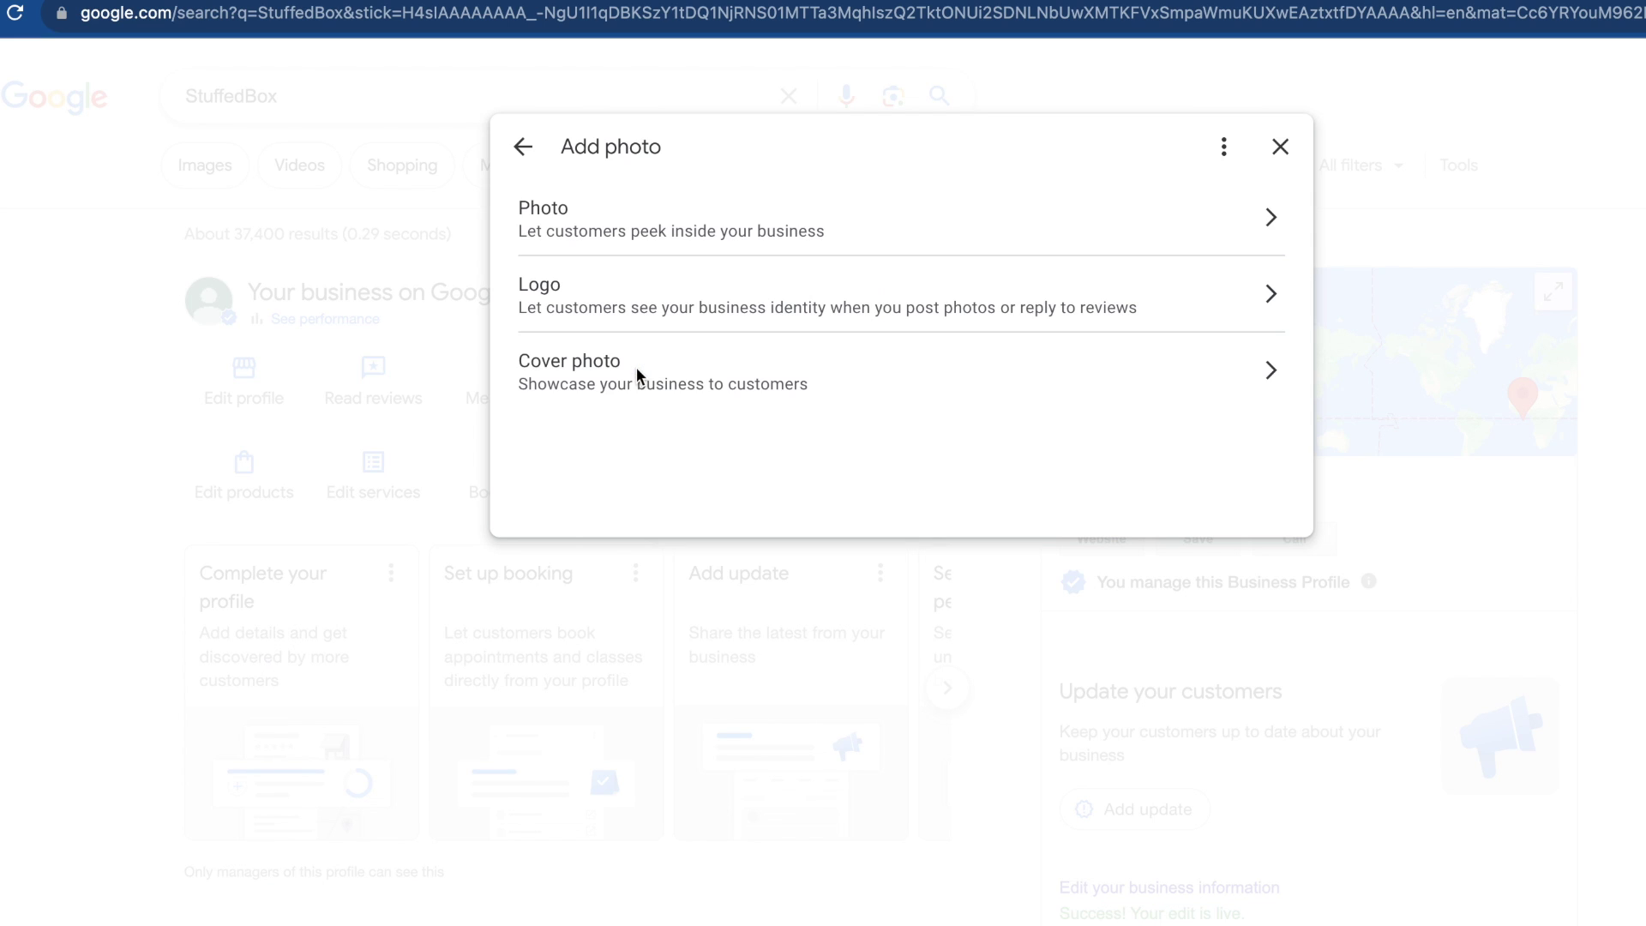
click(1145, 296)
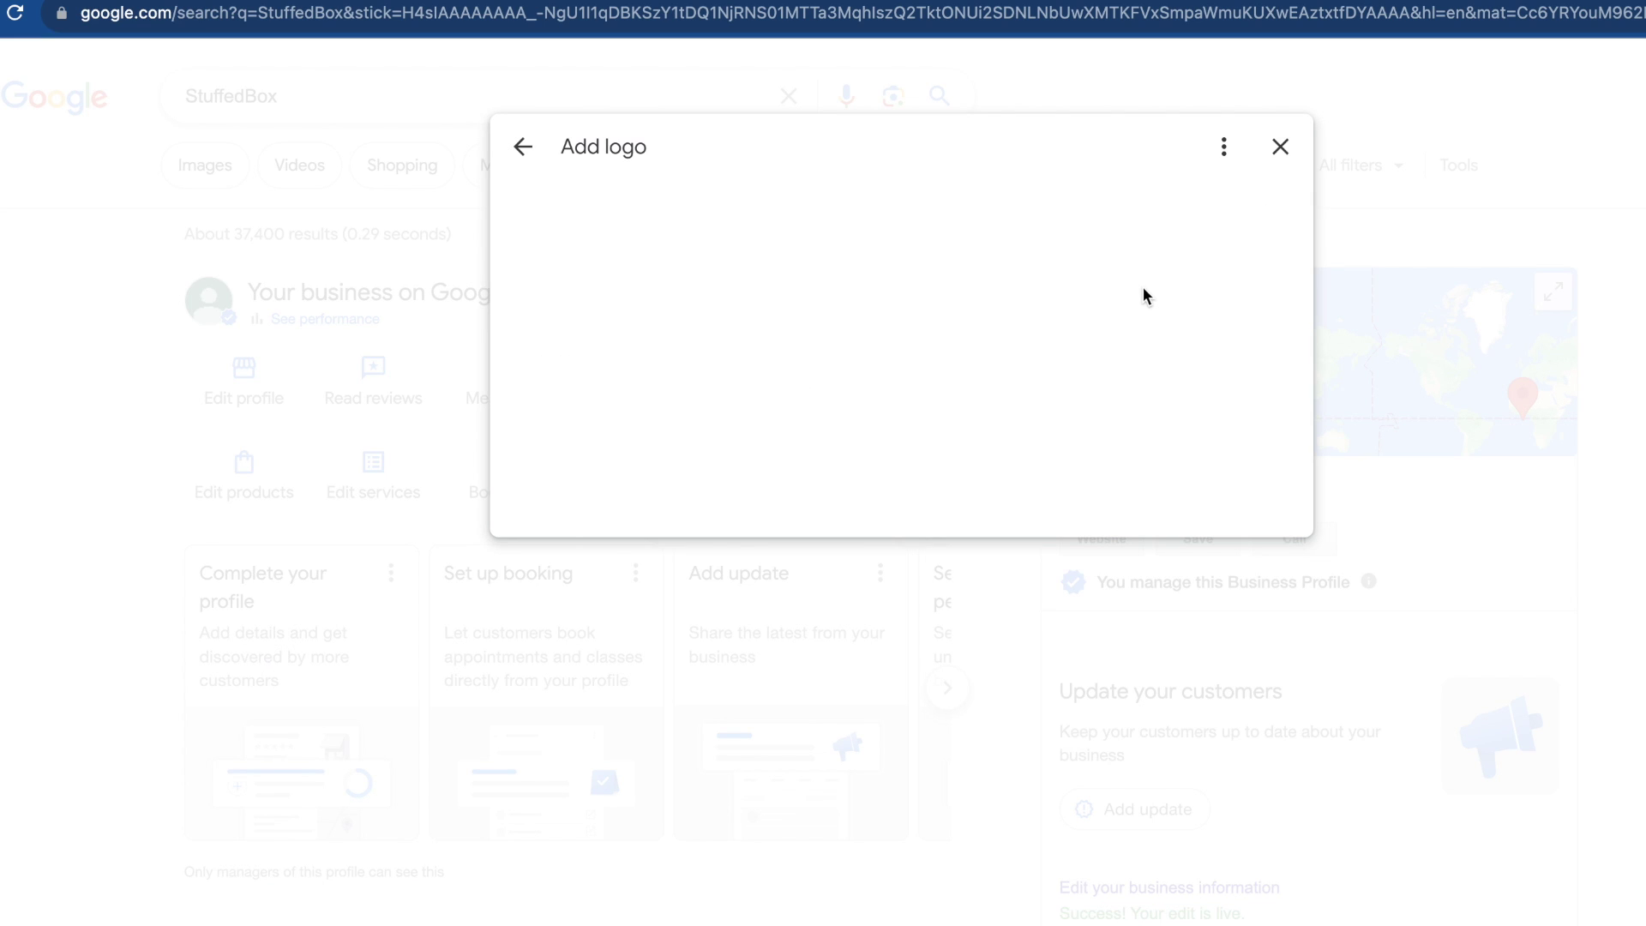
key(super+Tab)
drag(1395, 125, 948, 323)
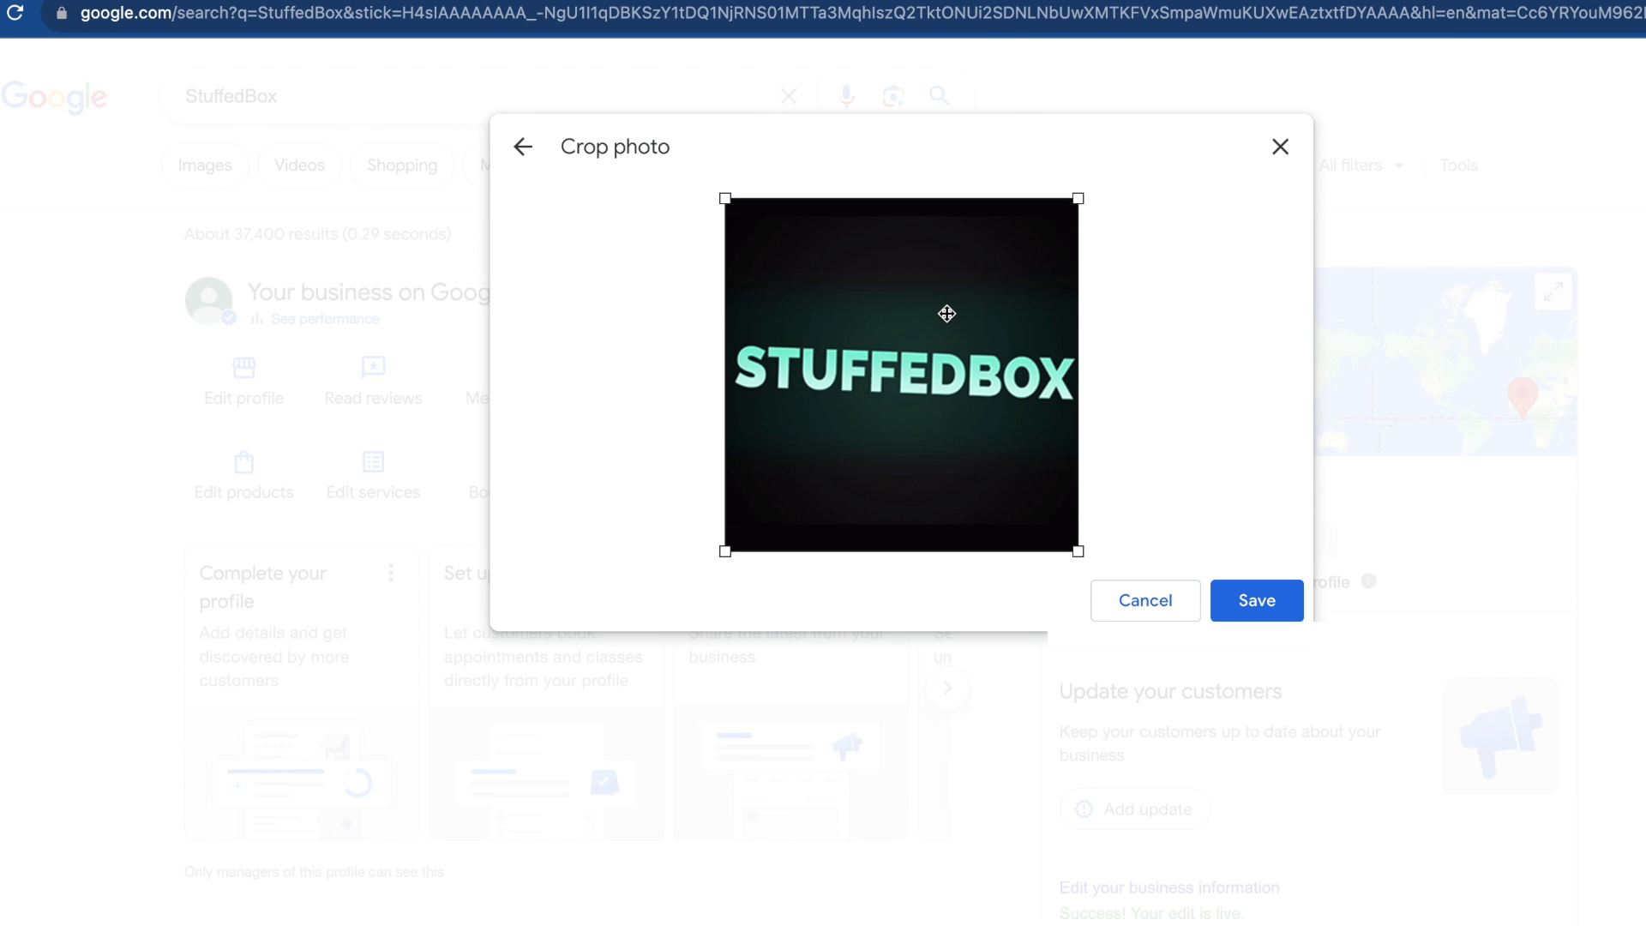
click(1277, 602)
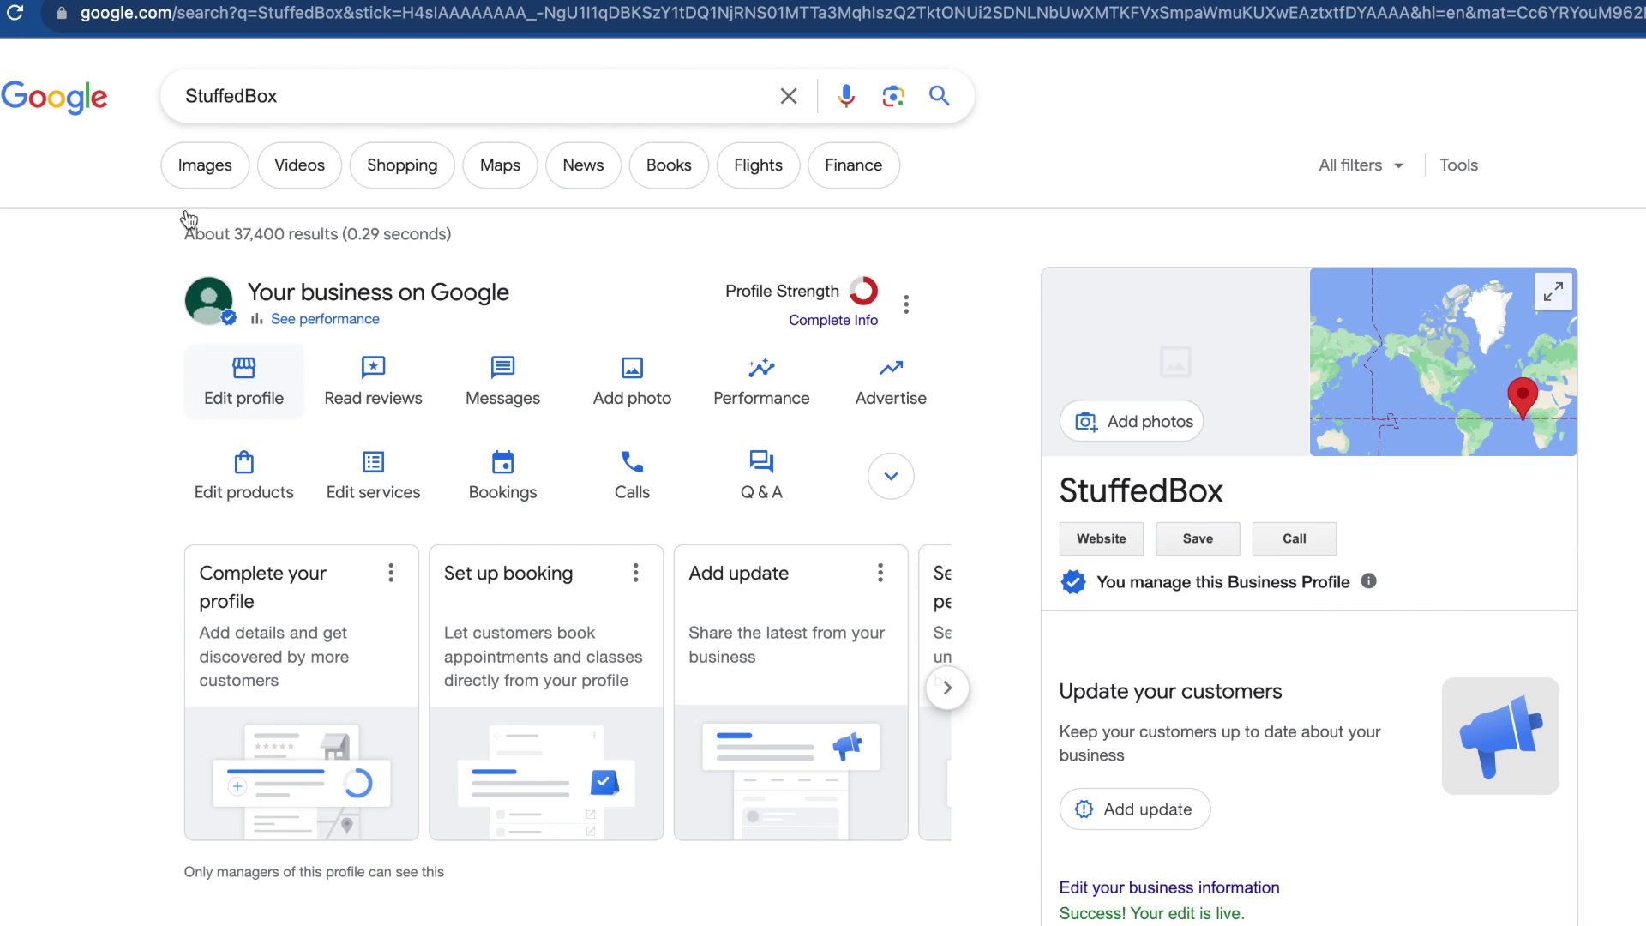
click(17, 17)
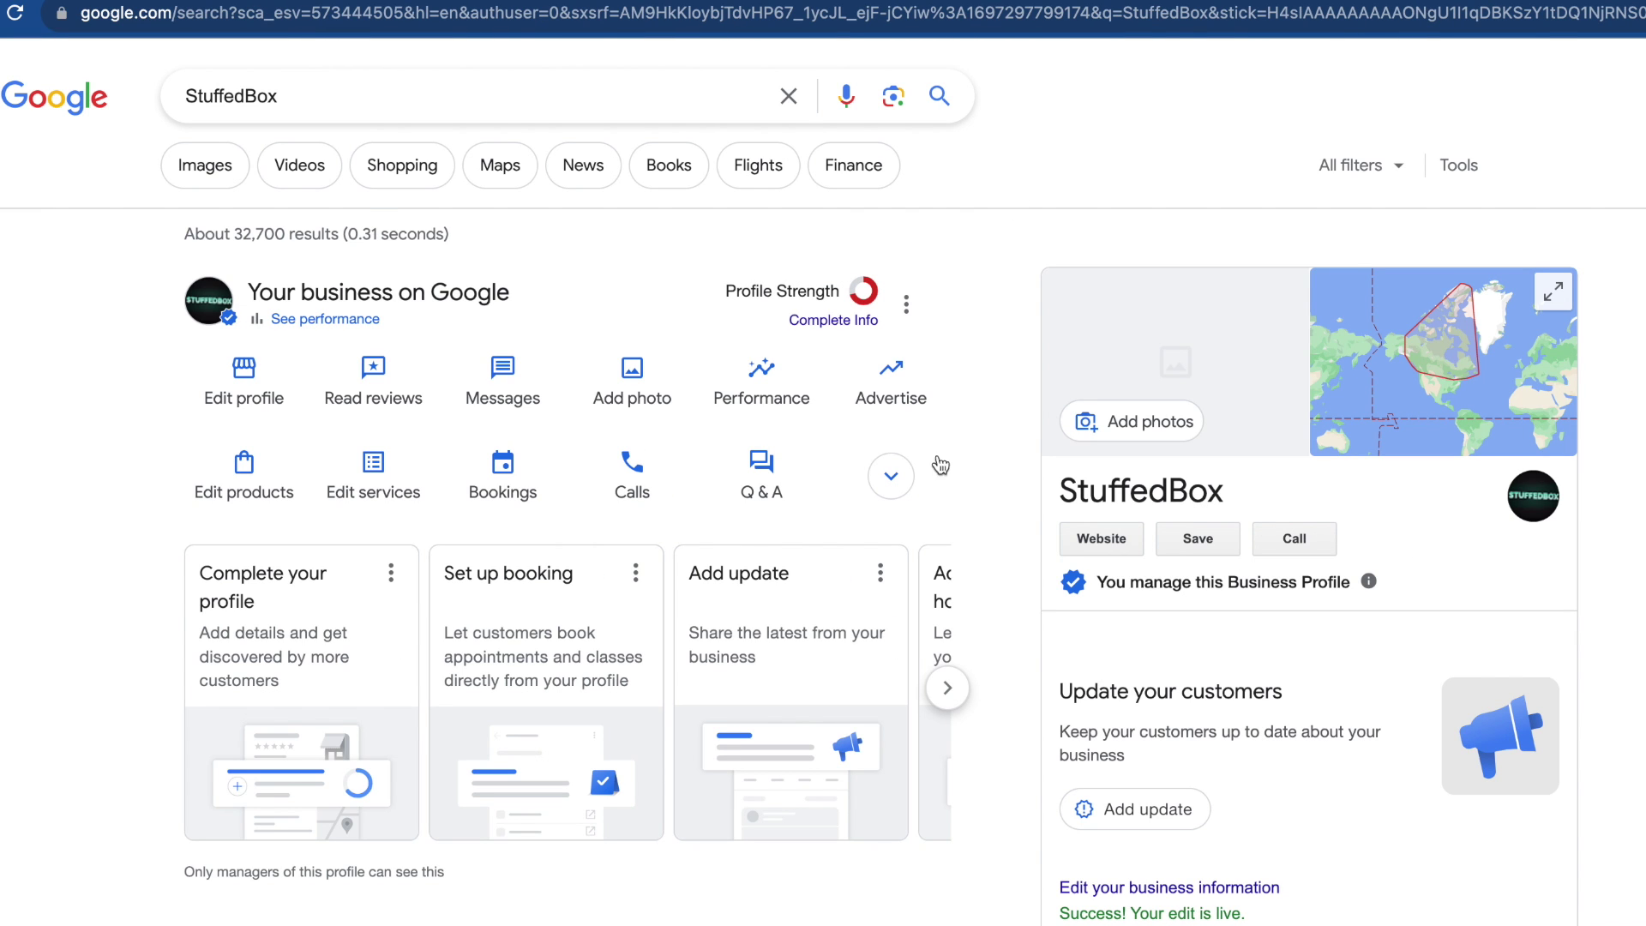
Open the Performance statistics and review the calls figures
click(762, 384)
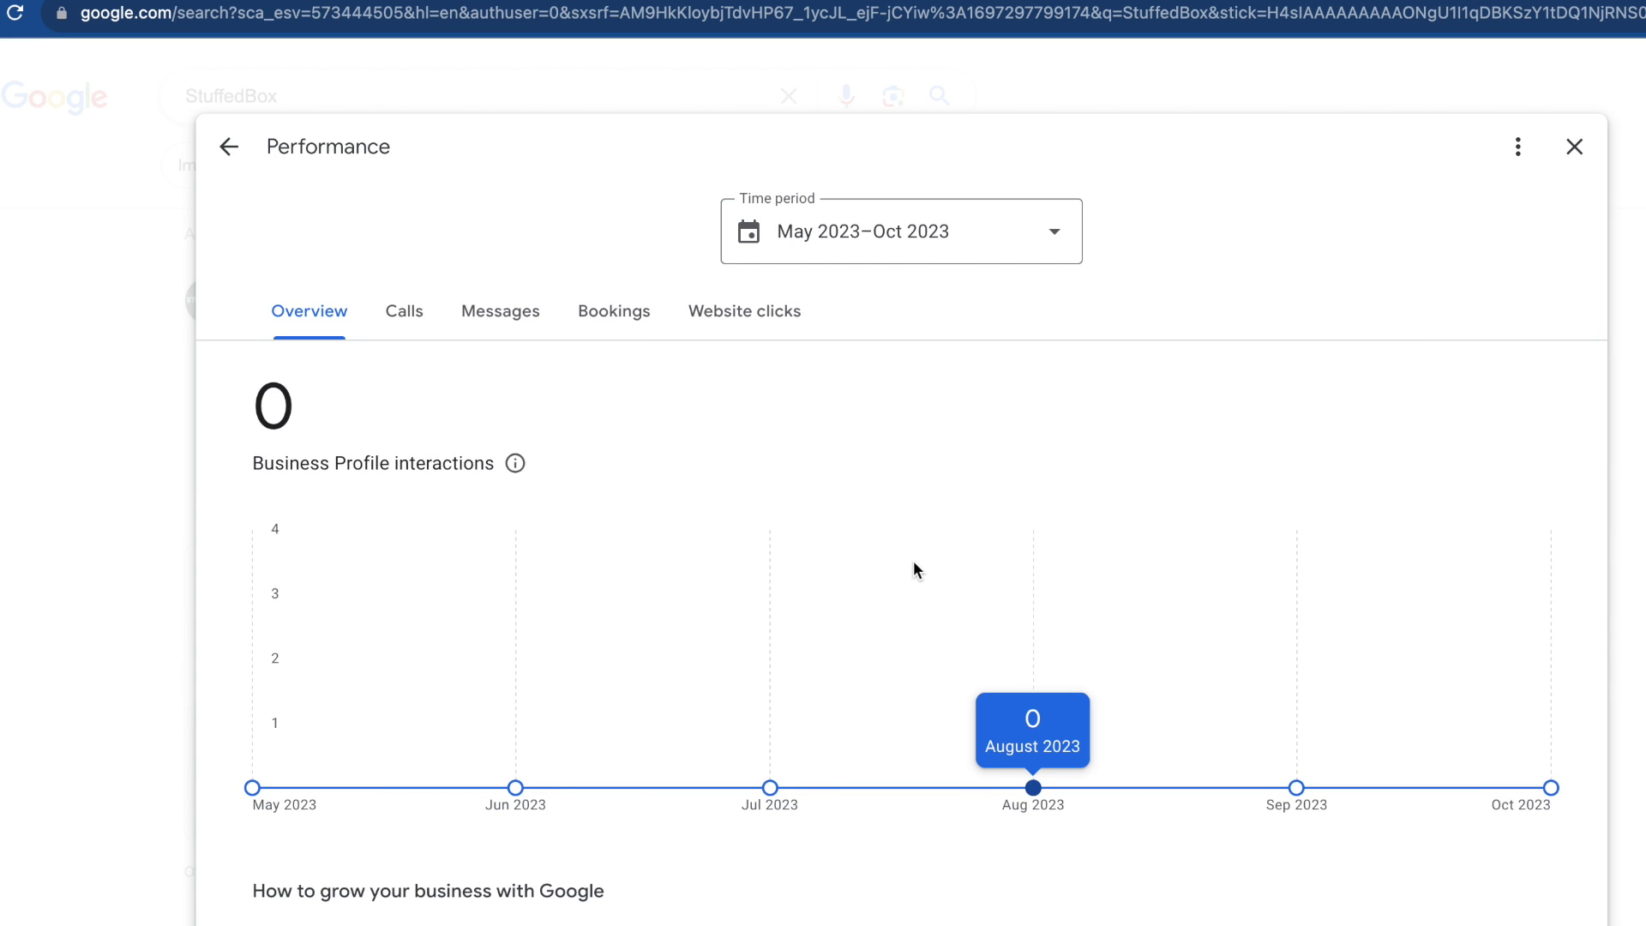
scroll(913, 559, down, 5)
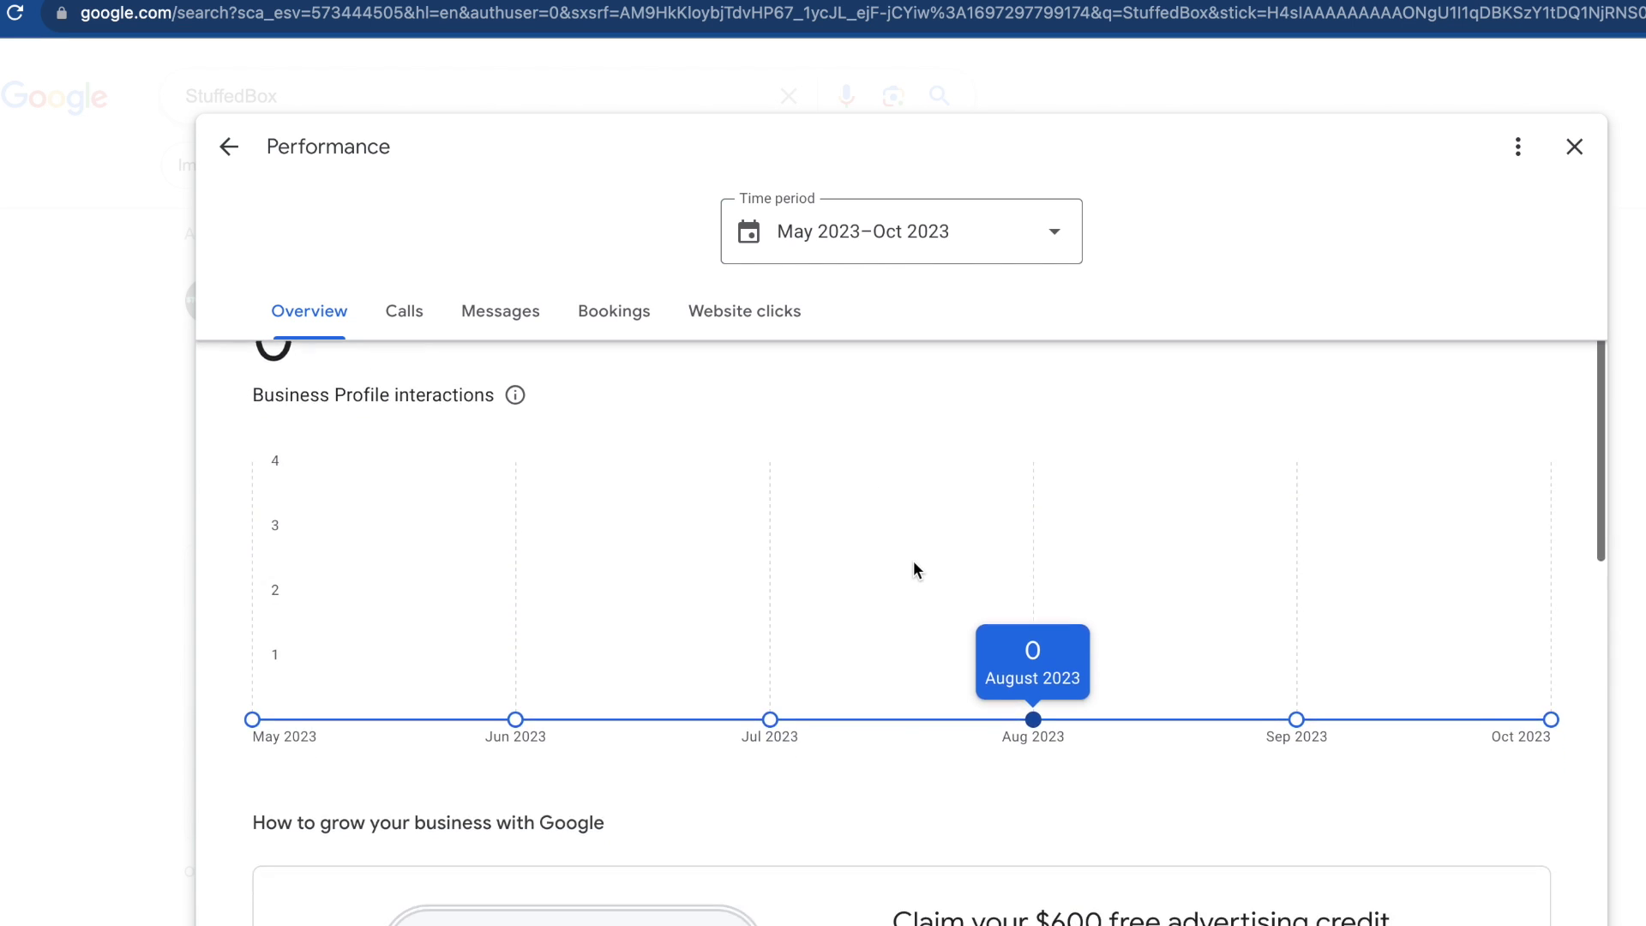
scroll(909, 545, down, 1)
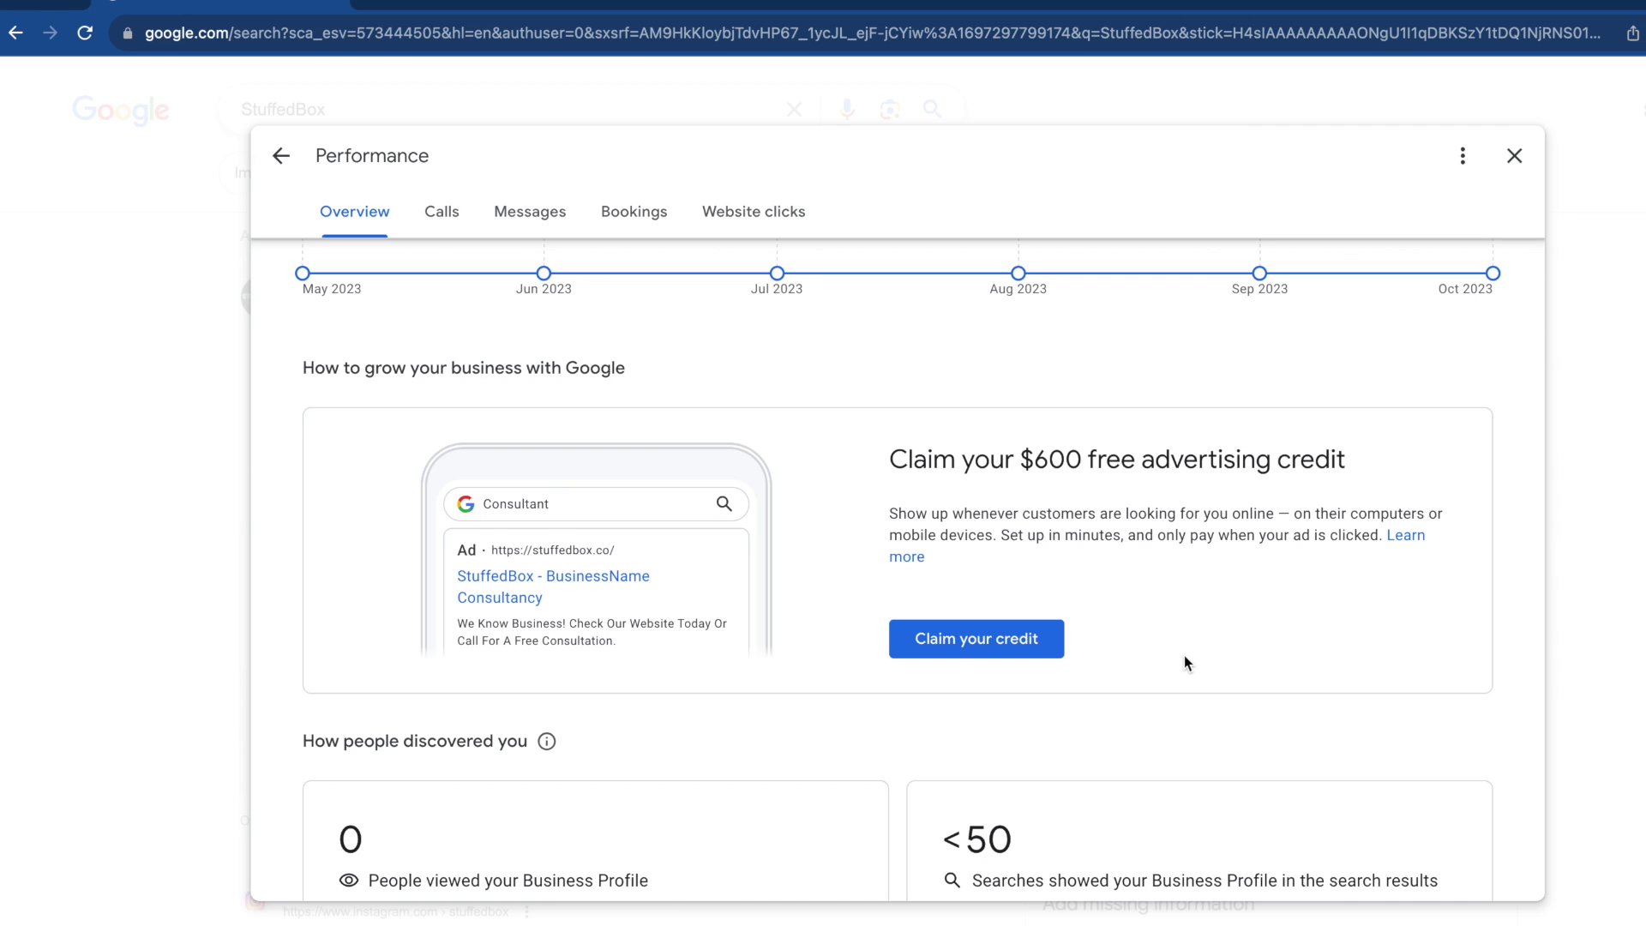
scroll(1185, 656, down, 5)
scroll(1184, 655, down, 2)
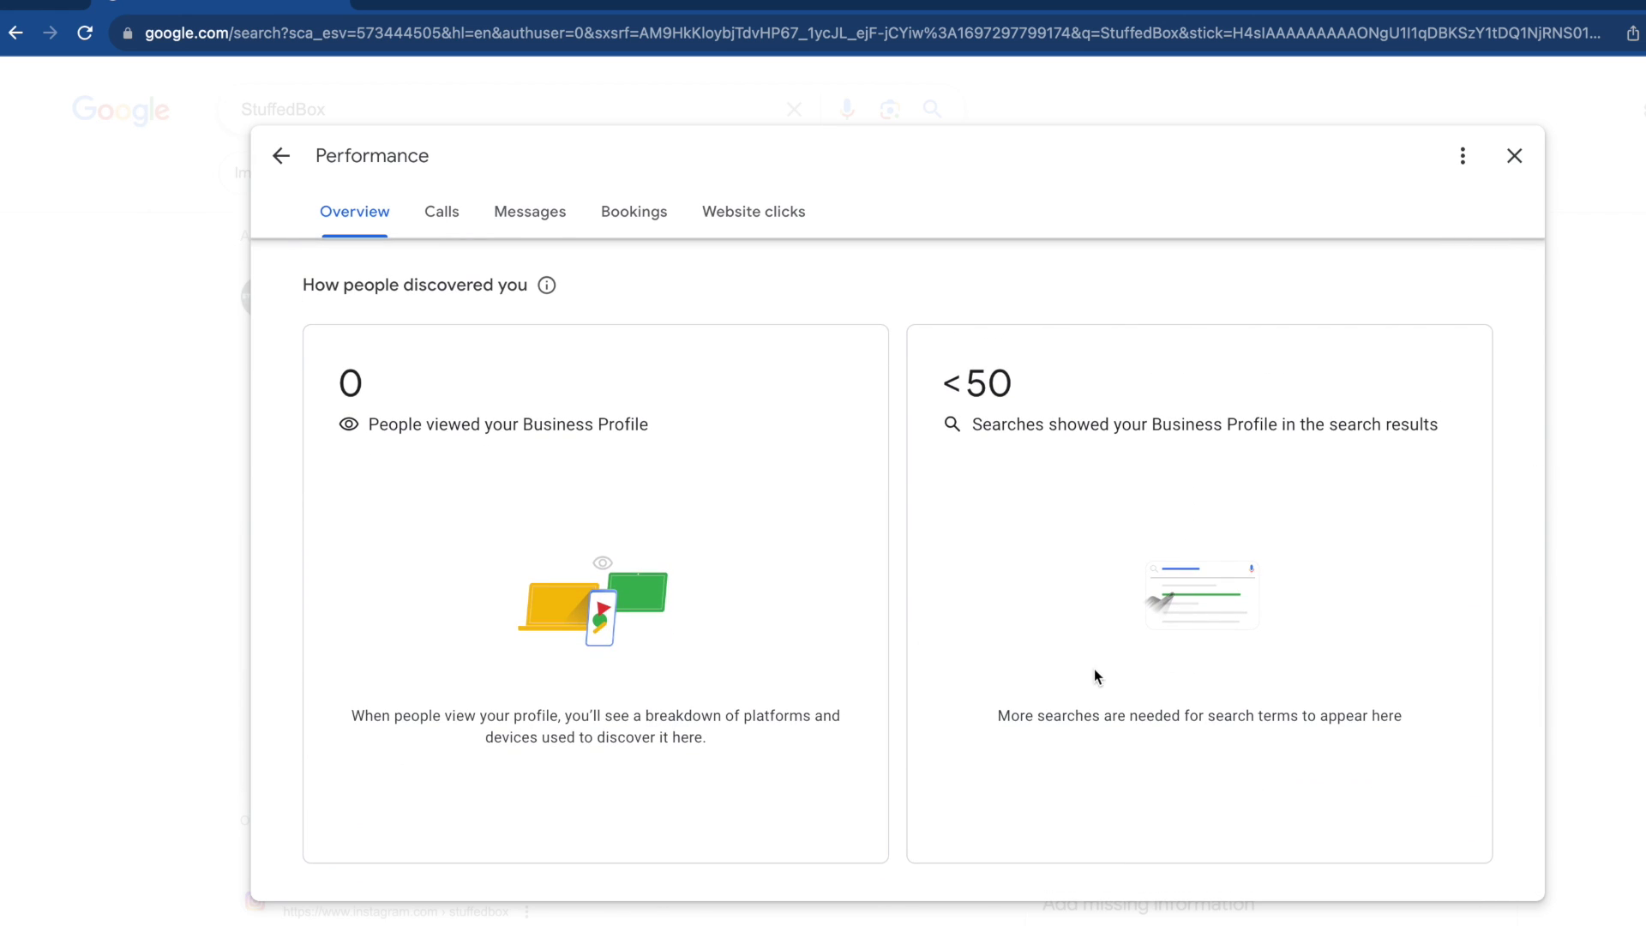
scroll(1128, 712, up, 10)
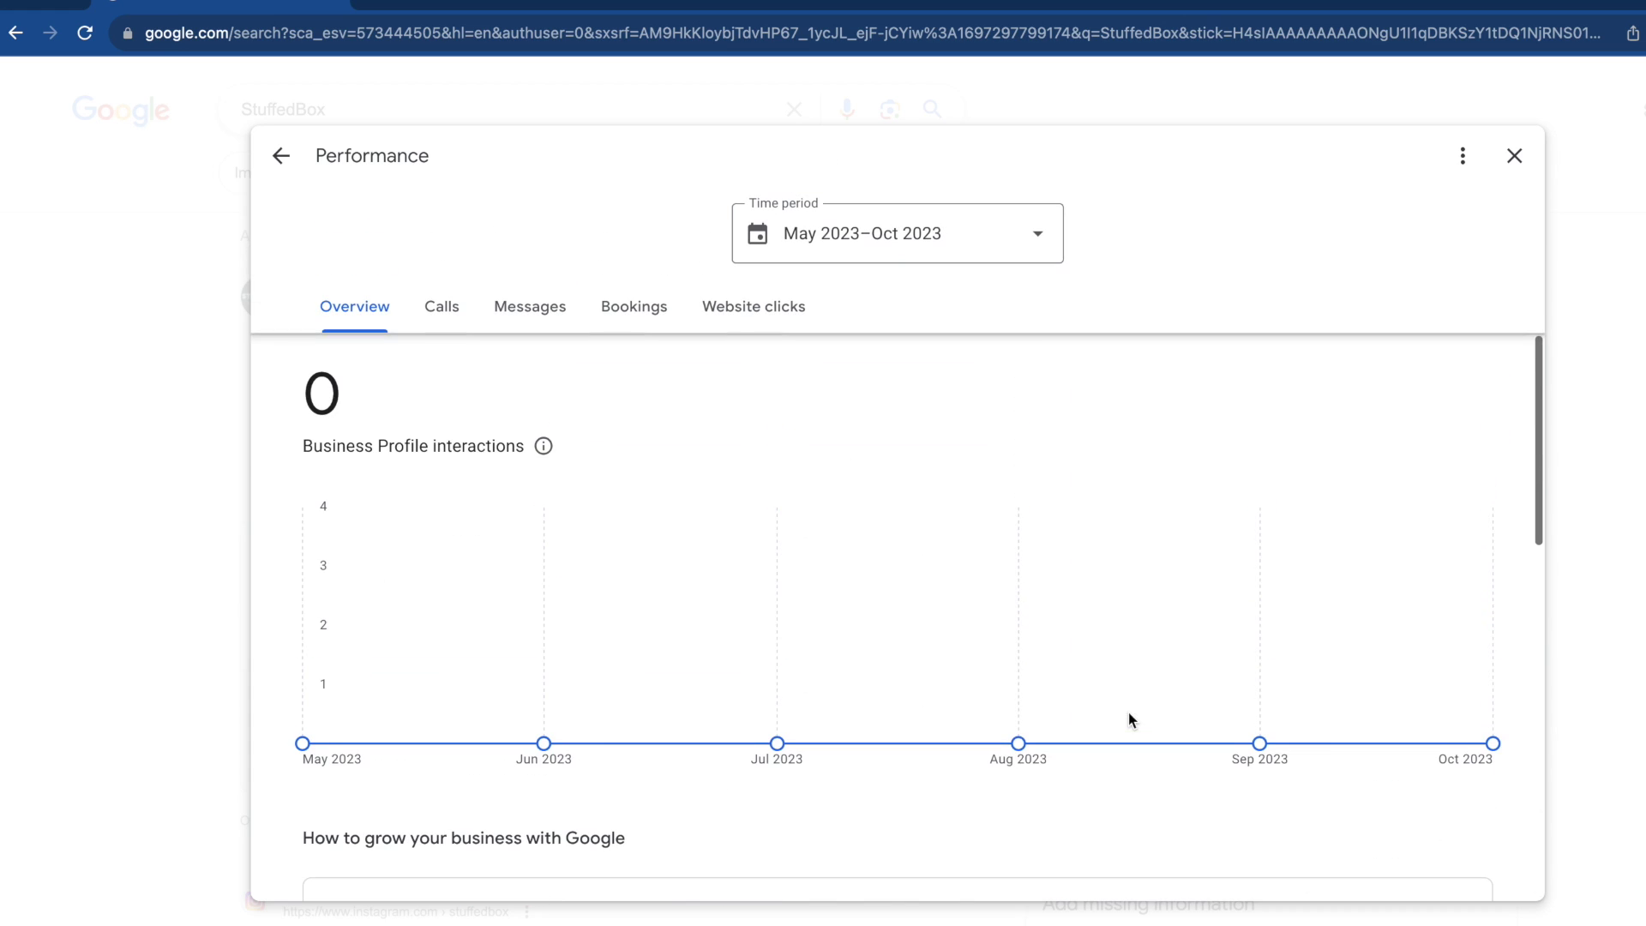
click(441, 309)
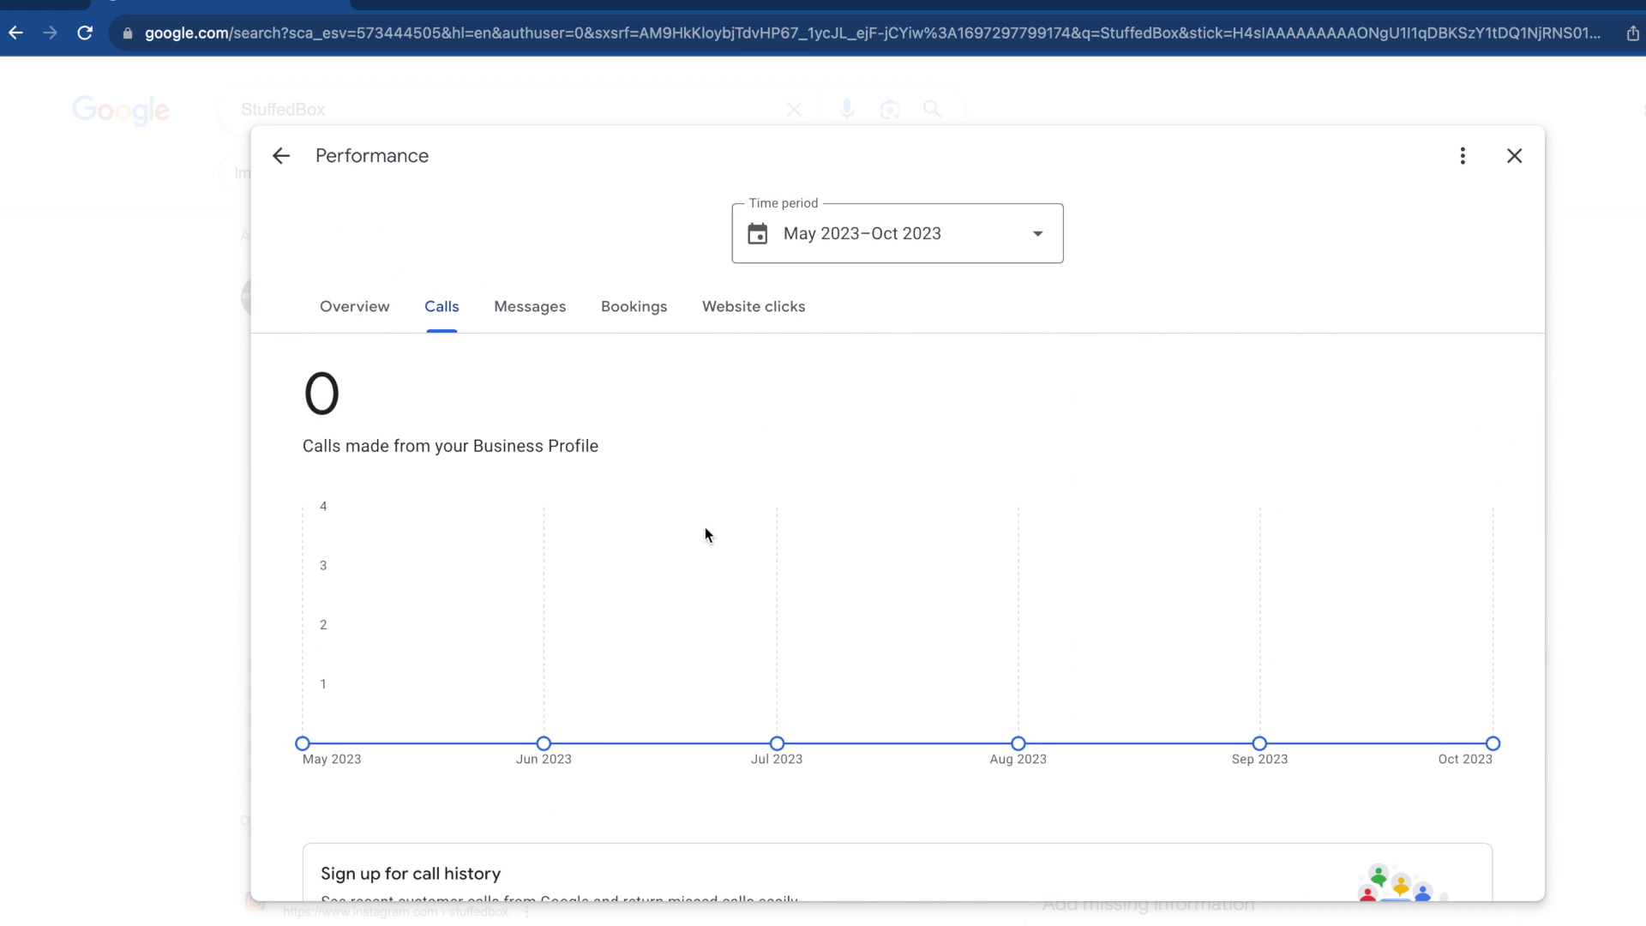
scroll(715, 540, down, 1)
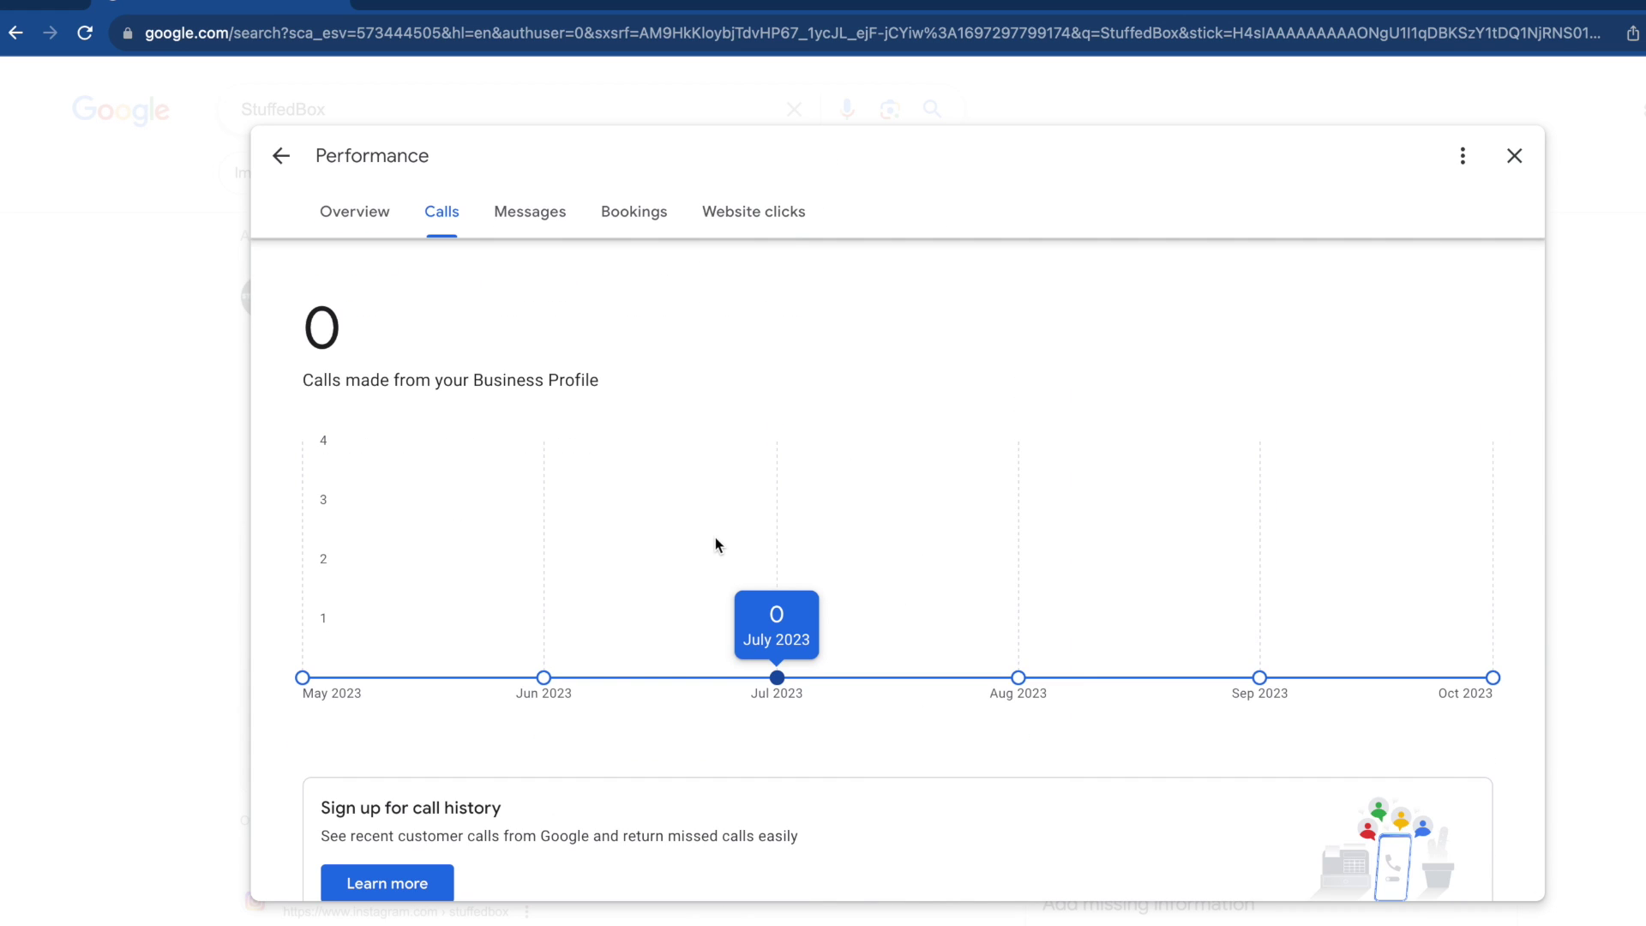
scroll(714, 539, up, 2)
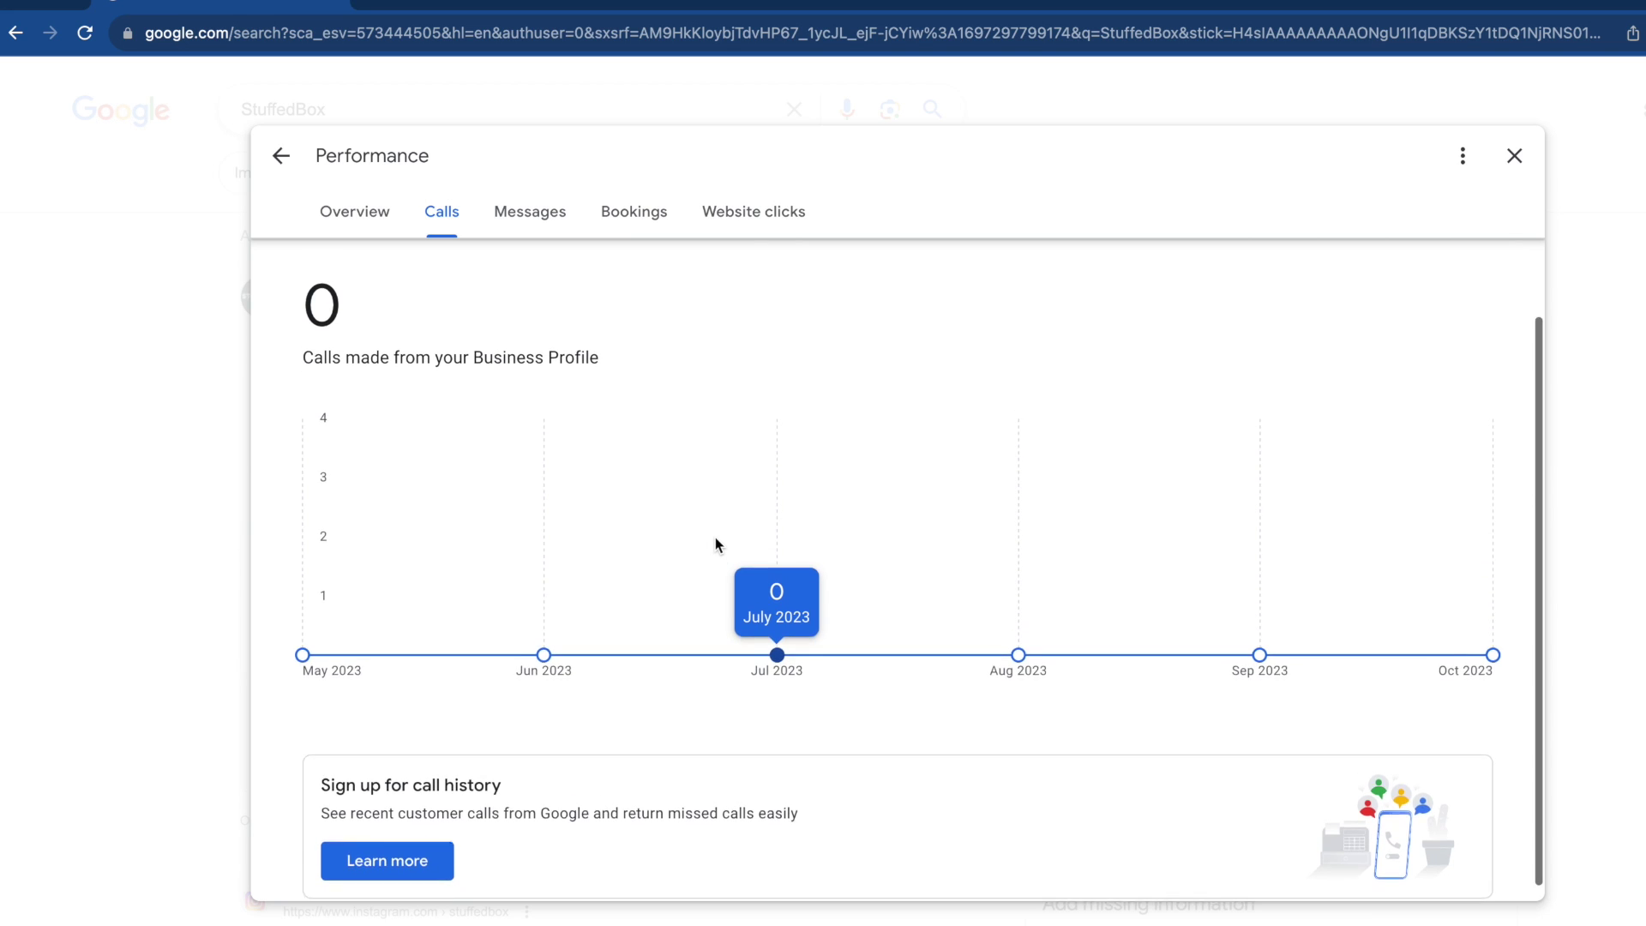
Check the Messages, Bookings and Website clicks tabs for May–Oct 2023, then close Performance
click(538, 313)
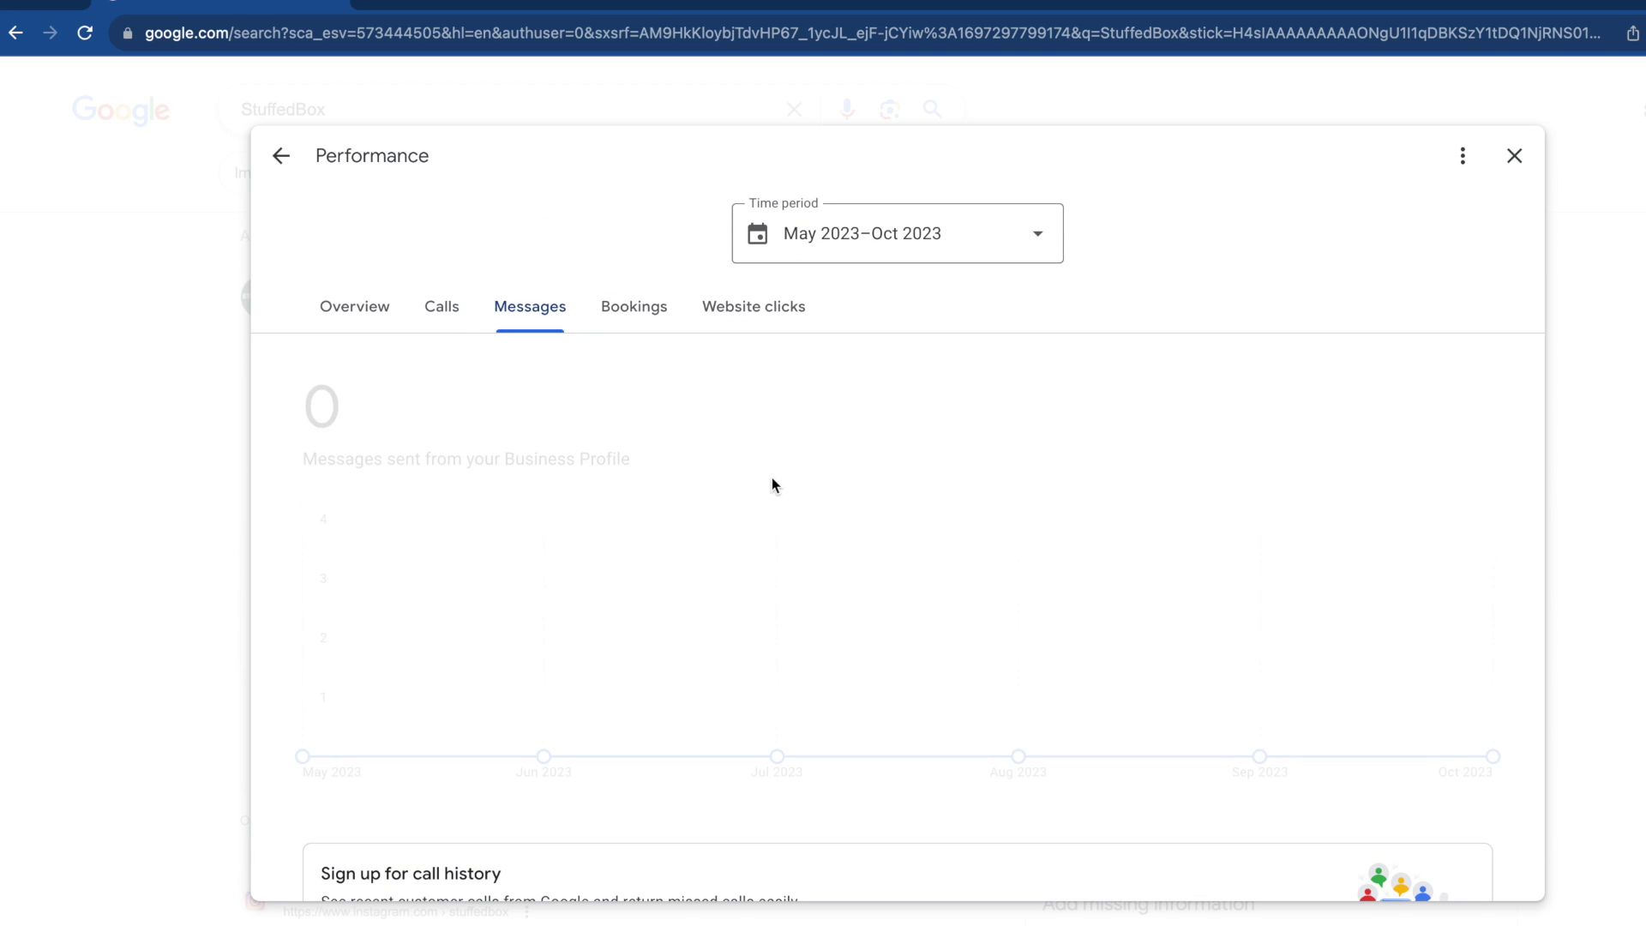
click(665, 317)
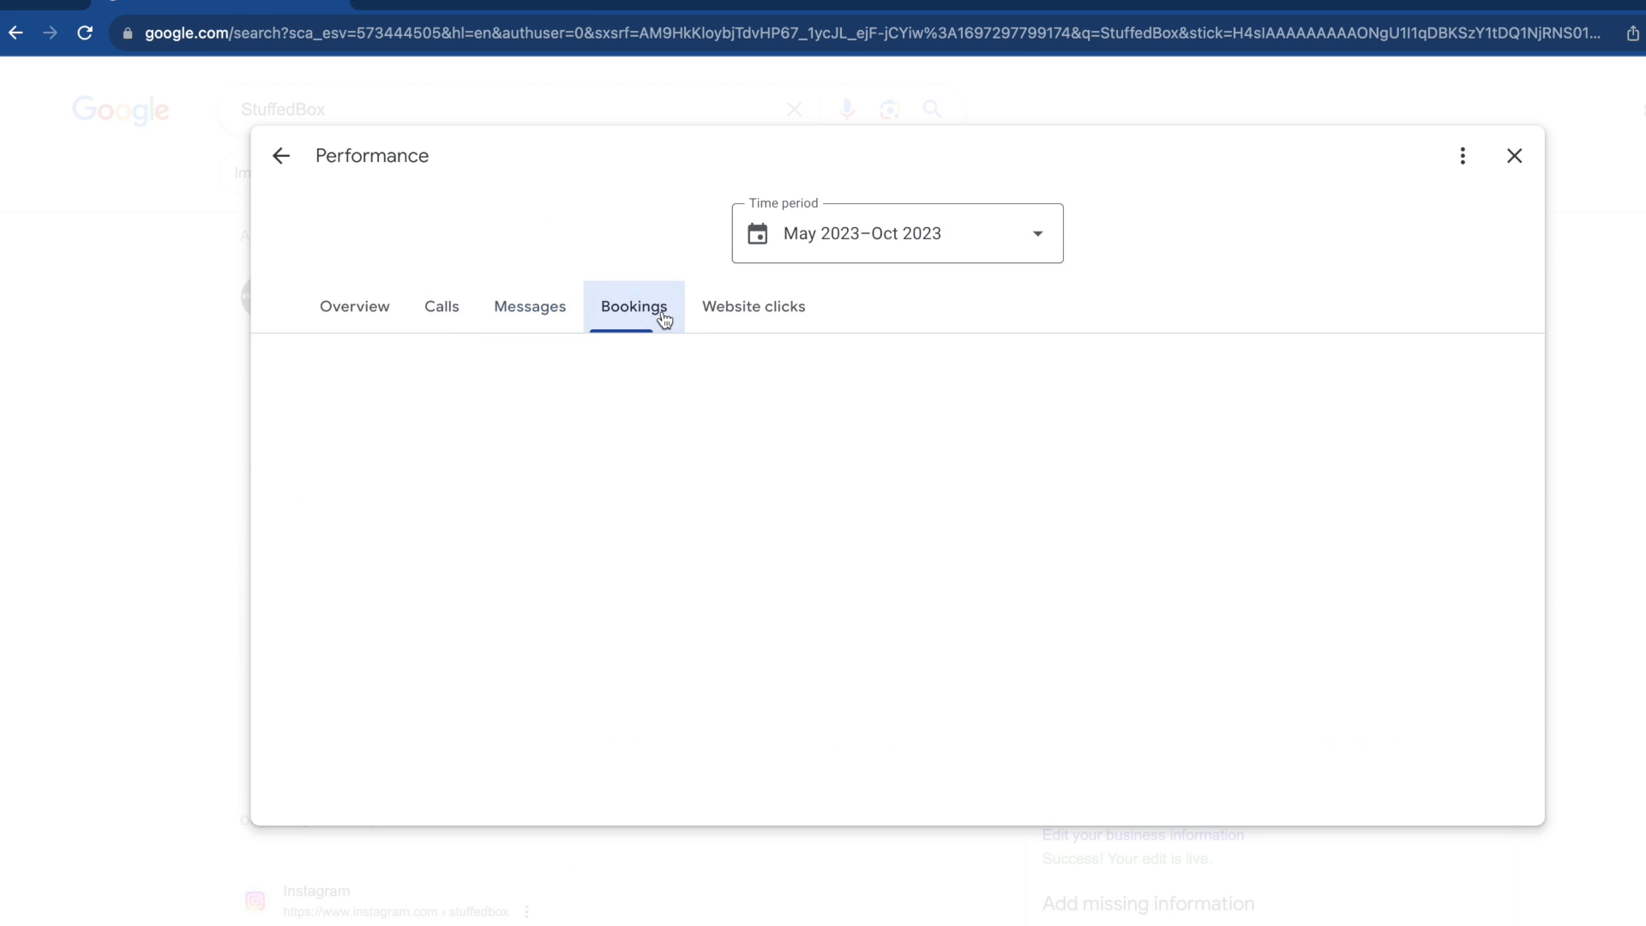
click(754, 313)
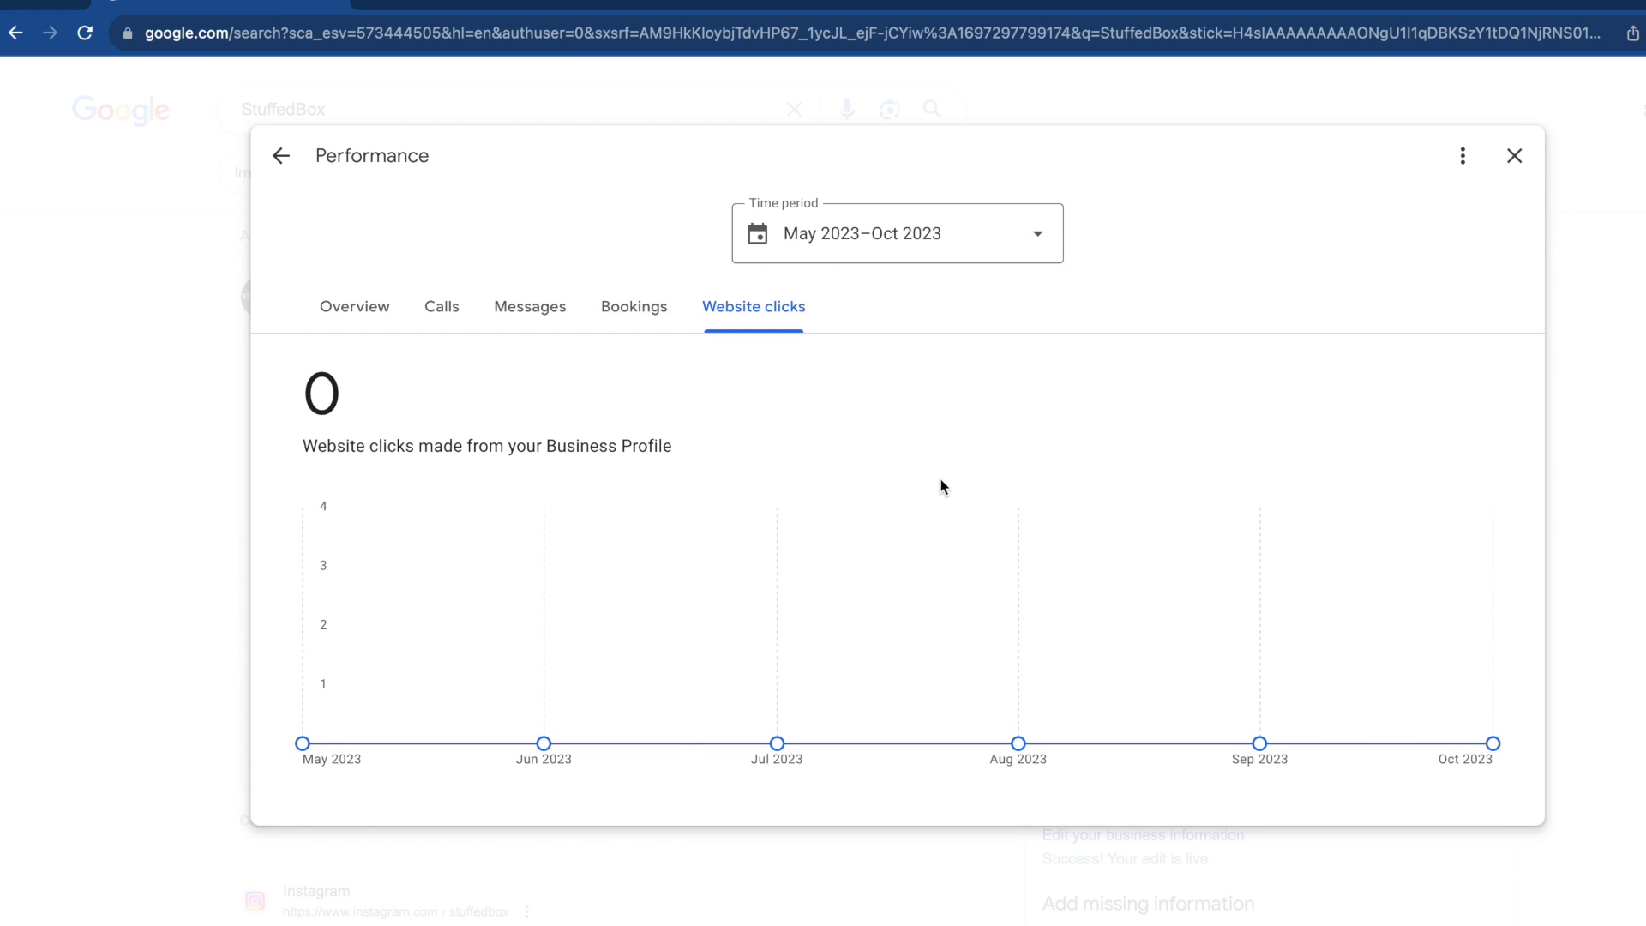
click(1006, 261)
click(1022, 384)
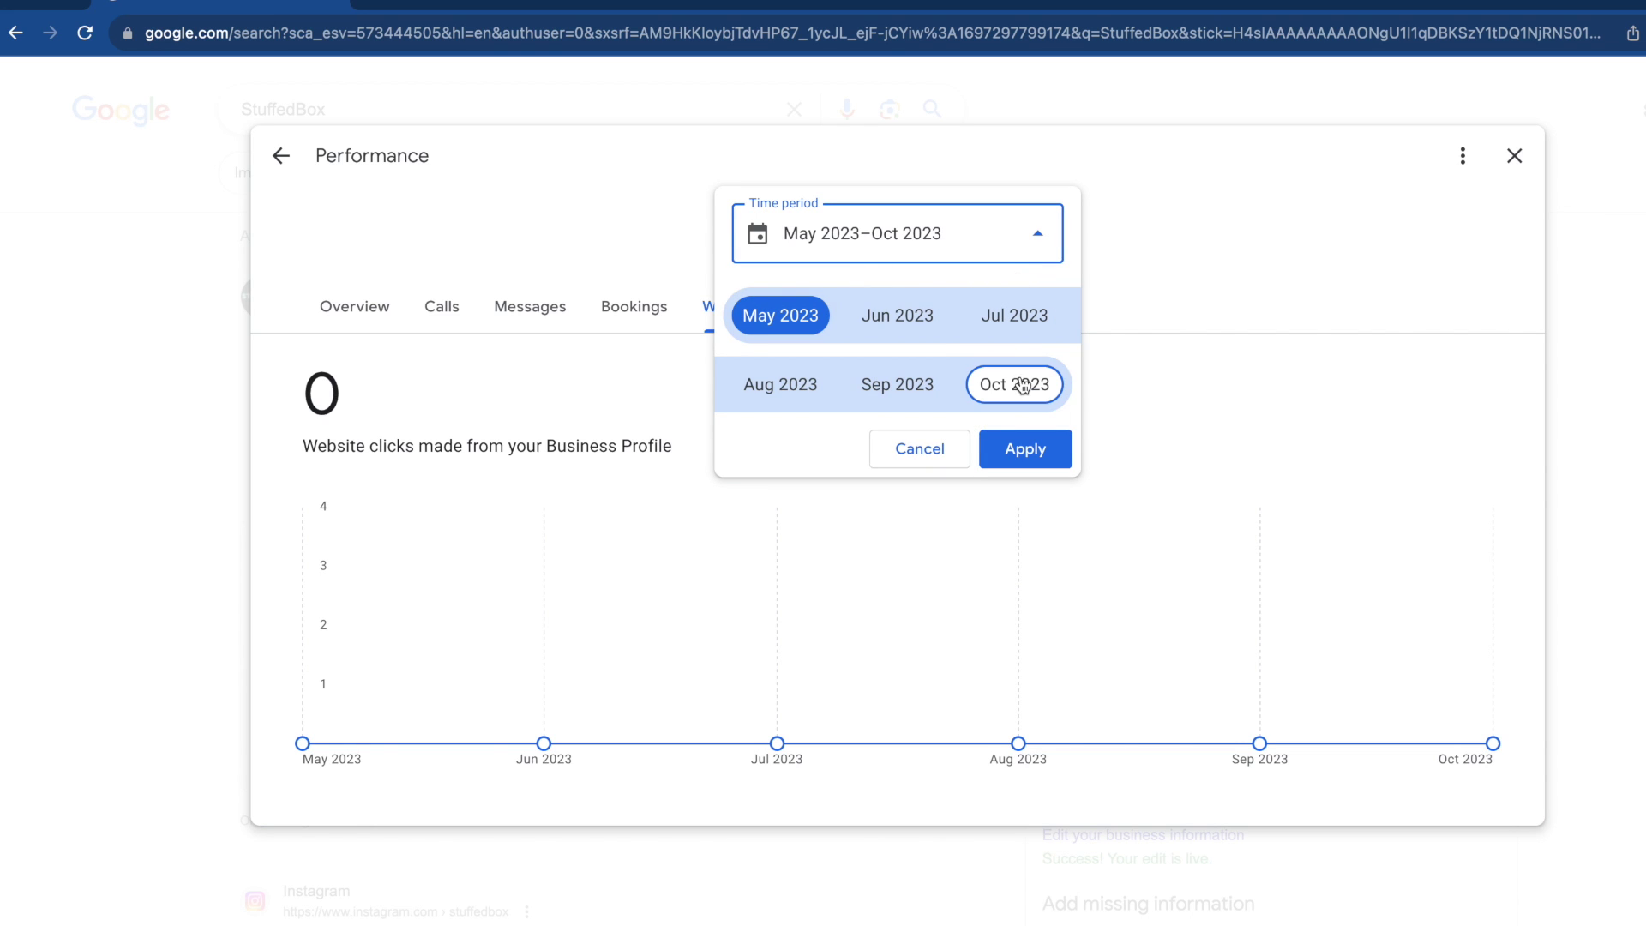
click(1257, 276)
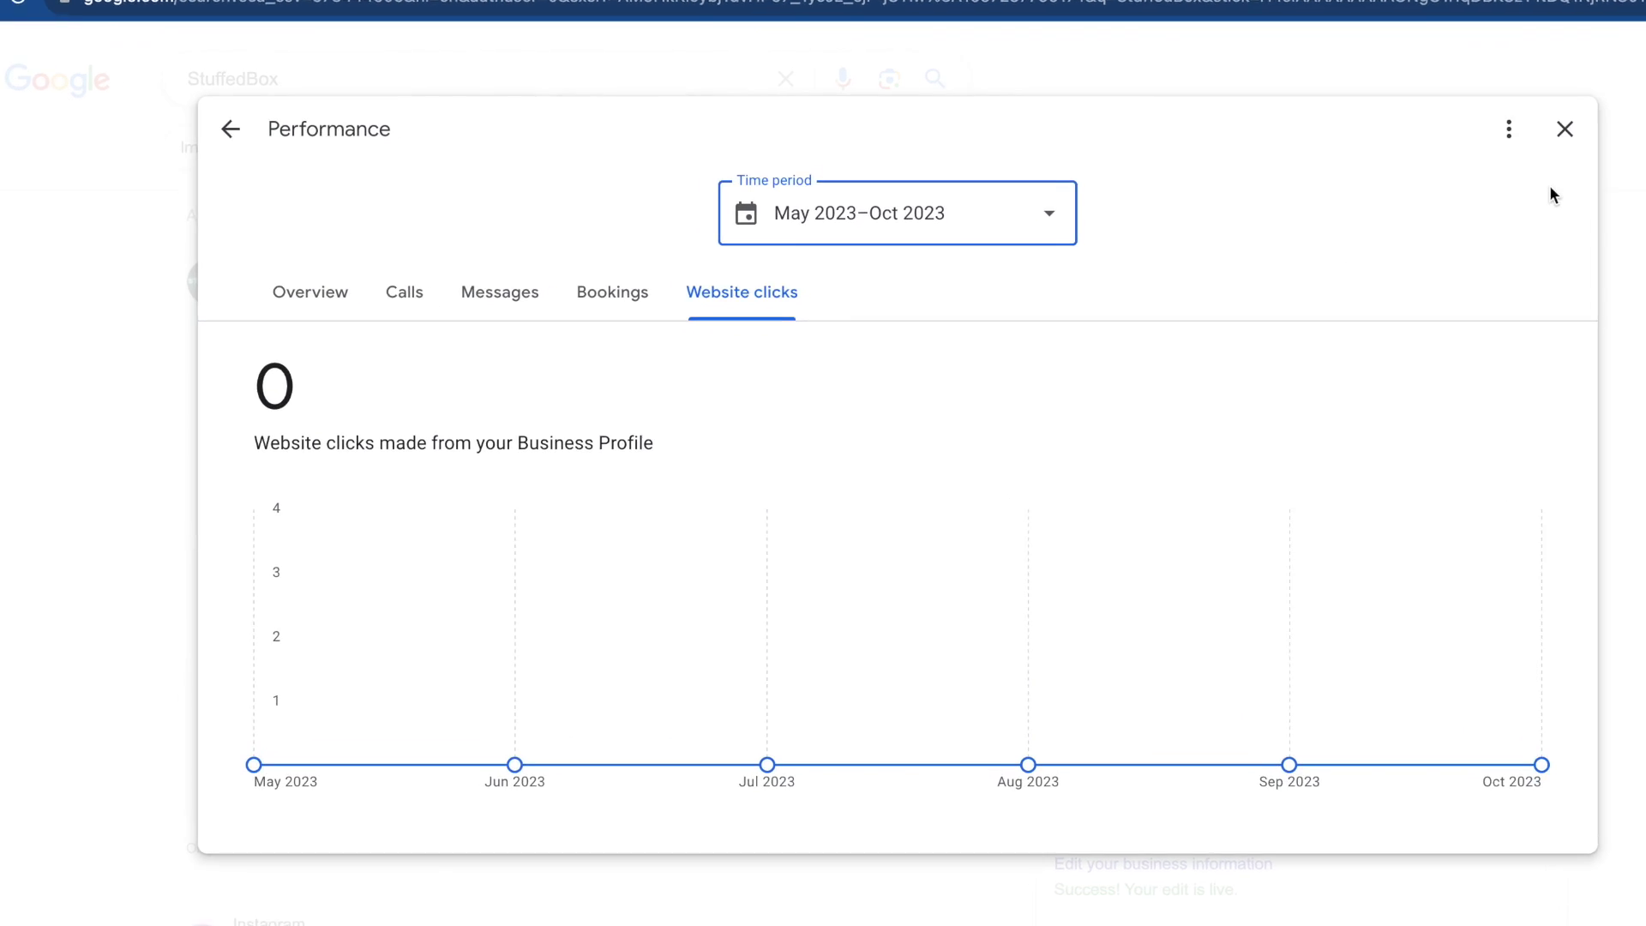
click(1540, 142)
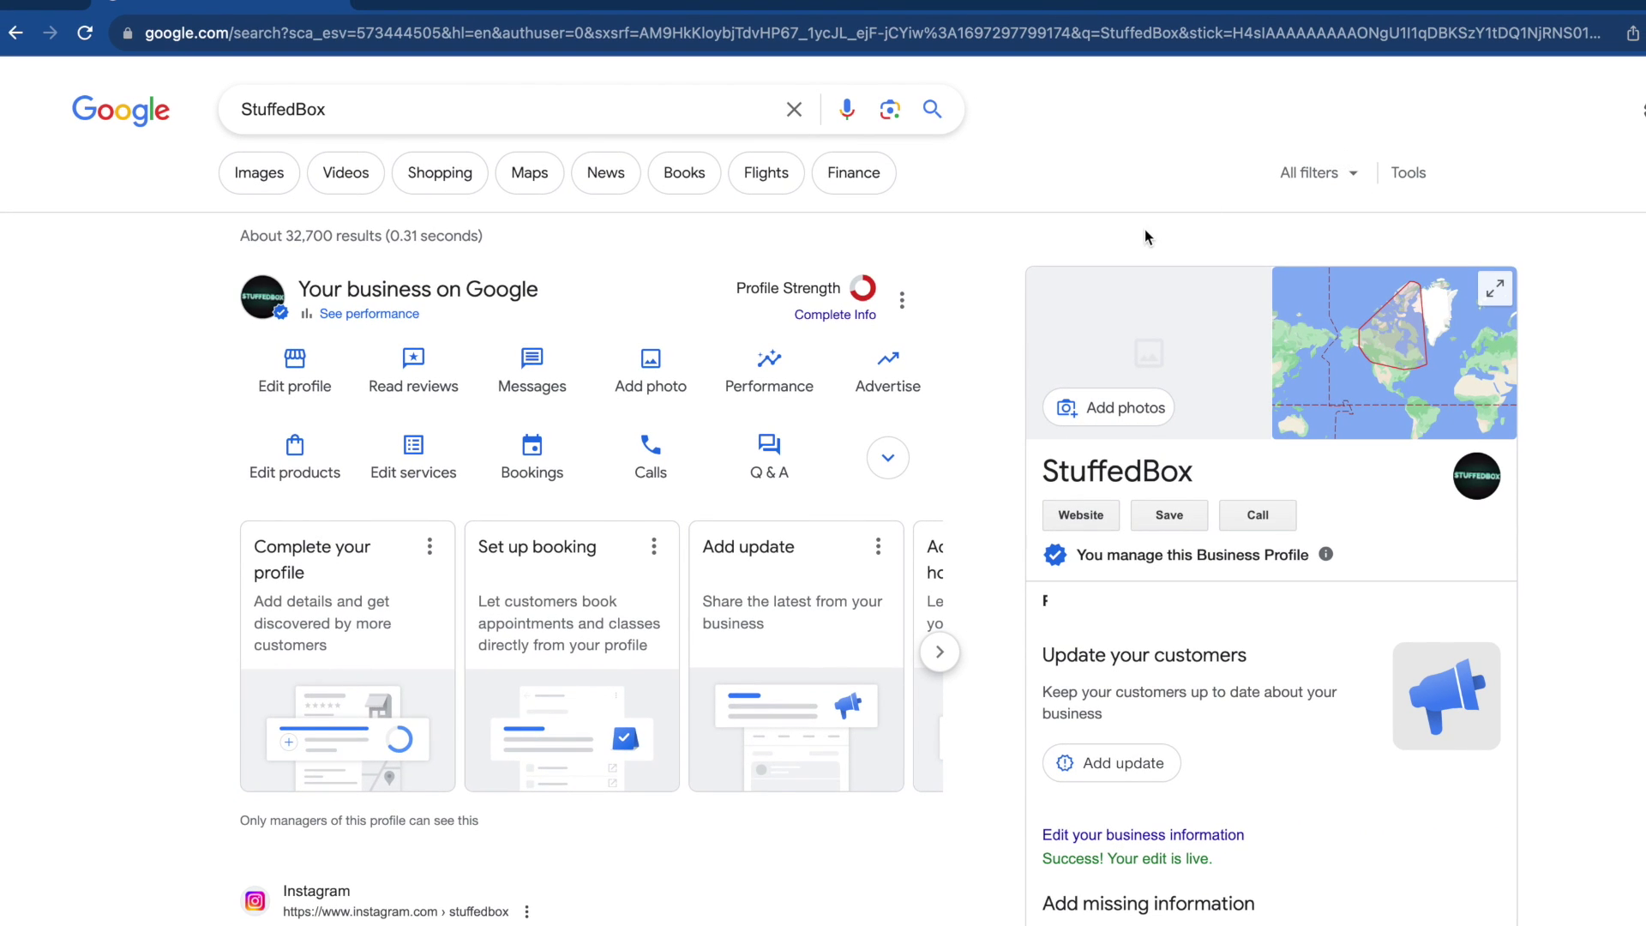
click(891, 371)
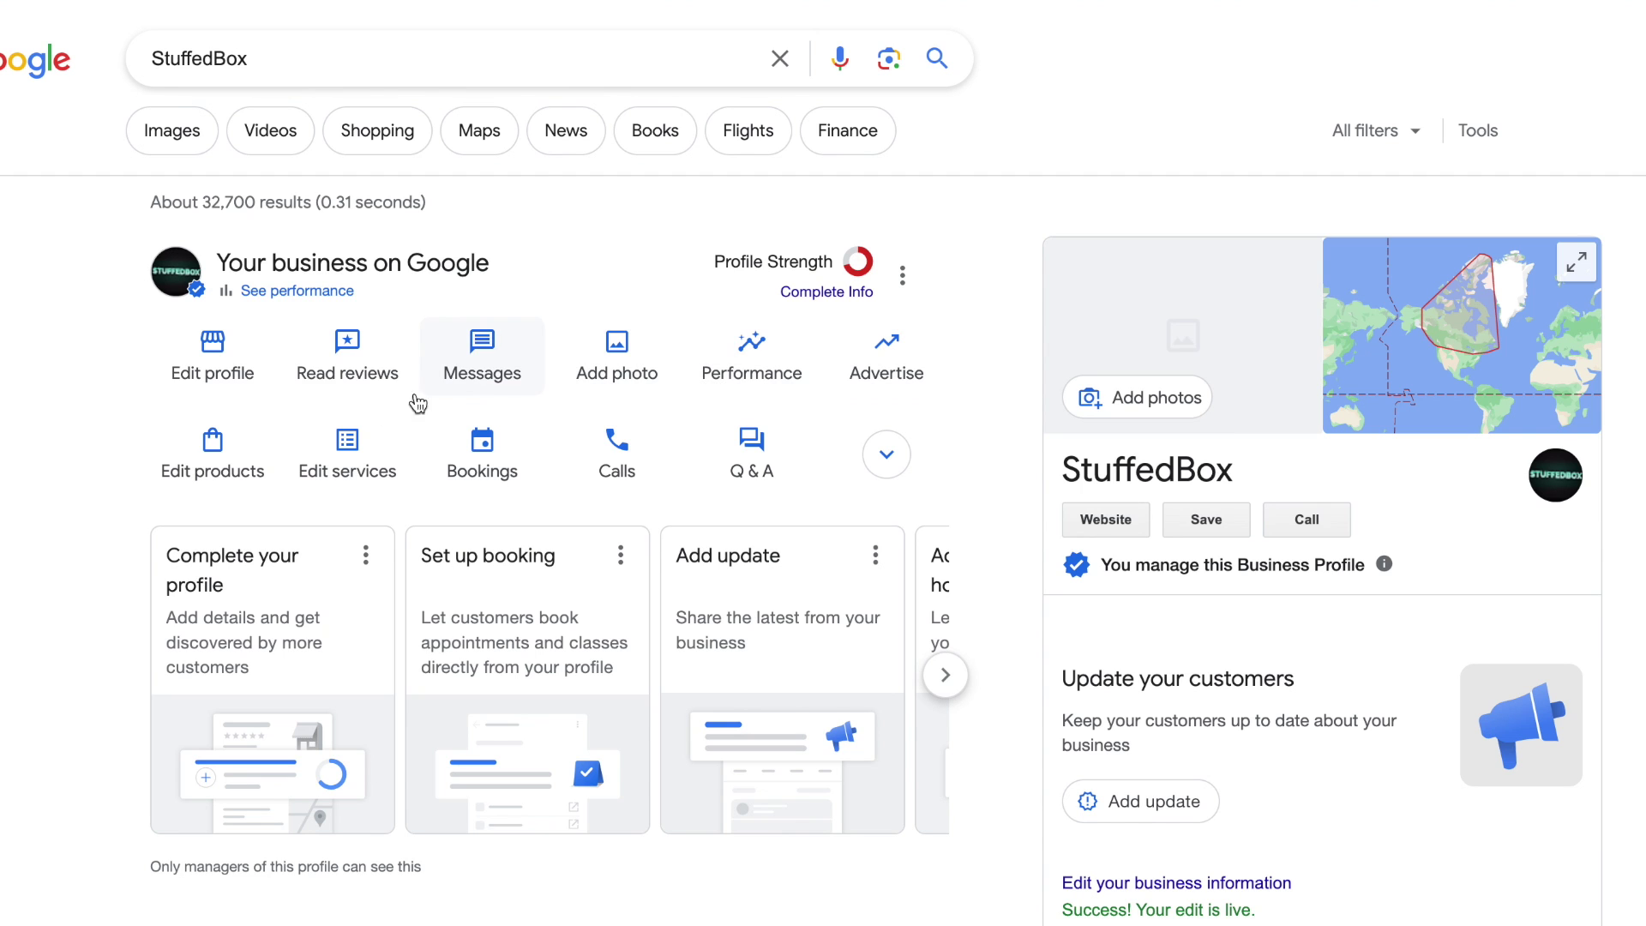
click(225, 455)
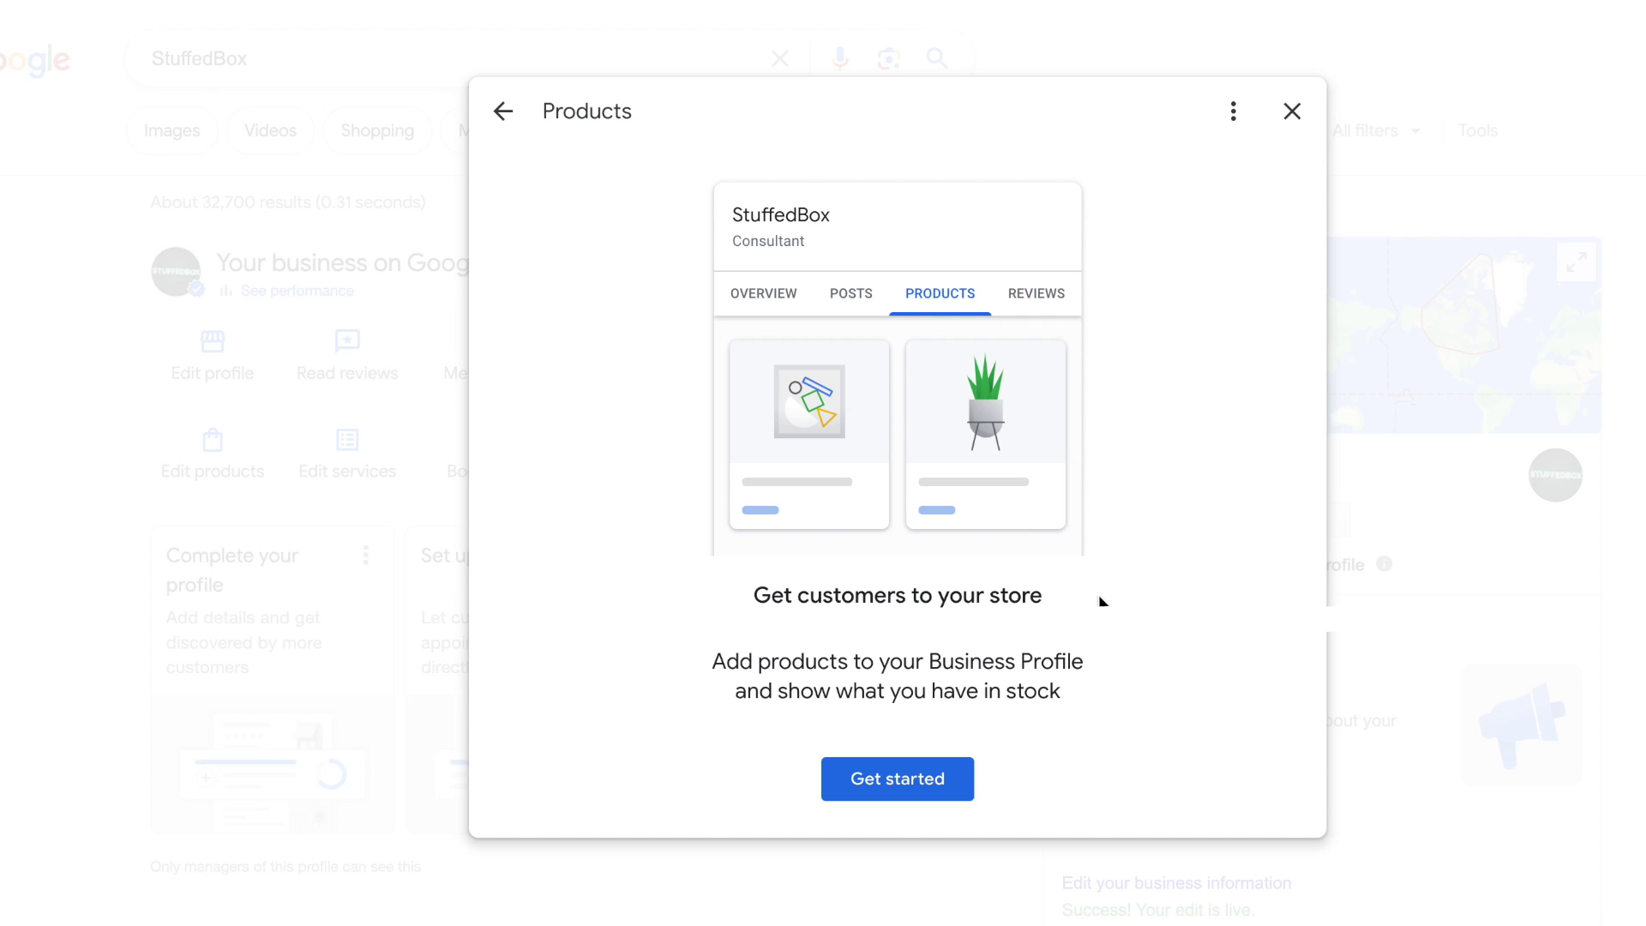
click(897, 771)
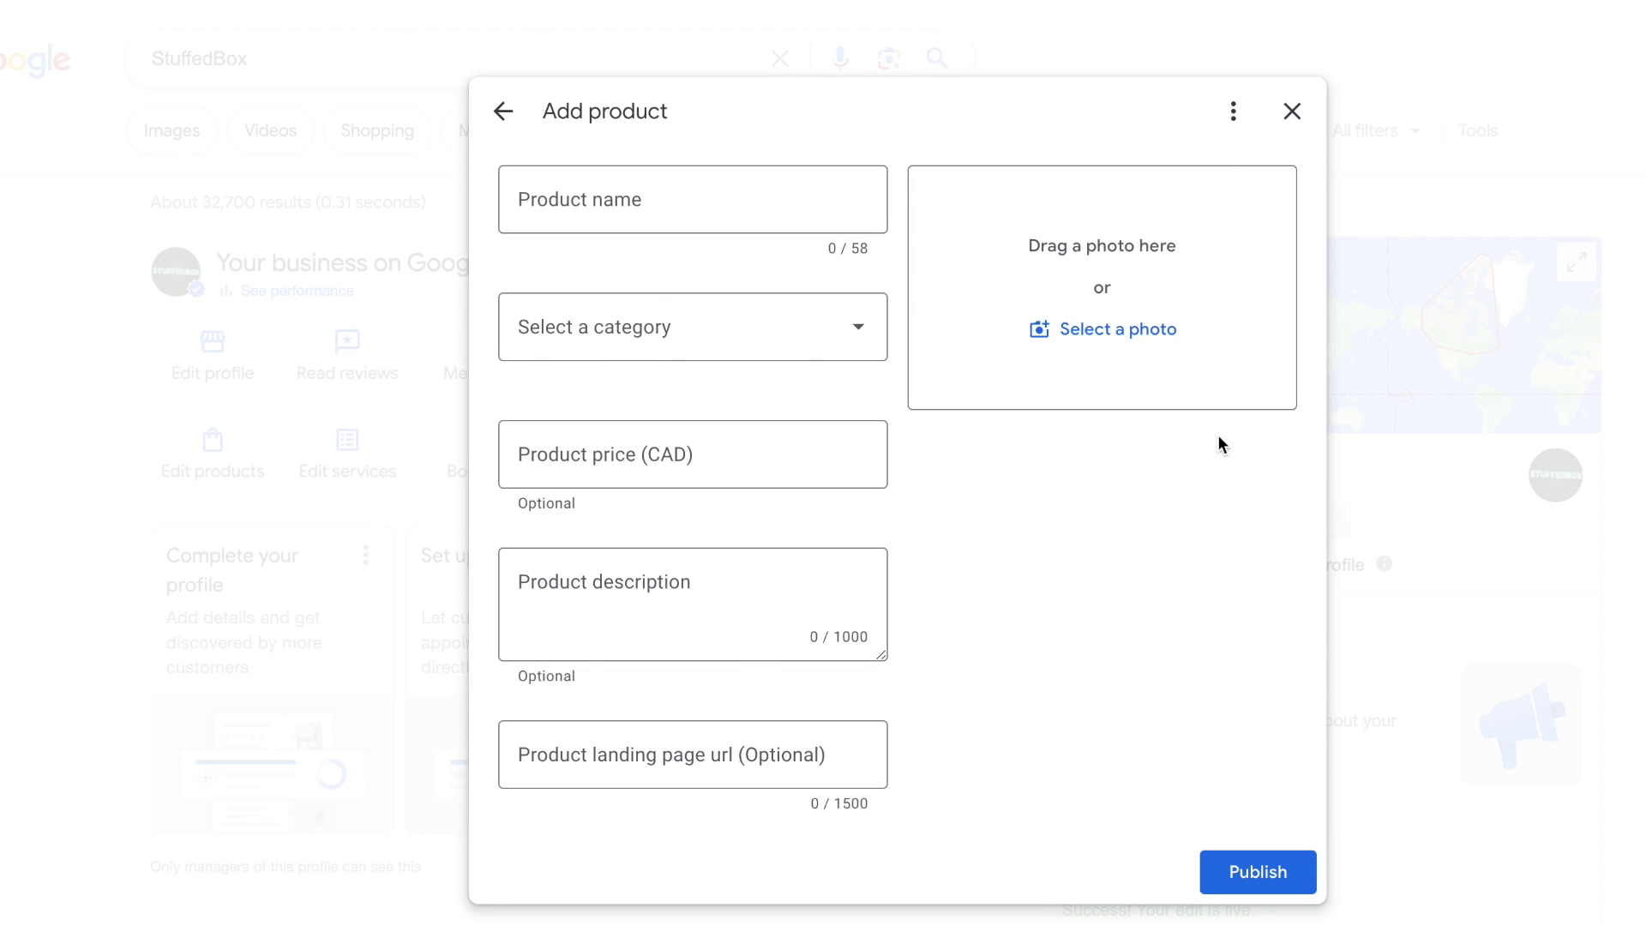
click(1291, 111)
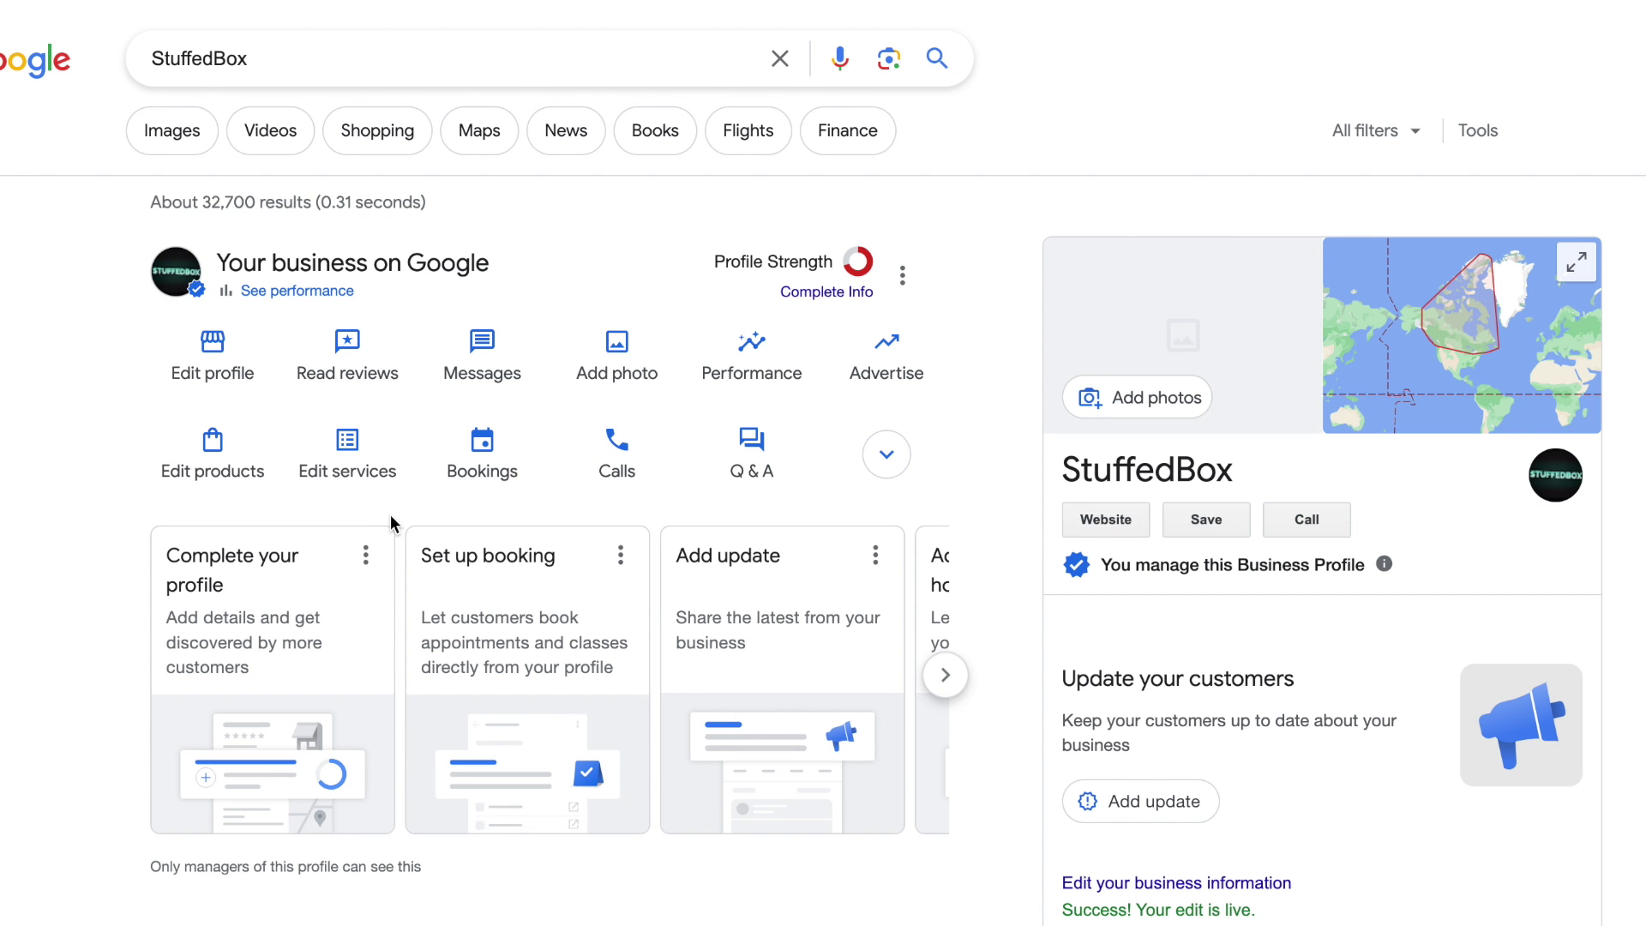
Add a custom service 'Youtuber' to the Consultant category and save it
click(350, 452)
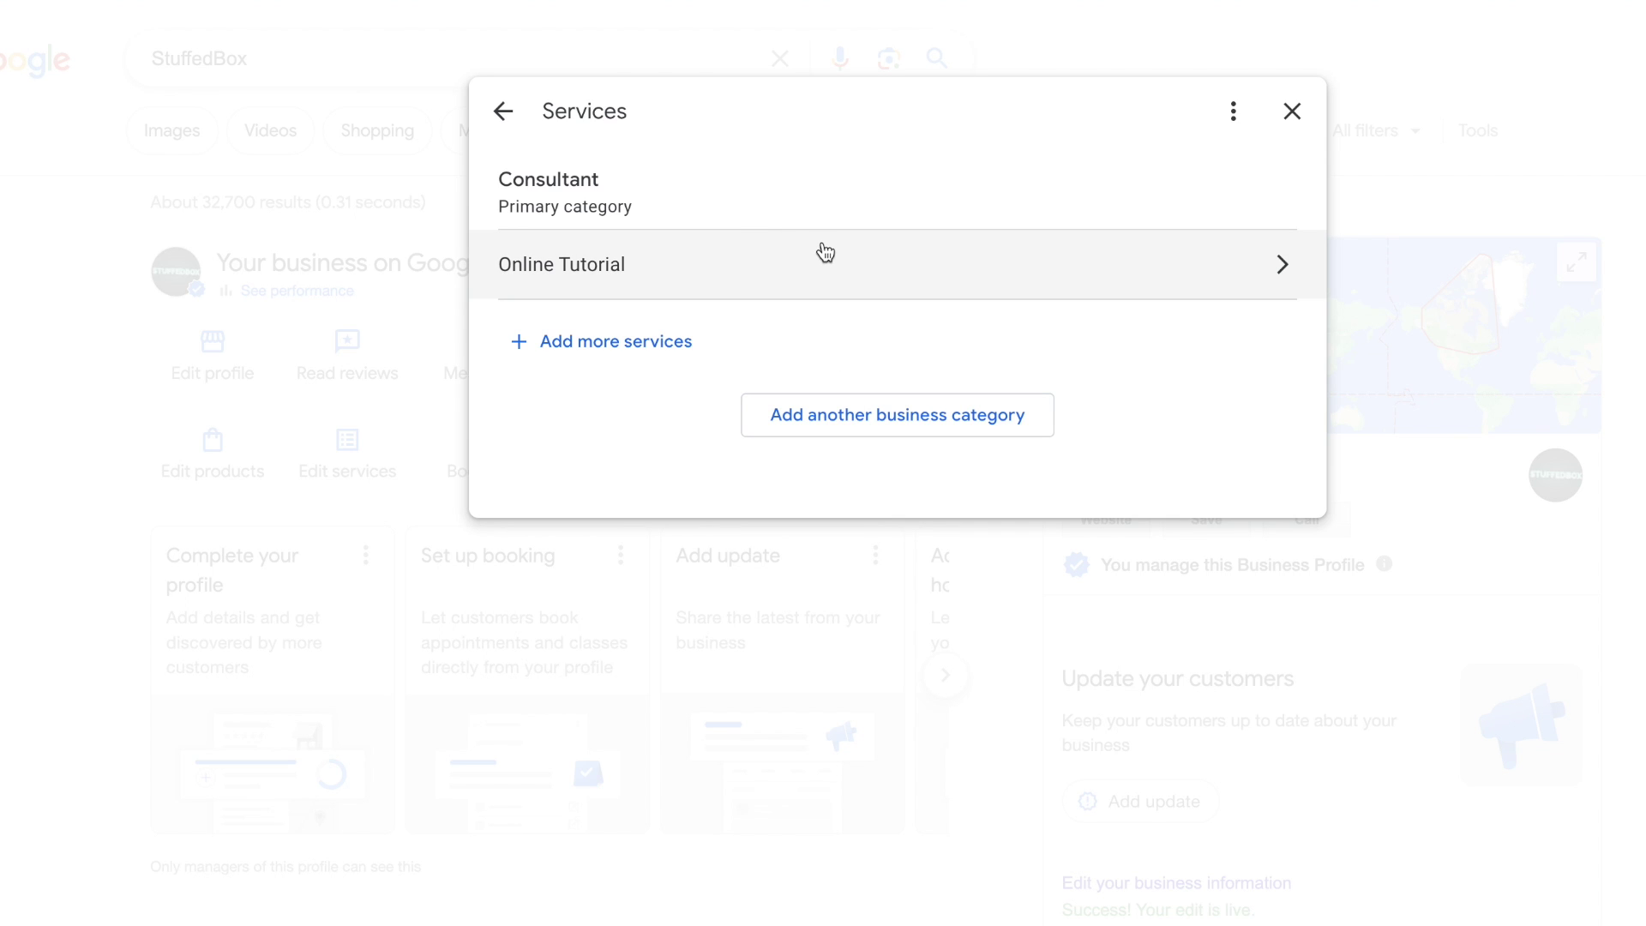
click(661, 342)
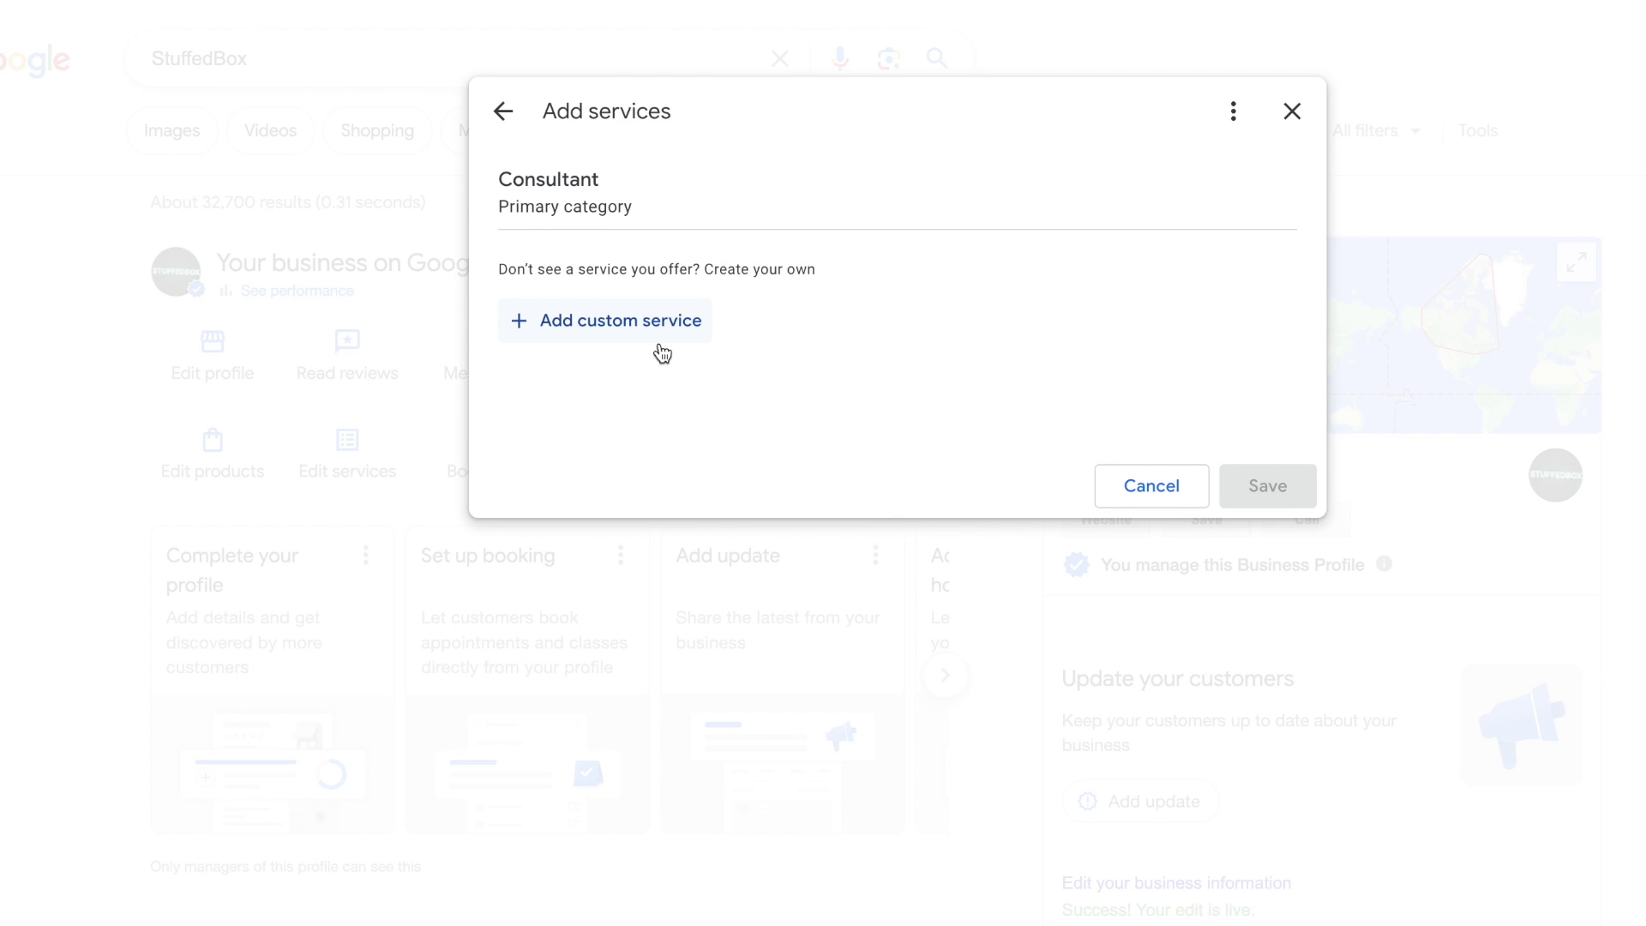
click(665, 336)
text(Youtuber)
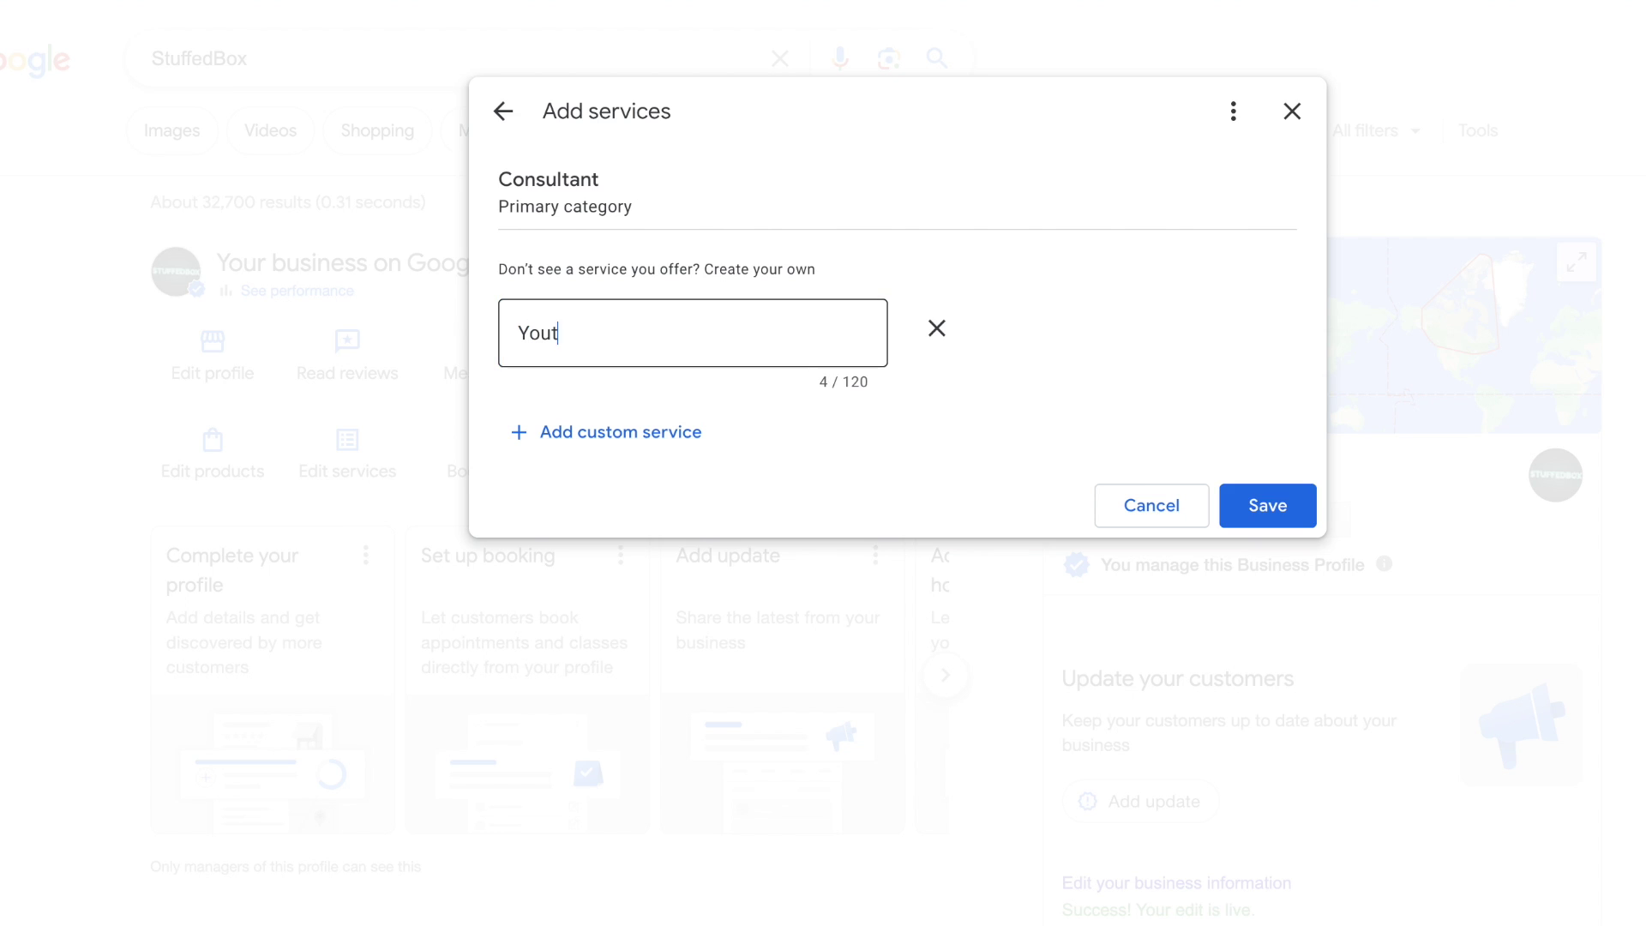
click(1265, 509)
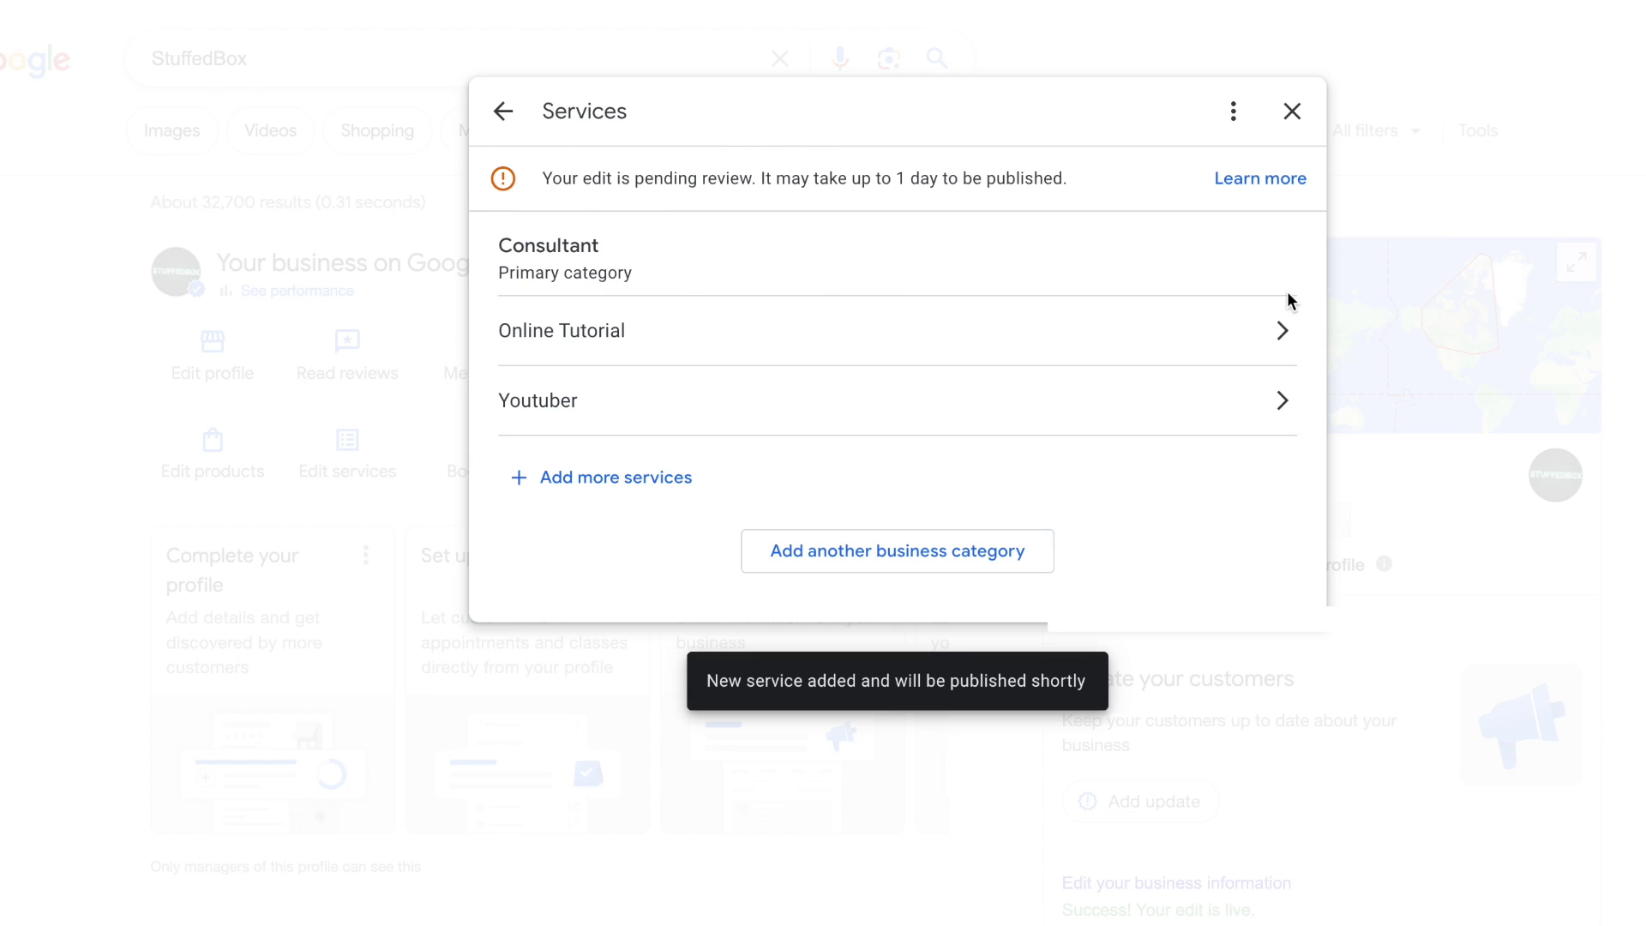
click(1291, 110)
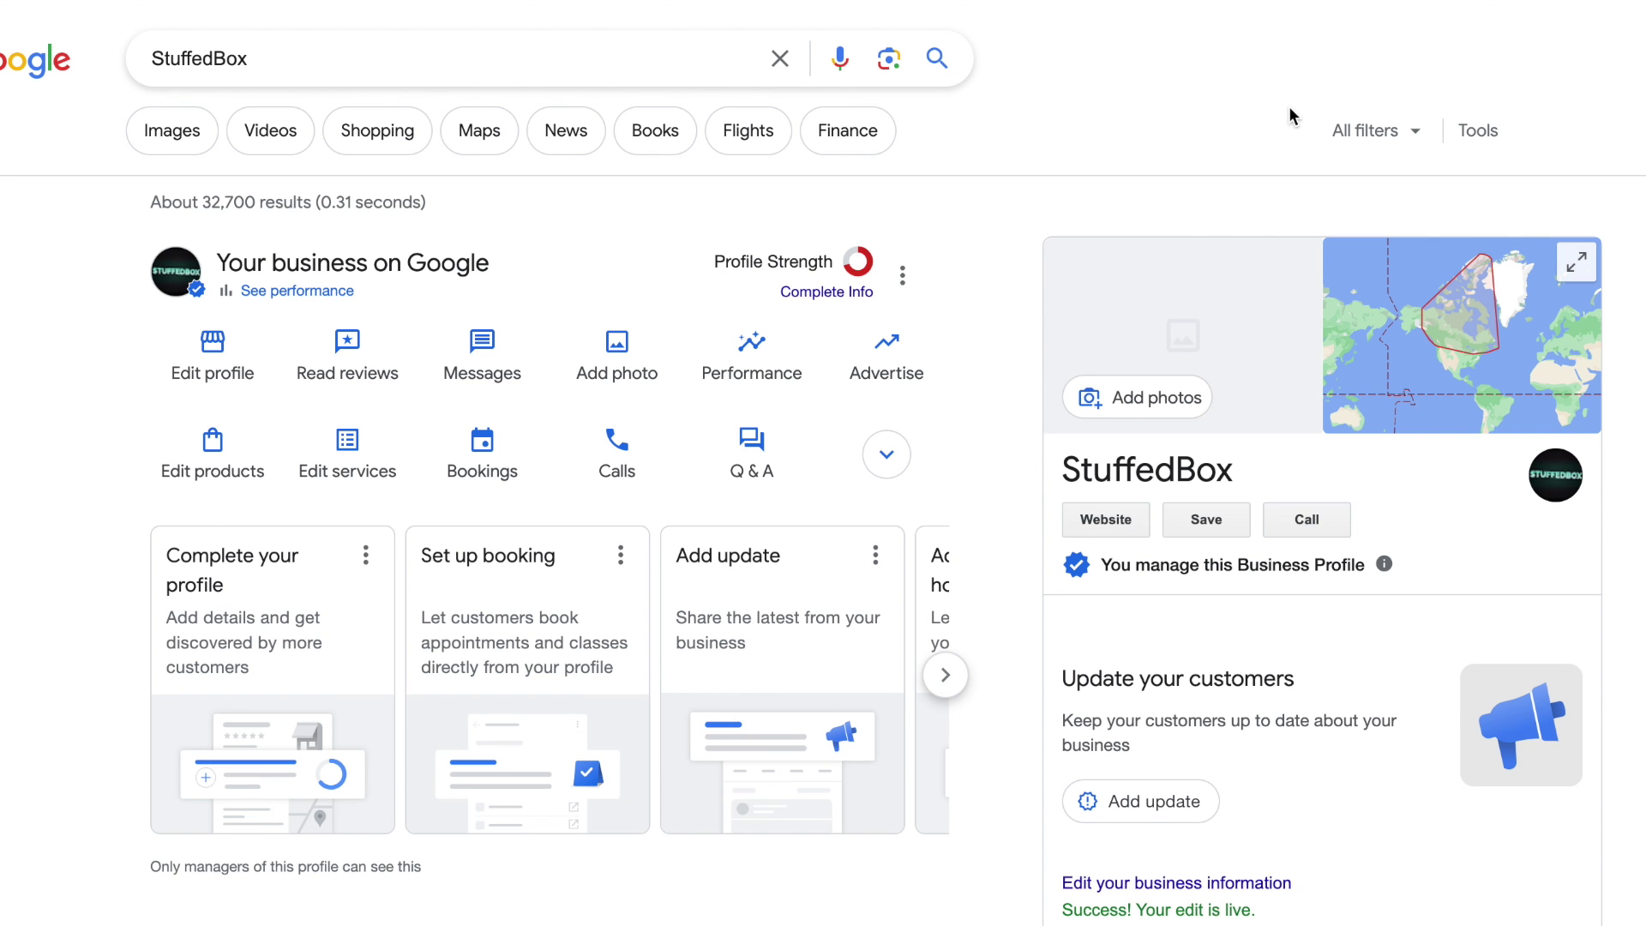
click(481, 450)
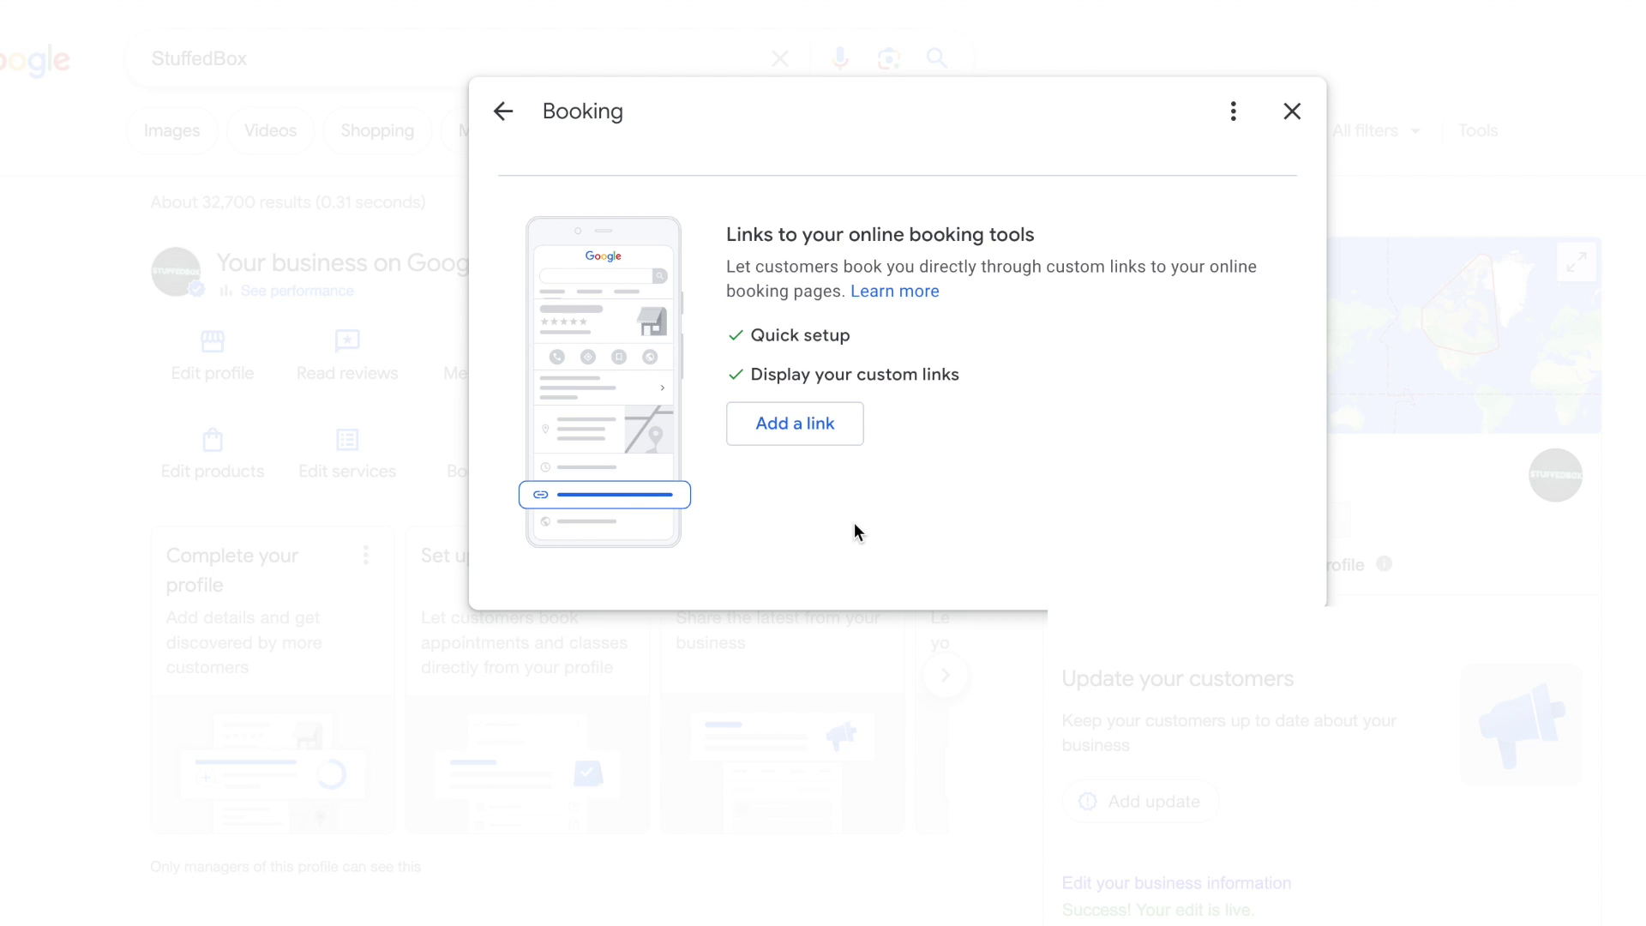
click(794, 436)
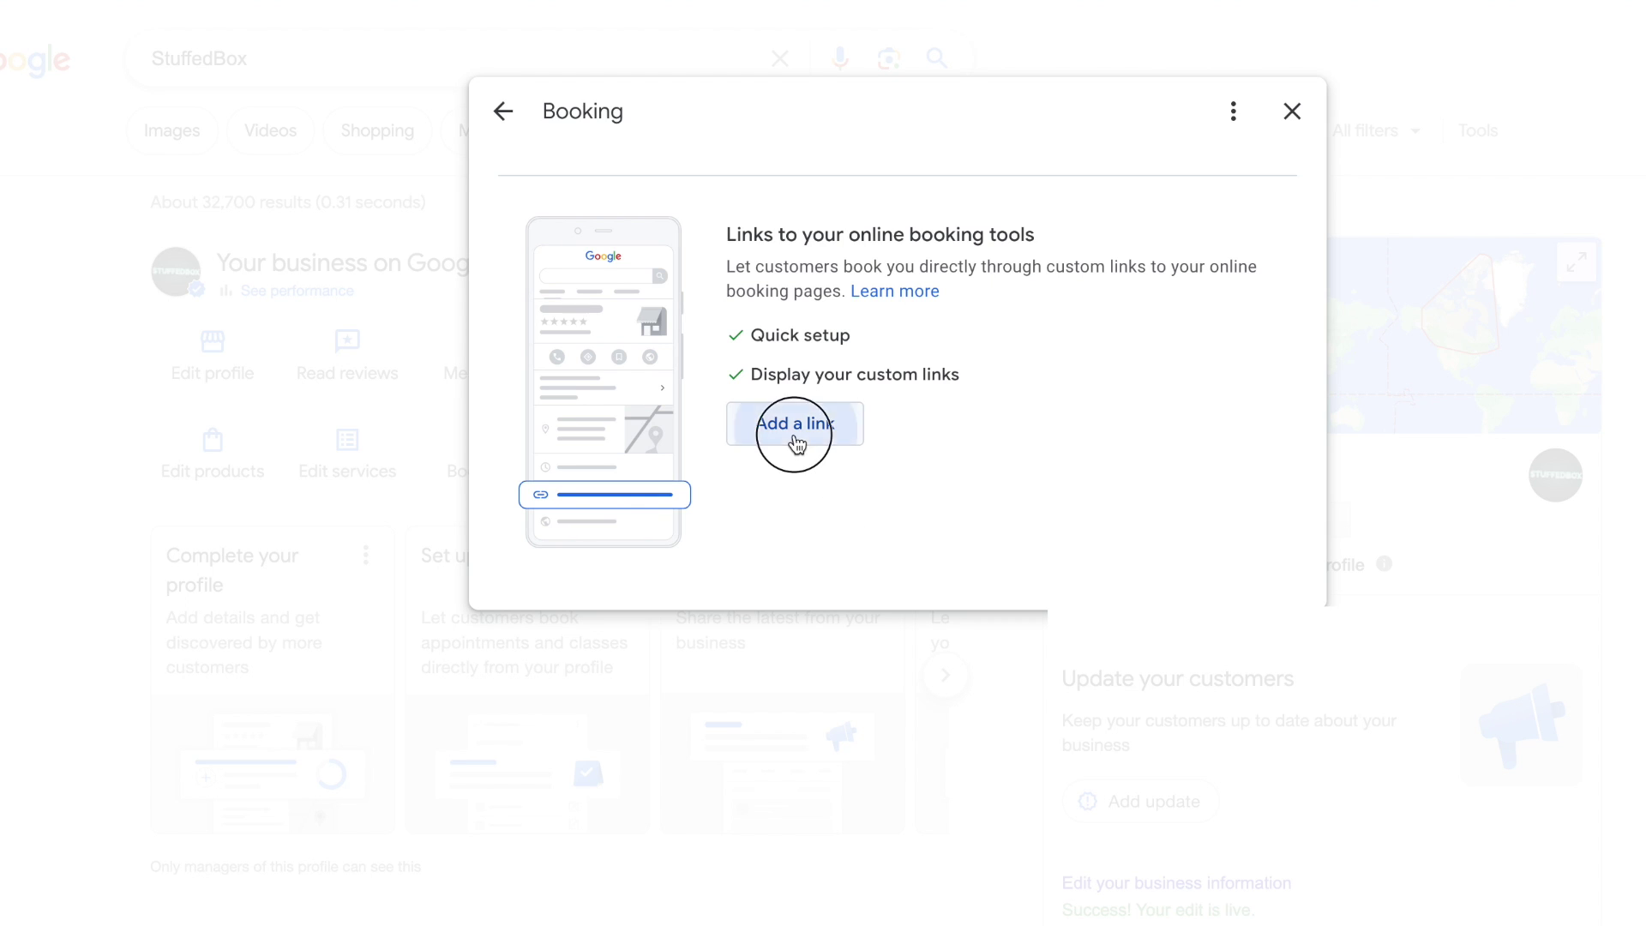
click(1311, 128)
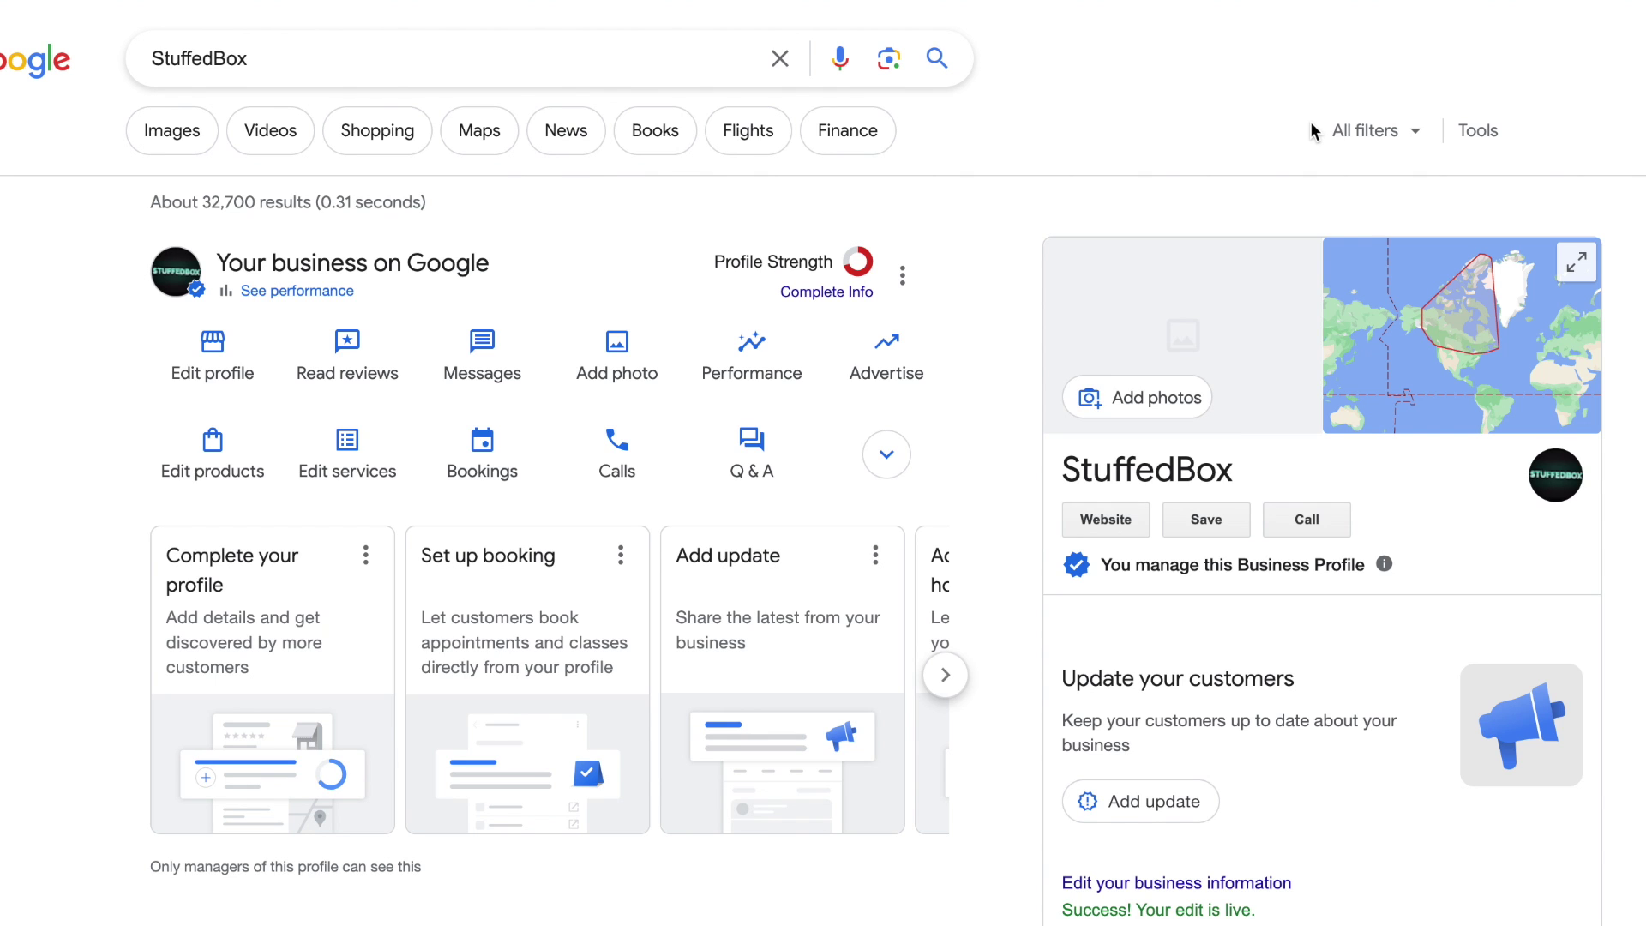
click(610, 442)
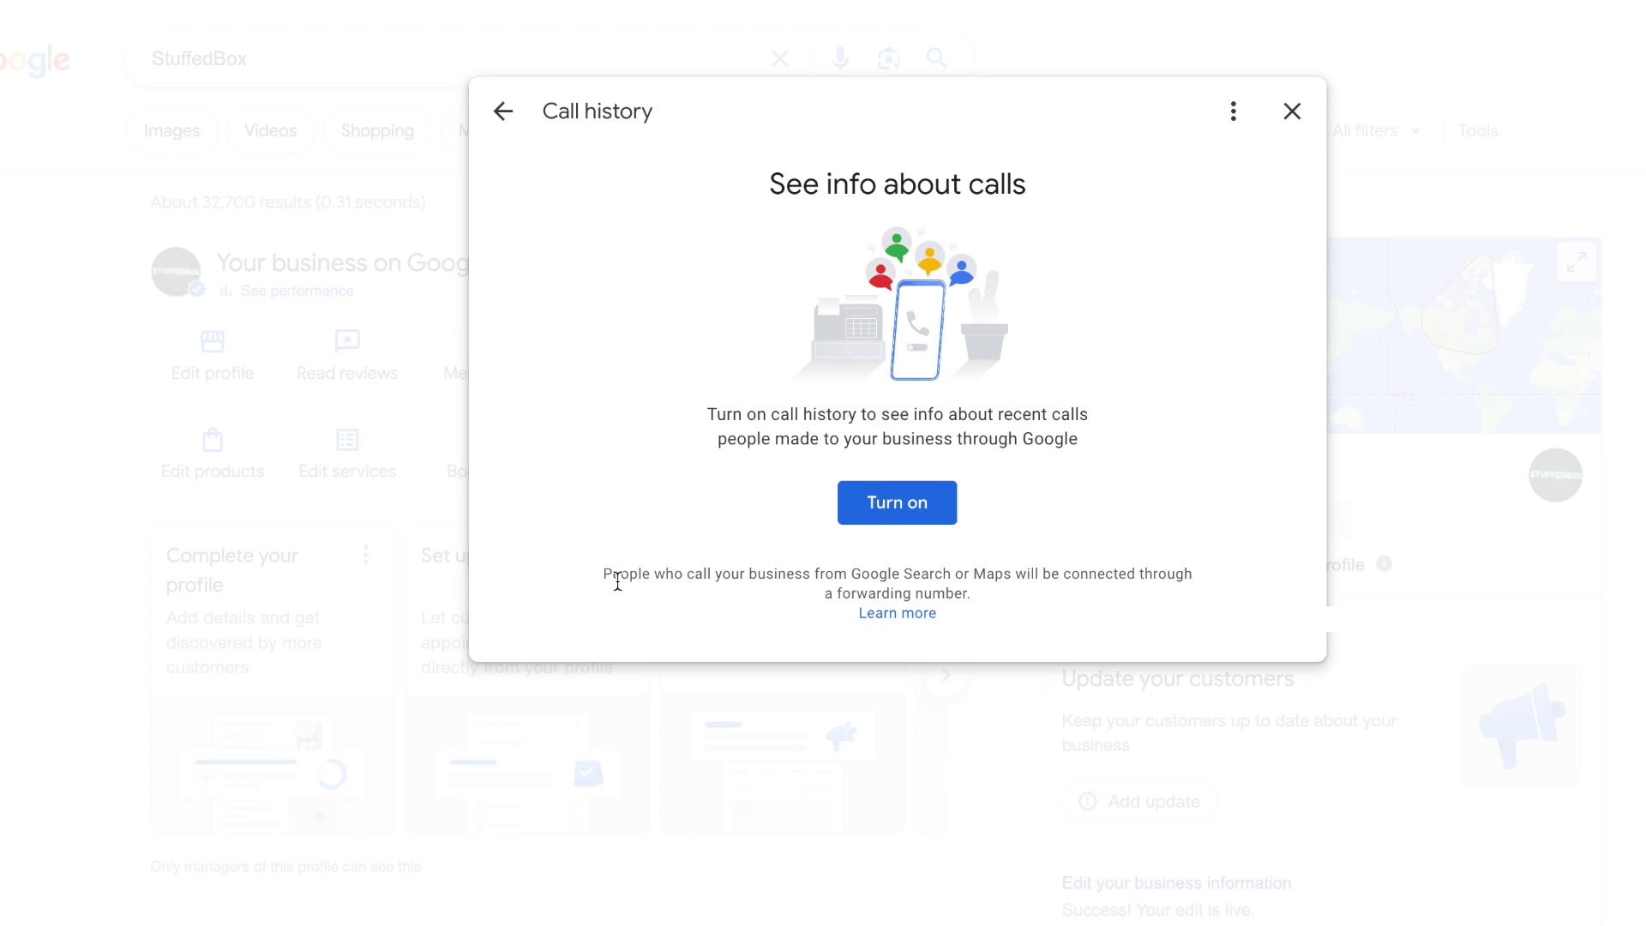
drag(617, 582, 1126, 592)
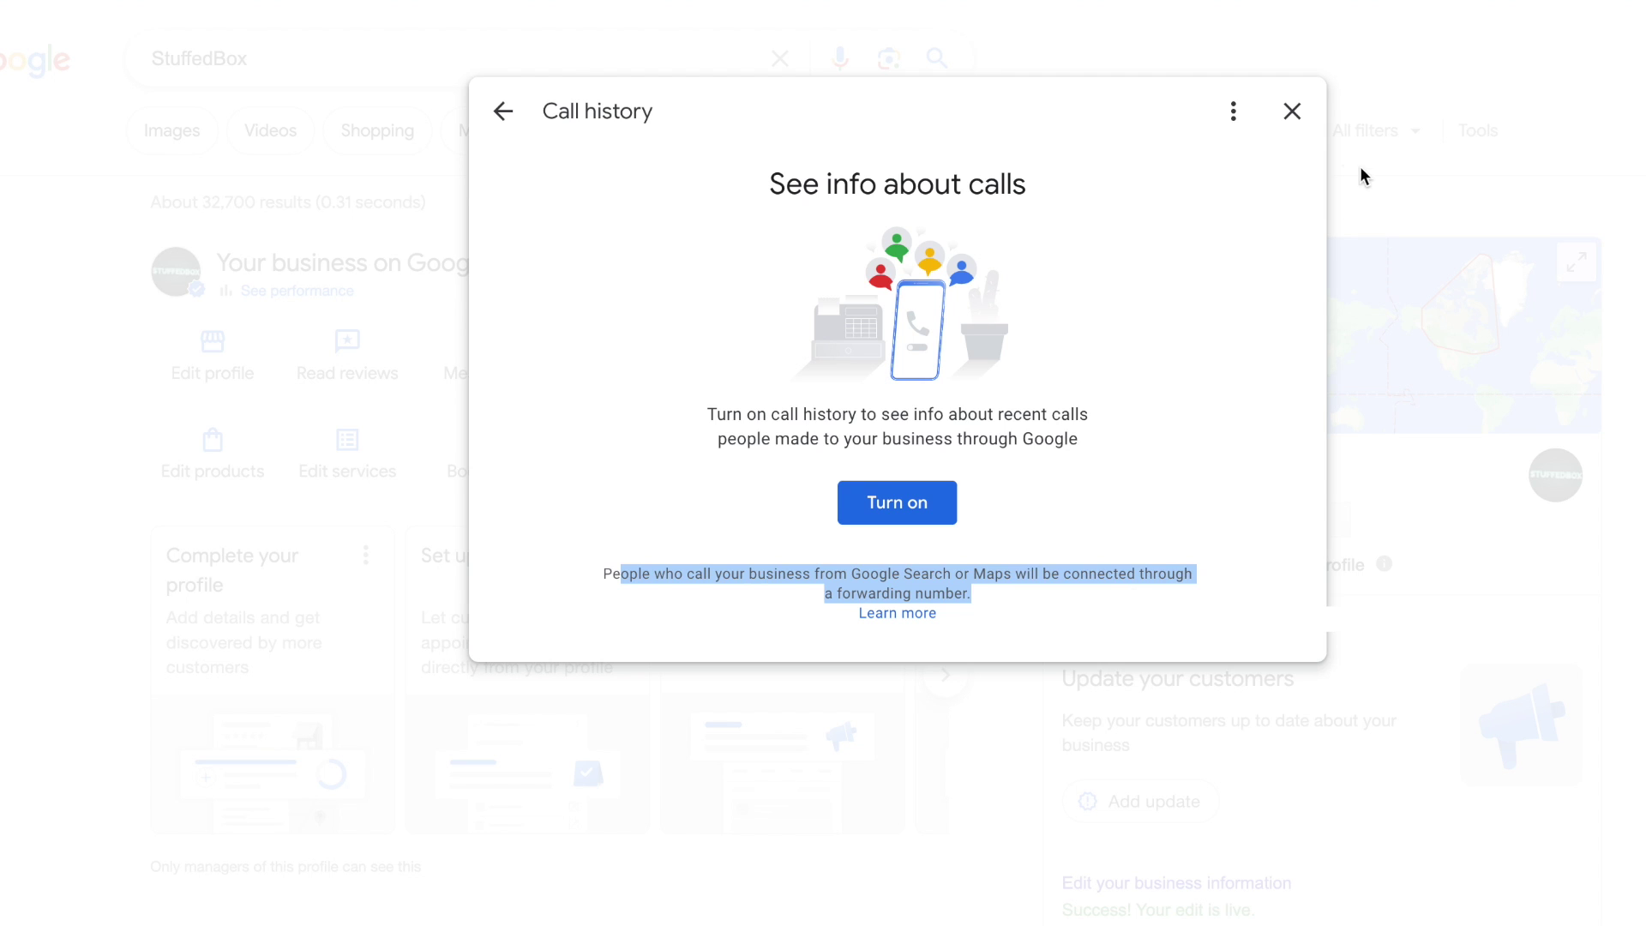
click(1292, 110)
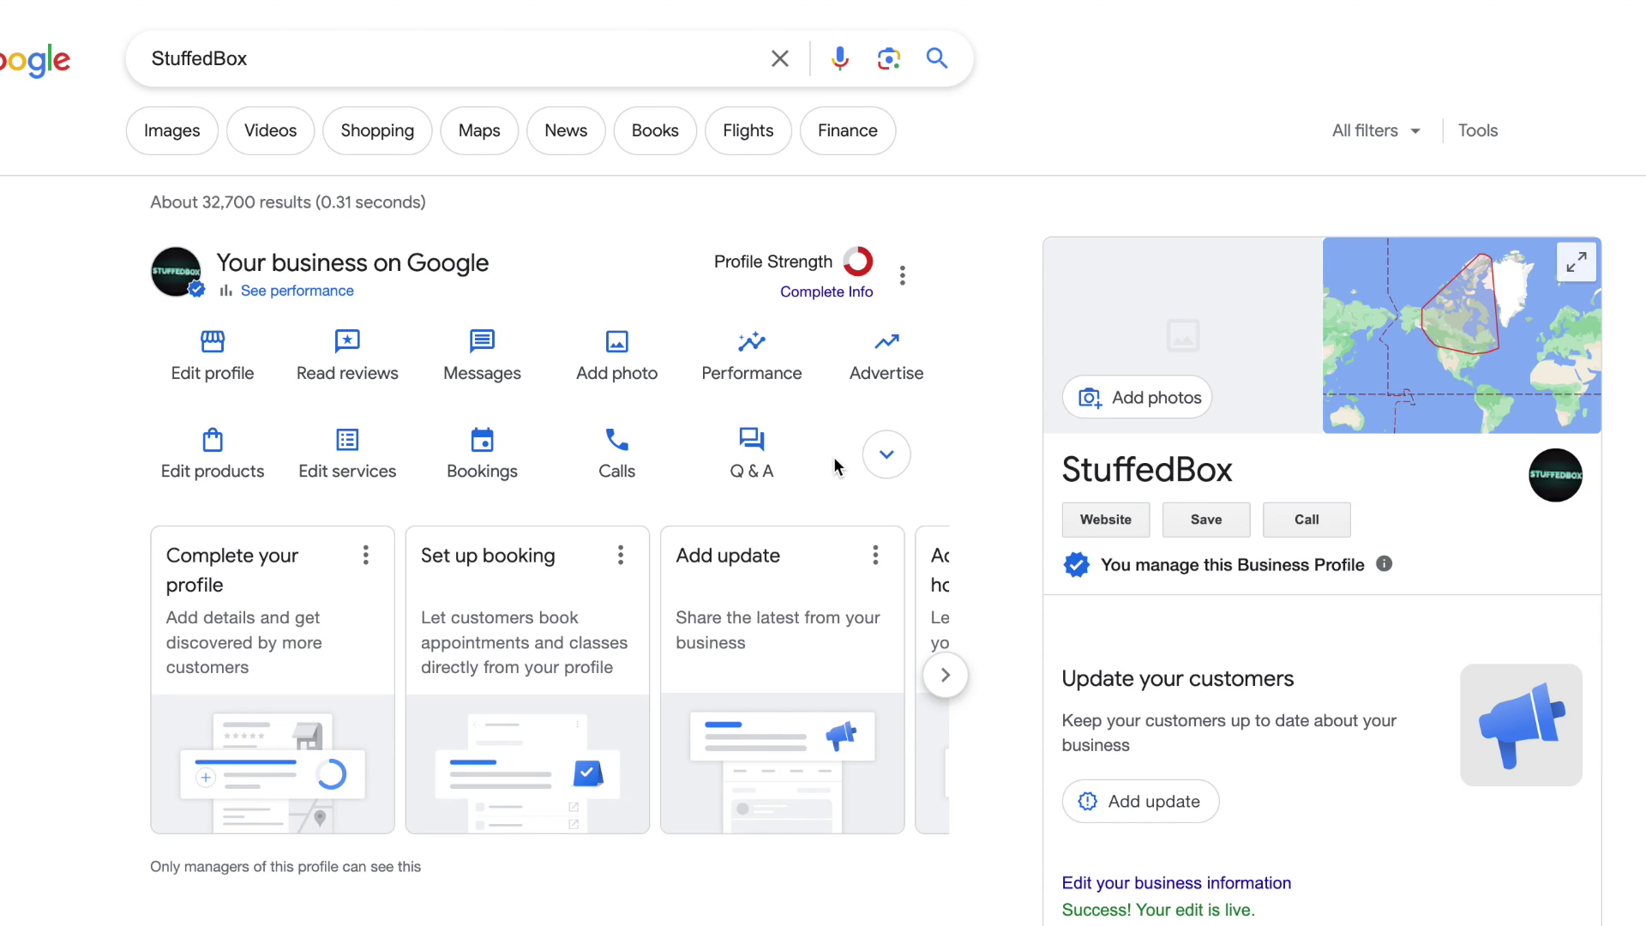
Expand the profile actions, preview the Add update post options (update, offer, event), then close unused
click(883, 450)
click(218, 555)
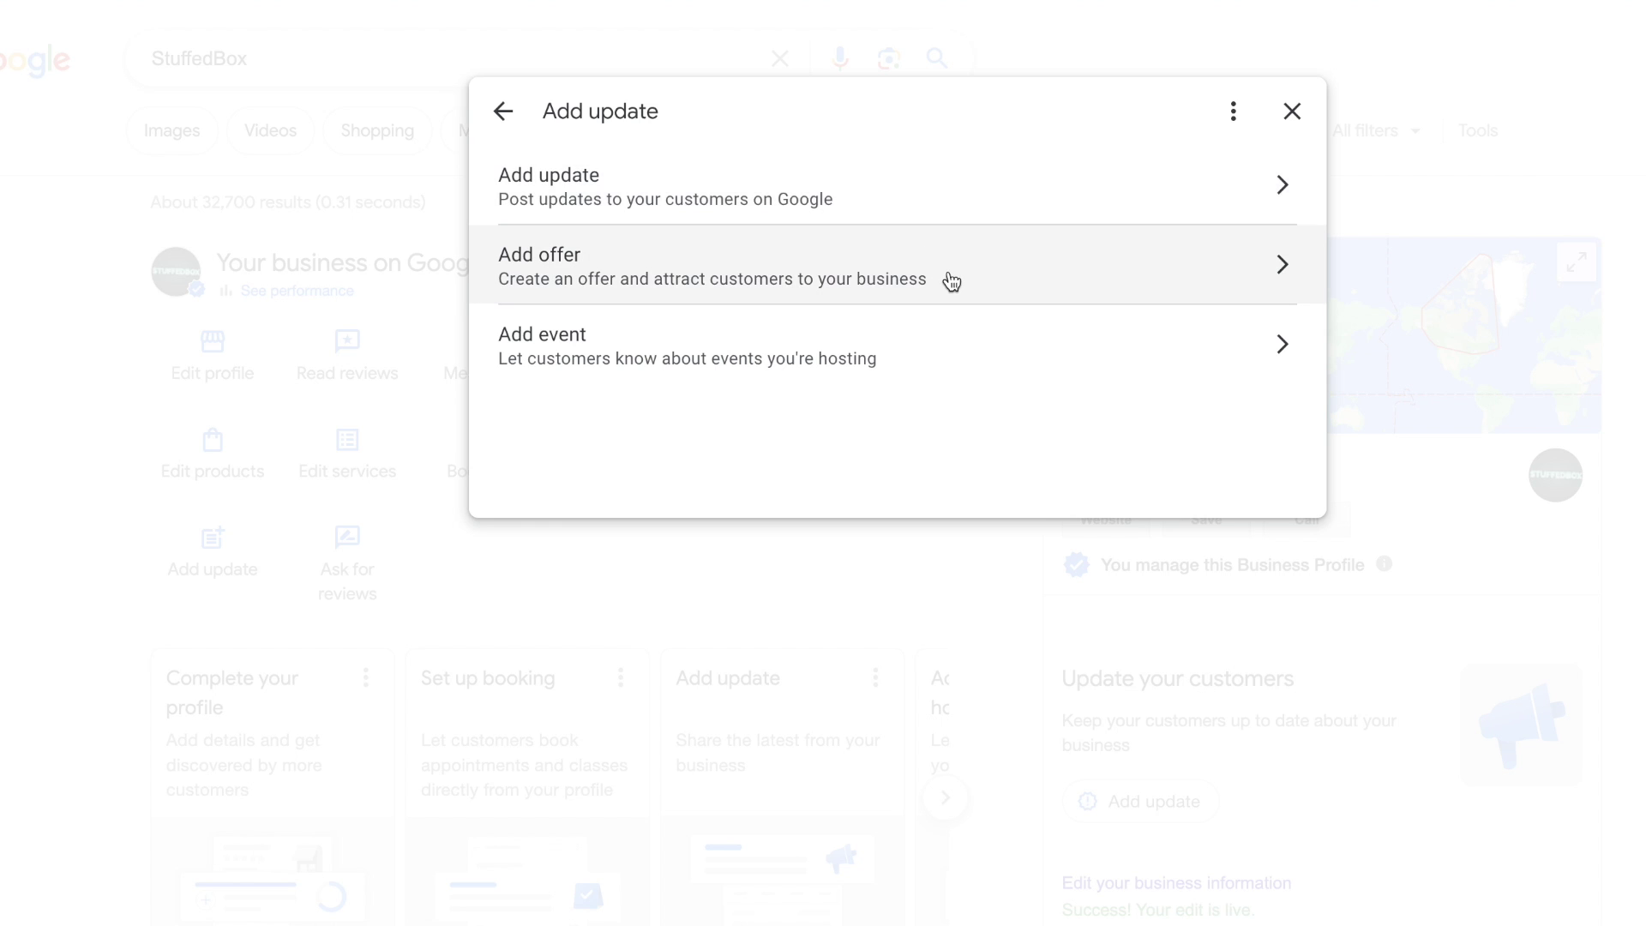
click(966, 603)
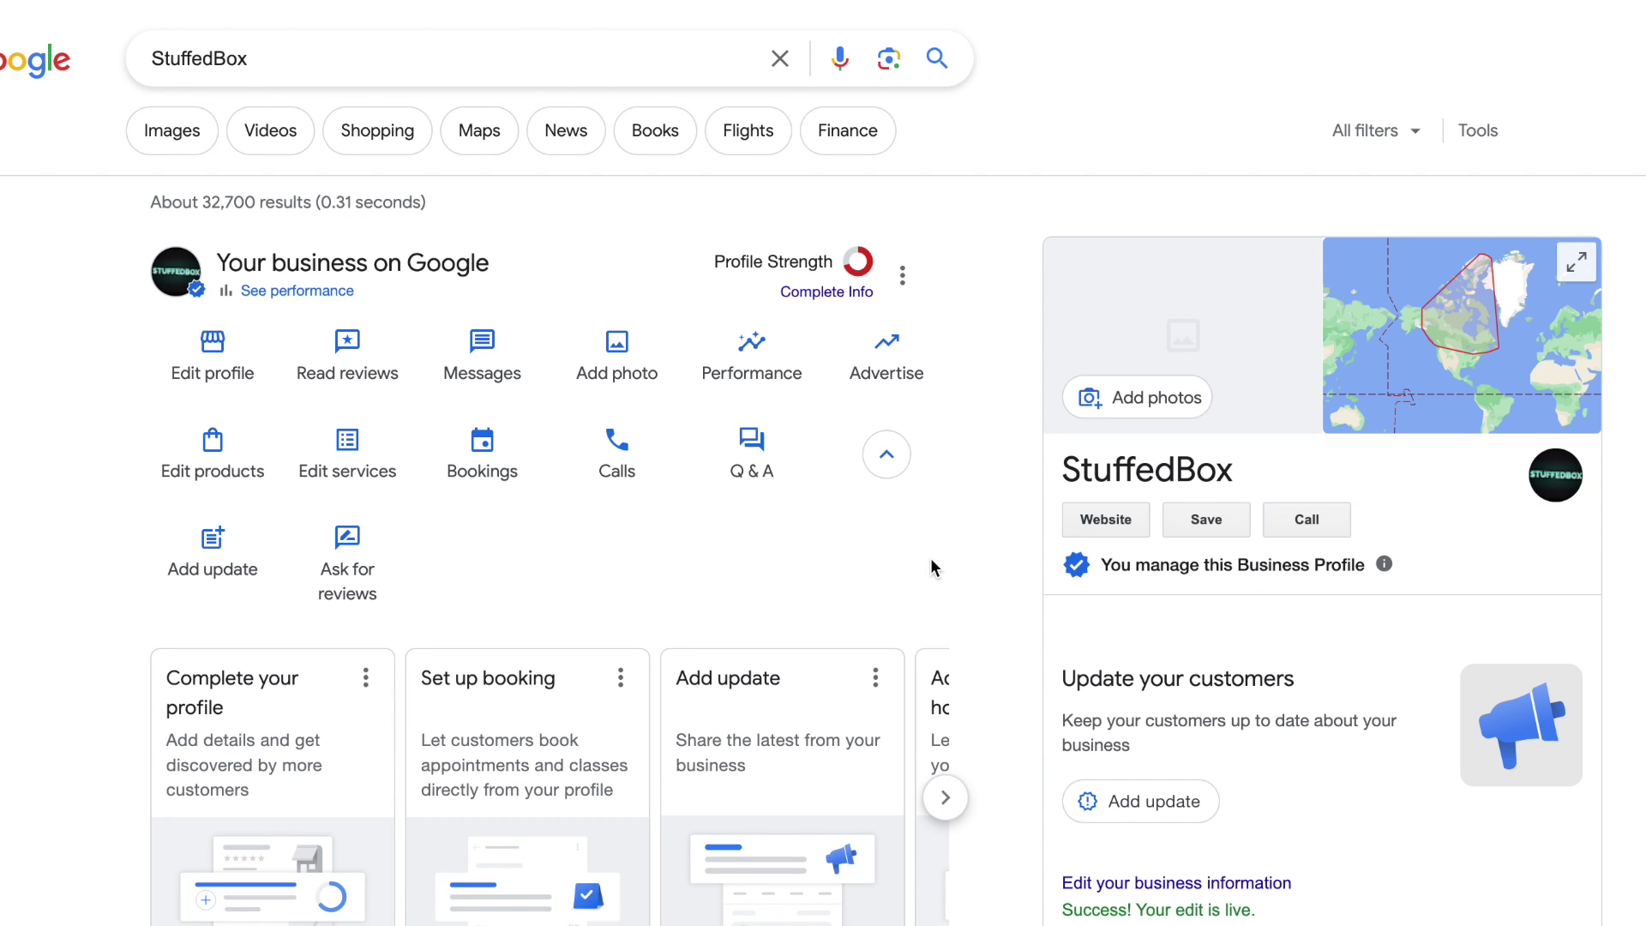